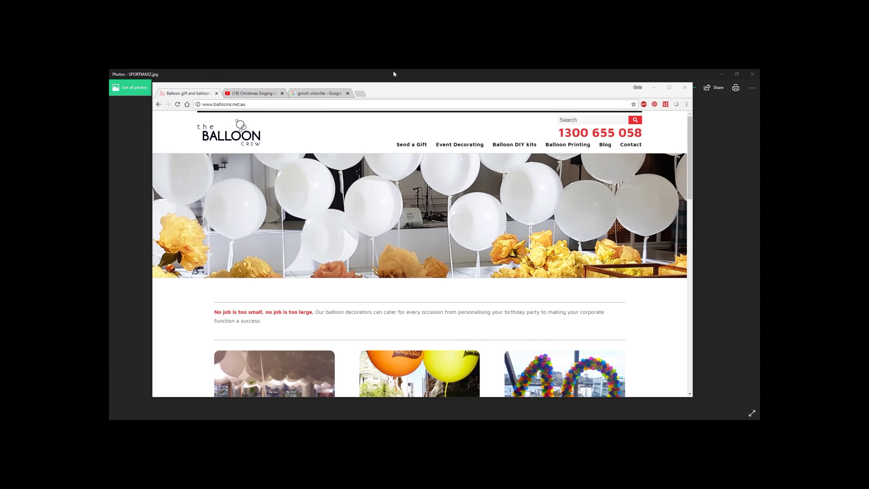
- Browse the finished balloon decoration mock-ups in the photo viewer, from the SPORTMAX images back to the Blueberry image and forward to the ING arches
click(393, 74)
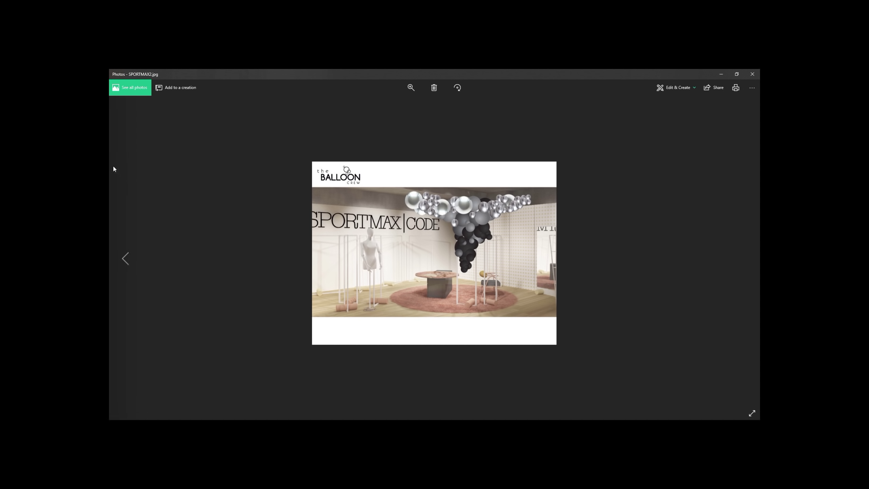
key(Left)
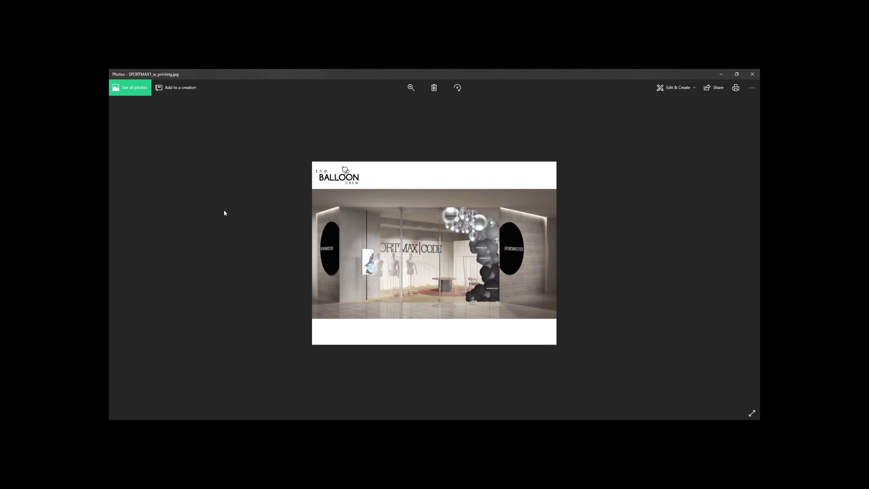
key(Left)
key(Left)
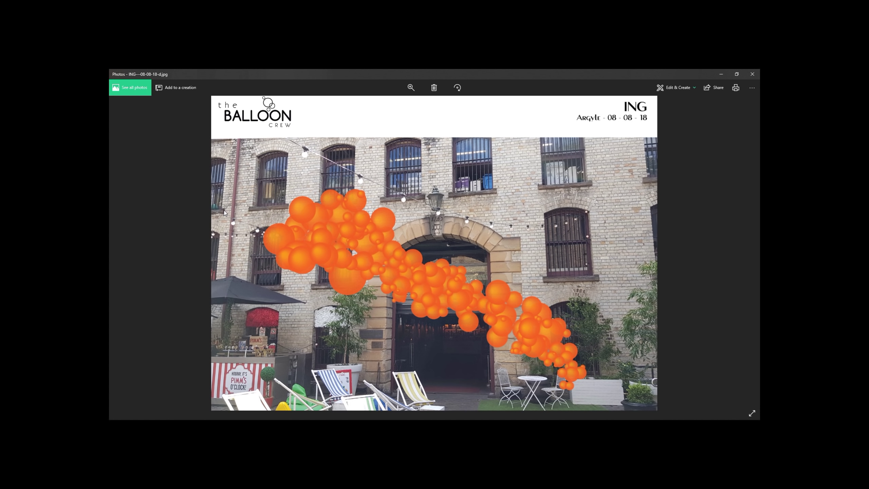
key(Left)
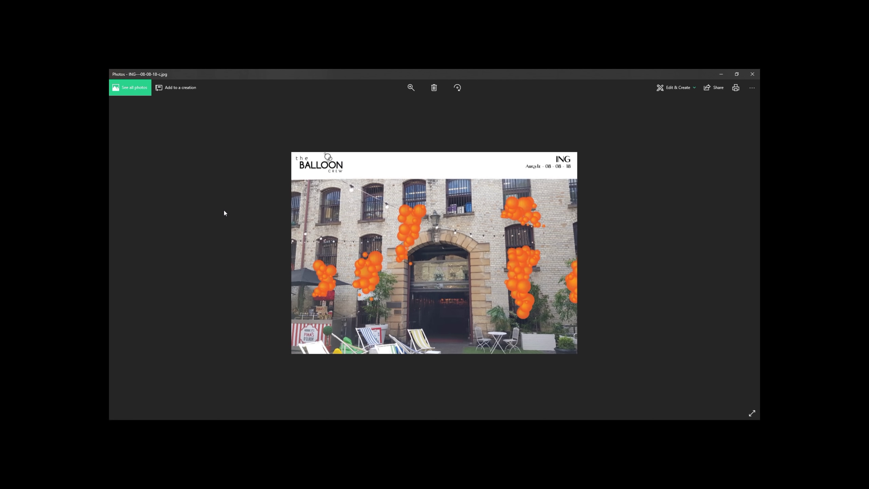
key(Left)
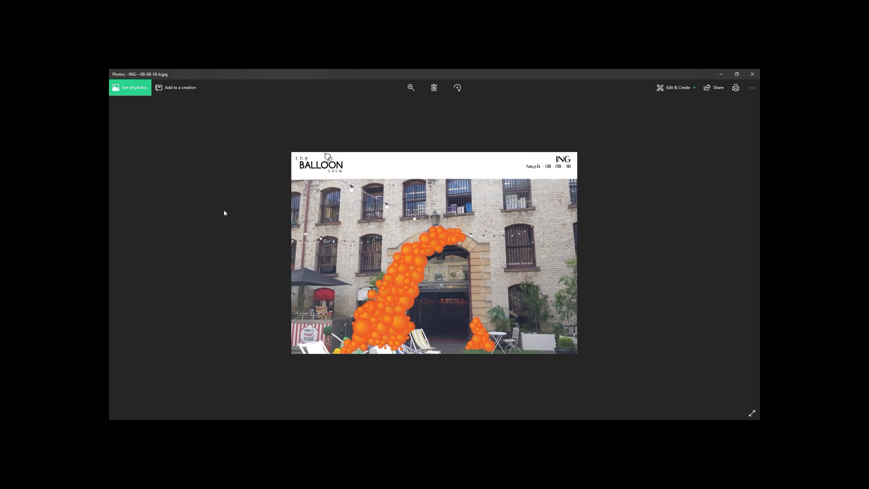
key(Left)
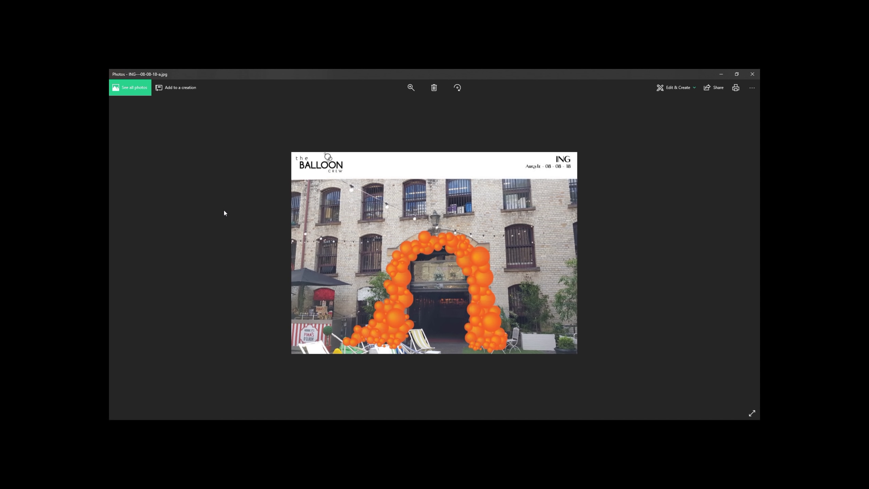
key(Left)
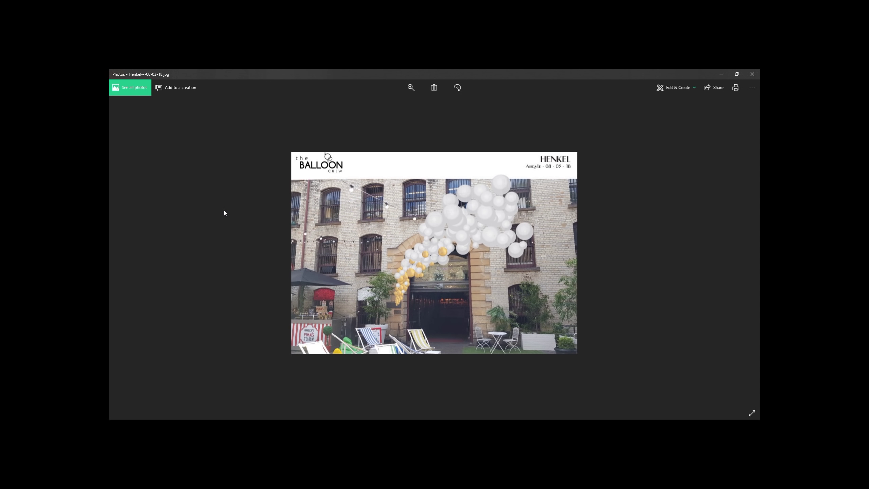
key(Left)
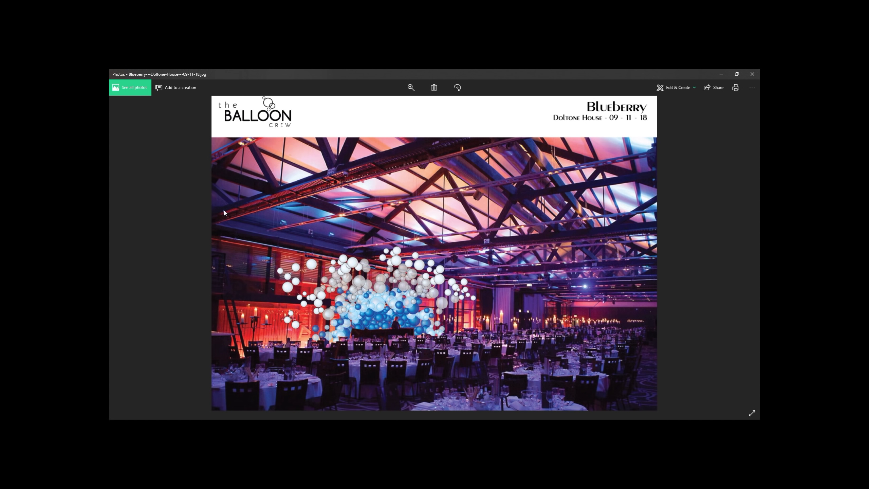
key(Right)
key(Right)
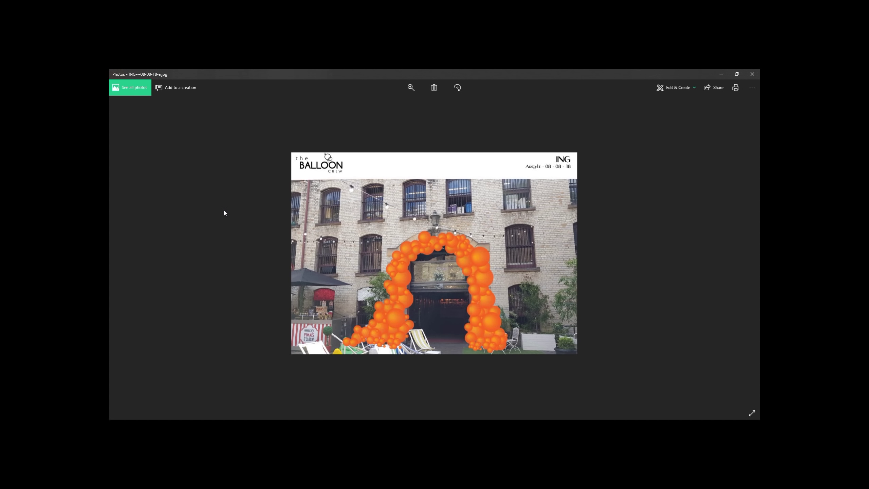
key(Right)
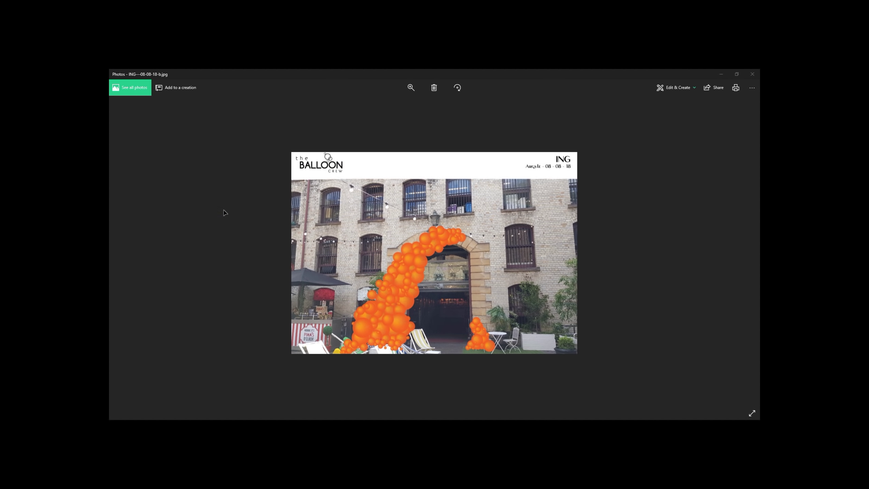
- Switch to the browser and examine the "grinch whoville" image results for theme and colour references
key(alt+Tab)
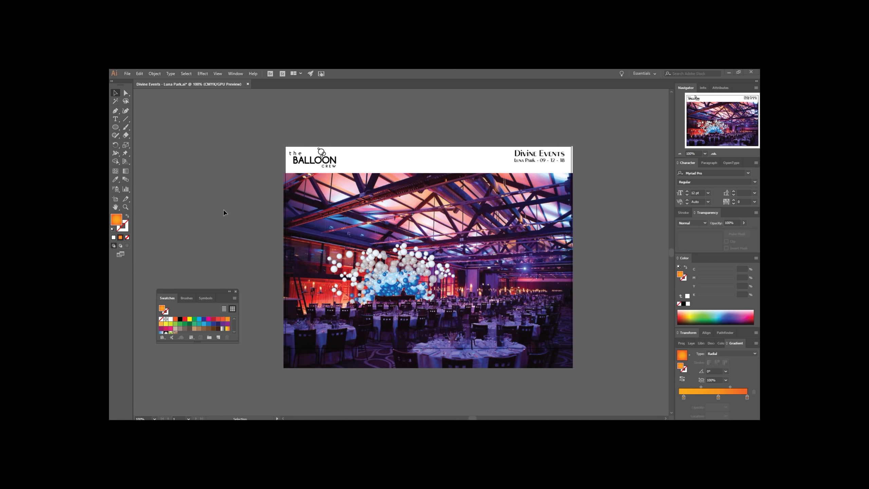
key(alt+Tab)
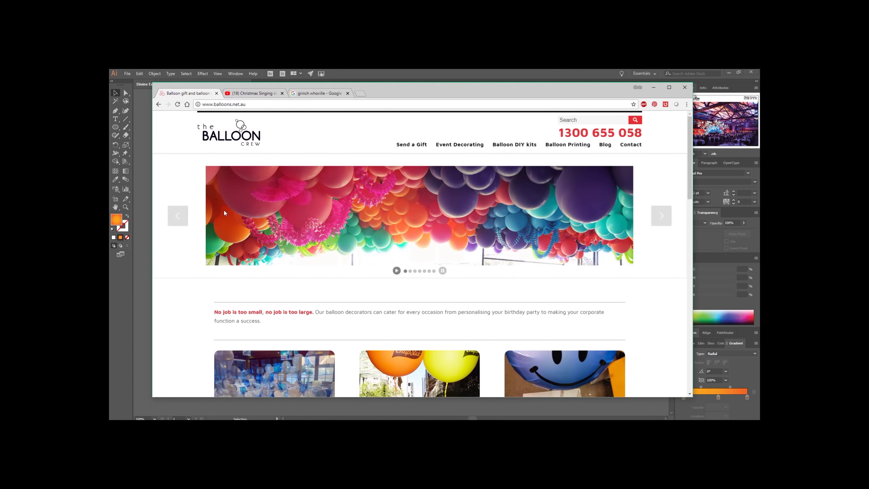
click(312, 93)
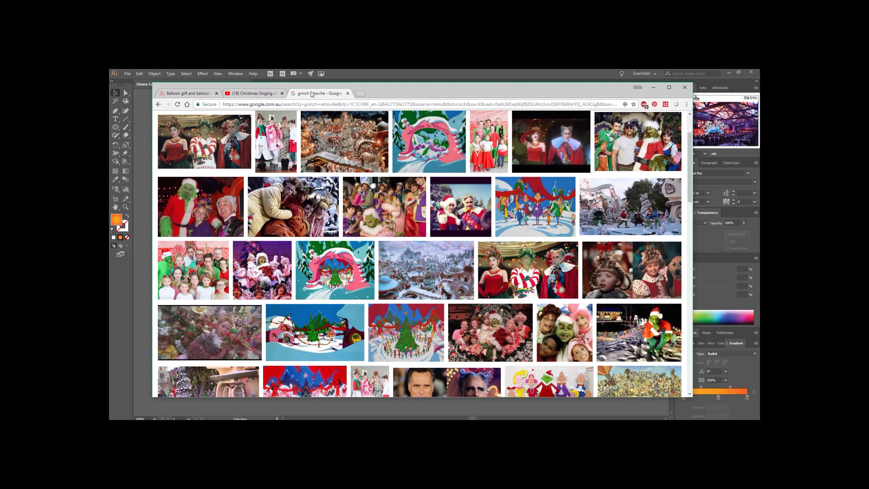
scroll(366, 216, up, 2)
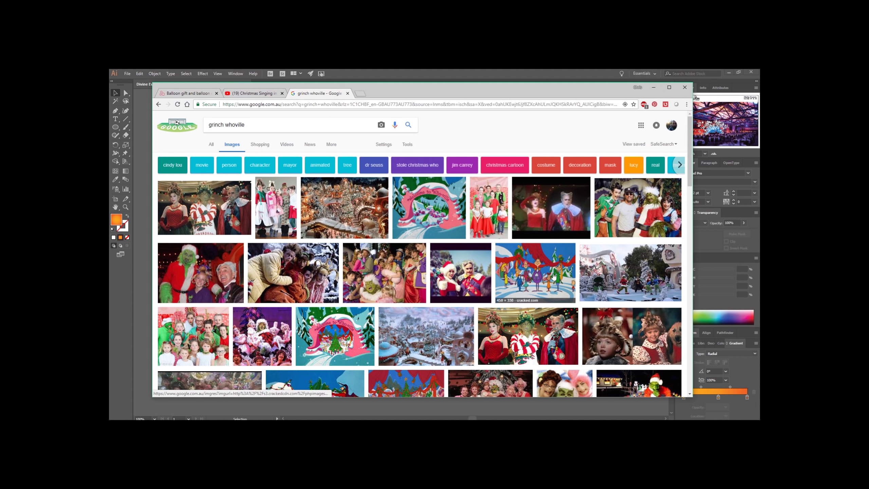
scroll(418, 286, down, 2)
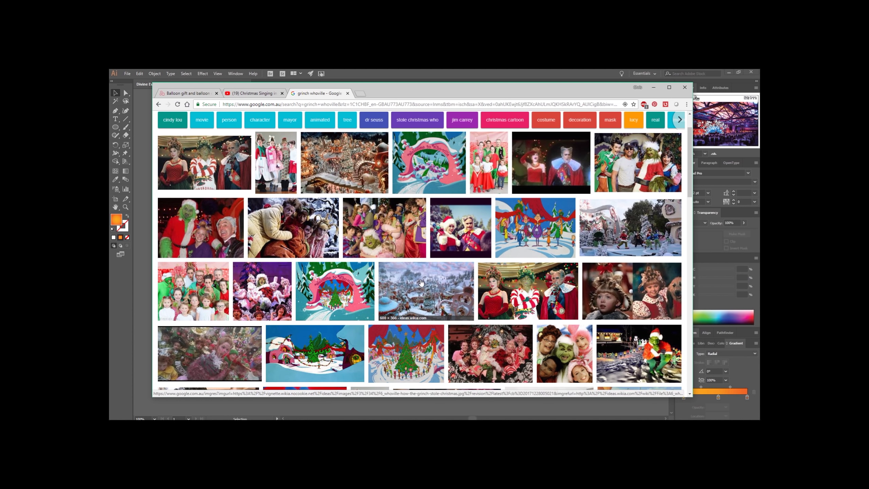
scroll(419, 284, down, 1)
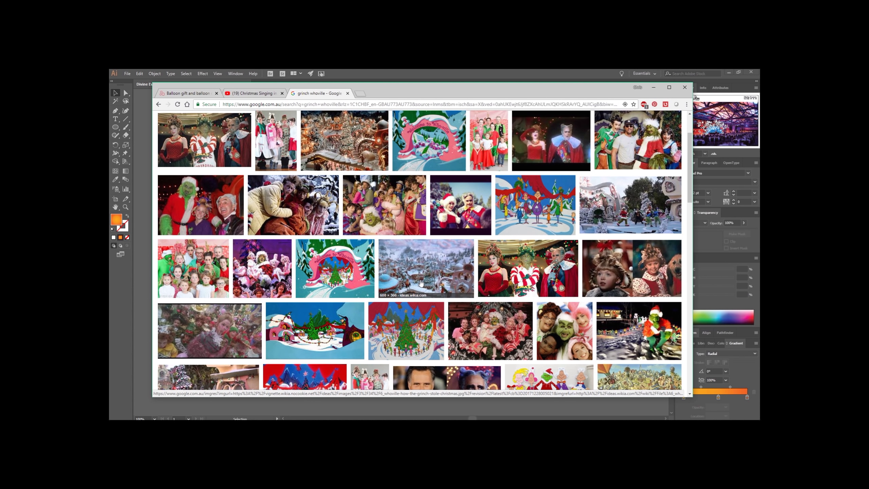
scroll(424, 279, down, 2)
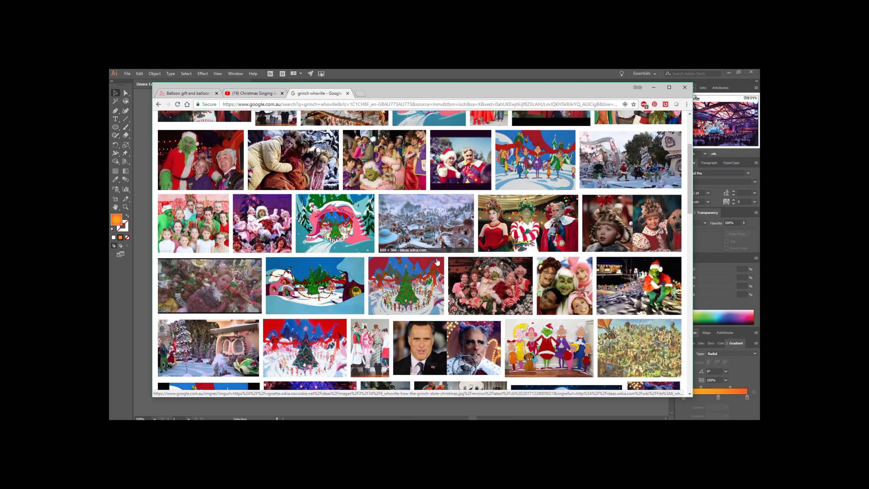
scroll(437, 262, down, 2)
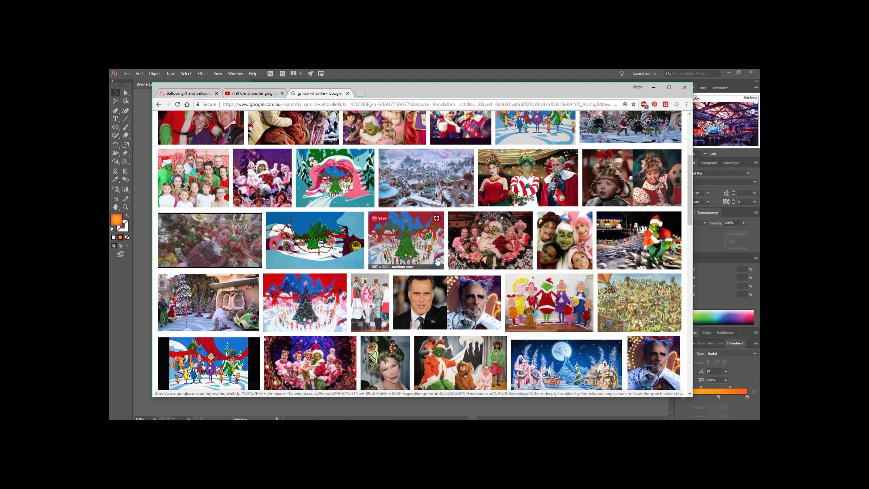
scroll(437, 262, down, 5)
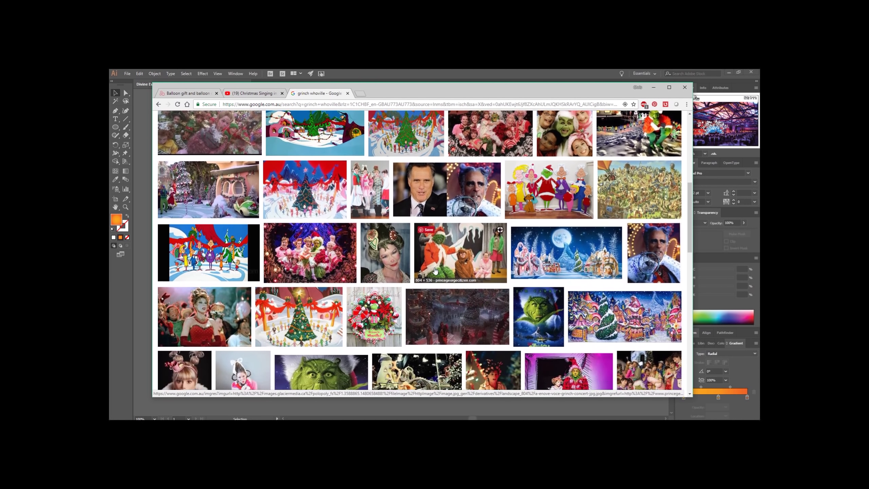
scroll(436, 271, up, 10)
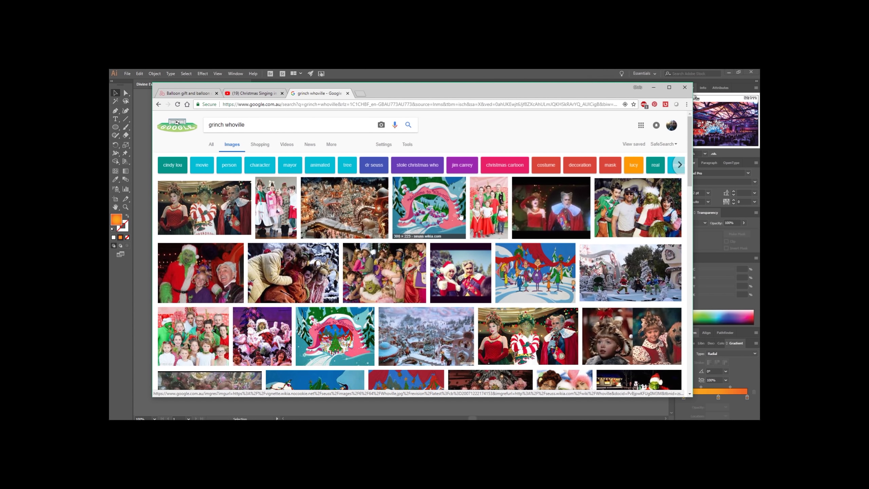
scroll(229, 296, down, 1)
scroll(228, 296, down, 7)
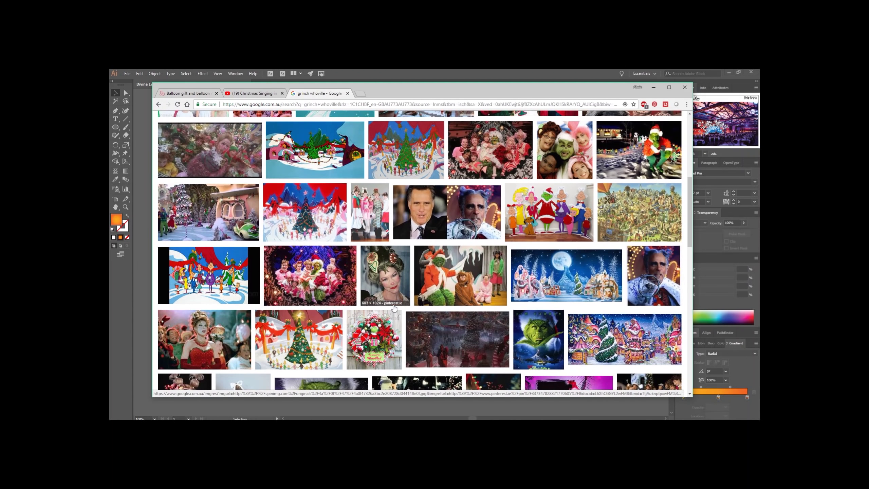
scroll(390, 306, up, 5)
scroll(390, 305, up, 10)
- Open the Balloon Latex Colours page of the balloon website and copy the Lime balloon image from the Fashion Range
click(188, 93)
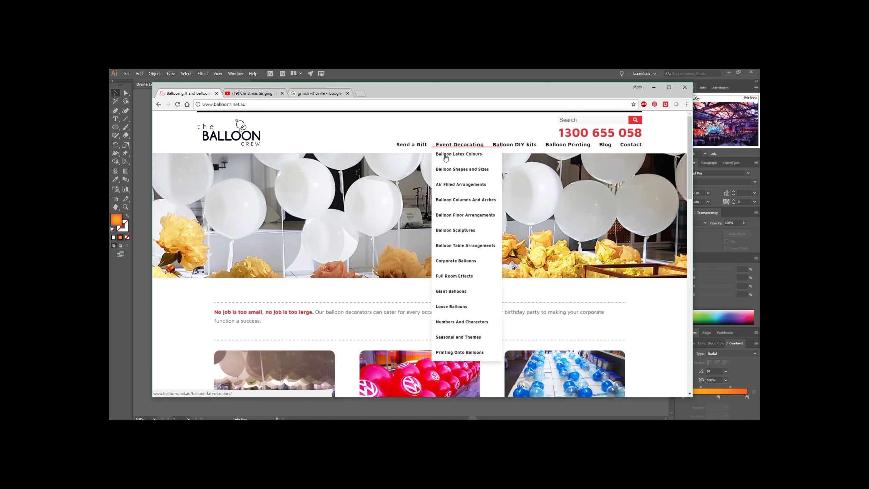
click(446, 156)
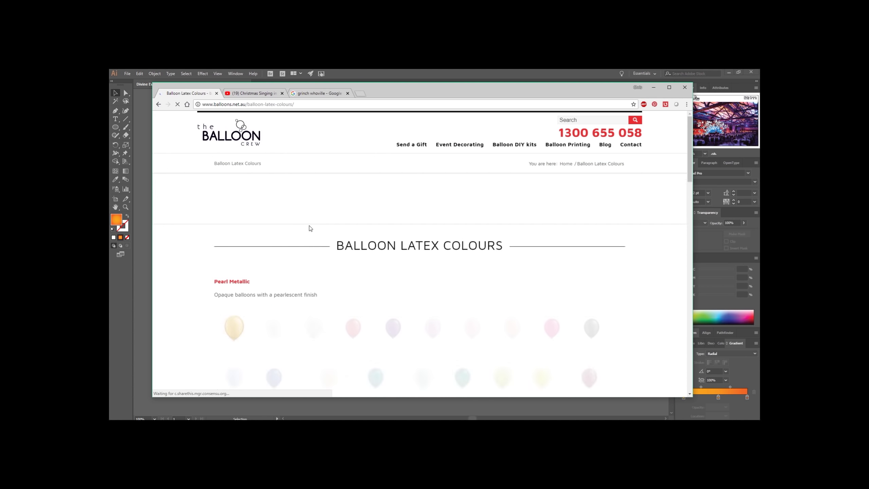
scroll(434, 282, down, 15)
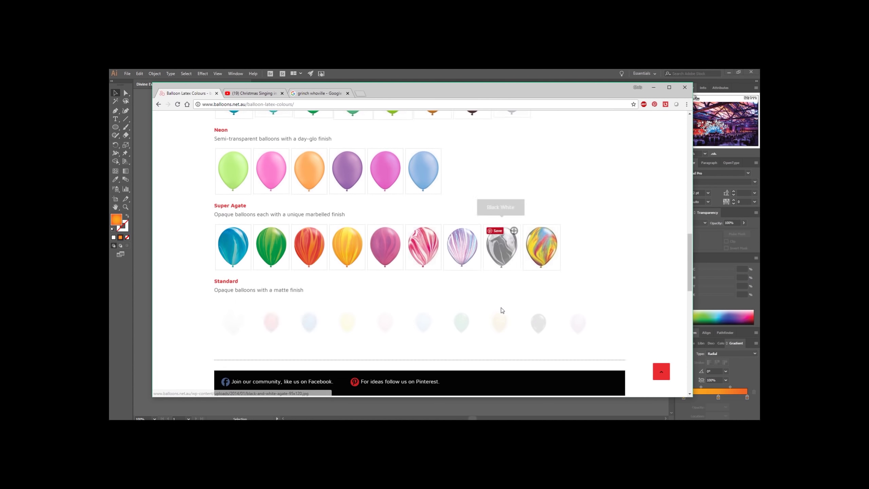
scroll(502, 310, up, 5)
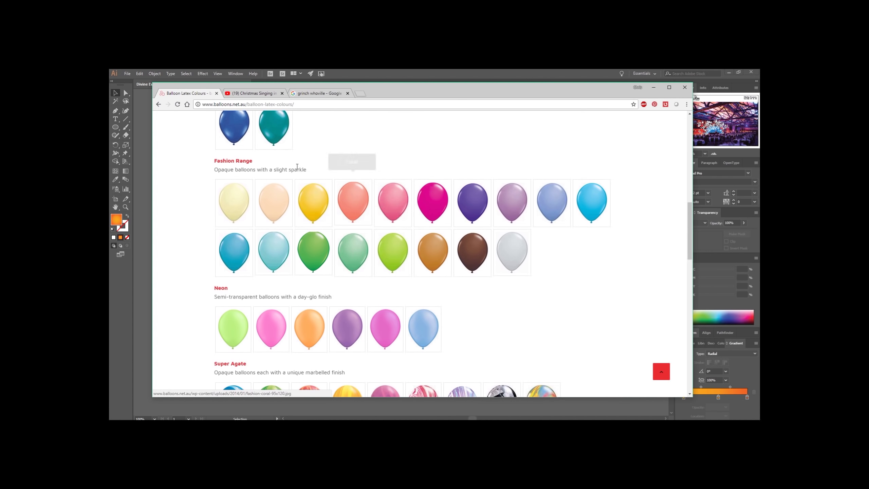
right_click(399, 249)
click(419, 318)
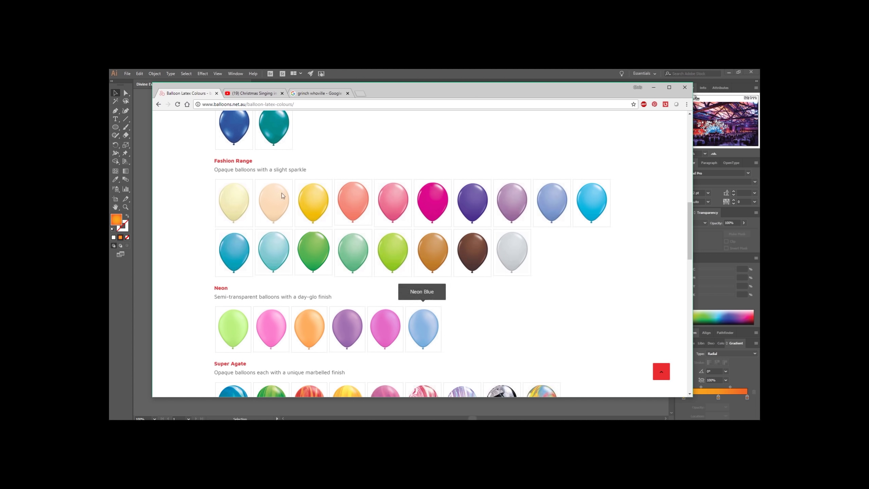
- Switch to Illustrator, paste the lime balloon image and place it on the empty canvas beside the artboard
key(alt+Tab)
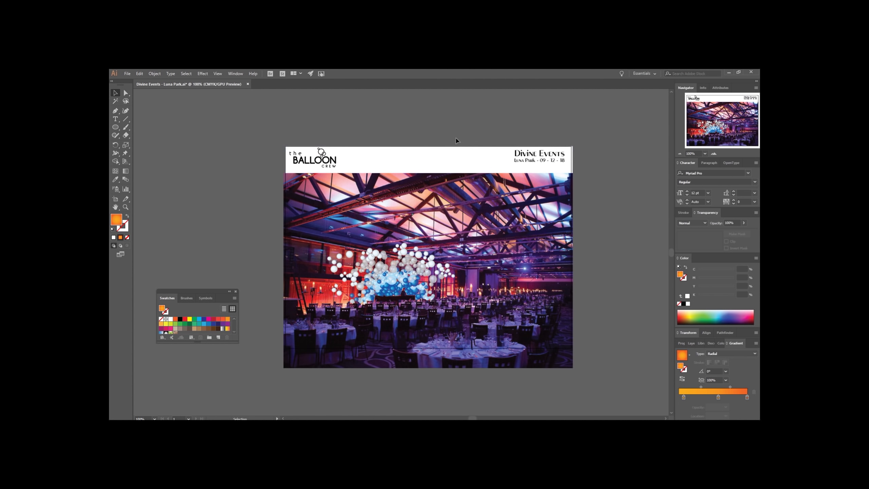
key(alt)
scroll(424, 289, up, 3)
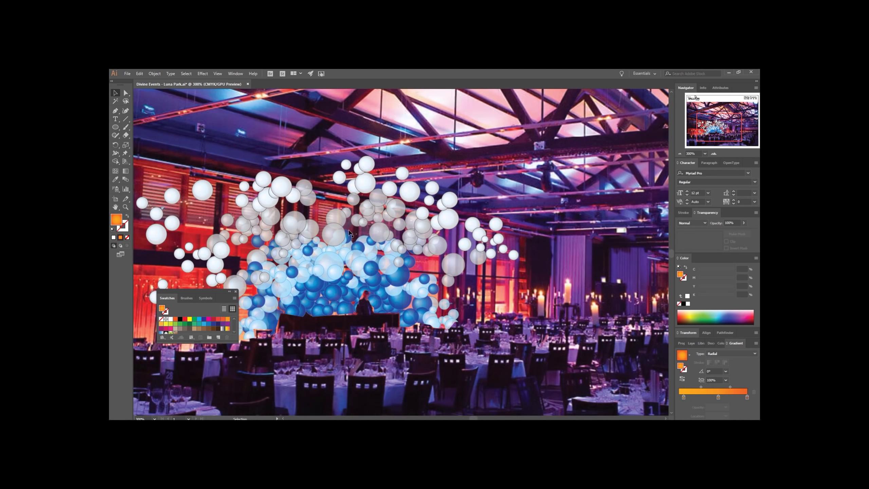
scroll(447, 294, down, 3)
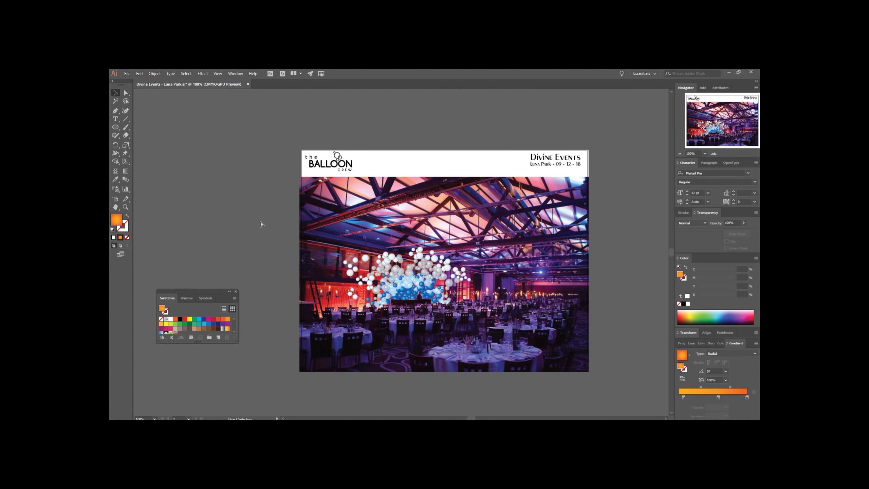
key(ctrl+v)
drag(401, 254, 254, 220)
click(258, 149)
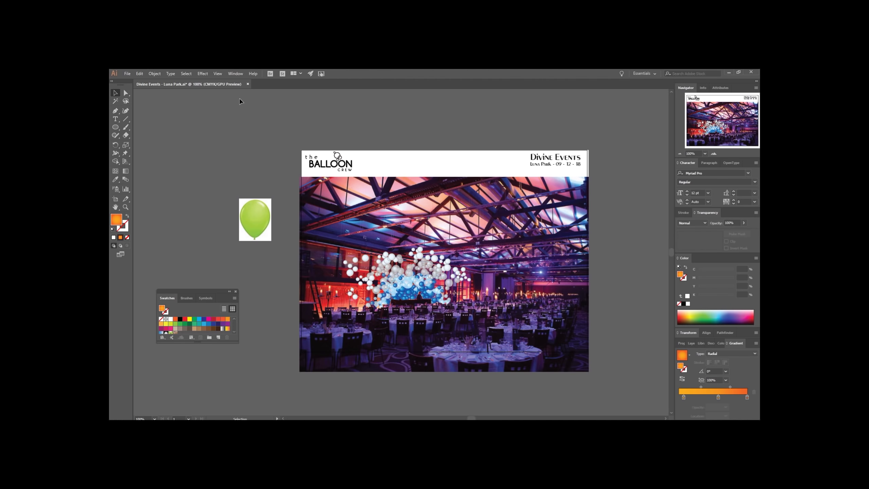
- Copy the bright blue Fashion Range balloon image from the browser and paste it into Illustrator beside the artboard
key(alt+Tab)
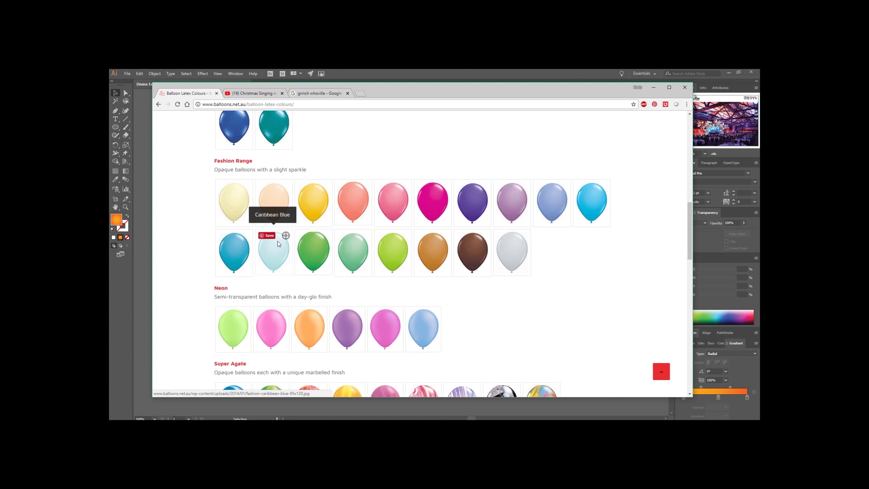
right_click(589, 194)
click(600, 271)
key(alt+Tab)
key(ctrl+v)
drag(404, 246, 256, 162)
- Copy the rose pink Fashion Range balloon image from the browser and paste it into Illustrator beside the artboard
key(alt+Tab)
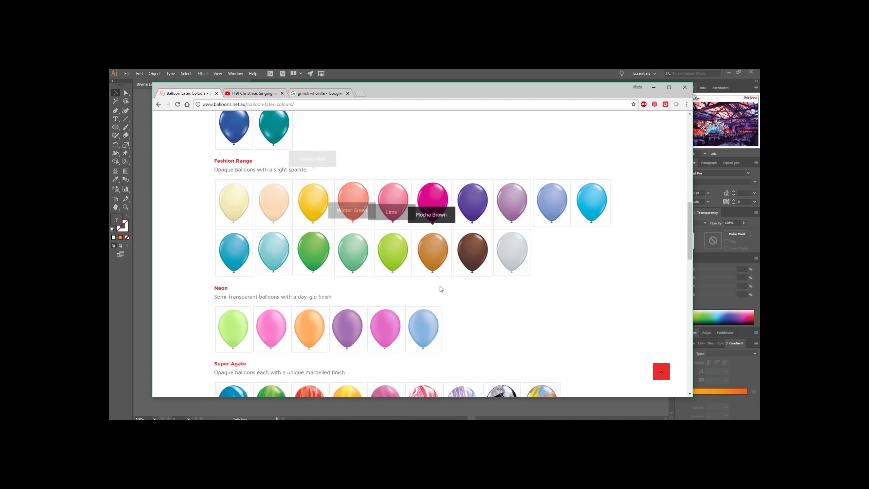
right_click(391, 201)
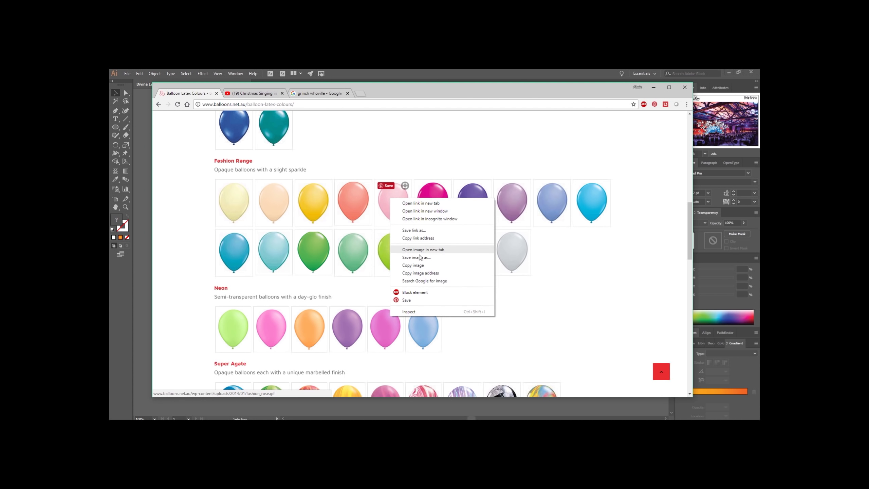
click(407, 281)
key(alt+Tab)
key(ctrl+v)
drag(399, 251, 259, 187)
- Arrange the balloon images in a row of pink, blue and lime against the artboard's edge, level with the photo's upper edge
click(285, 138)
drag(263, 230, 300, 204)
drag(238, 161, 222, 190)
click(242, 168)
click(242, 156)
drag(273, 196, 279, 193)
click(272, 153)
click(277, 188)
click(272, 152)
click(148, 75)
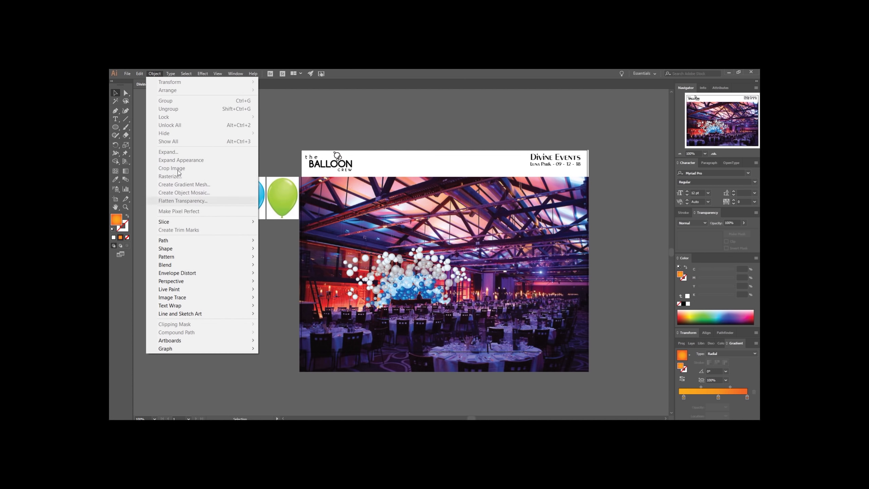
click(370, 97)
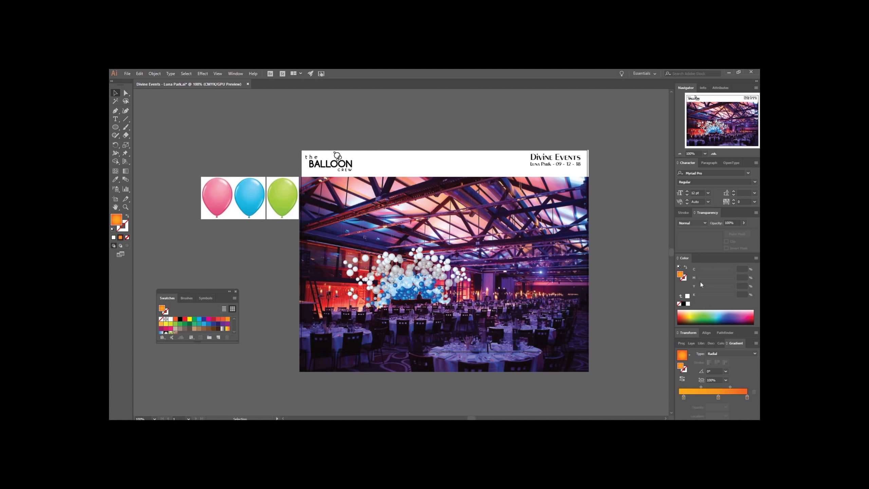
- Unlock Layer 3 and delete the old venue photo, the balloon cluster and the masked table foreground from the artboard
click(691, 343)
click(688, 375)
click(489, 262)
key(Delete)
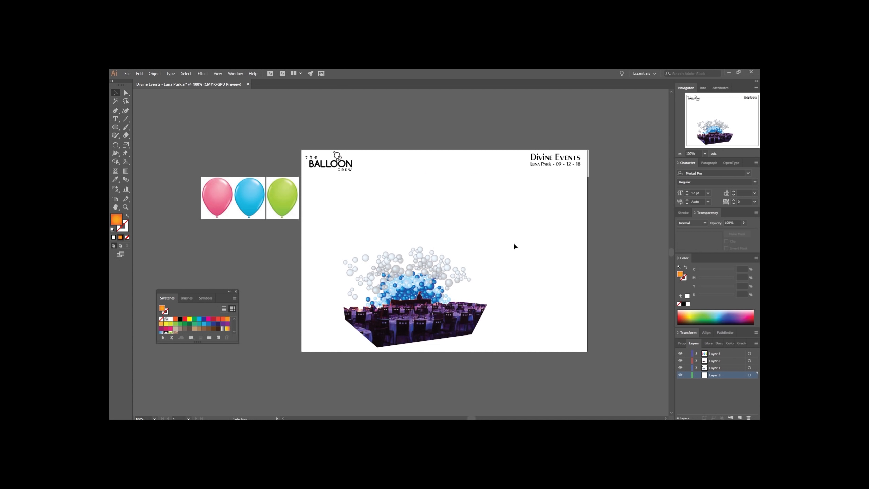
drag(518, 243, 311, 392)
key(Delete)
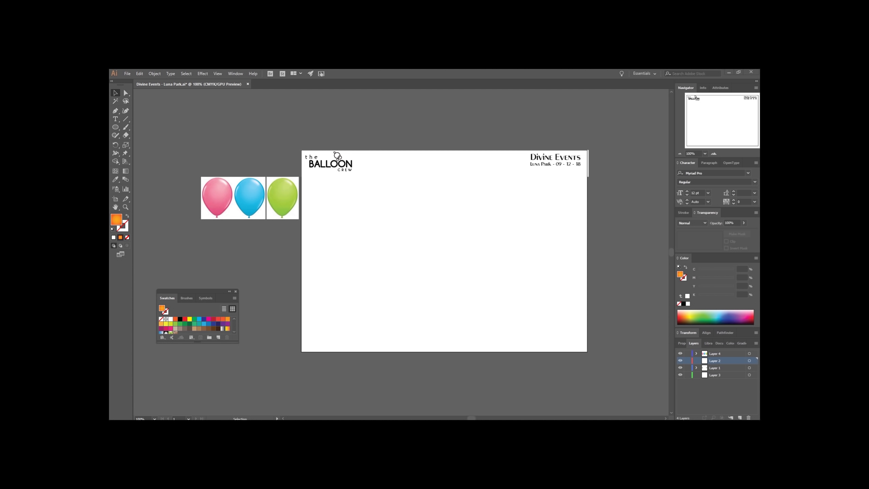
- Download the venue photo IMG_2265.jpg from the e-mail in the browser and place it in the Illustrator document
drag(564, 419, 549, 150)
click(660, 190)
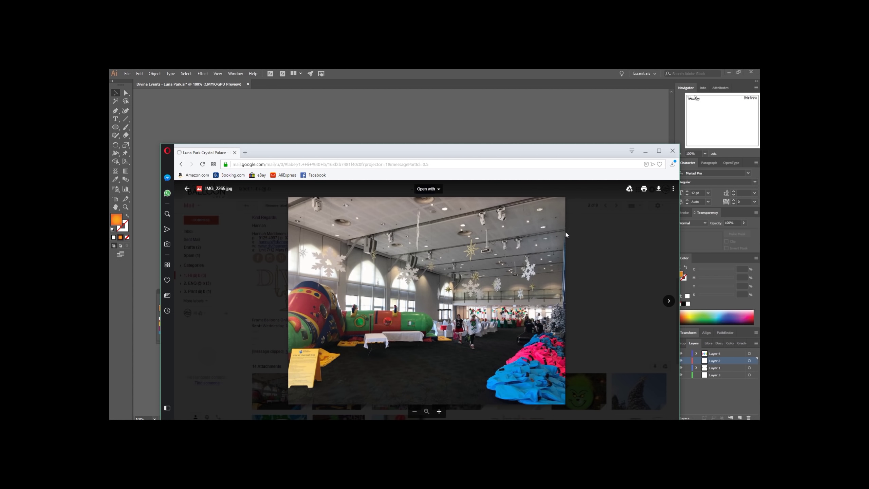
drag(530, 151, 517, 103)
click(645, 141)
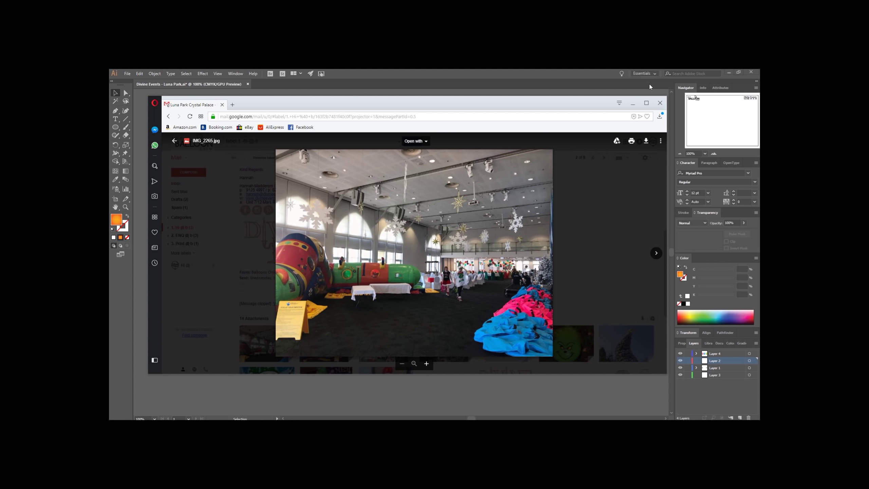
click(633, 103)
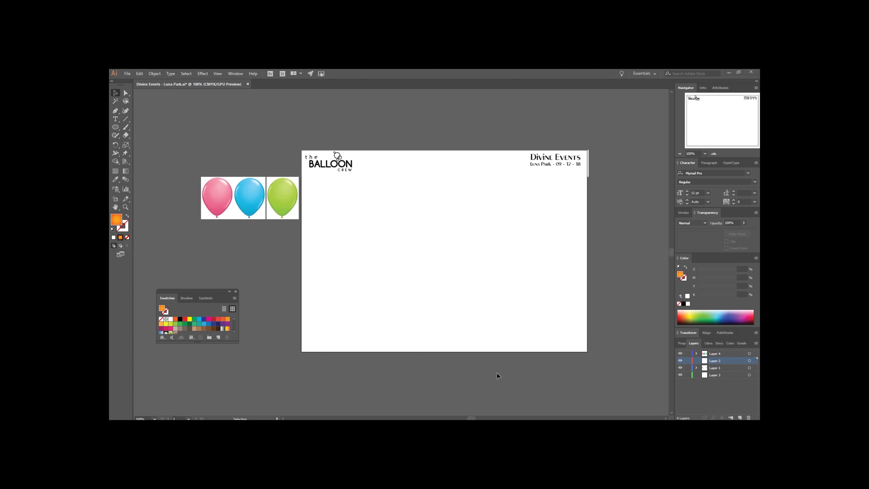
drag(212, 418, 413, 259)
scroll(512, 287, down, 3)
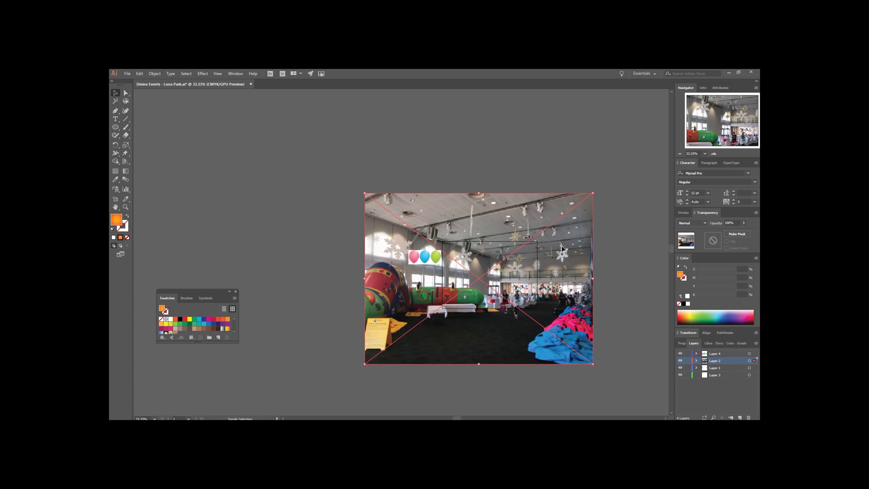
- Scale the placed venue photo to the artboard's width and align it directly beneath the white header
drag(594, 194, 569, 246)
drag(497, 294, 532, 298)
drag(560, 368, 496, 322)
drag(474, 293, 516, 296)
key(ctrl+1)
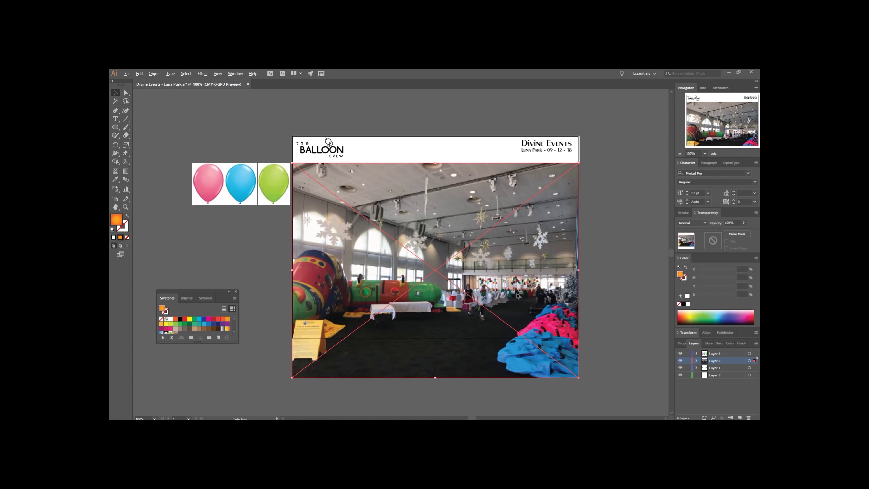
click(600, 230)
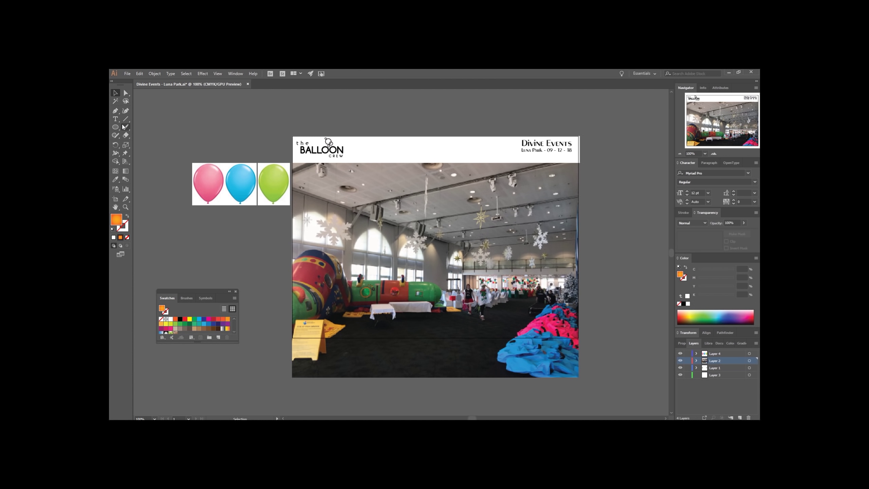
- Draw a rectangle from the header's lower edge to the artboard's lower edge and use it as a clipping mask for the venue photo
drag(116, 127, 141, 134)
drag(294, 163, 577, 341)
key(v)
right_click(518, 344)
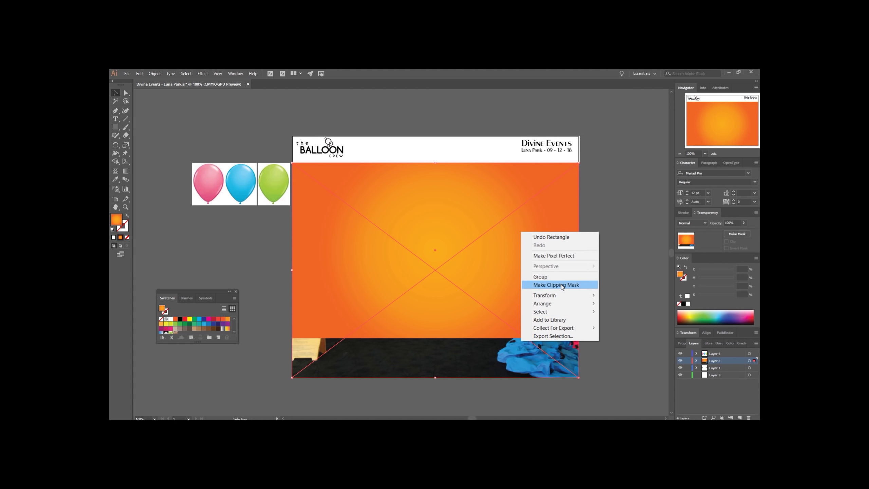
click(544, 283)
click(627, 213)
- Lock Layer 2, which holds the clipped venue photo
key(a)
key(ctrl+alt+shift+s)
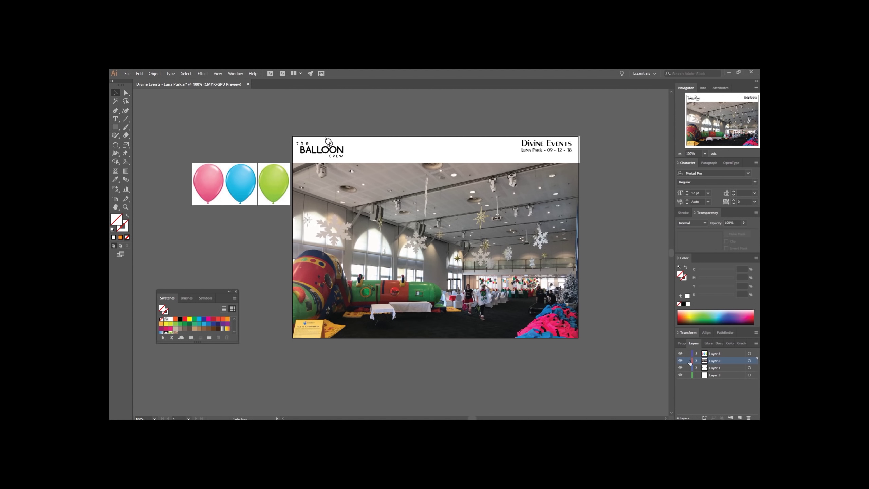
click(554, 240)
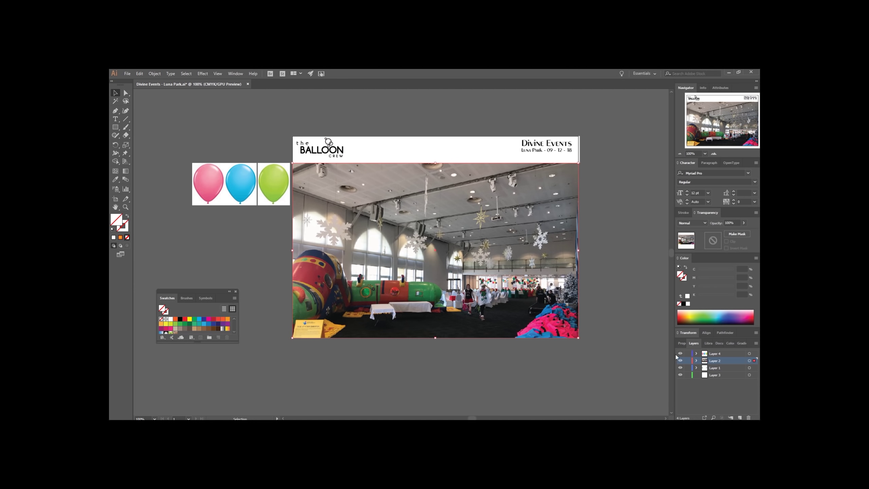
click(688, 361)
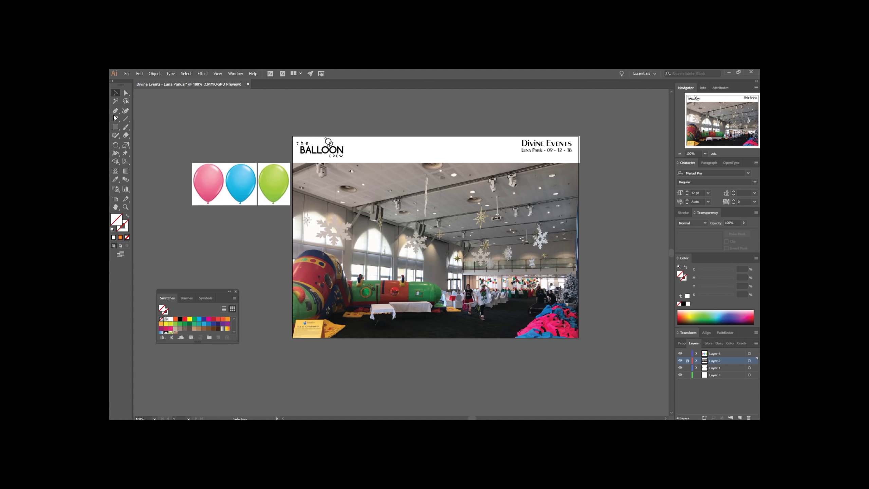
- Draw a circle on Layer 4 over the pink balloon and nudge it down to fit the balloon's round body
click(116, 127)
click(135, 144)
click(731, 353)
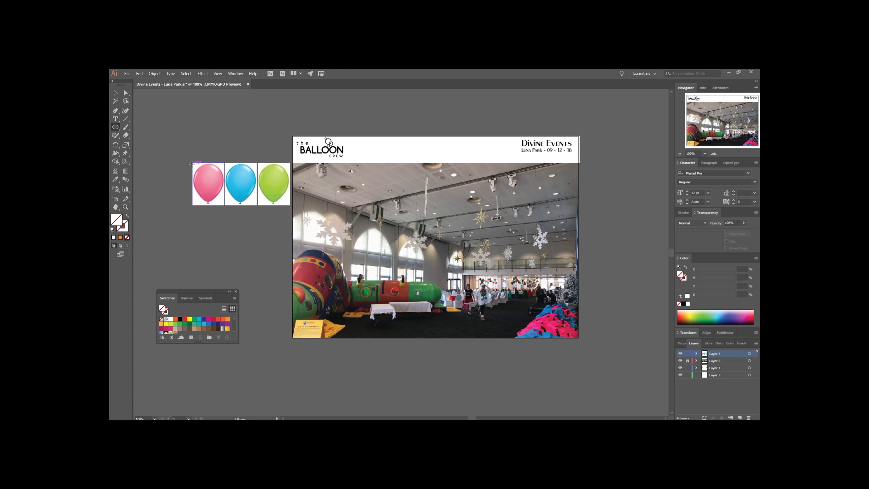
drag(194, 163, 210, 195)
key(v)
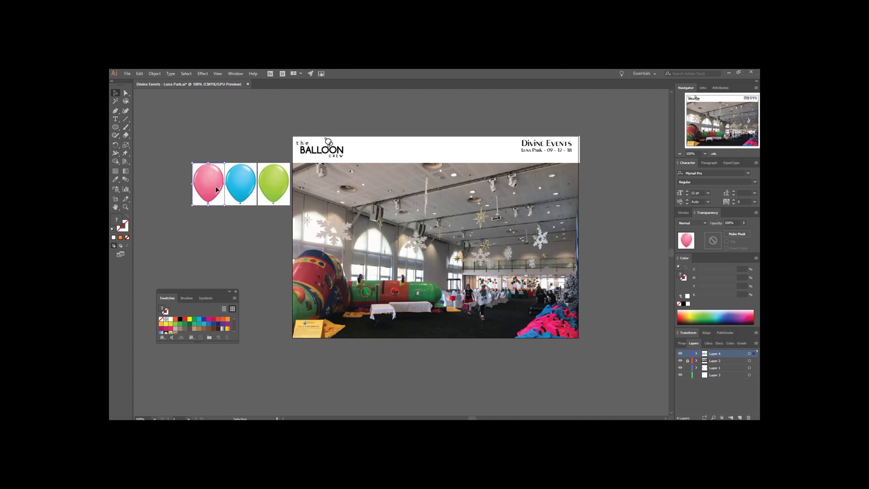
drag(193, 139, 216, 187)
click(219, 138)
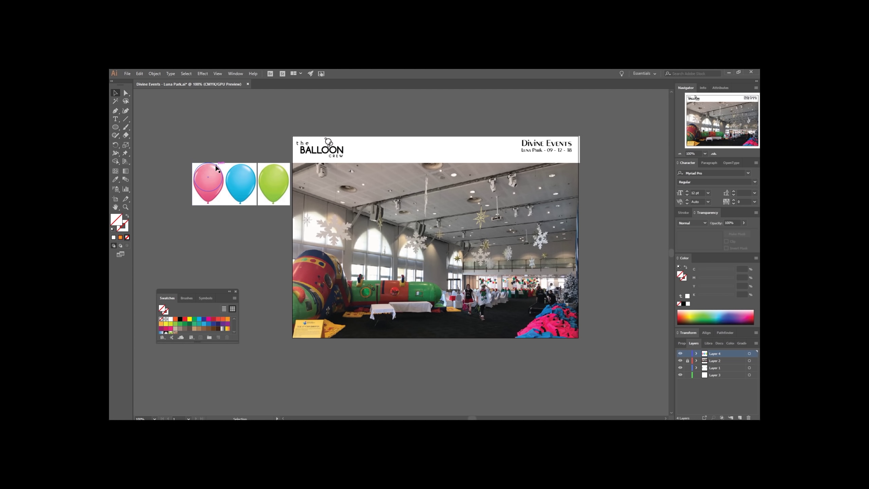
click(218, 167)
key(Down)
key(Down)
key(Down)
key(Down)
key(Down)
key(Down)
key(Down)
key(Down)
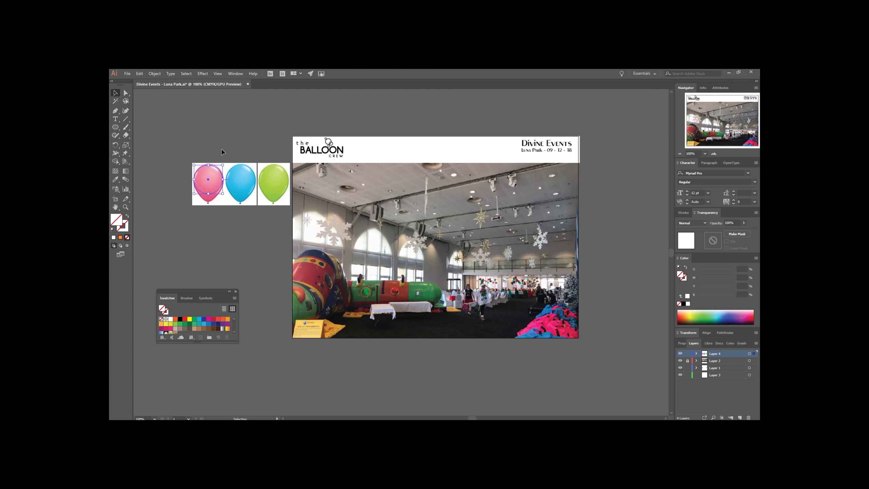
- Clip the pink balloon image to the circle with a clipping mask
shift+click(215, 184)
right_click(216, 184)
click(243, 238)
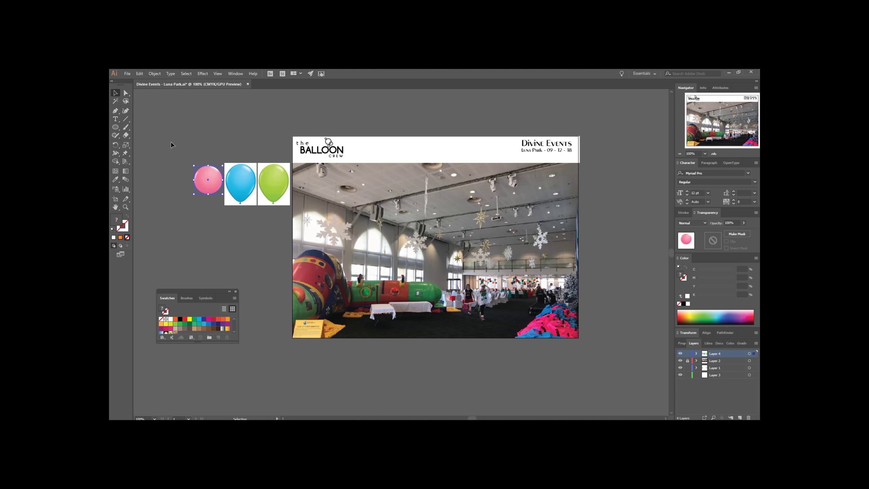
click(193, 132)
- Draw a circle over the blue balloon's body and clip the image to it with a clipping mask
click(115, 127)
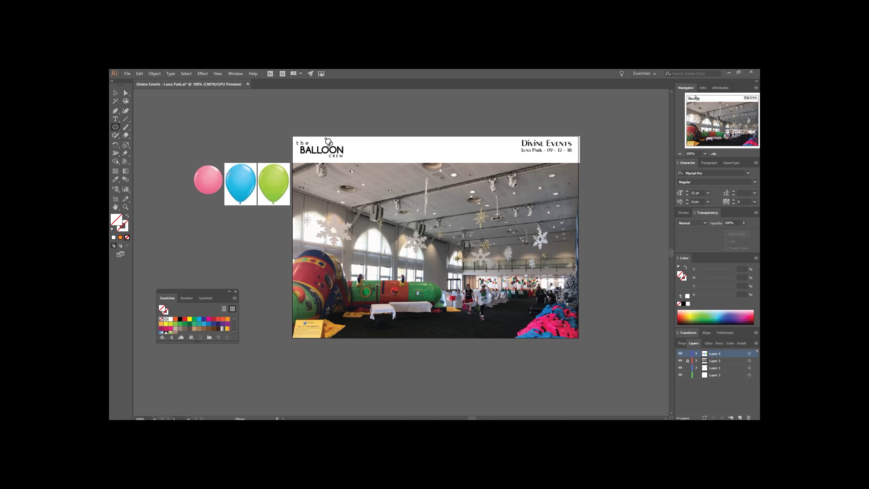
drag(227, 165, 249, 193)
key(v)
shift+click(248, 198)
right_click(252, 177)
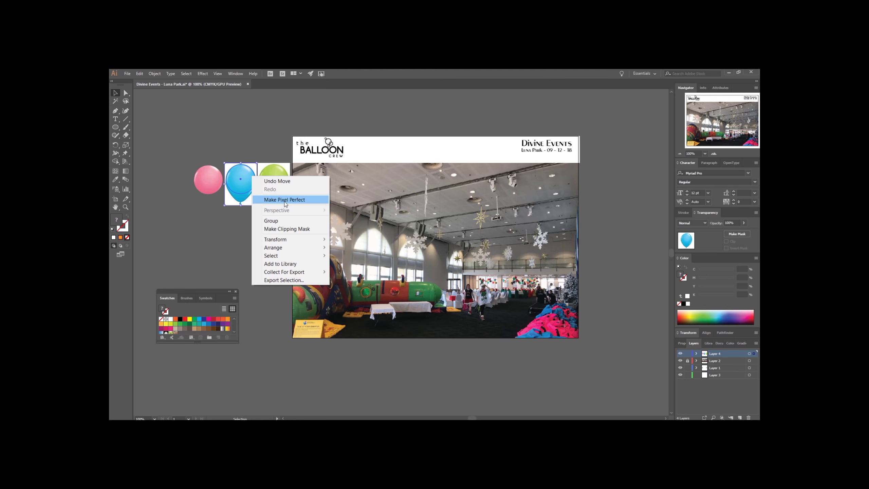
click(287, 230)
click(256, 136)
- Draw a circle over the lime balloon, adjust it to the balloon's body and clip the image to it with a clipping mask
key(l)
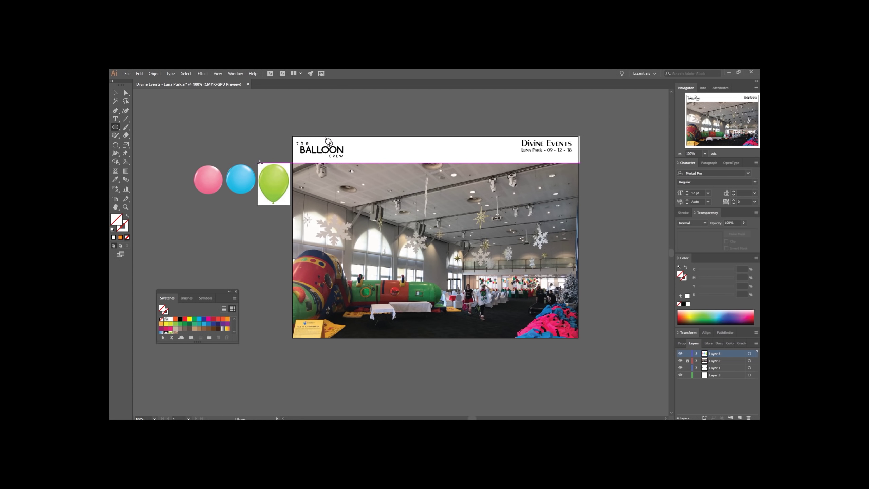
drag(259, 164, 285, 193)
key(v)
key(Right)
key(Right)
drag(290, 196, 289, 196)
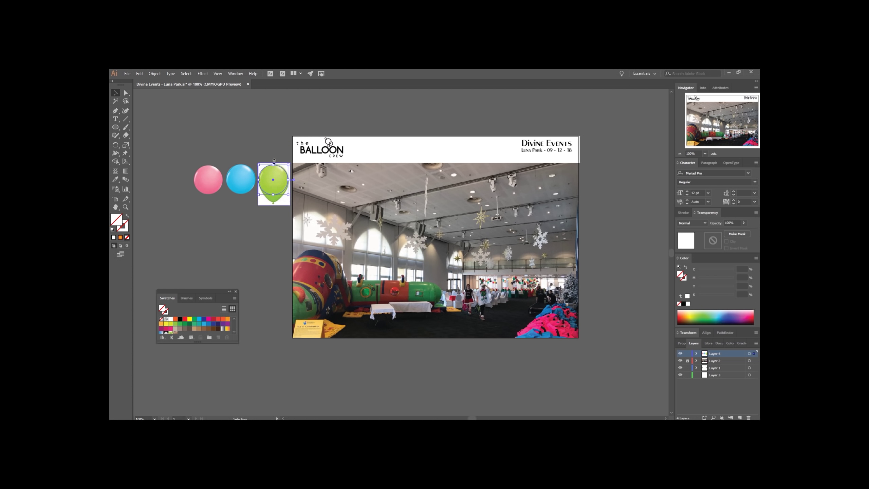
drag(275, 156, 287, 184)
right_click(286, 182)
click(320, 235)
click(262, 141)
- Duplicate the three round balloons, shrink the copies to about half size and place them against the tops of the originals
click(273, 184)
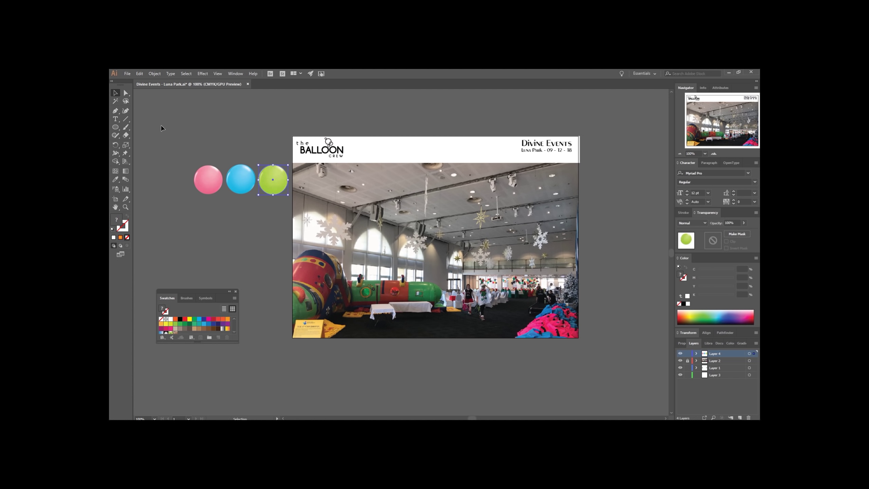
drag(273, 185, 277, 188)
key(ctrl+c)
key(ctrl+v)
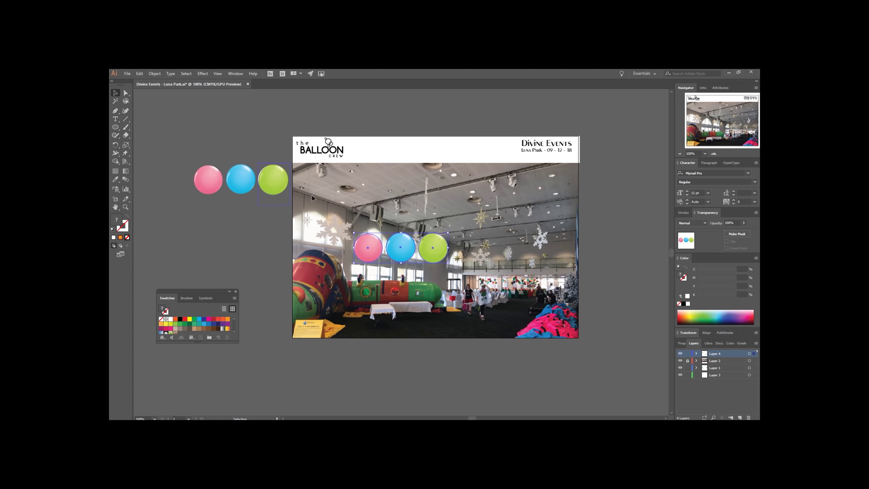
drag(448, 236, 267, 164)
click(254, 132)
click(247, 126)
- Paste another set of the three balloons, scale it to a medium size and overlap each copy with its matching colour
key(ctrl+v)
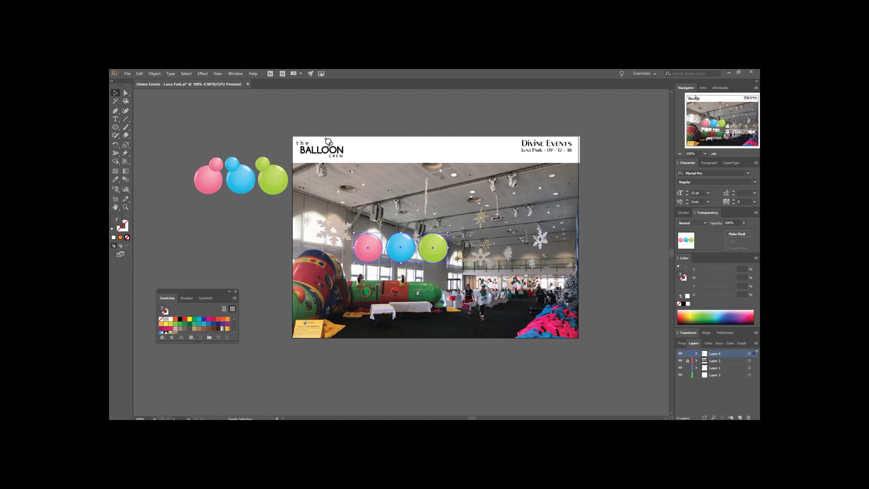
drag(446, 235, 253, 165)
click(263, 137)
click(270, 107)
click(256, 125)
- Set the opacity of all the balloons to 96%
drag(275, 216, 278, 217)
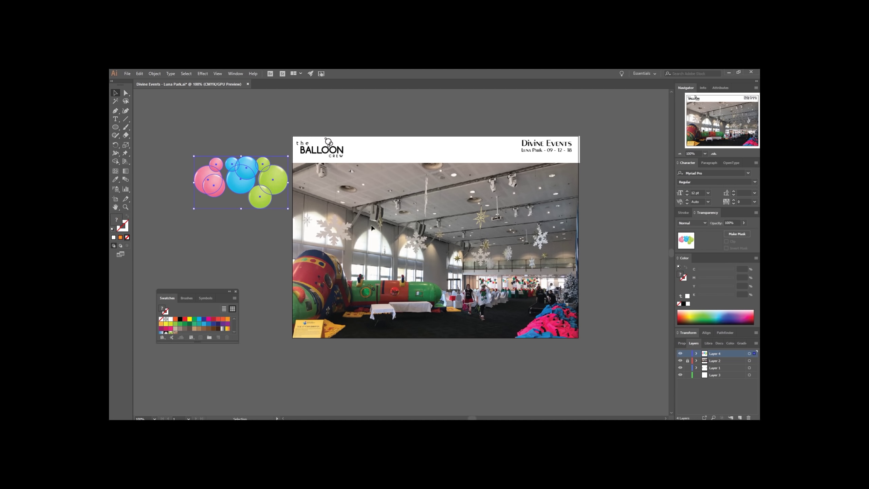
click(744, 223)
click(240, 127)
scroll(235, 182, up, 2)
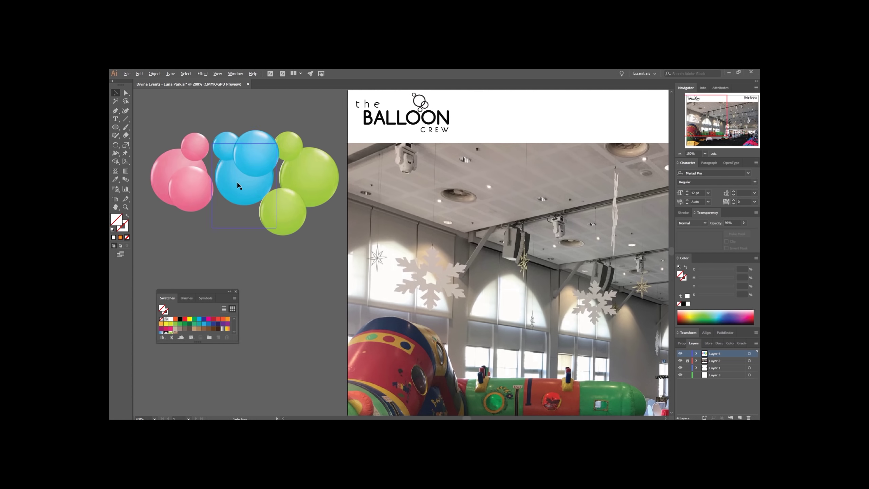
click(261, 156)
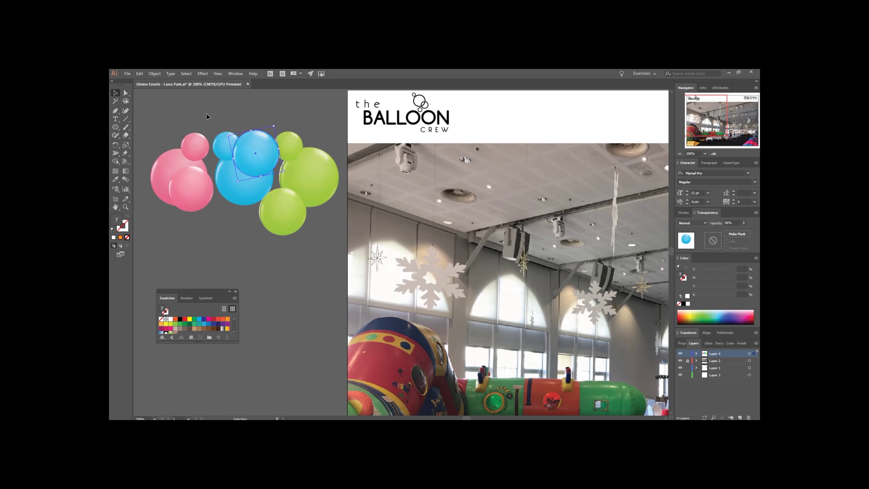
- Reduce the opacity of all the balloons to 58% and move them over the upper part of the venue photo
drag(207, 117, 285, 192)
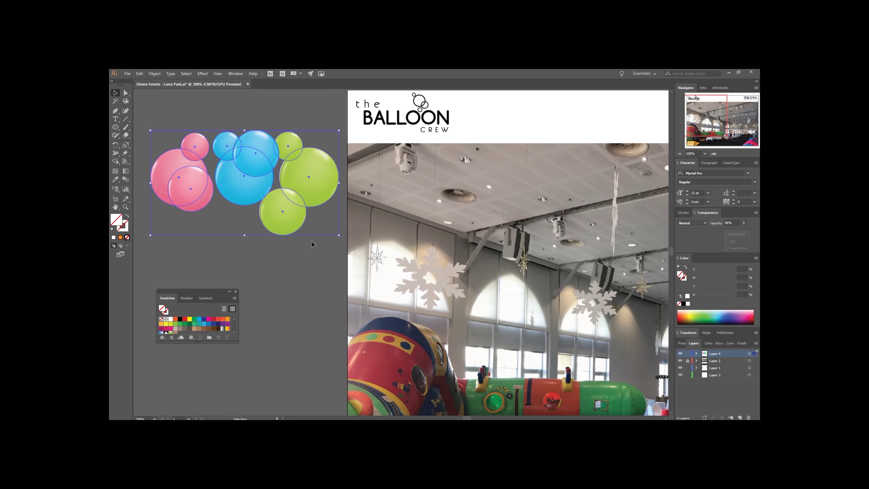
click(744, 223)
drag(746, 232, 733, 234)
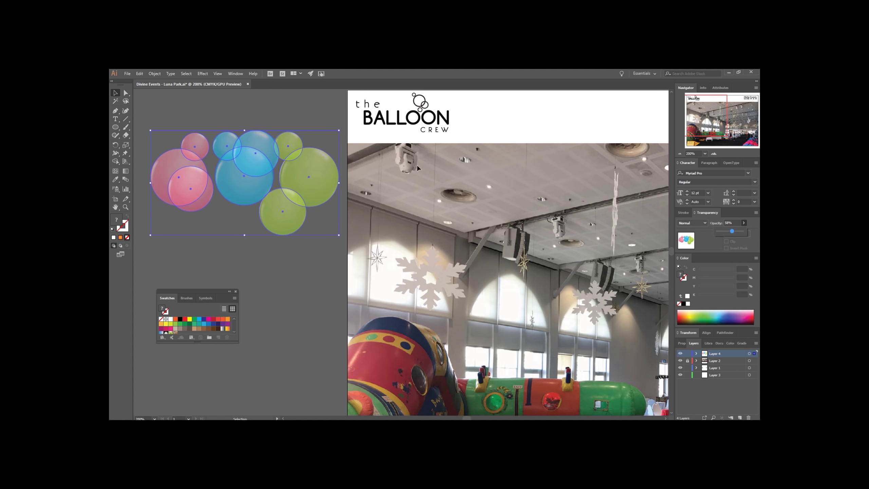
click(318, 119)
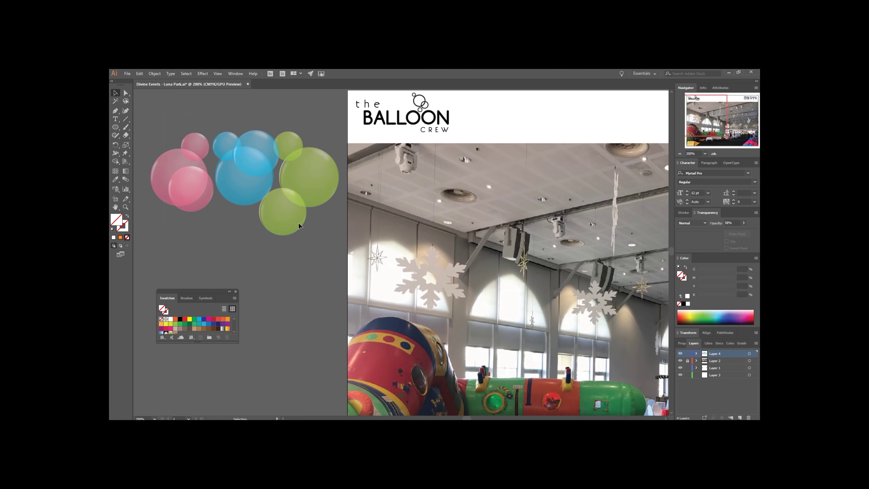
drag(294, 161, 497, 191)
click(320, 285)
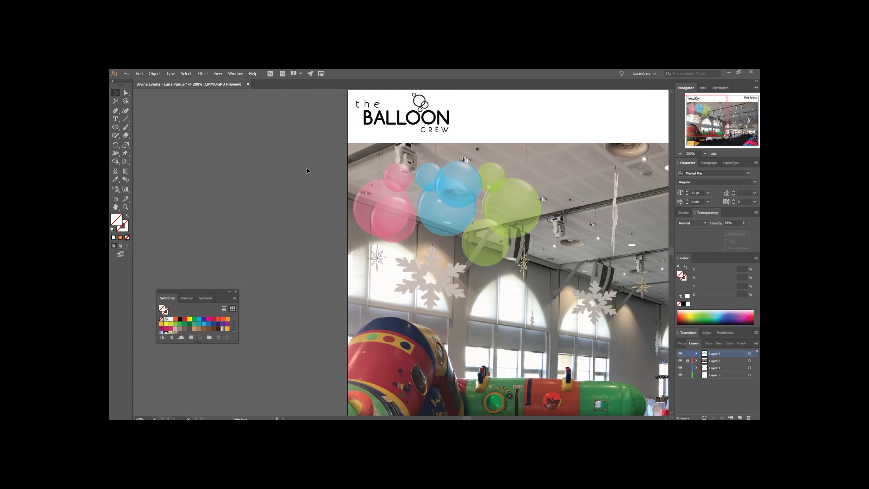
- Undo the balloons' move onto the photo and their opacity changes
key(ctrl+z)
key(ctrl+z)
key(ctrl+z)
key(ctrl+z)
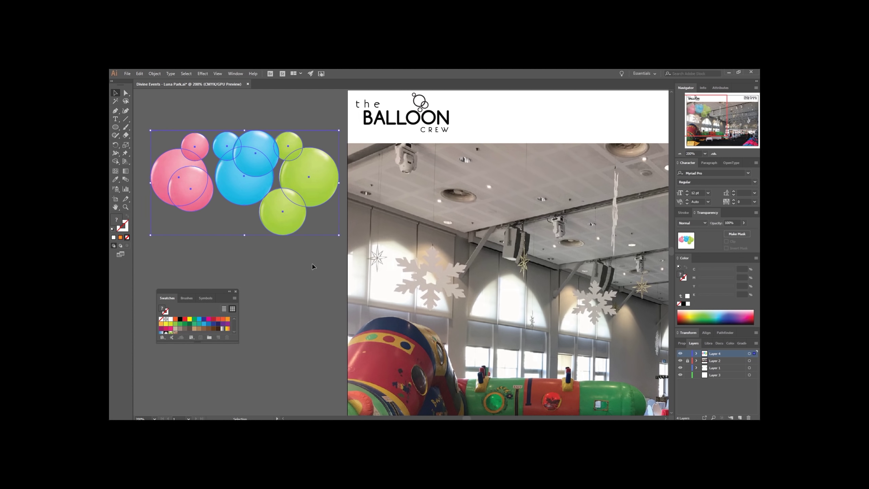
- Select all the balloons beside the artboard and set their opacity to 94%
scroll(319, 272, down, 1)
scroll(319, 273, down, 1)
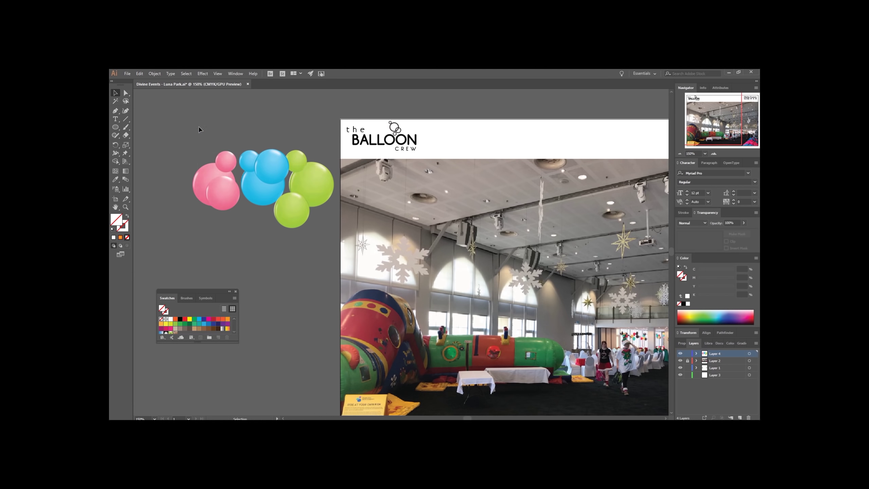
drag(198, 126, 330, 216)
click(744, 222)
click(249, 273)
click(249, 267)
scroll(302, 326, down, 2)
scroll(325, 291, down, 1)
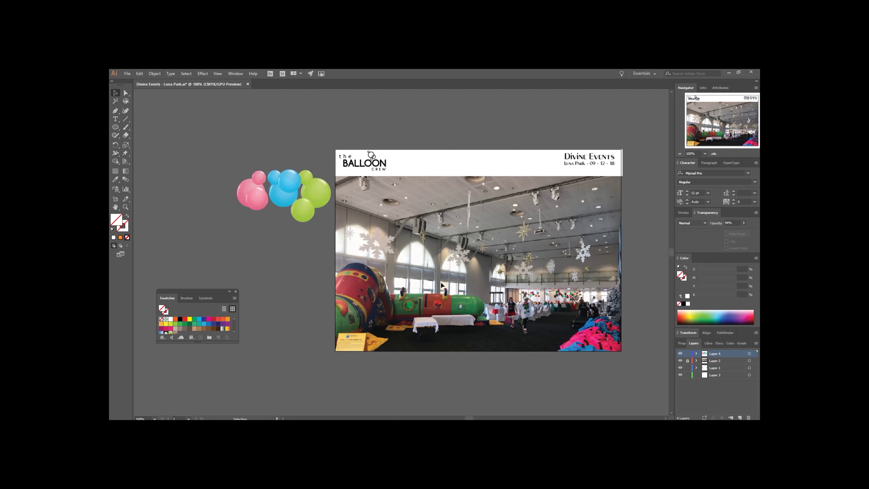
click(115, 127)
drag(271, 237, 231, 272)
key(v)
click(291, 301)
key(Delete)
- Sample the large lime balloon's colour with the Eyedropper and save it as a swatch
drag(317, 192, 281, 208)
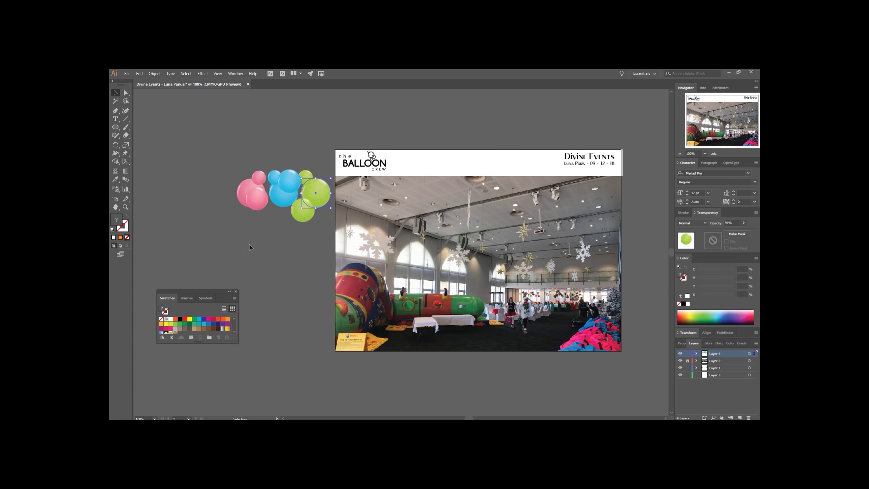
click(116, 179)
click(323, 198)
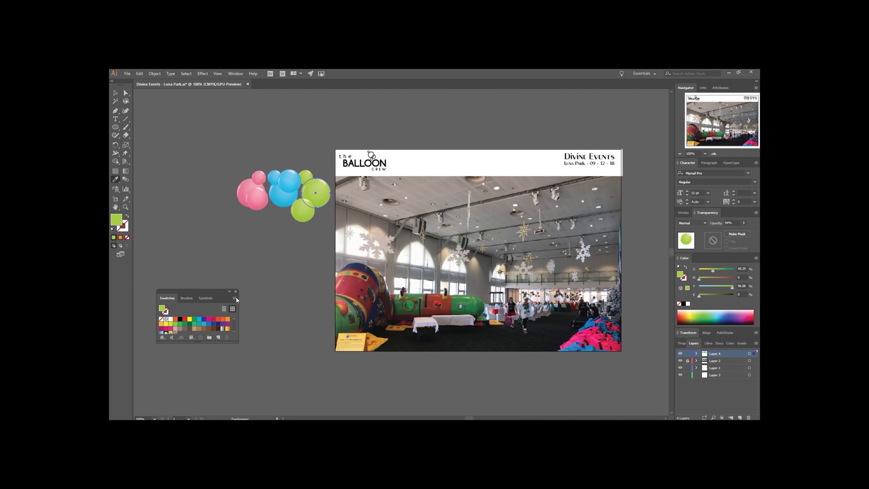
drag(168, 313, 175, 319)
- Sample the pink from the pink balloons with the Eyedropper and save it as a swatch
click(115, 92)
click(262, 201)
click(118, 179)
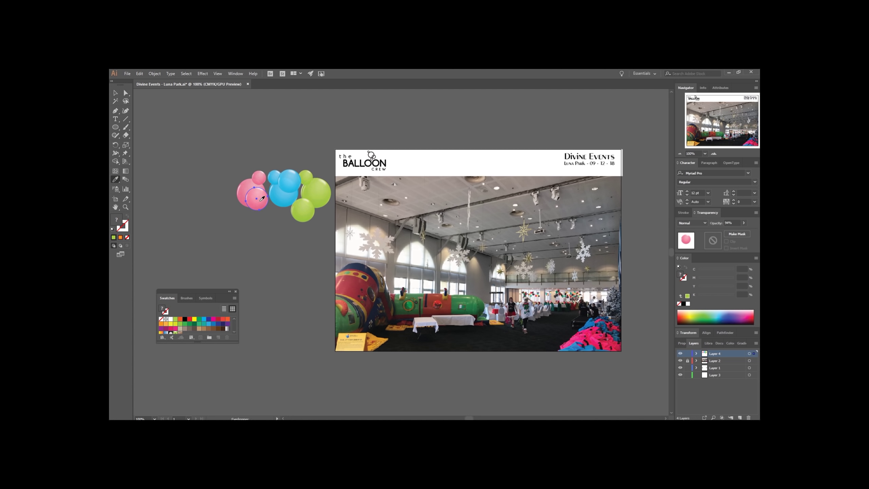
click(243, 196)
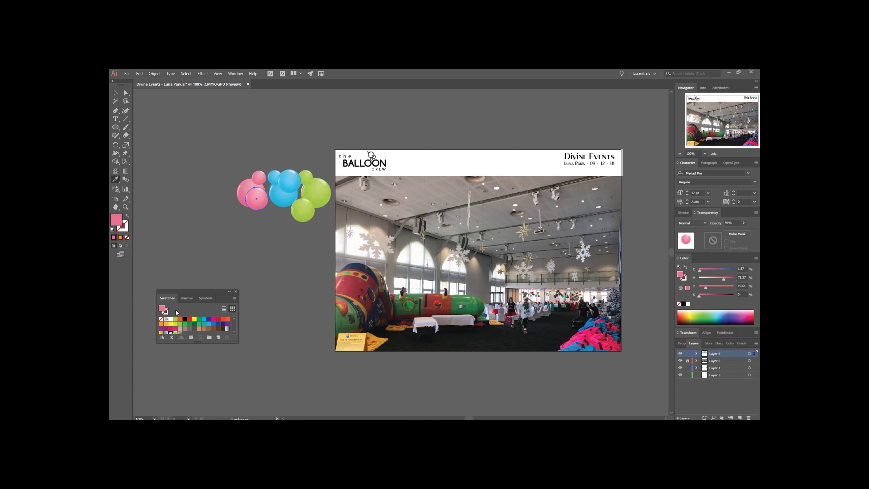
drag(161, 308, 175, 320)
- Sample the blue balloon's colour, save it as a swatch and deselect the artwork
click(285, 183)
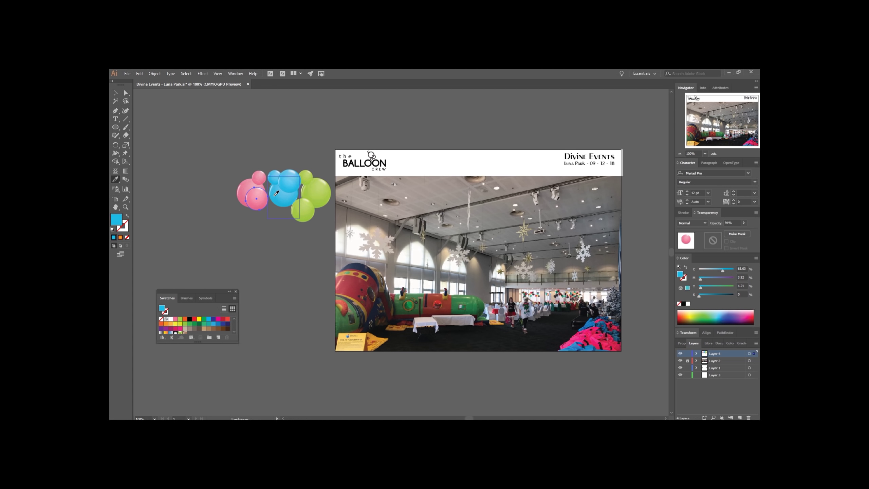
drag(164, 284, 175, 319)
click(115, 92)
click(157, 158)
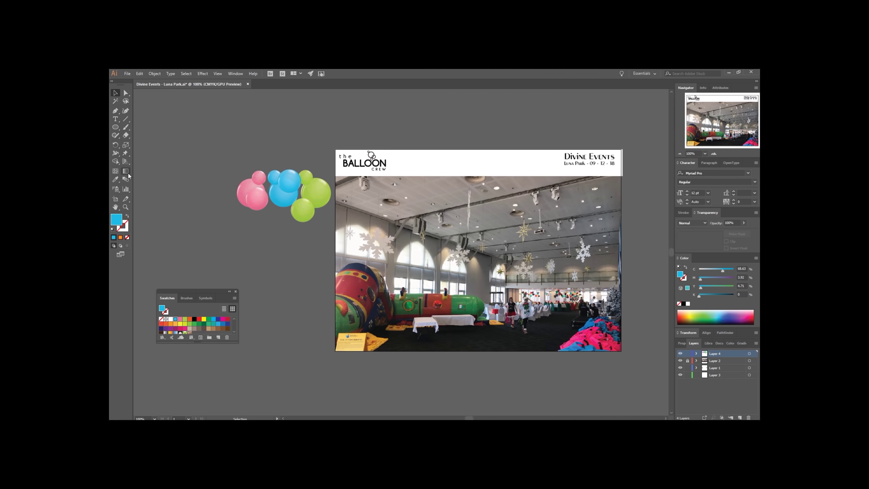
- Draw a circle below the balloon cluster and fill it with a radial orange gradient
key(l)
mouse_move(267, 241)
mouse_down()
mouse_move(298, 259)
mouse_move(301, 272)
mouse_up()
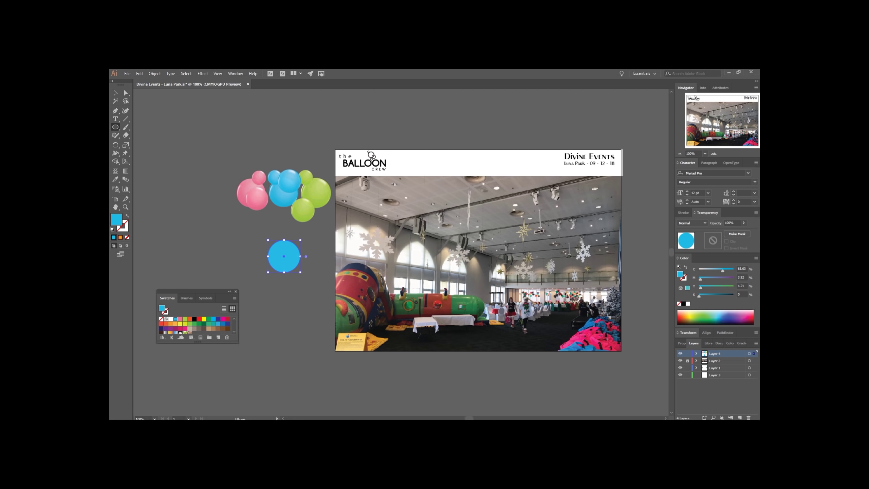
click(126, 171)
drag(277, 251, 290, 263)
click(742, 343)
click(689, 356)
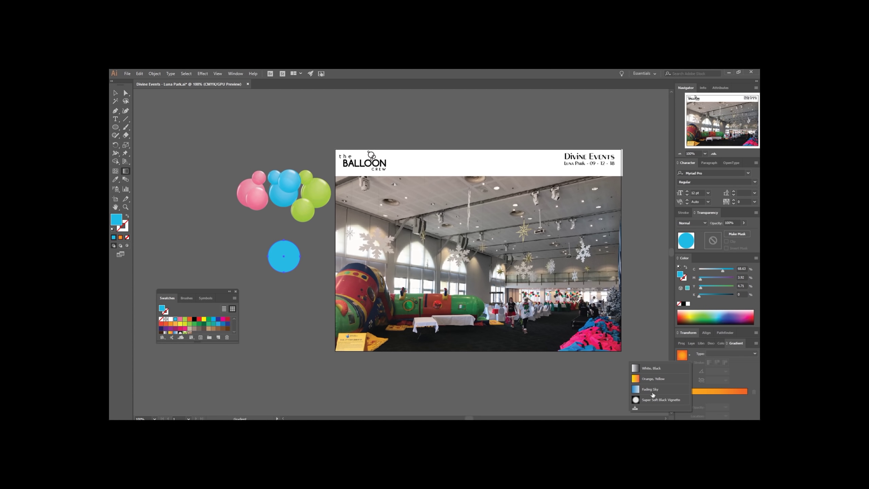
click(742, 354)
click(734, 368)
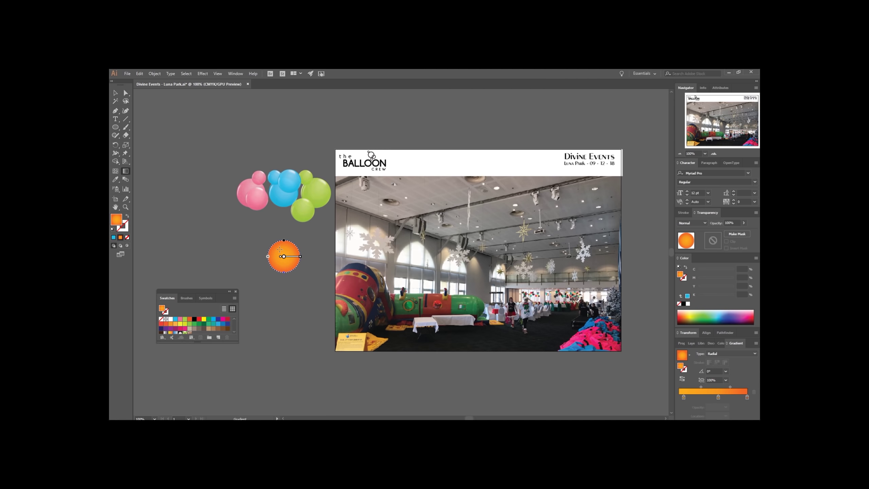
- Shift the circle's orange radial gradient so its centre sits toward the upper left
drag(277, 247, 290, 262)
key(v)
click(126, 171)
drag(279, 249, 281, 254)
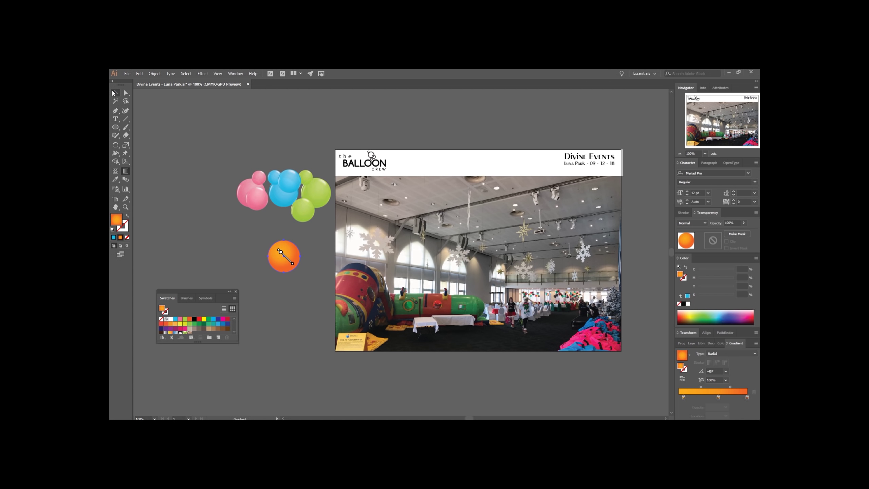
key(v)
- Set the circle's outer gradient stop to the saved blue swatch with magenta at 12%
double_click(747, 398)
click(673, 329)
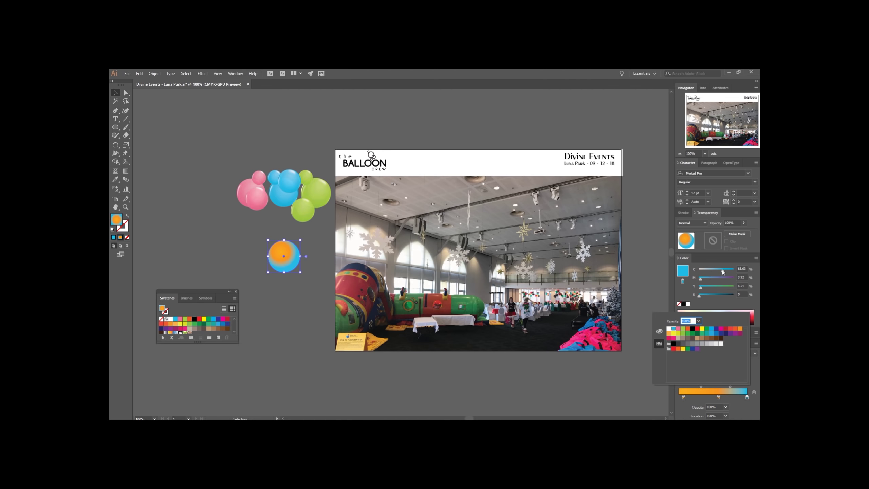
click(701, 280)
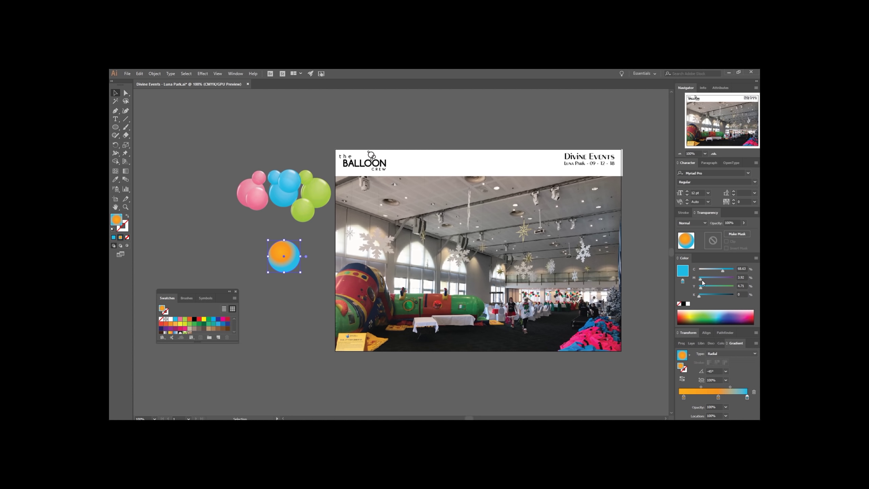
click(703, 281)
- Change the circle's middle gradient stop to the saved blue swatch
click(718, 398)
click(176, 320)
click(719, 393)
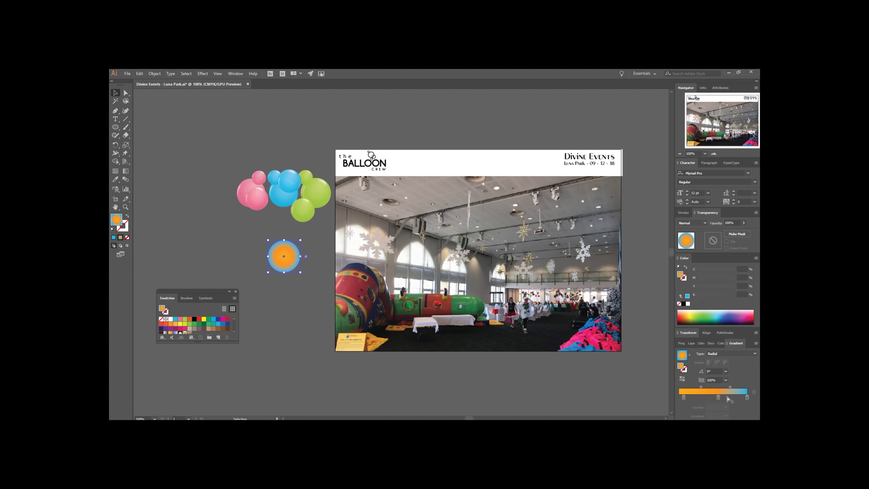
double_click(718, 398)
click(674, 329)
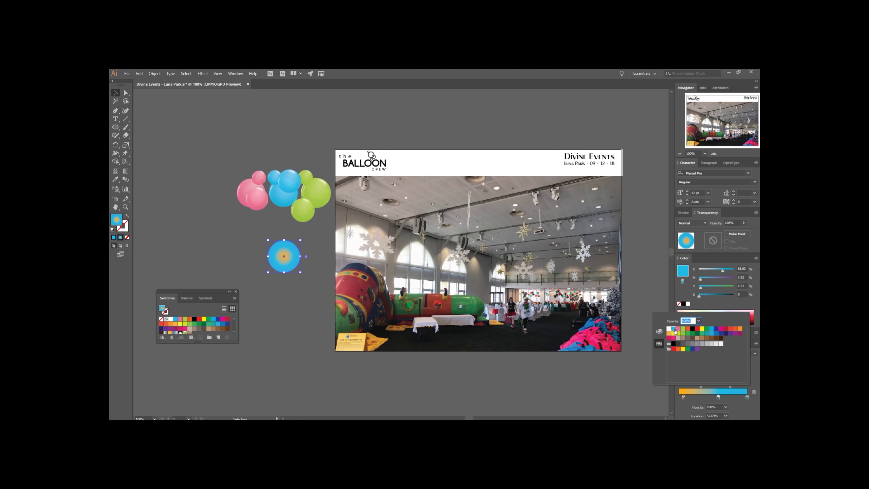
- Set the innermost gradient stop to the saved blue and lighten it to 28% cyan
click(683, 396)
double_click(684, 397)
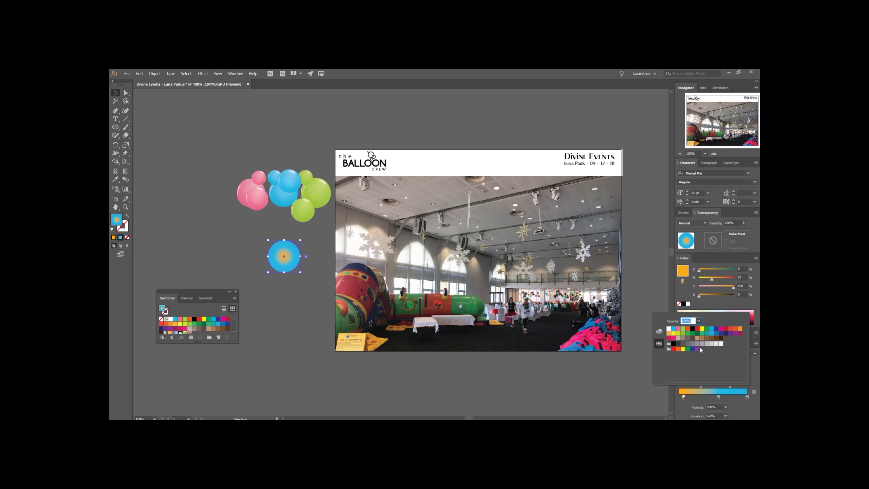
click(673, 330)
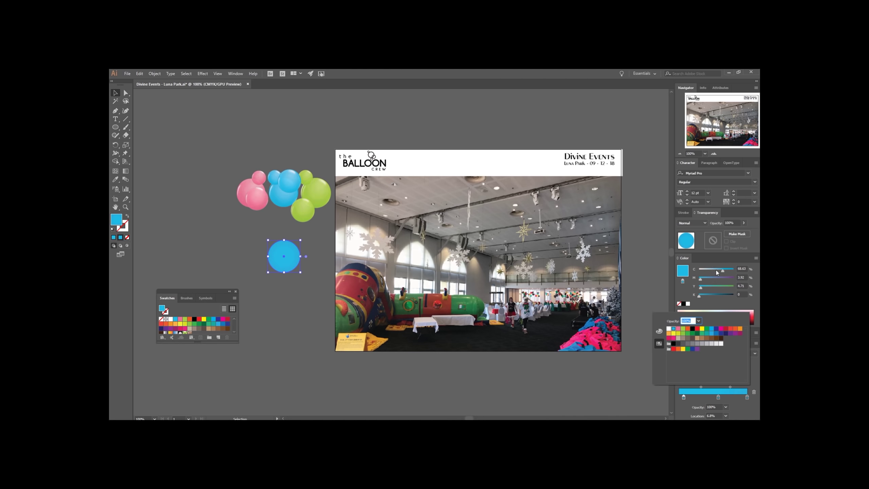
click(716, 272)
click(709, 271)
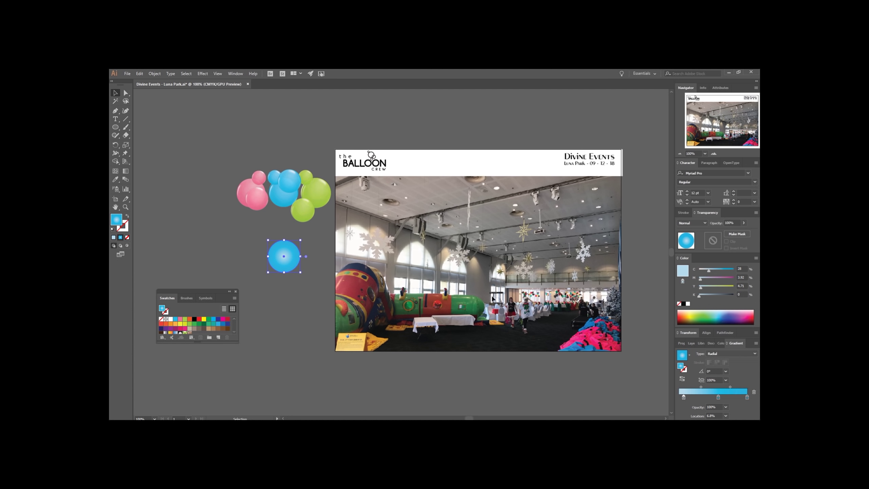
- Reposition the blue radial gradient so the highlight falls toward the circle's upper left
click(126, 170)
mouse_move(292, 263)
mouse_down()
mouse_move(244, 237)
mouse_move(281, 250)
mouse_up()
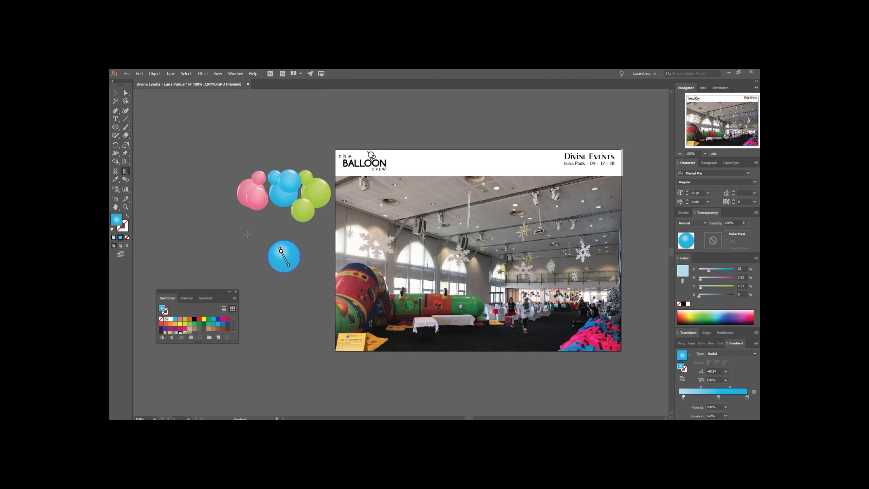
key(v)
click(189, 229)
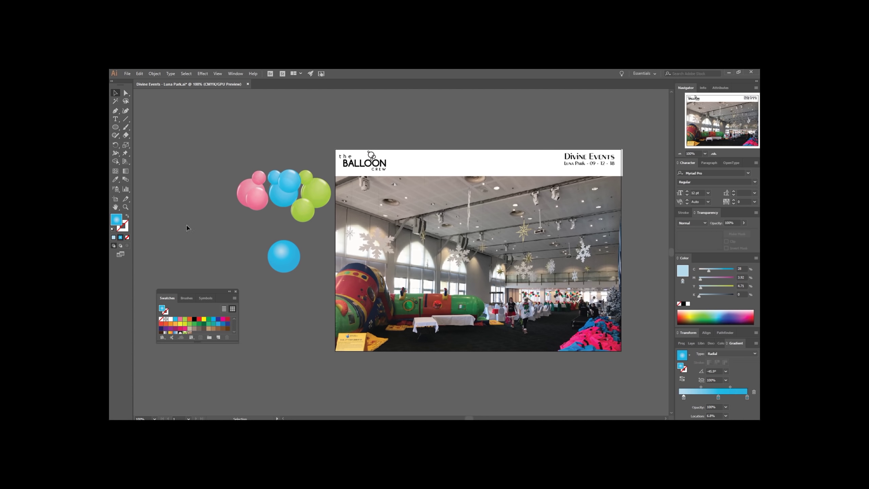
- Move the blue circle's middle gradient stop to about 70% and lower the innermost stop's cyan to 23%
click(282, 260)
drag(718, 397, 728, 398)
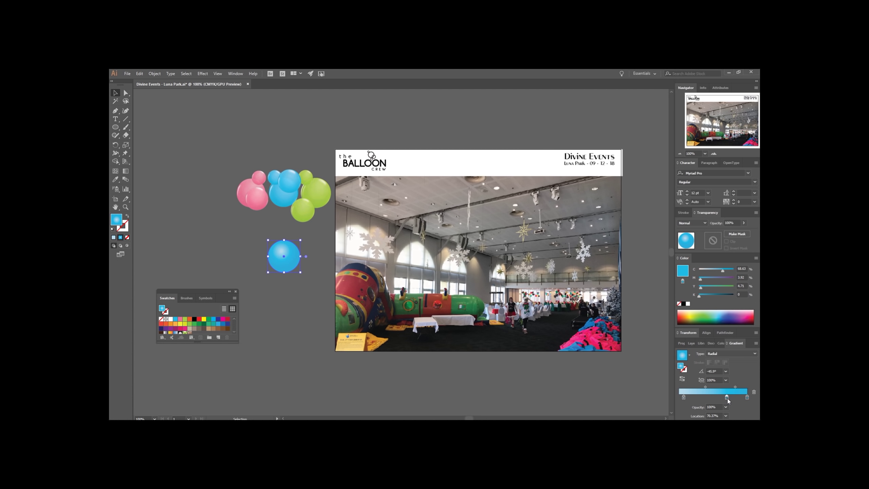
double_click(684, 398)
click(705, 270)
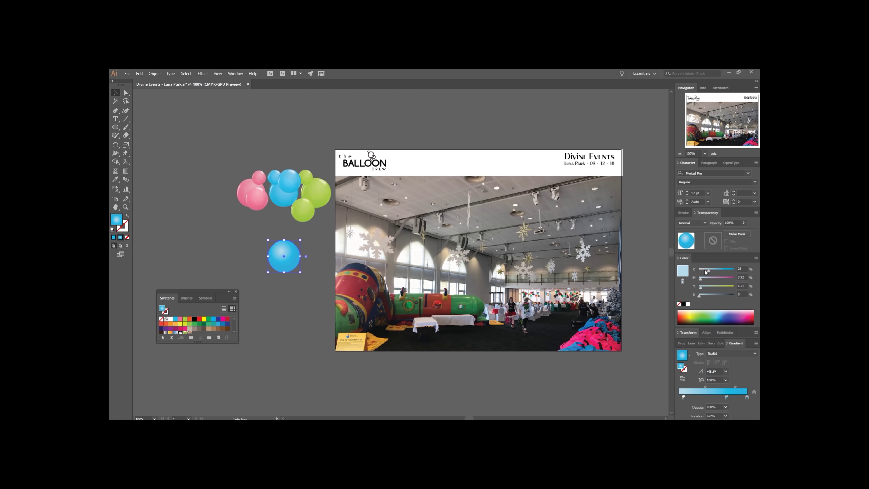
click(705, 270)
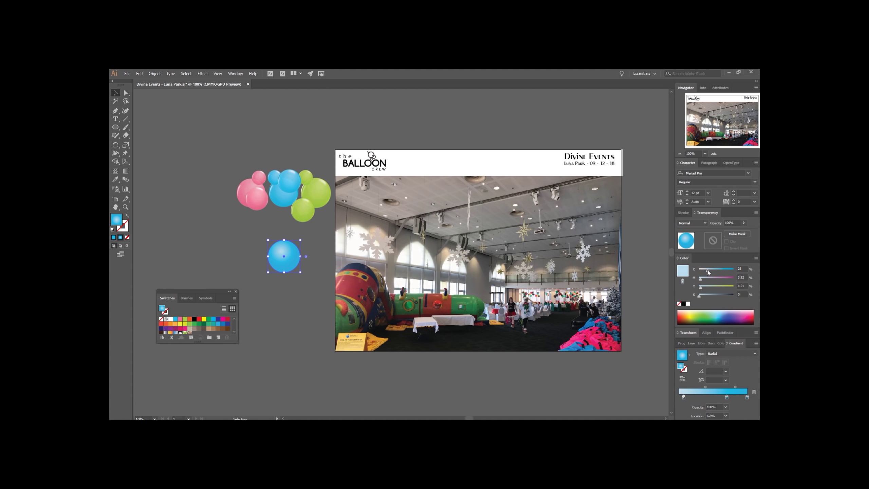
- Deepen the blue circle's outer gradient stop to 100% cyan, 0% magenta and 3% black
click(747, 397)
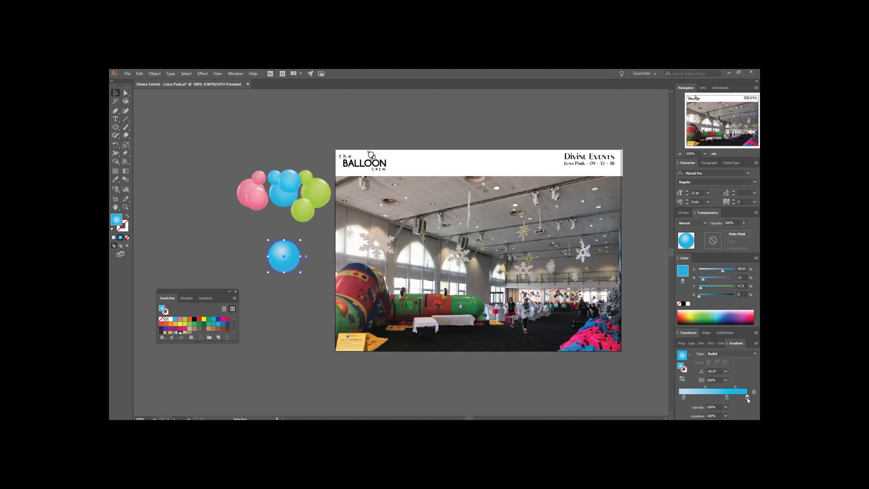
click(701, 295)
click(703, 279)
drag(722, 272, 733, 272)
click(225, 243)
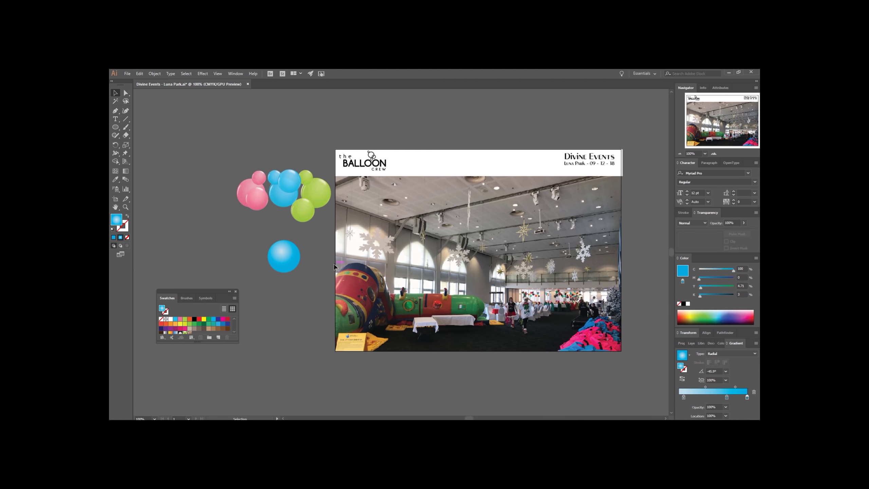
- Rotate the blue gradient balloon slightly and place a copy of it to its left
click(276, 254)
key(r)
drag(296, 297, 246, 264)
key(v)
click(302, 285)
key(a)
click(286, 273)
key(v)
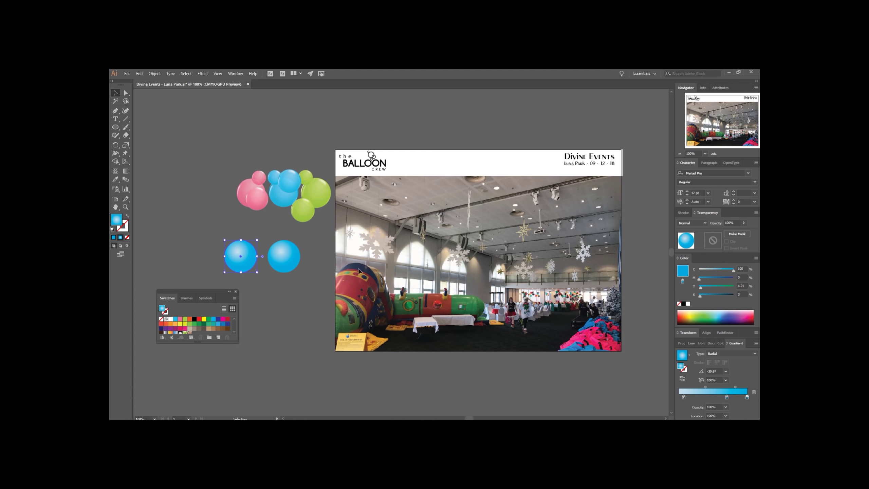
- Recolour the copy's outer and middle gradient stops with the saved pink, raising the outer stop's magenta to 77%
double_click(747, 399)
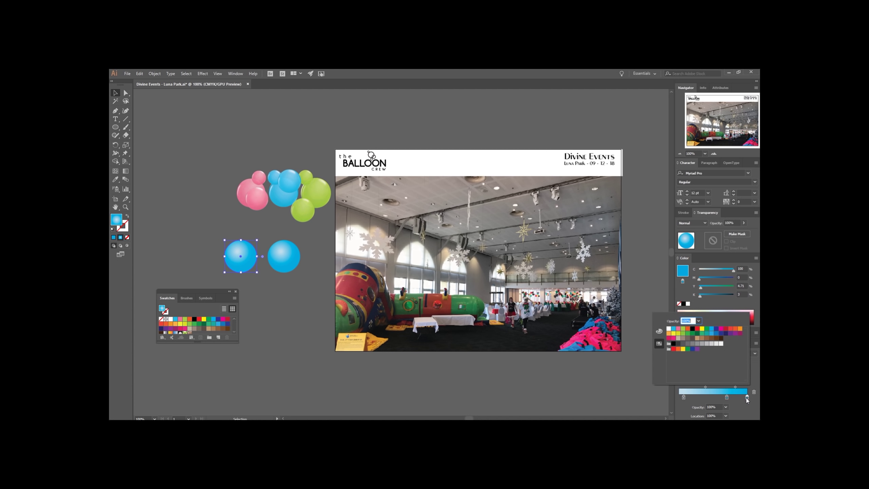
click(679, 328)
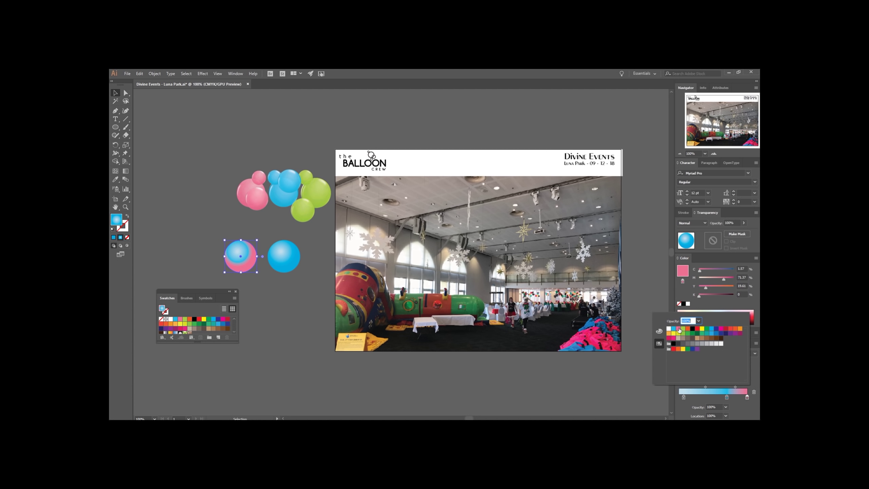
click(725, 281)
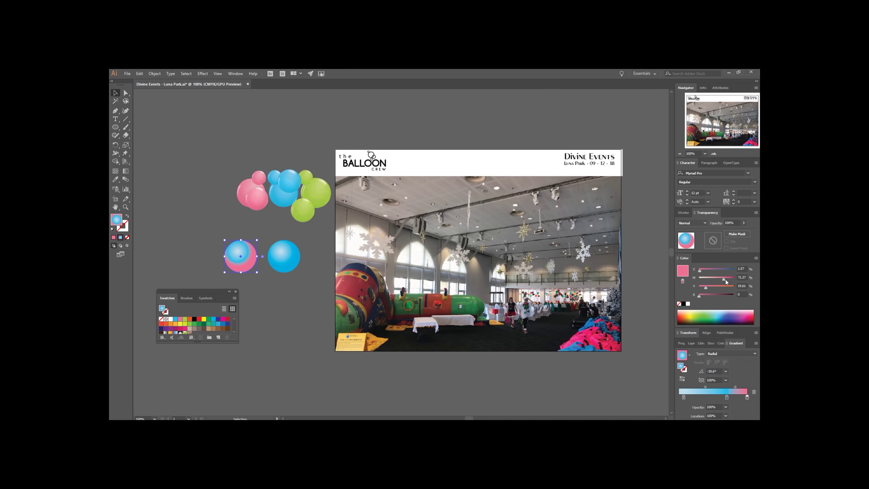
double_click(727, 397)
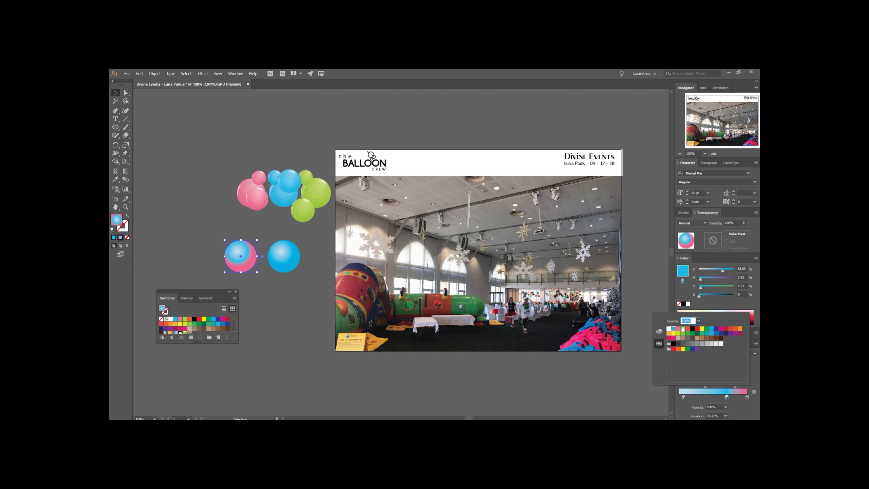
click(678, 329)
- Set the copy's innermost gradient stop to the saved pink and lighten it to 18% magenta
click(684, 397)
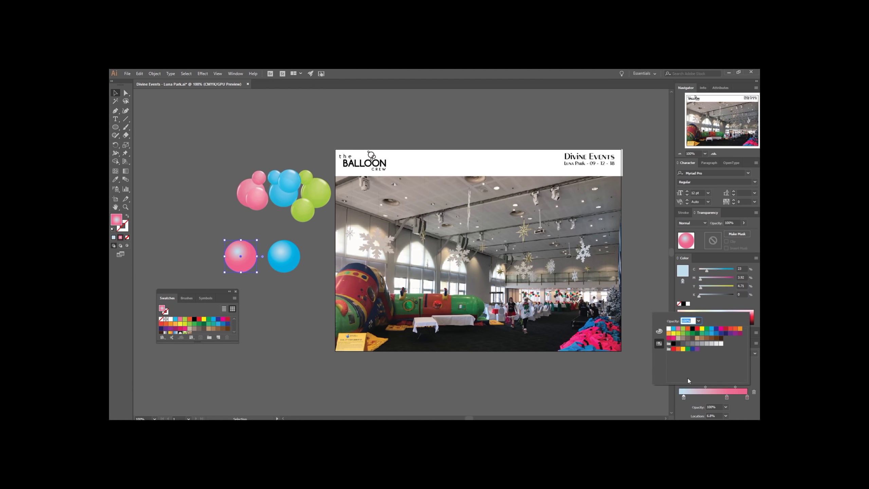
click(680, 331)
drag(711, 279, 705, 278)
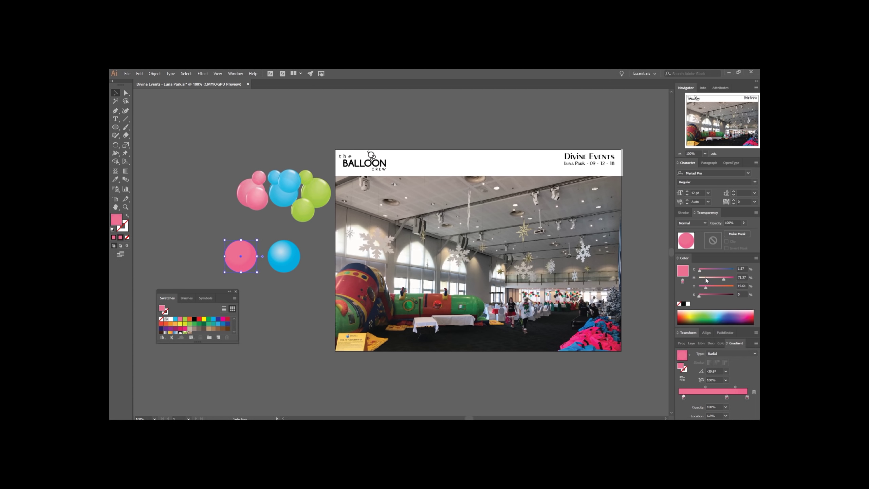
click(306, 299)
- Duplicate the pink gradient balloon and place the copy below the pink and blue balloons
key(ctrl+x)
key(ctrl+f)
drag(245, 256, 269, 297)
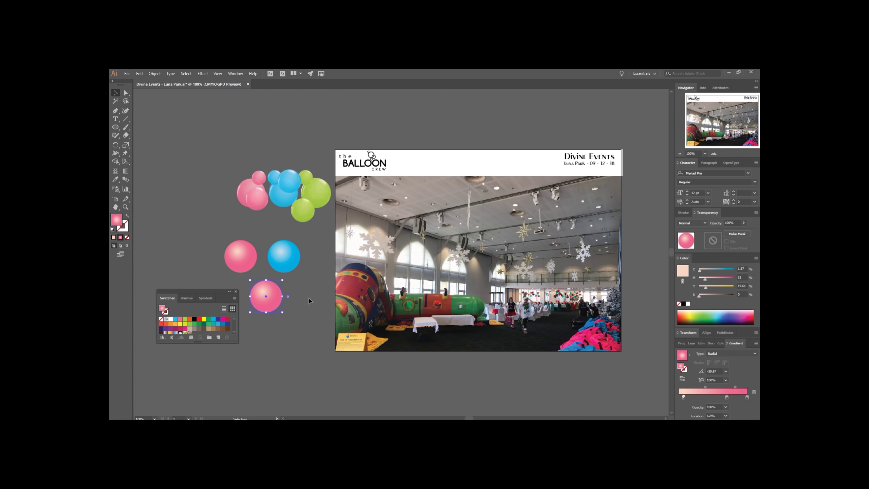
- Set the new copy's outer gradient stop to the saved lime swatch with black at 19%
click(747, 397)
double_click(747, 397)
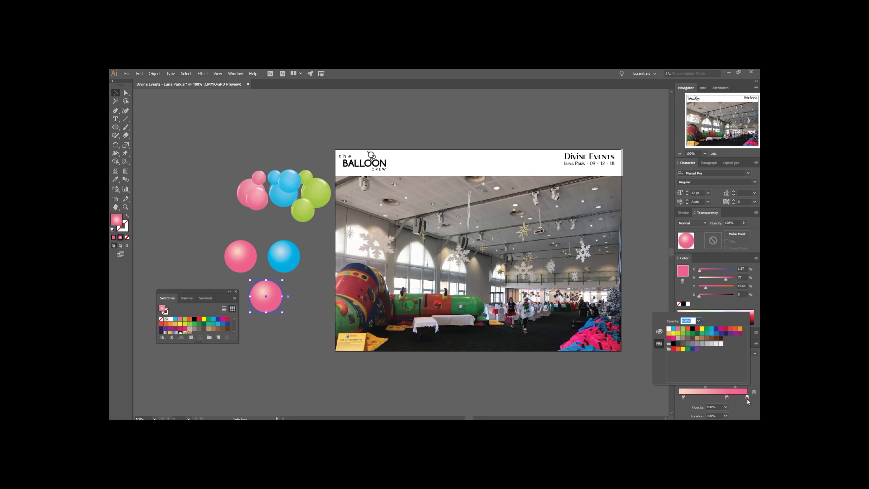
click(682, 331)
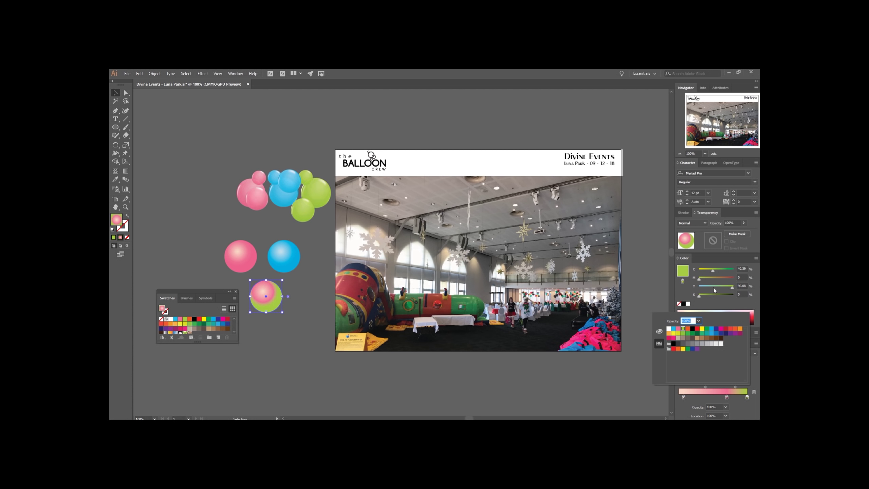
click(707, 296)
click(706, 295)
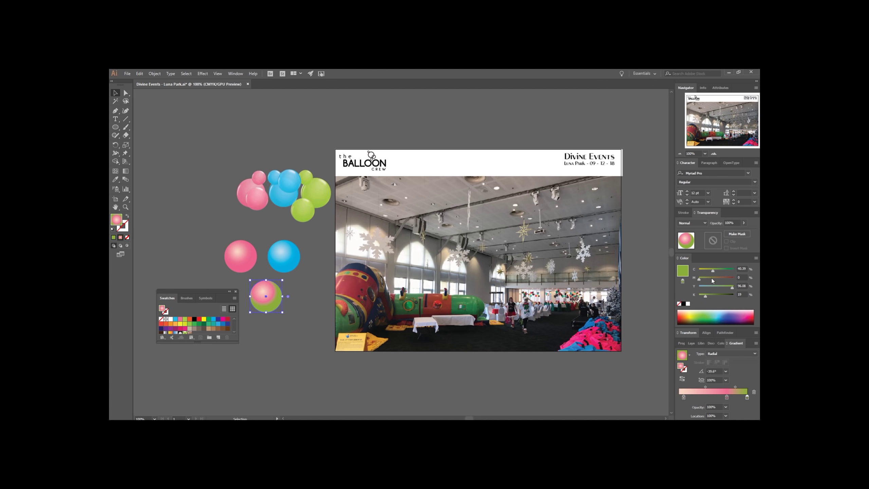
- Raise the outer gradient stop's cyan to about 52% and recolour the middle stop with the saved lime swatch
click(718, 269)
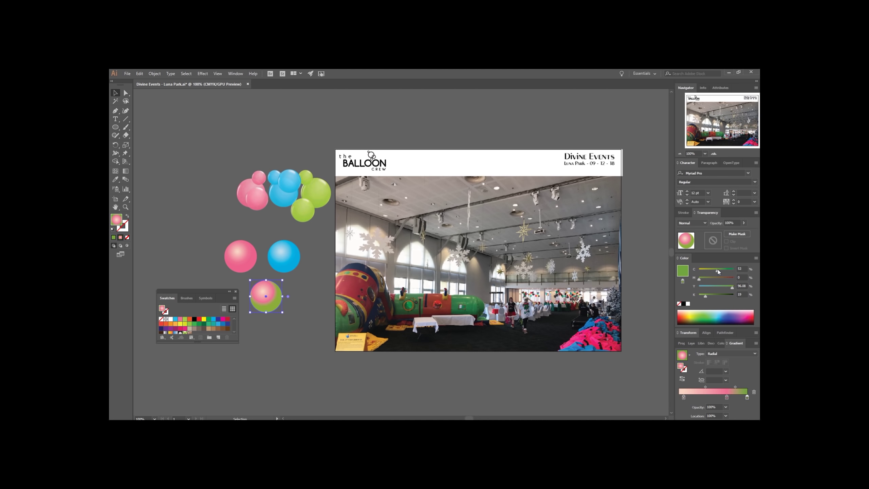
click(727, 398)
double_click(727, 398)
click(683, 328)
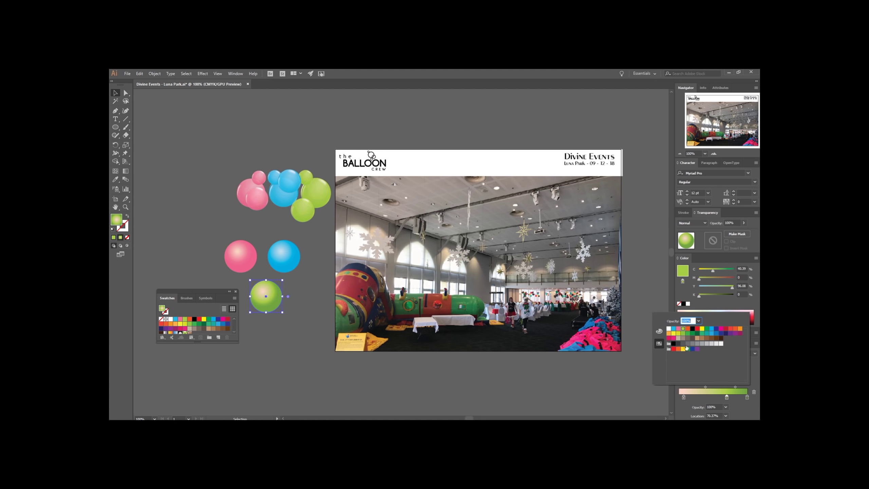
- Set the innermost gradient stop to the saved lime and lower its yellow to 68%
click(685, 397)
double_click(685, 397)
click(684, 329)
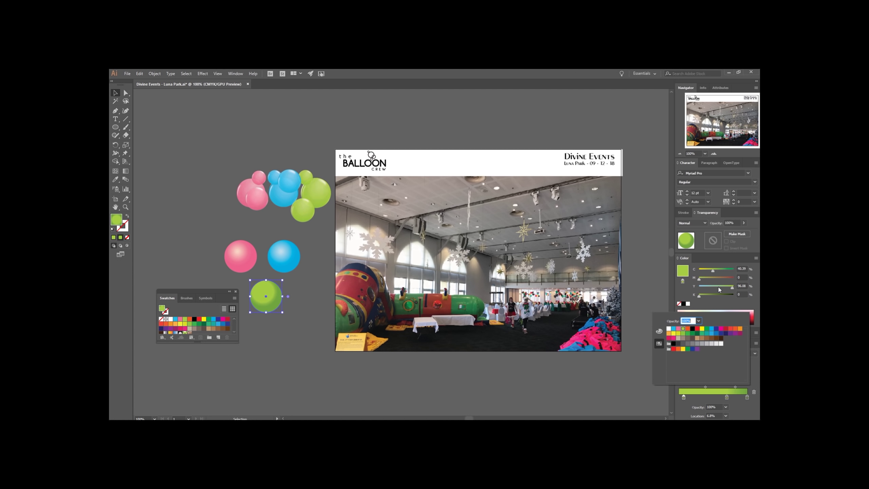
drag(719, 288, 723, 286)
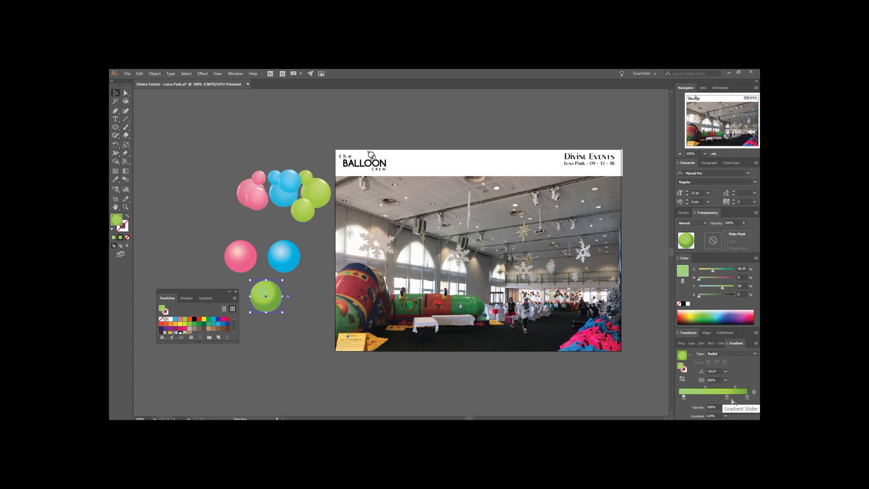
- Reduce the black in the lime balloon's outer gradient stop to brighten its edge
click(747, 397)
double_click(747, 397)
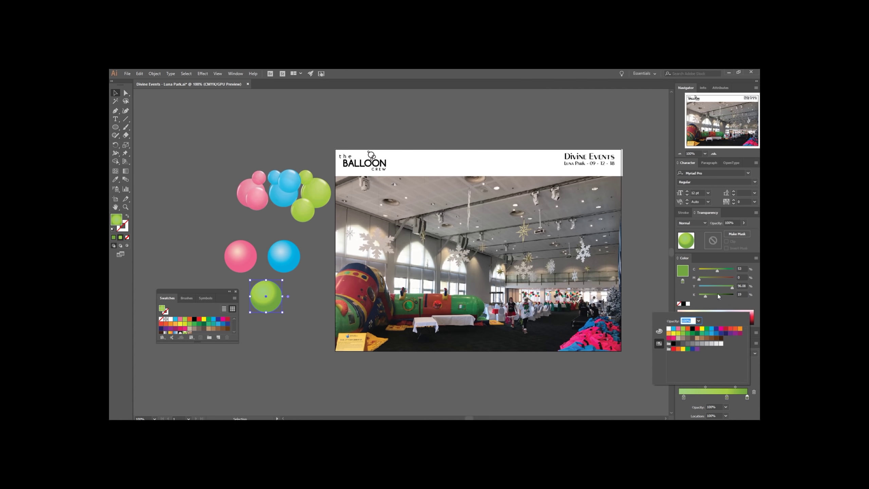
drag(706, 296, 701, 296)
click(315, 368)
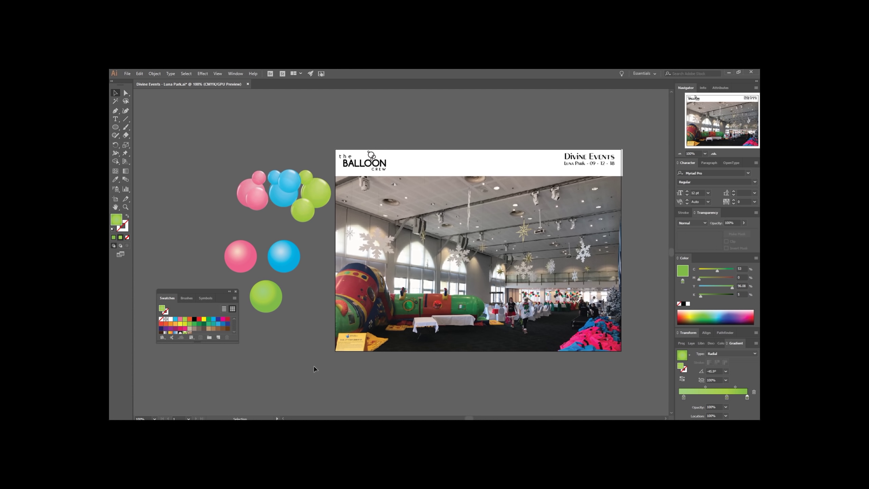
- Delete the old pink, blue and lime balloon cluster and set the three new gradient balloons' opacity to 96%
drag(226, 151, 326, 223)
key(Delete)
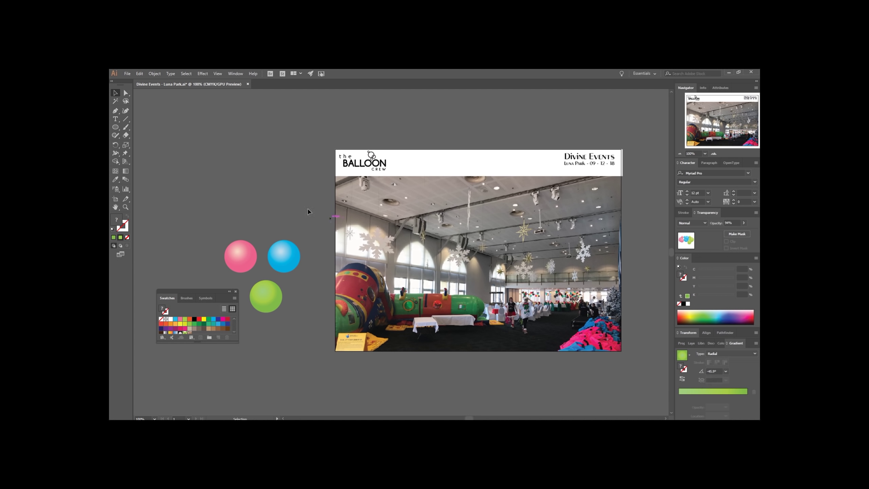
drag(234, 216, 299, 319)
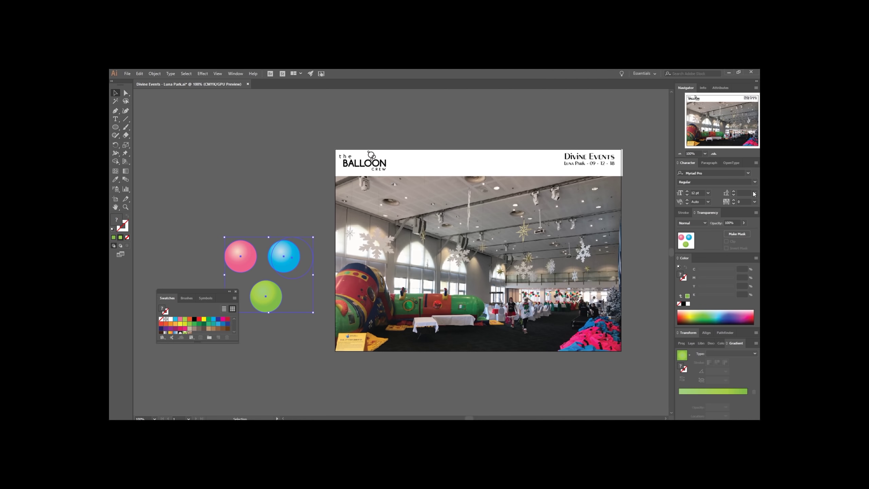
click(744, 222)
click(272, 211)
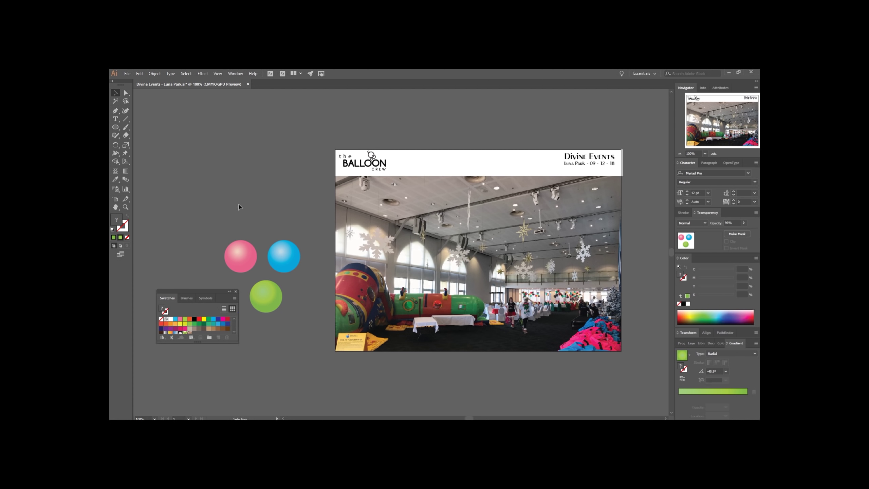
click(266, 299)
click(249, 169)
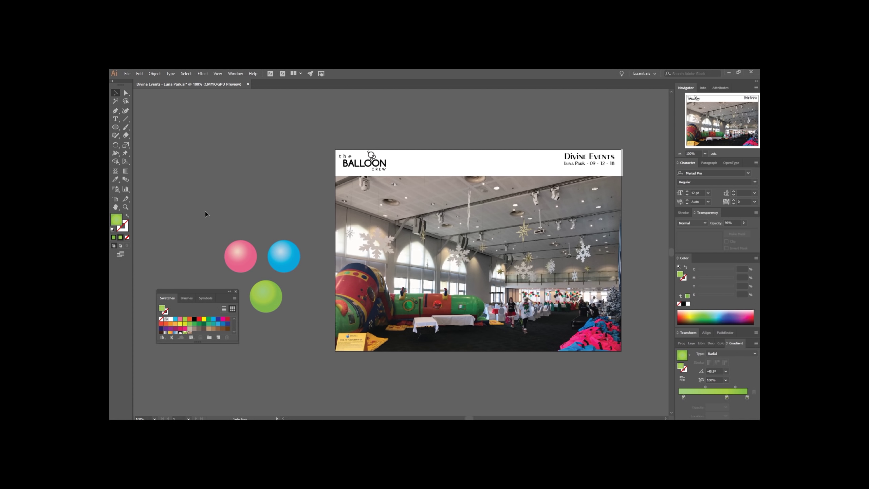
- Move the three gradient balloons onto the venue photo below the ceiling and select them all
drag(201, 204, 299, 339)
drag(267, 296, 499, 260)
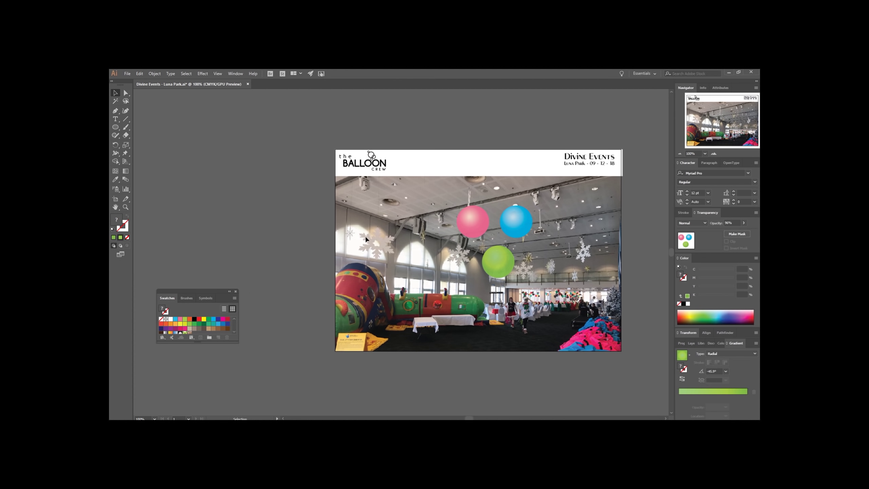
click(528, 229)
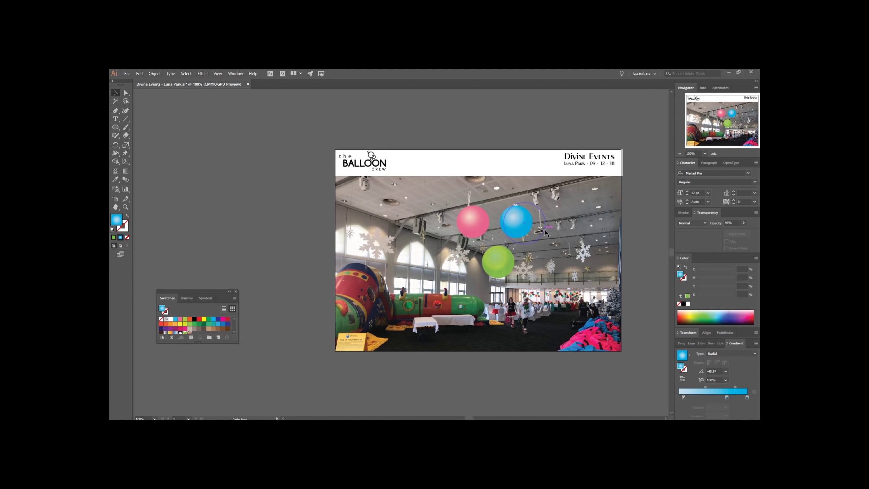
click(544, 233)
click(555, 212)
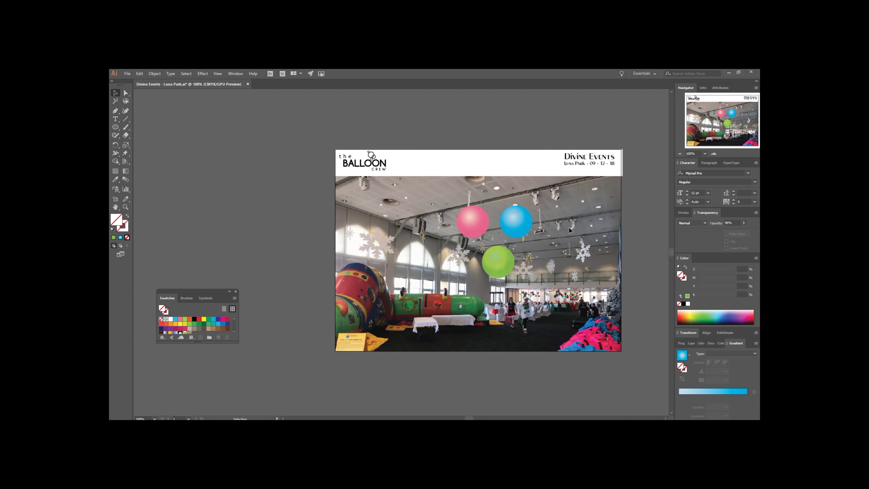
shift+click(511, 270)
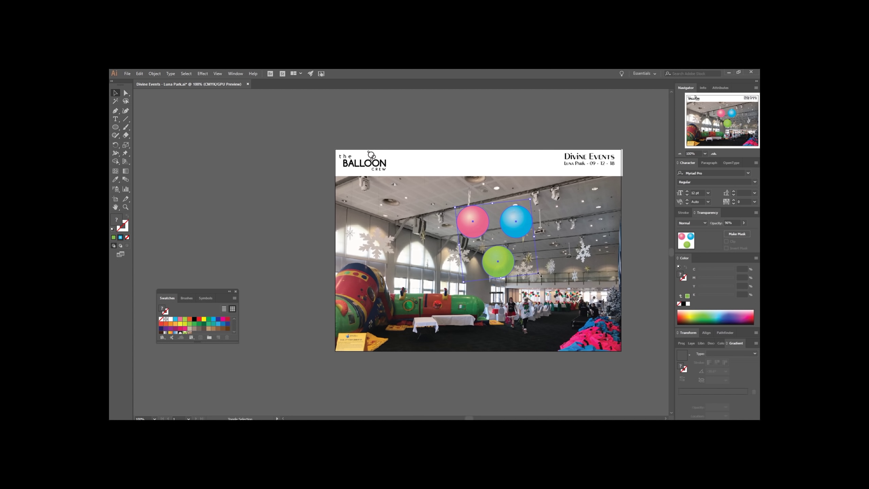
- Scale down the three balloons and move the pink and lime ones off the artboard, keeping the blue on the photo
drag(540, 275, 309, 225)
click(515, 245)
drag(471, 211, 318, 197)
click(527, 220)
click(493, 220)
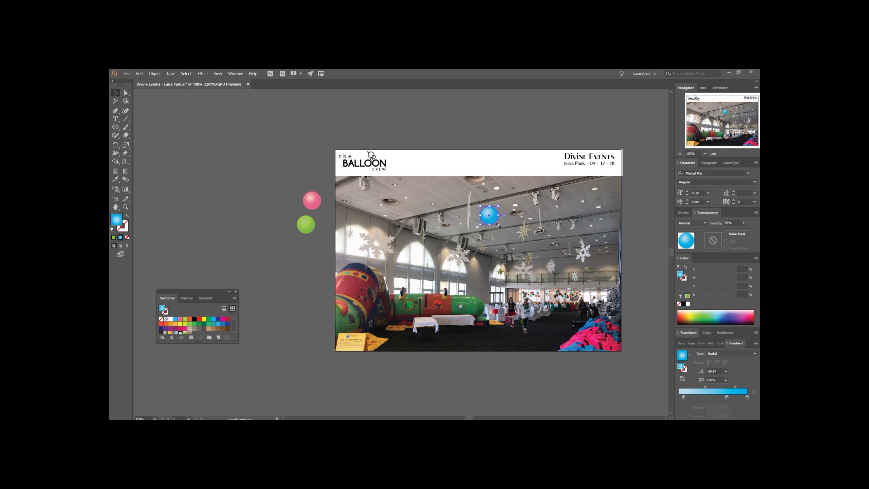
- Shrink the blue balloon and duplicate it at varied sizes to form a three-balloon cluster under the ceiling
drag(489, 213, 497, 225)
key(ctrl+c)
key(ctrl+f)
drag(503, 232, 507, 237)
drag(497, 227, 507, 234)
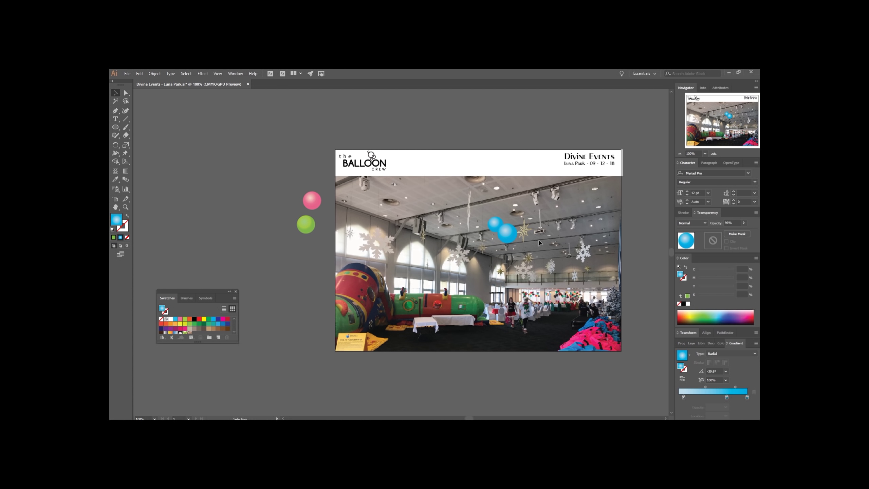
key(ctrl+v)
drag(398, 250, 527, 242)
- Duplicate the three-balloon blue cluster and overlap the copy on its upper-right side
key(ctrl+c)
key(ctrl+v)
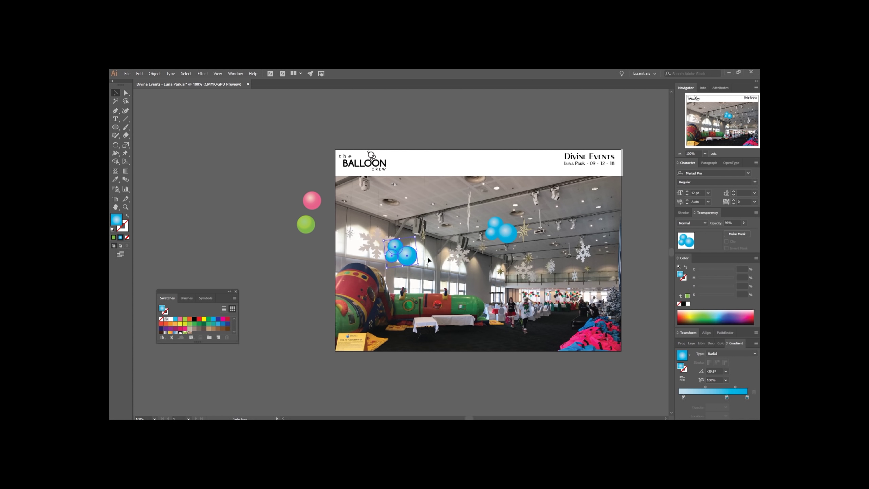
drag(418, 268, 520, 227)
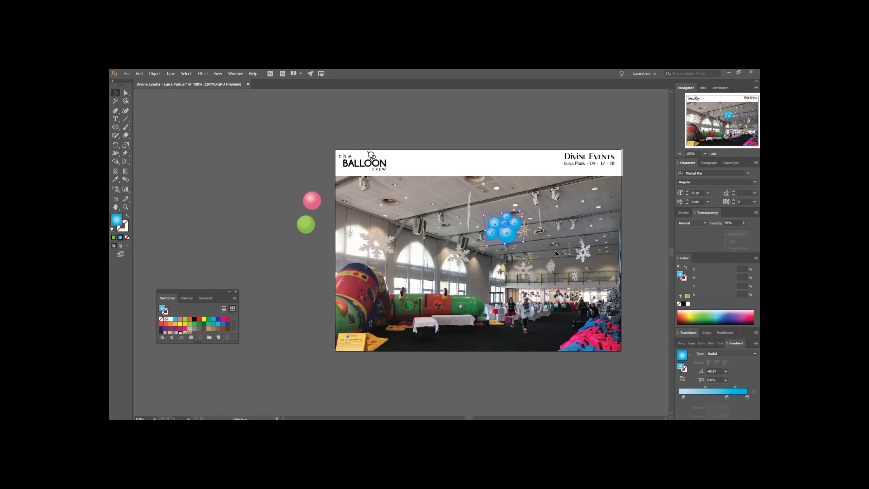
- Duplicate the six-balloon blue cluster, scale and rotate the copy, and merge it with the original into a wider cloud
key(ctrl+v)
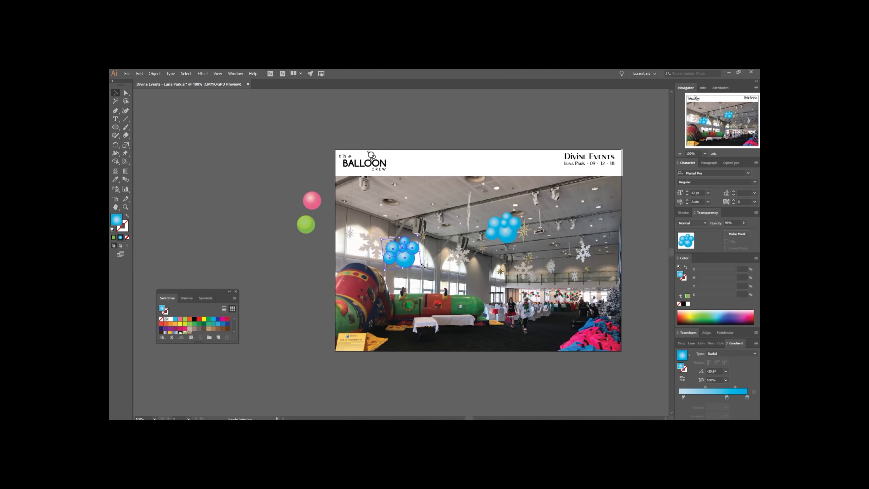
drag(424, 269, 421, 271)
drag(418, 270, 406, 251)
click(432, 254)
drag(362, 214, 415, 261)
key(r)
key(v)
drag(371, 227, 495, 243)
- Reposition a single blue balloon at the upper right of the blue cloud to tighten the arrangement
click(493, 256)
scroll(506, 244, up, 2)
scroll(520, 273, right, 1)
drag(515, 198, 522, 210)
click(543, 297)
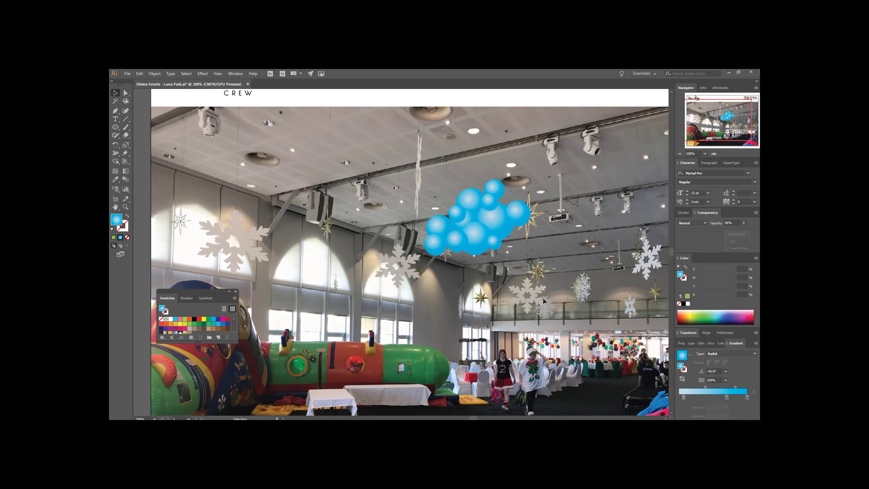
- Place a copy of the pink balloon near the photo's left arched windows and add a second, larger copy
scroll(542, 296, down, 2)
drag(322, 228, 407, 257)
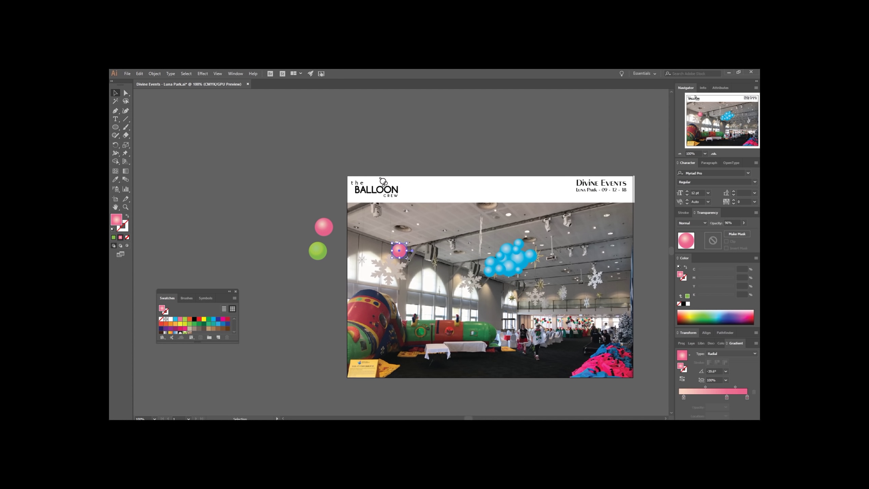
key(ctrl+c)
key(ctrl+v)
mouse_move(409, 259)
mouse_down()
mouse_move(392, 256)
mouse_move(414, 263)
mouse_up()
- Duplicate the pink balloons into a fuller overlapping cluster, removing a surplus one and sending one backward
drag(379, 227, 399, 247)
key(ctrl+c)
key(ctrl+v)
click(425, 249)
click(408, 250)
key(Delete)
key(ctrl+[)
click(398, 231)
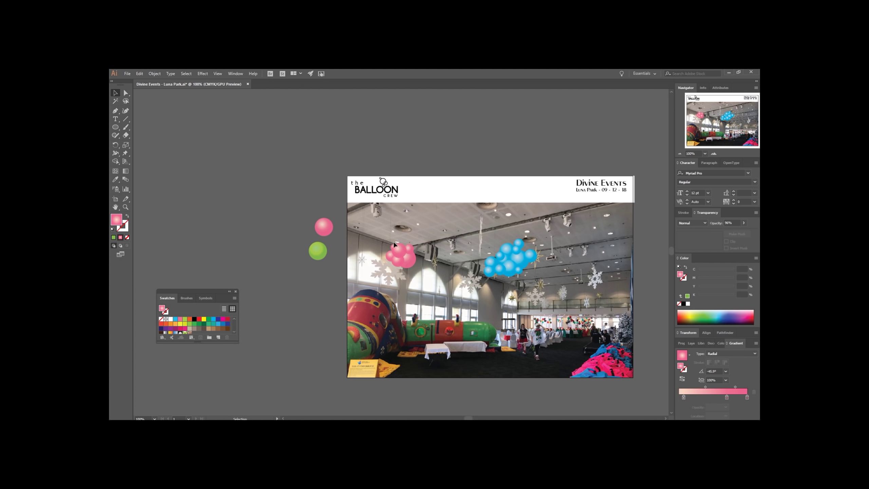
- Add another copy of the pink balloon to the cluster and move the spare pasteboard balloon onto its right side
click(324, 227)
key(a)
key(ctrl+v)
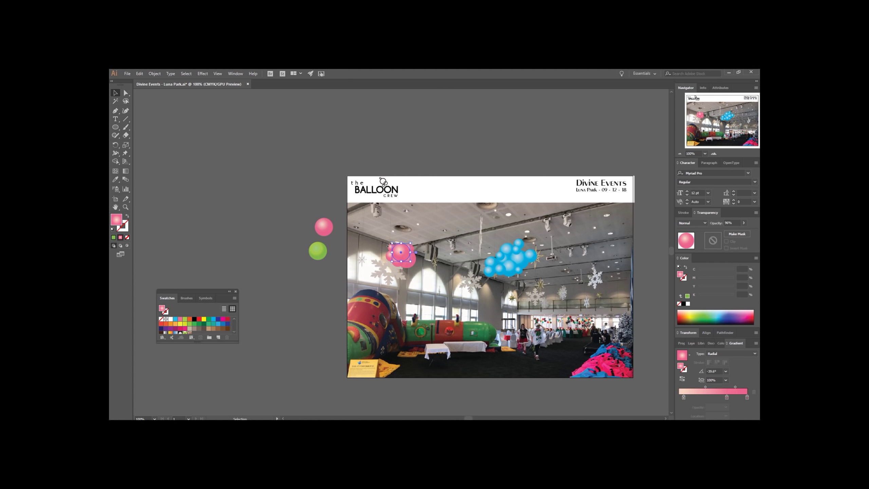
drag(405, 250, 406, 245)
click(426, 220)
drag(325, 228, 425, 248)
key(a)
click(398, 251)
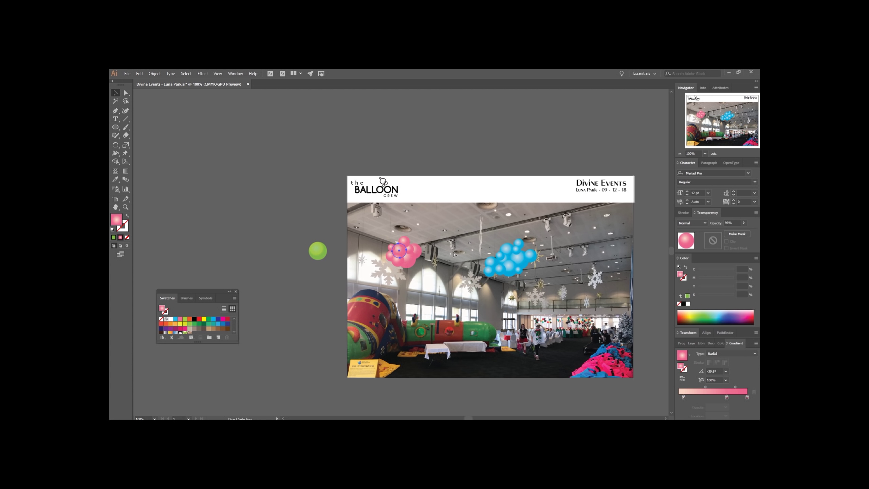
- Move the pink cluster's rightmost balloon inwards and bring it to the front
key(v)
scroll(412, 253, up, 1)
scroll(412, 253, up, 1)
key(a)
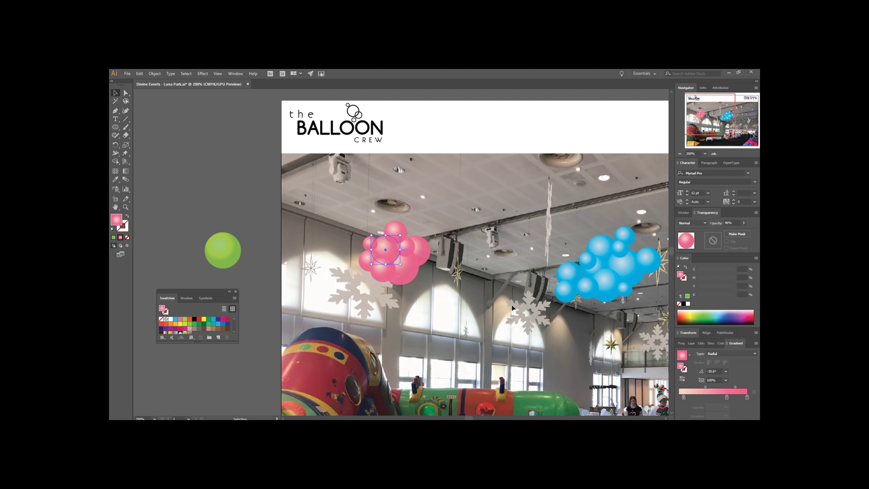
key(v)
click(455, 272)
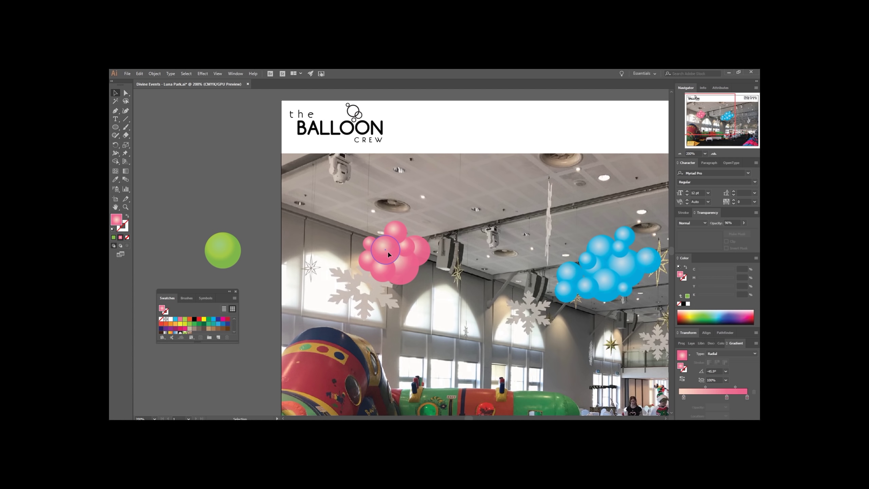
click(388, 254)
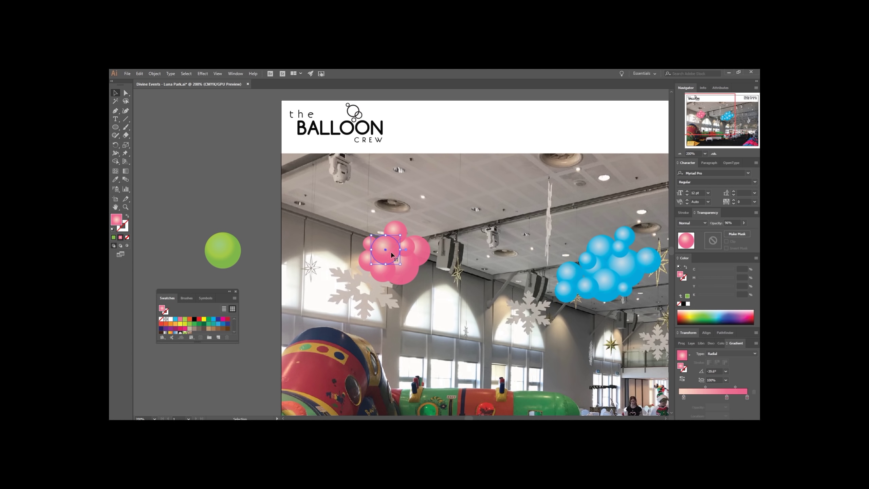
click(499, 300)
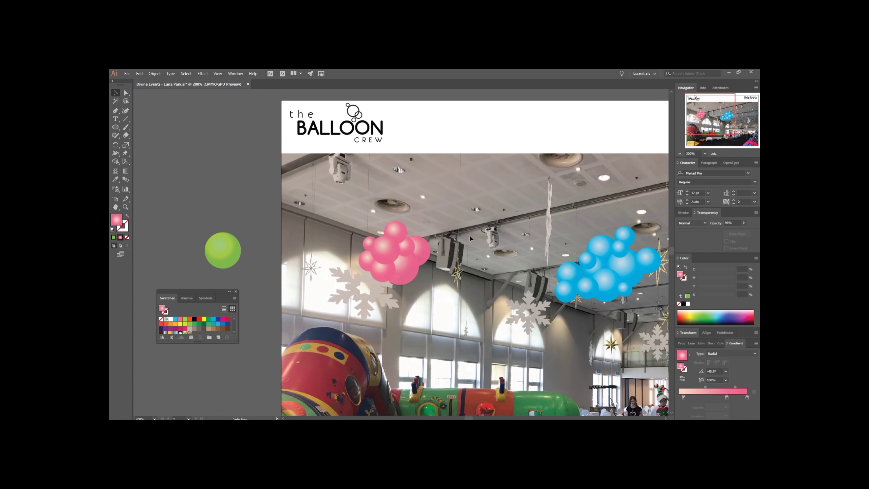
mouse_move(428, 244)
mouse_down()
mouse_move(427, 232)
mouse_move(418, 249)
mouse_up()
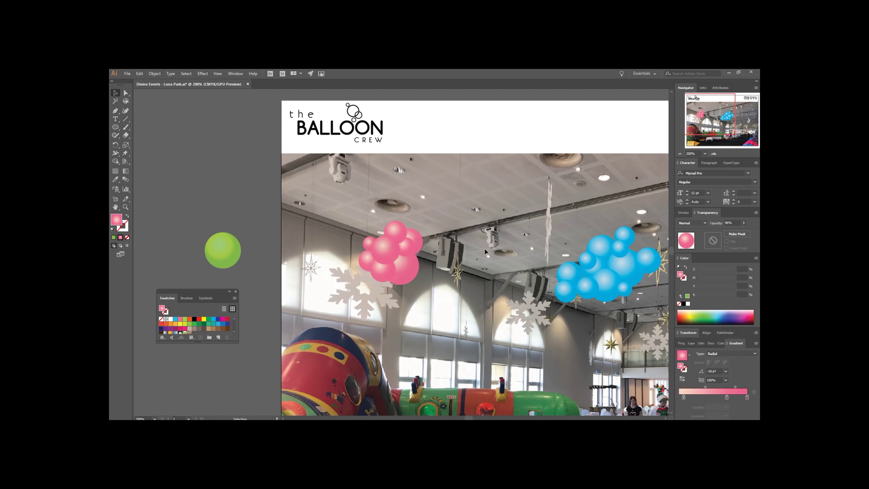
click(519, 253)
click(420, 242)
key(ctrl+shift+])
- Duplicate the whole pink cluster, rotate the copy and overlap it with the original
key(a)
key(v)
click(478, 317)
scroll(478, 317, down, 1)
drag(462, 316, 462, 315)
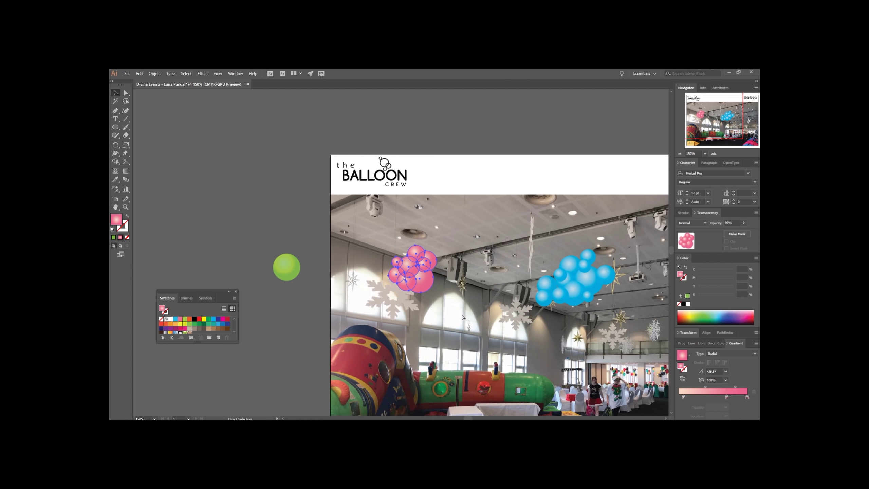
key(ctrl+c)
key(ctrl+v)
key(r)
drag(469, 246, 468, 237)
key(v)
drag(416, 254, 424, 274)
- Move the combined pink cluster to the blue cloud's lower right and scale it down
drag(377, 233, 637, 318)
scroll(591, 342, down, 1)
scroll(584, 338, right, 3)
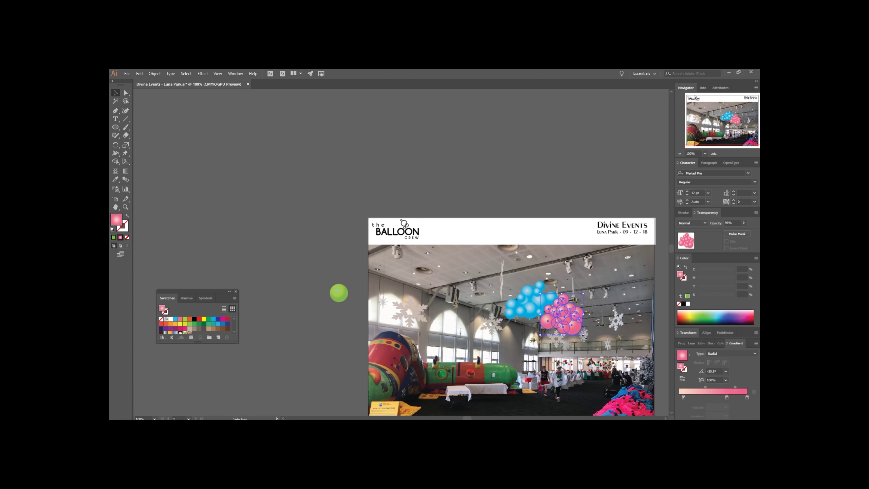
drag(584, 335, 574, 326)
click(595, 337)
click(583, 334)
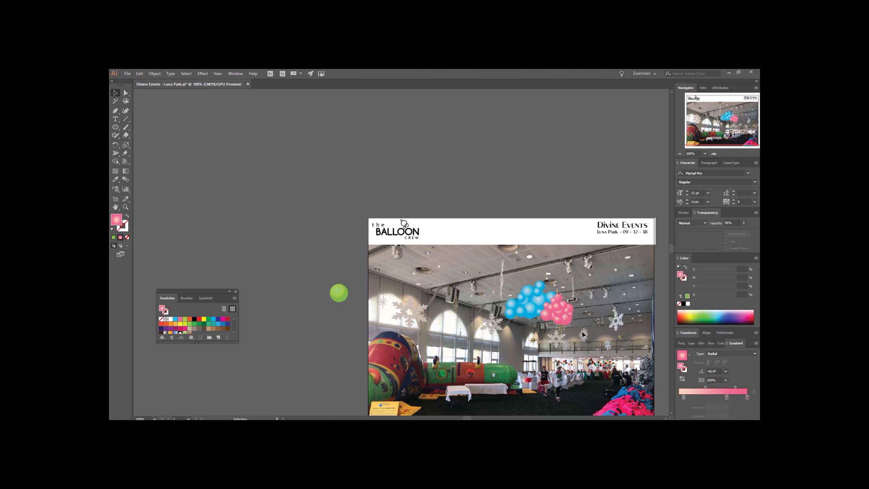
- Select the pink balloons without the overlapping blue ones and adjust their arrangement against the blue cloud
click(555, 304)
click(590, 318)
drag(550, 303, 549, 301)
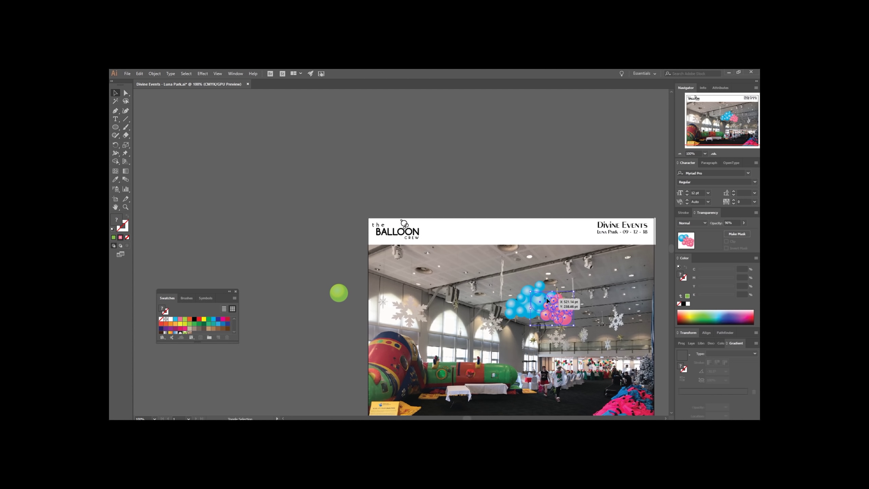
shift+click(540, 306)
shift+click(540, 306)
shift+click(543, 295)
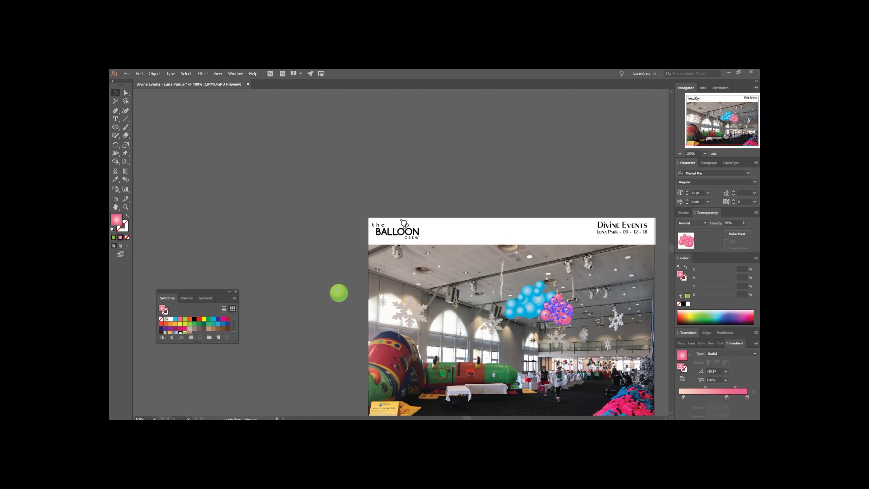
key(ctrl)
click(609, 316)
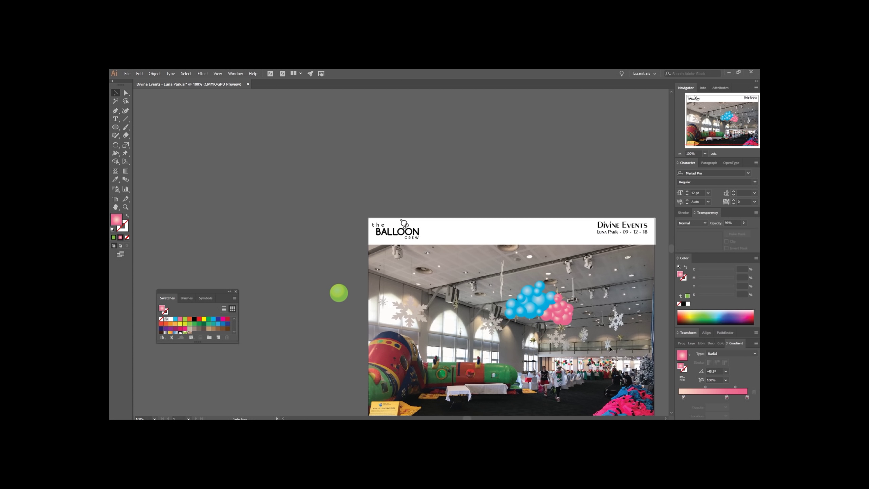
- Place the lime balloon on the photo just below the logo and build a small cluster from copies of it
click(338, 293)
drag(338, 294, 374, 243)
click(398, 253)
key(Delete)
key(ctrl+z)
click(409, 281)
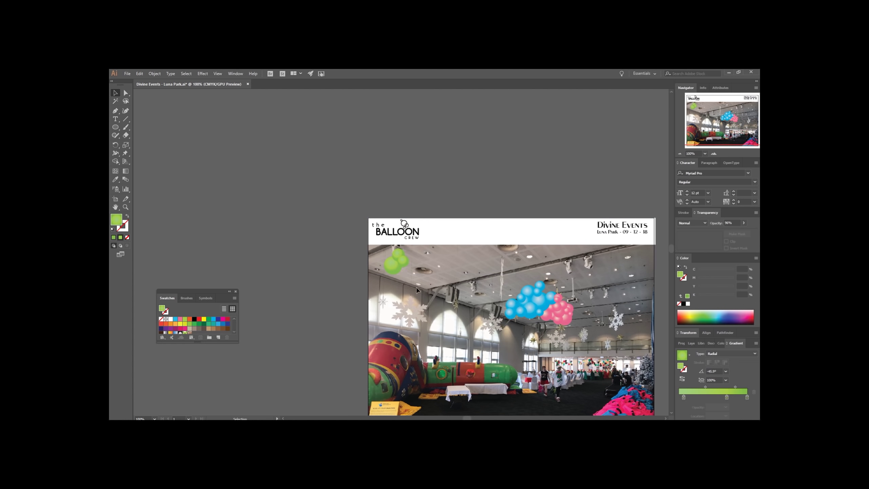
- Group the small lime cluster, duplicate and rotate it, and overlap the copies as a fuller cluster in front of the left arched window
key(ctrl+g)
key(ctrl+c)
key(ctrl+v)
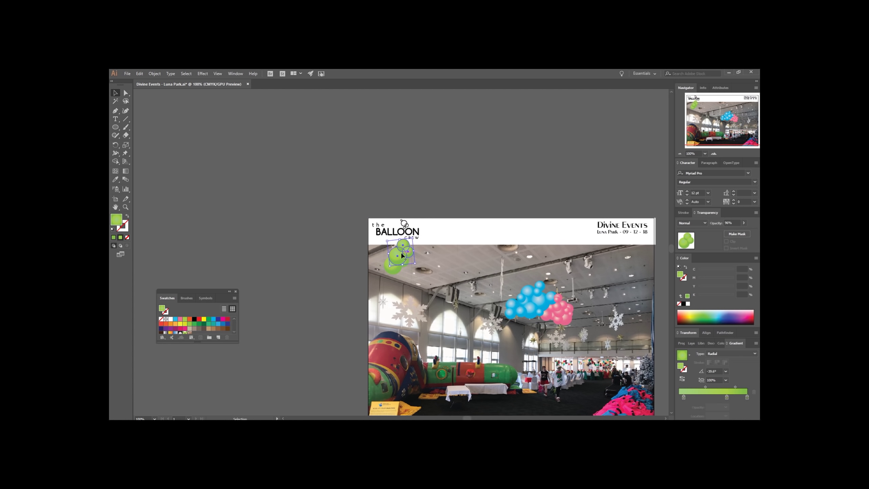
drag(398, 258, 433, 320)
shift+click(395, 264)
key(ctrl+v)
drag(401, 255, 440, 317)
key(r)
key(v)
drag(401, 286, 473, 367)
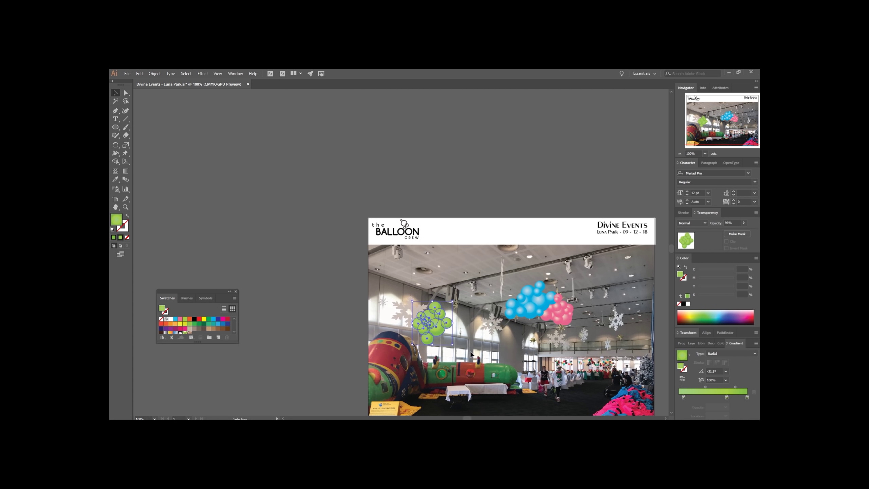
double_click(684, 398)
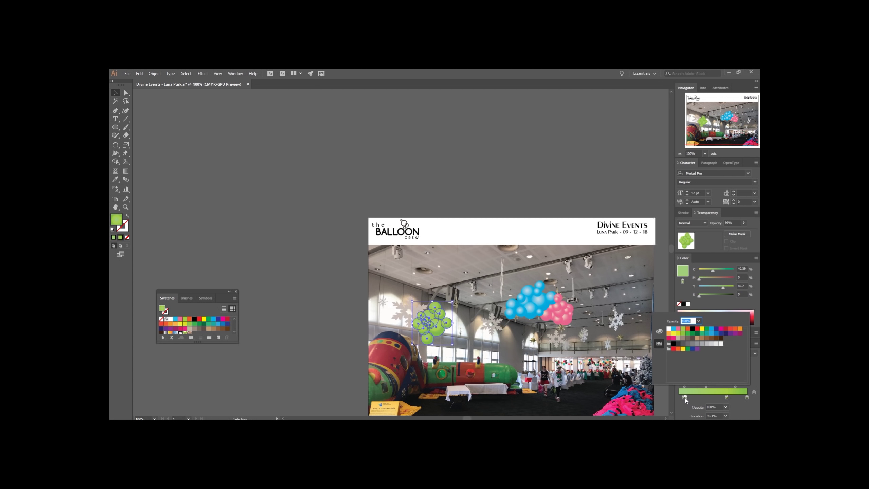
key(Escape)
drag(685, 397, 687, 399)
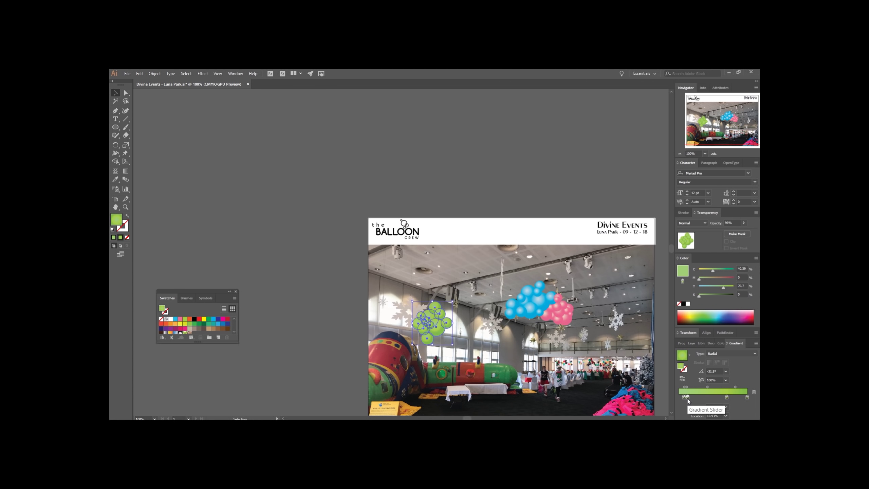
key(Delete)
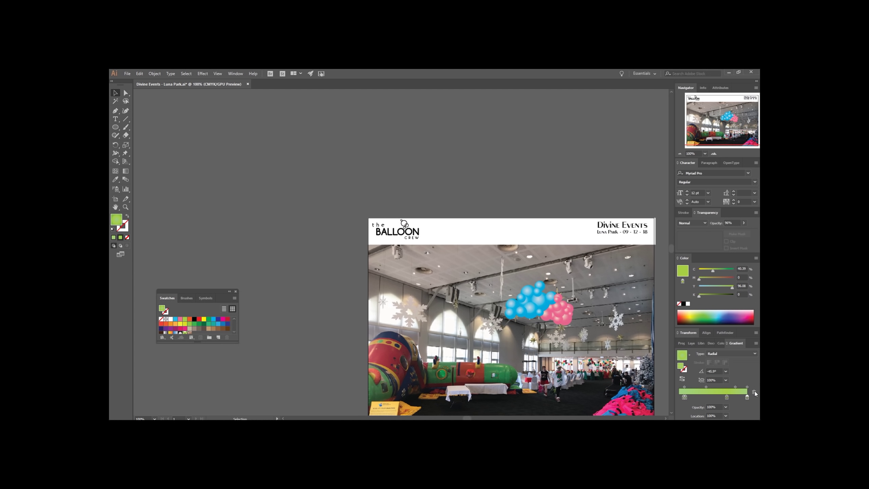
click(686, 397)
click(747, 398)
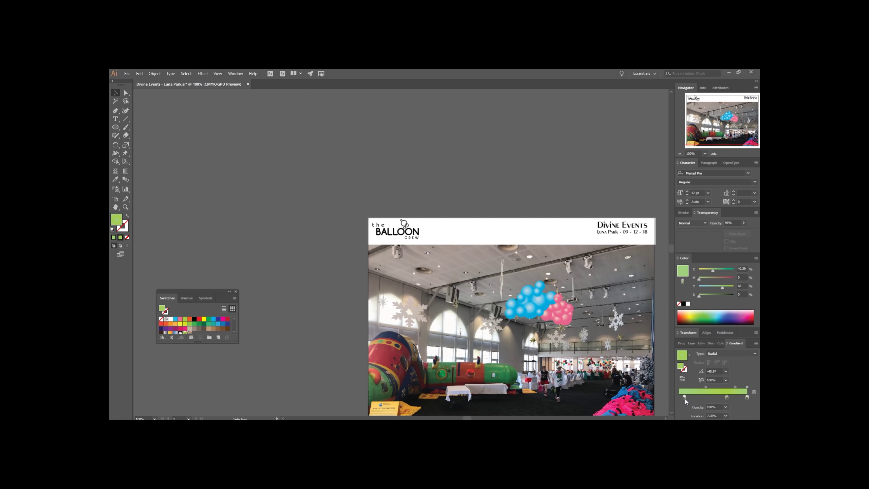
key(ctrl+z)
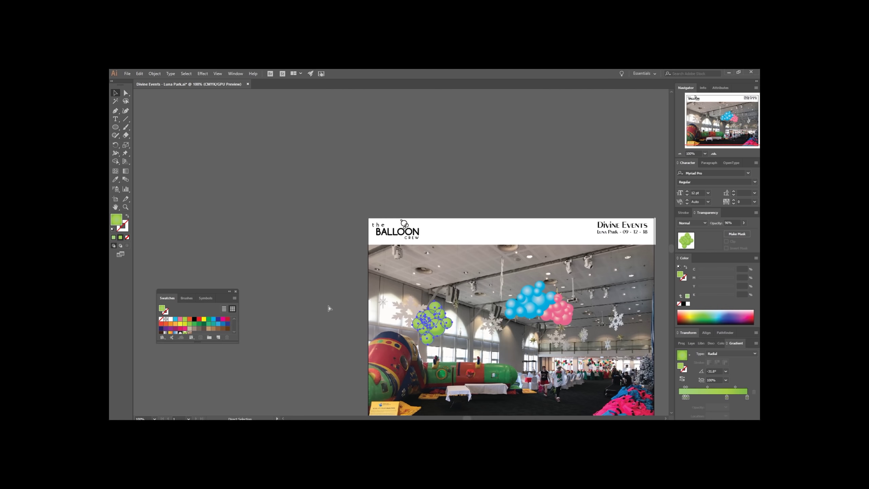
- Set the yellow value of the lime cluster's first gradient stop to 100%
double_click(684, 398)
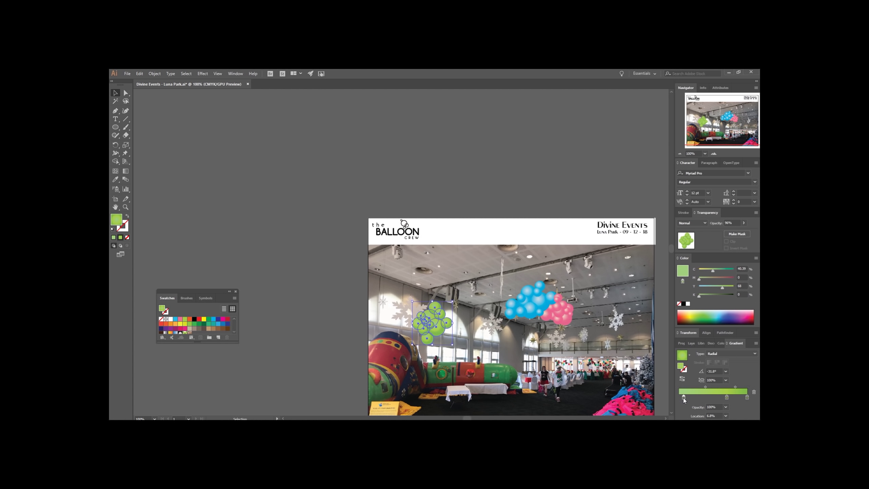
click(721, 286)
mouse_move(721, 287)
mouse_down()
mouse_move(728, 288)
mouse_move(707, 290)
mouse_move(731, 290)
mouse_up()
click(475, 374)
scroll(459, 341, up, 2)
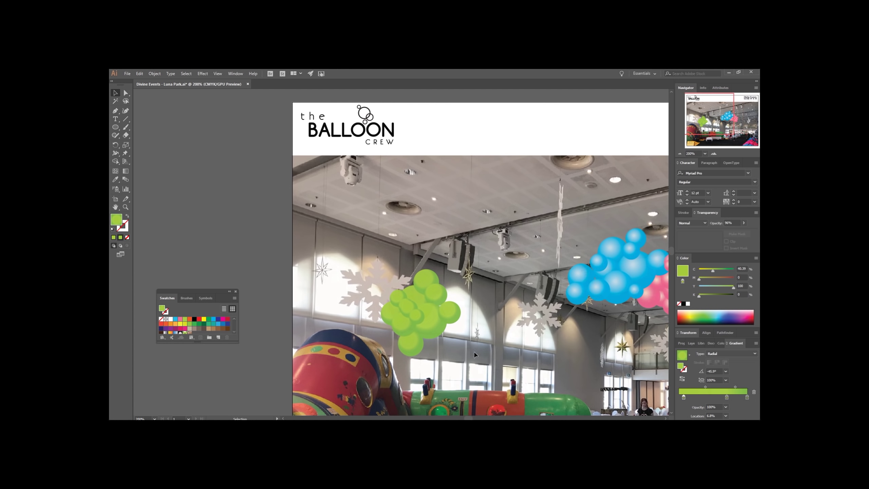
- Recolour the lime cluster's first gradient stop with white and raise its yellow value to 21%
click(434, 322)
double_click(683, 398)
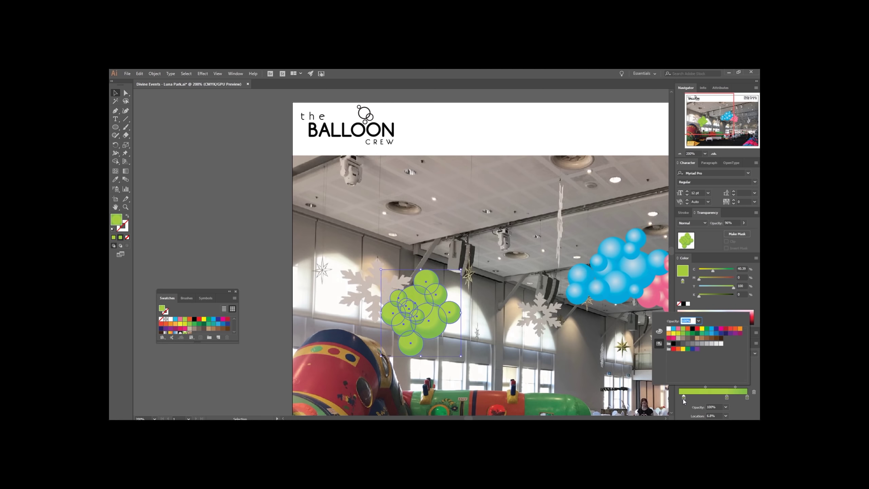
click(669, 329)
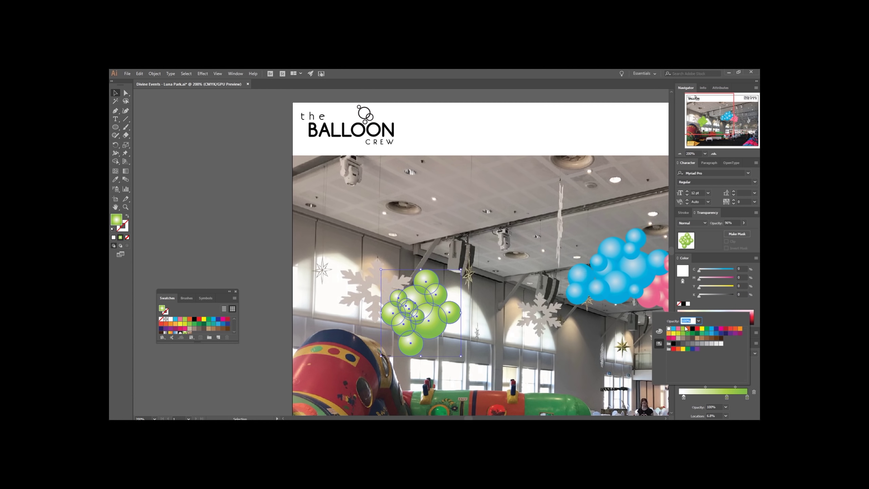
click(700, 290)
drag(701, 291, 714, 291)
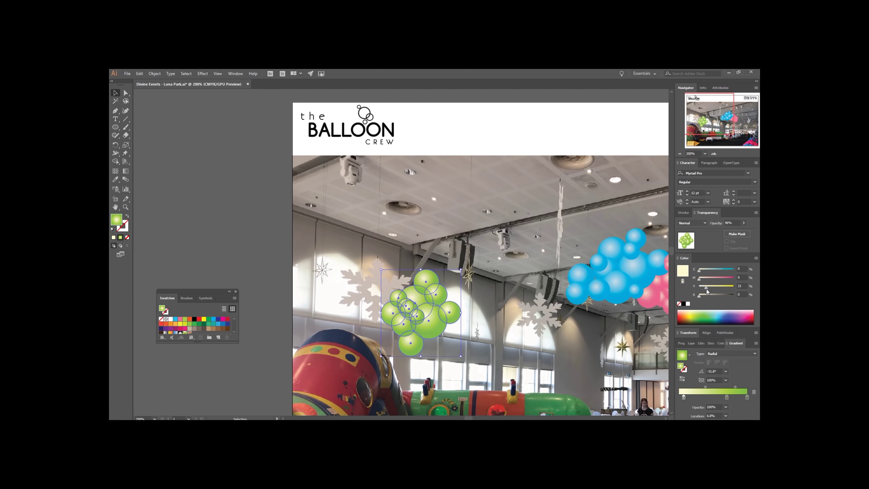
click(543, 359)
scroll(546, 366, down, 2)
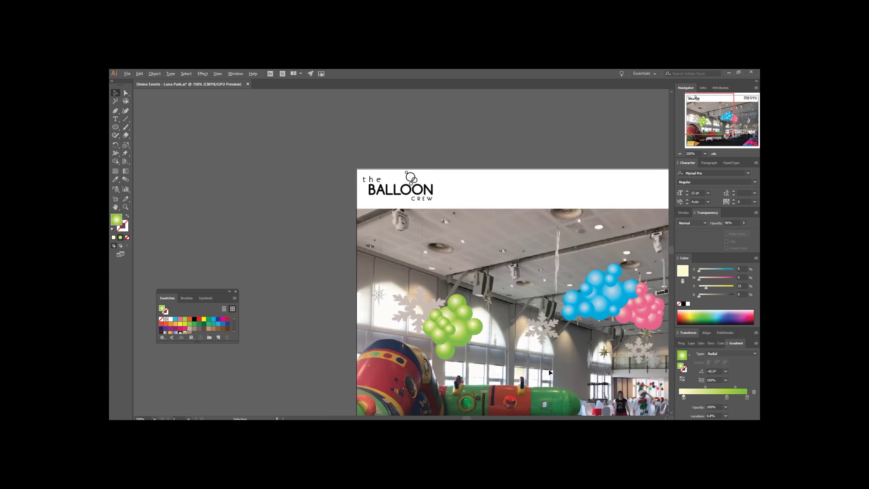
drag(522, 368, 498, 367)
scroll(498, 370, up, 1)
scroll(461, 366, right, 1)
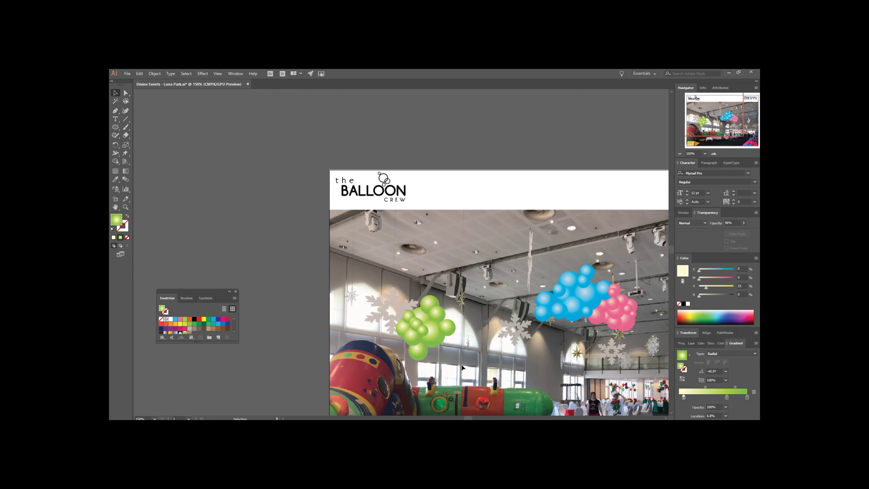
- Shift the lime gradient's first stop to the start of the ramp and its first midpoint to about 37%
click(404, 315)
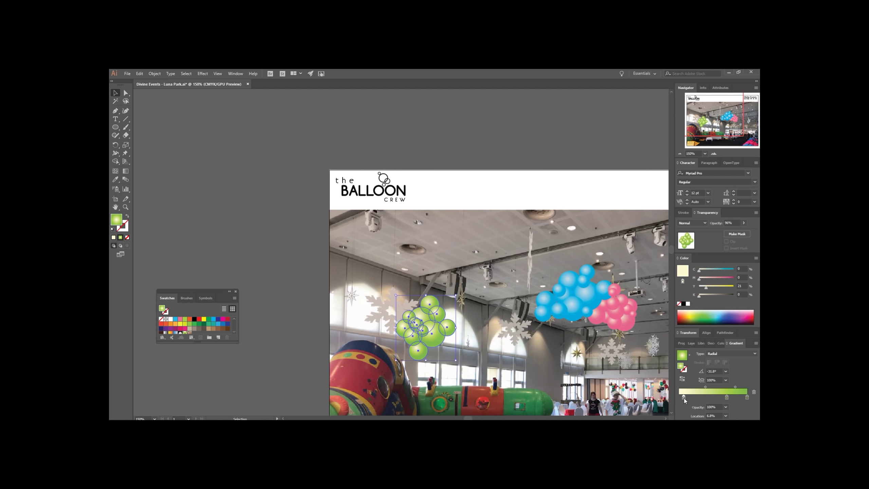
drag(685, 400, 696, 389)
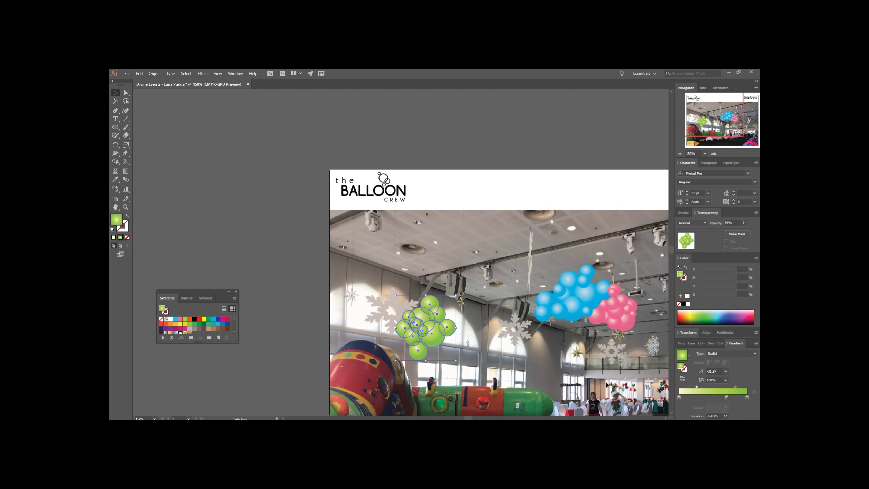
click(546, 378)
scroll(550, 360, down, 2)
scroll(534, 359, right, 1)
scroll(499, 360, up, 2)
drag(474, 356, 365, 277)
click(442, 317)
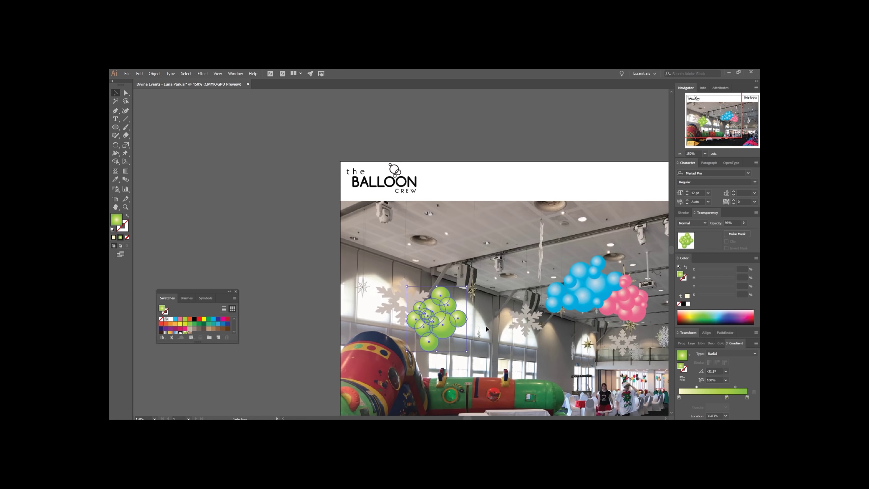
click(486, 329)
- Nudge individual balloons within the lime cluster for a tighter overlap
click(449, 327)
mouse_move(457, 313)
mouse_down()
mouse_move(432, 316)
mouse_move(452, 319)
mouse_up()
key(ctrl+shift+z)
drag(446, 298, 444, 301)
click(476, 305)
- Duplicate the lime cluster, overlap the copy on its upper right side and scale the copy down slightly
drag(411, 268, 514, 372)
key(ctrl+c)
key(ctrl+v)
drag(406, 274, 476, 333)
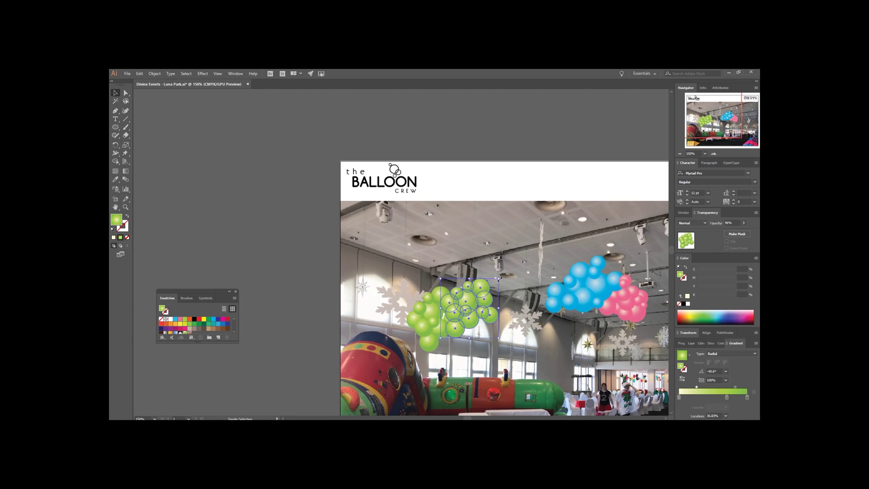
drag(499, 279, 491, 288)
- Move both lime clusters together against the left end of the blue cloud
drag(407, 274, 563, 307)
click(595, 362)
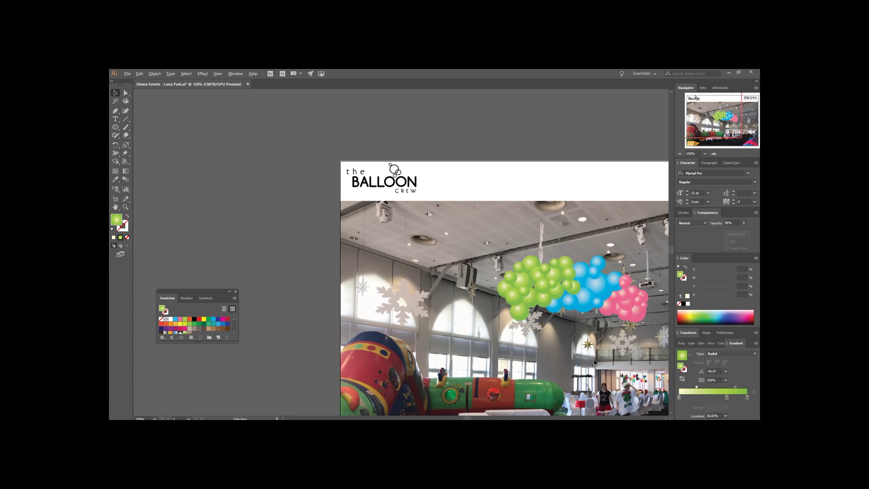
scroll(595, 362, down, 1)
scroll(581, 353, right, 8)
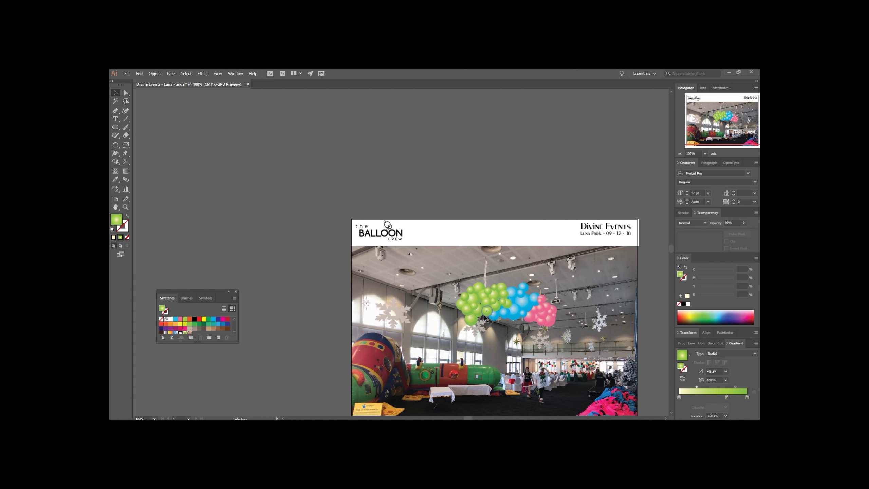
drag(513, 318, 478, 297)
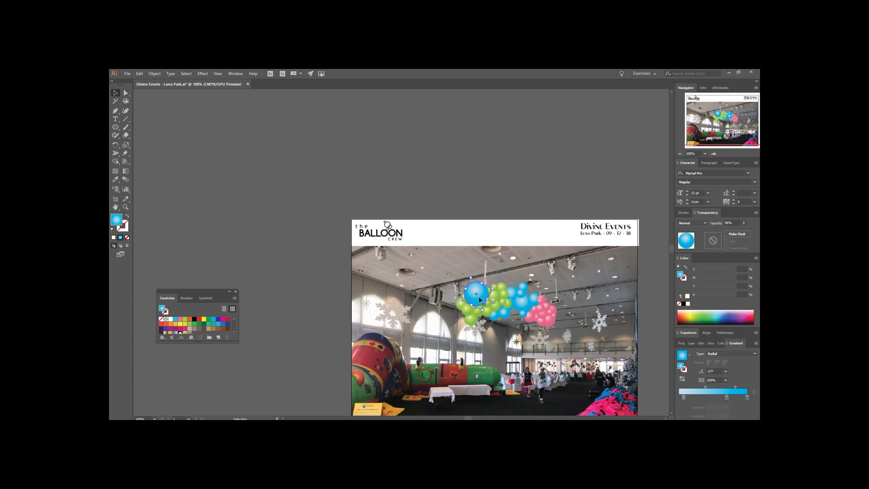
drag(479, 300, 483, 361)
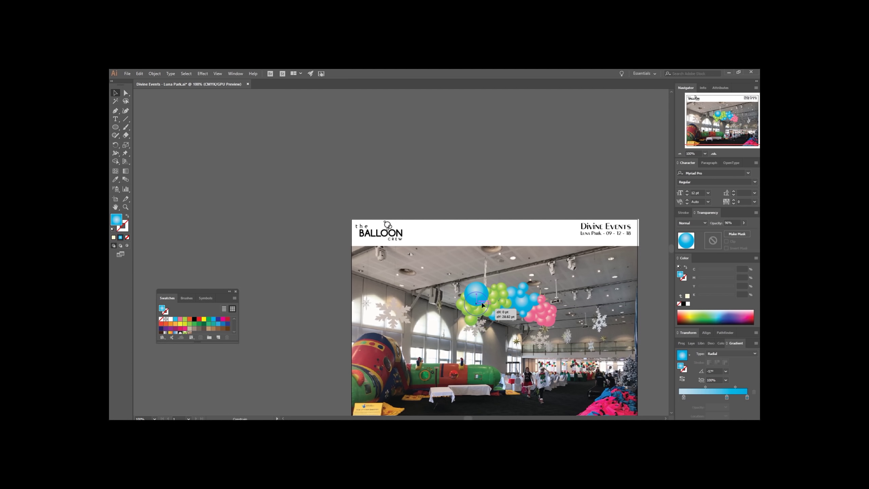
drag(482, 303, 397, 381)
drag(398, 343, 400, 282)
click(417, 337)
click(388, 290)
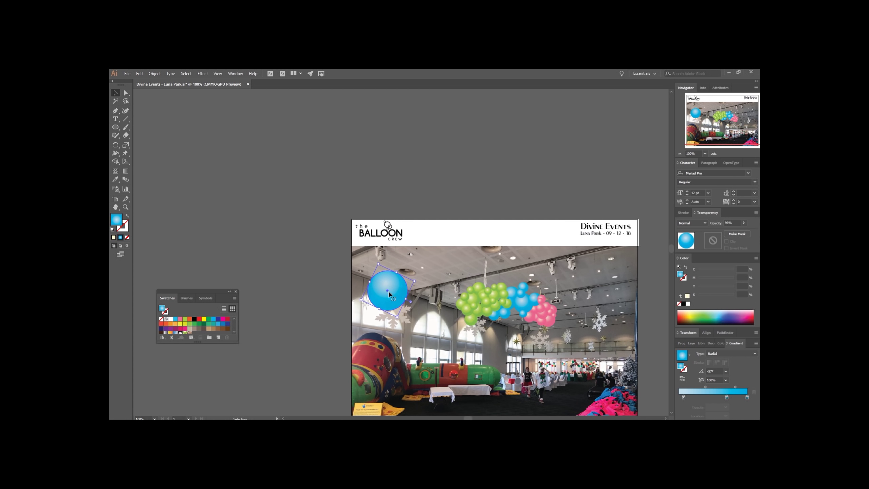
key(Delete)
- Nudge the blue balloons in the middle of the garland slightly up and to the right
drag(515, 306, 521, 303)
click(392, 347)
scroll(548, 352, right, 3)
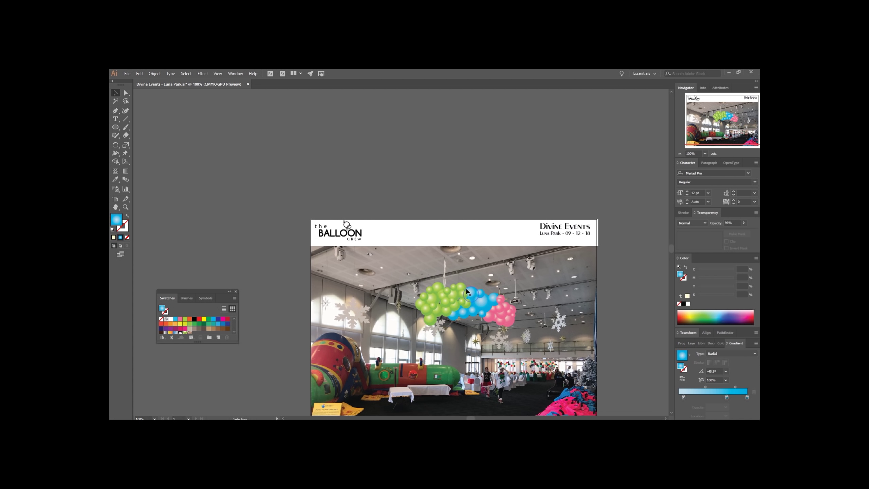
- Add copies of a small lime balloon group along the lime cluster's upper edge and its join with the blue cloud
click(470, 303)
drag(475, 304, 419, 256)
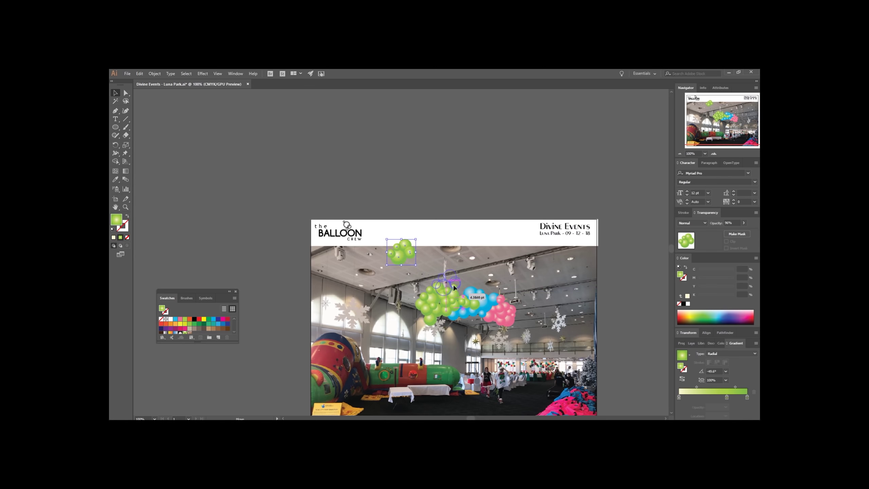
drag(453, 285, 461, 289)
click(490, 266)
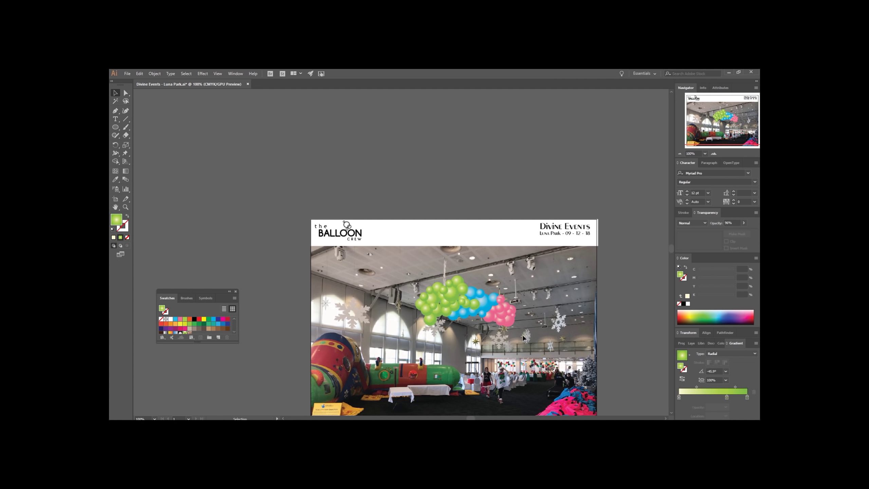
- Paste a copy of a small blue balloon group and place it over the blue cloud's join with the pink cluster
click(460, 315)
key(ctrl+v)
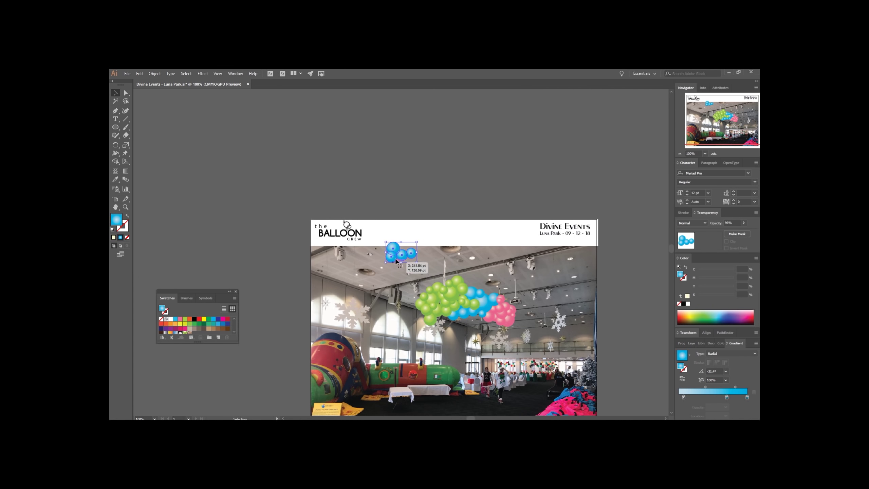
drag(420, 266, 489, 307)
scroll(445, 308, right, 3)
scroll(444, 307, down, 2)
scroll(445, 307, up, 2)
key(ctrl+shift+a)
- Extend the pink cluster's lower right end with a copied group of pink balloons
click(491, 252)
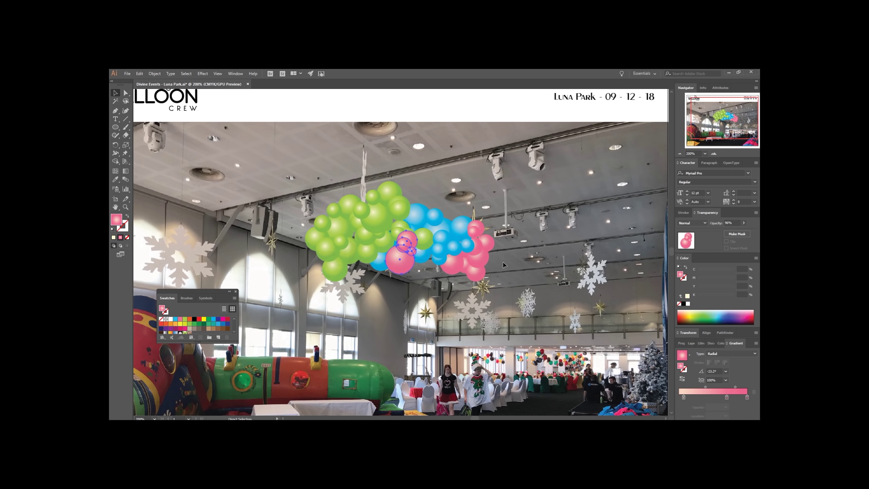
mouse_move(504, 266)
mouse_down()
mouse_move(417, 242)
mouse_move(461, 271)
mouse_move(509, 272)
mouse_up()
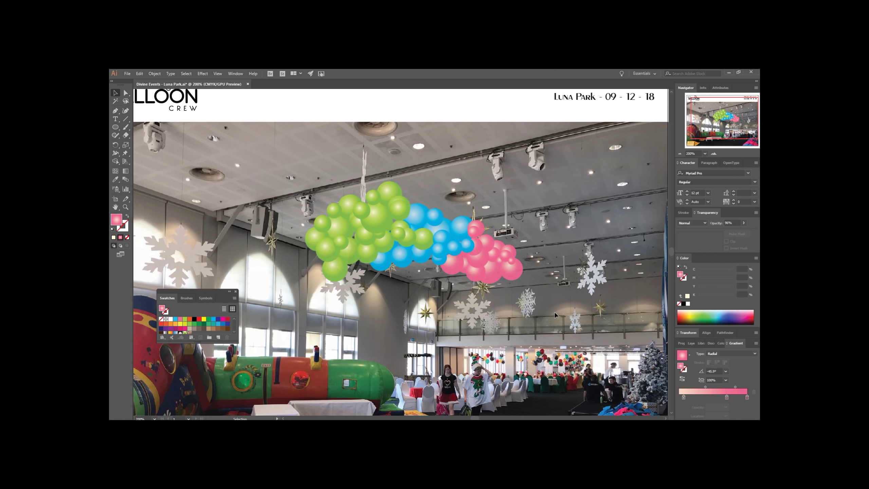
key(ctrl+1)
- Duplicate the garland beneath the original, and add a rotated lime group at the original's pink end
click(495, 282)
key(ctrl+c)
key(ctrl+v)
drag(394, 282, 527, 294)
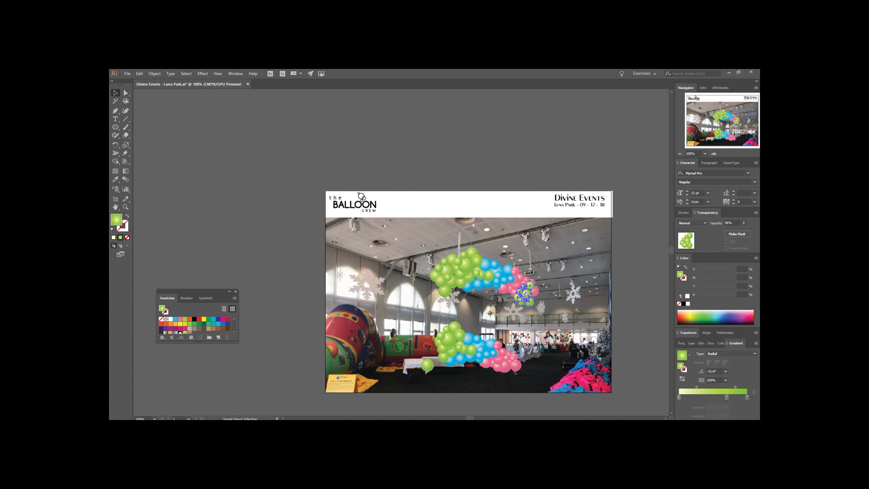
key(r)
drag(567, 297, 538, 311)
key(v)
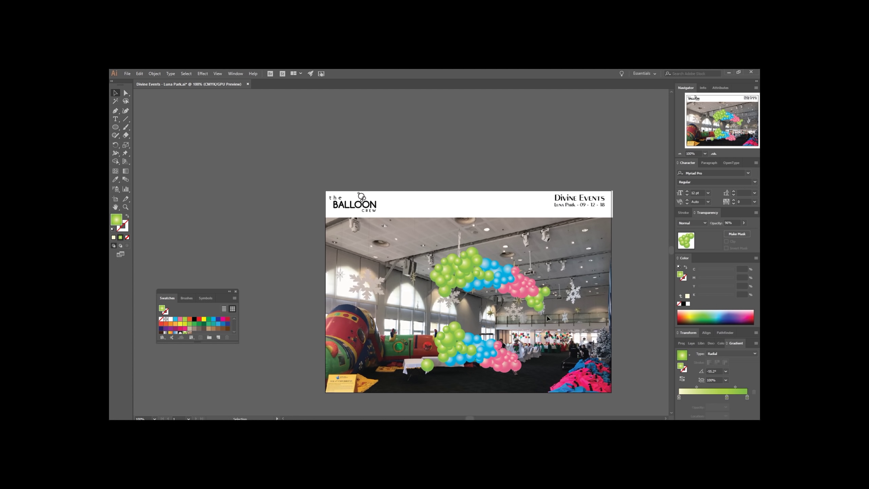
- Move pink balloons from the lower copy to the upper garland's lime end and blue ones to its blue-pink join
click(479, 322)
drag(505, 348, 406, 288)
click(408, 293)
drag(438, 261, 509, 286)
click(501, 317)
click(520, 287)
click(508, 308)
drag(489, 345, 515, 289)
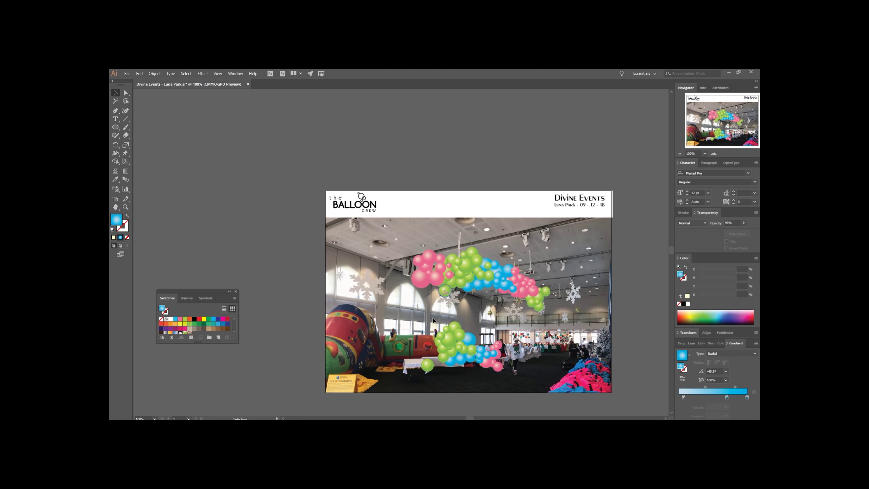
- Separate pink balloons from the lower garland copy and gather them with a pasted pink group on its right
click(449, 275)
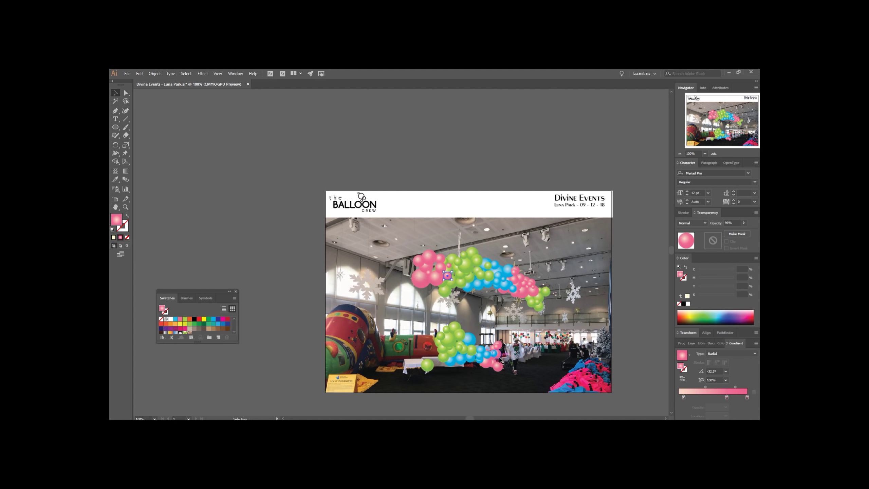
drag(496, 355, 488, 338)
drag(508, 371, 552, 357)
key(ctrl+v)
drag(405, 244, 565, 352)
click(579, 333)
- Split the remaining lower garland by colour, moving lime balloons to its left and pink ones to the right of the blue
drag(451, 341, 396, 351)
drag(452, 348, 480, 367)
drag(436, 329, 420, 348)
click(447, 317)
drag(472, 351, 412, 349)
drag(491, 366, 562, 350)
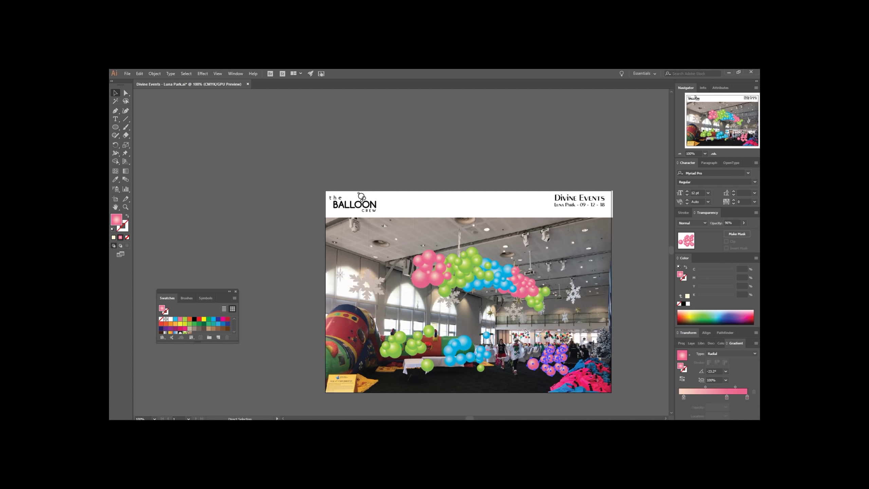
- Paste a copy of the pink balloon group and place it against the pink balloons on the lower right
key(ctrl+x)
key(ctrl+shift+z)
key(ctrl+v)
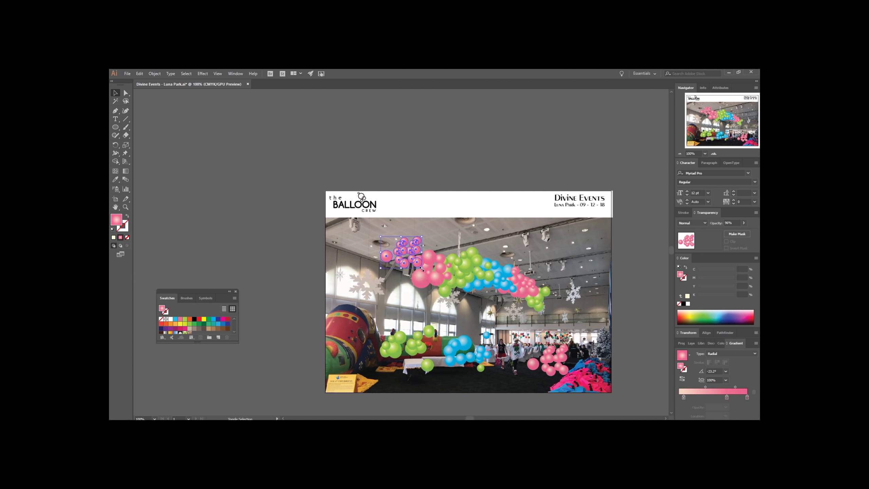
drag(422, 270, 536, 345)
click(564, 334)
click(544, 358)
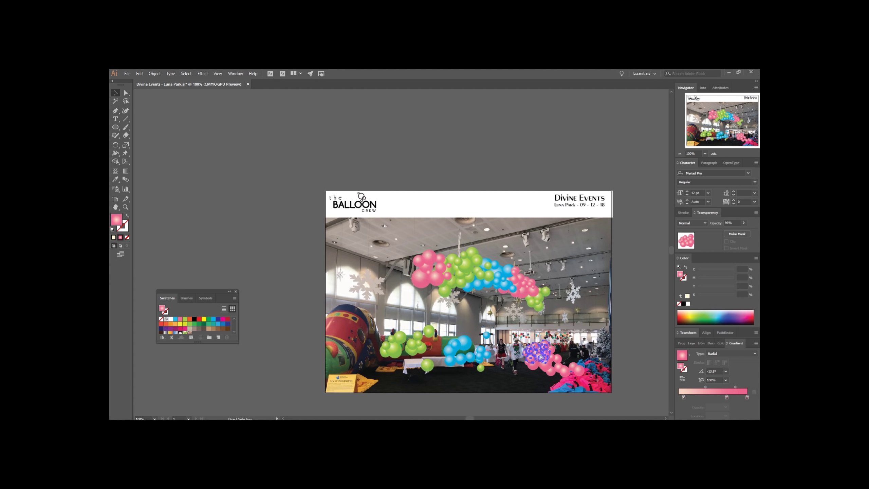
- Paste another pink balloon group beneath the upper garland's blue-pink join and adjust its placement
key(ctrl+v)
drag(397, 258, 501, 300)
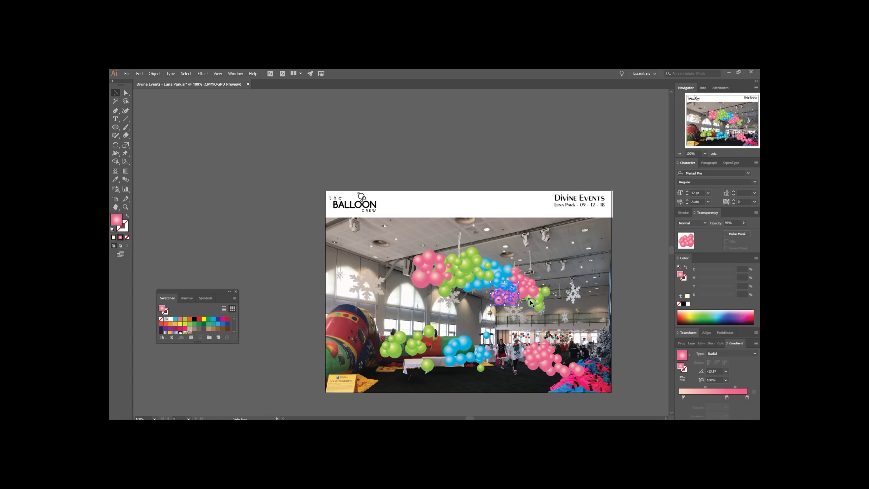
mouse_move(504, 300)
mouse_down()
mouse_move(516, 310)
mouse_move(494, 292)
mouse_up()
click(508, 310)
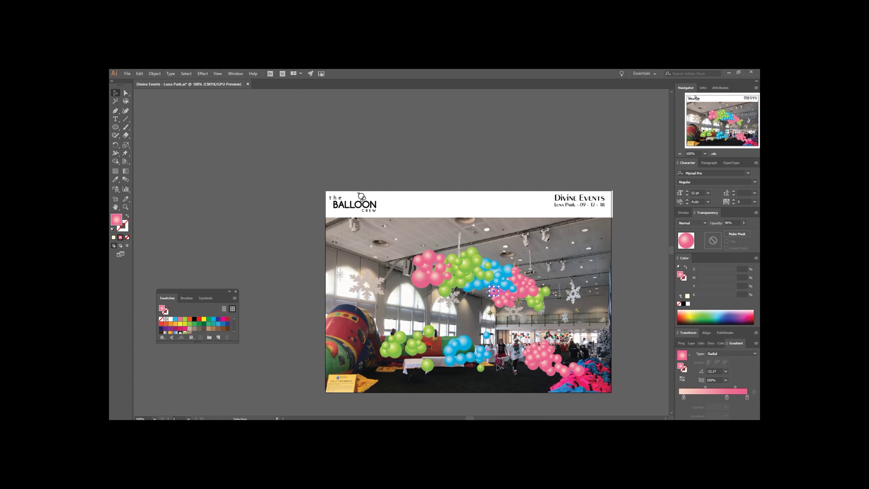
key(ctrl+z)
key(ctrl+z)
key(ctrl+z)
key(ctrl+shift+z)
- Paste a blue balloon group over the lower blue balloons and merge them into one longer cluster
key(ctrl+v)
drag(415, 262, 500, 349)
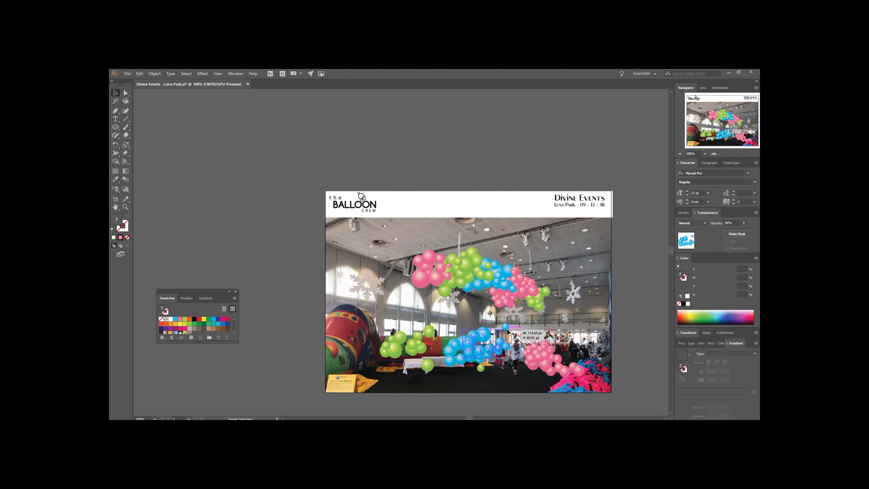
click(481, 338)
drag(481, 337, 484, 343)
drag(467, 352, 430, 352)
click(473, 320)
click(486, 348)
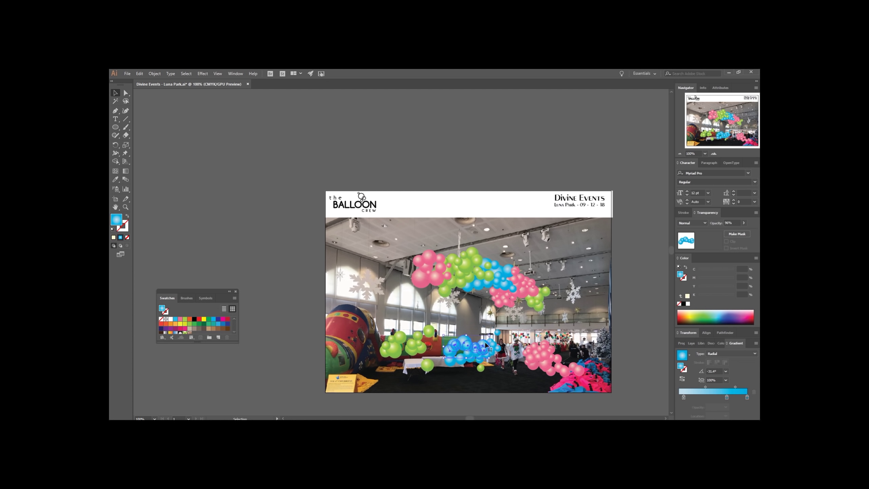
- Copy the lower blue cluster into the upper garland's blue section and fit it between the lime and pink balloons
key(ctrl+c)
key(ctrl+v)
drag(401, 251, 478, 299)
click(471, 303)
click(476, 295)
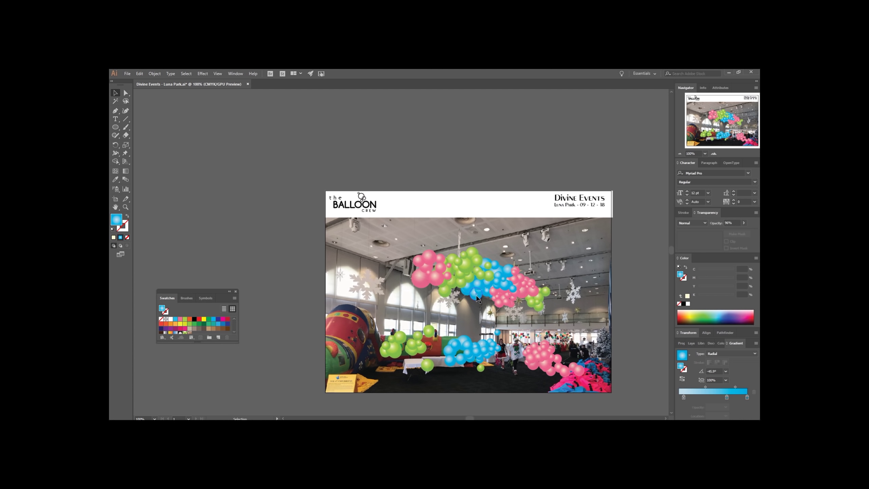
click(506, 271)
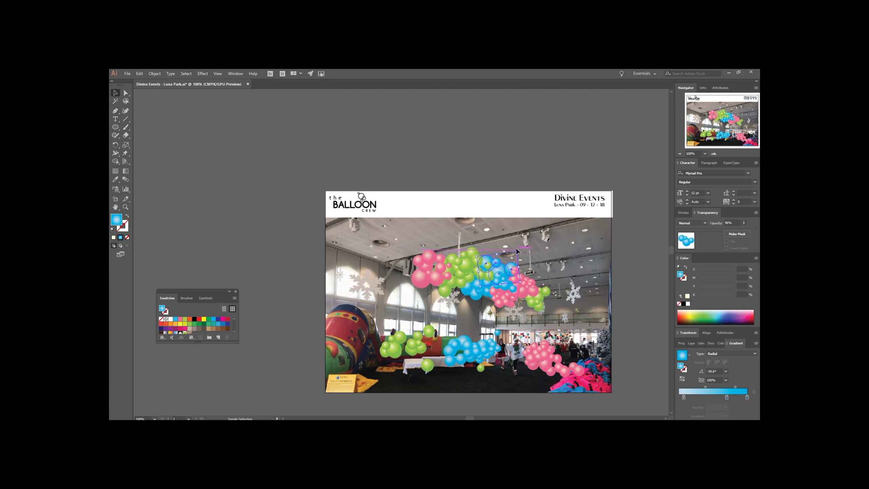
- Reposition pink and lime balloons in the left half of the upper garland to give it a looser shape
click(427, 240)
click(474, 254)
click(528, 241)
drag(477, 251, 475, 256)
click(496, 242)
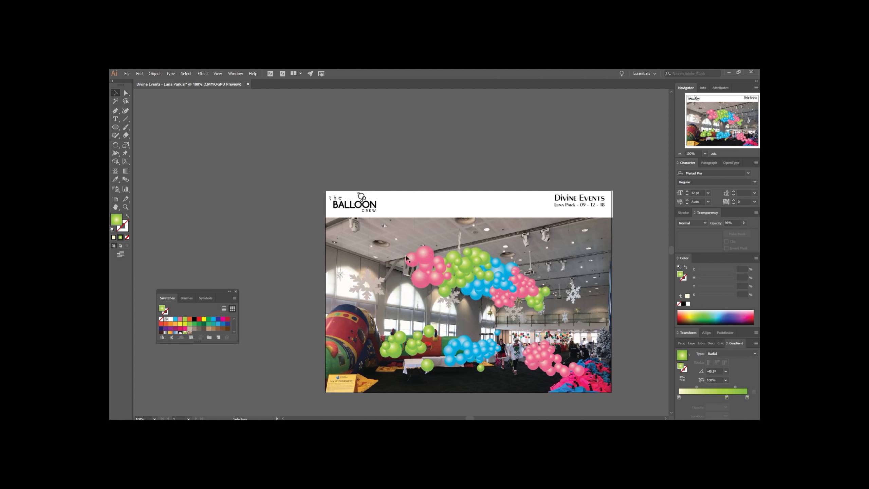
- Nudge the pink balloons beneath the upper garland's blue-pink join towards its lime end
click(471, 295)
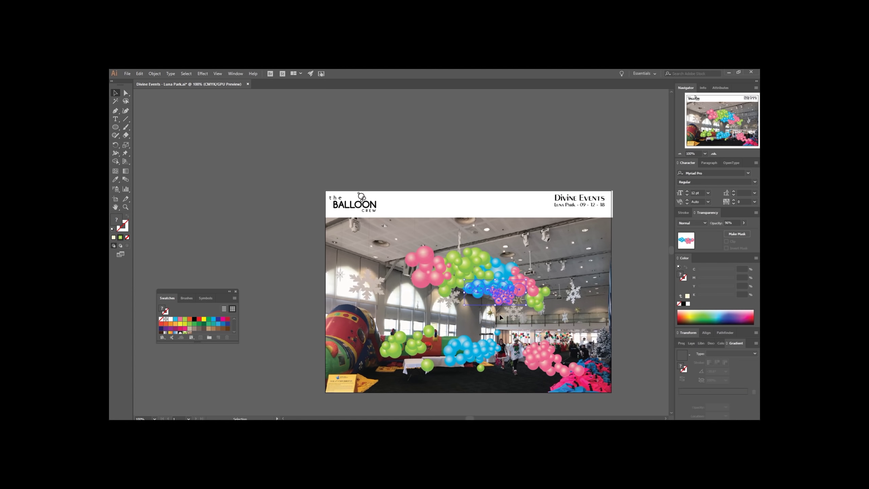
click(562, 305)
click(495, 301)
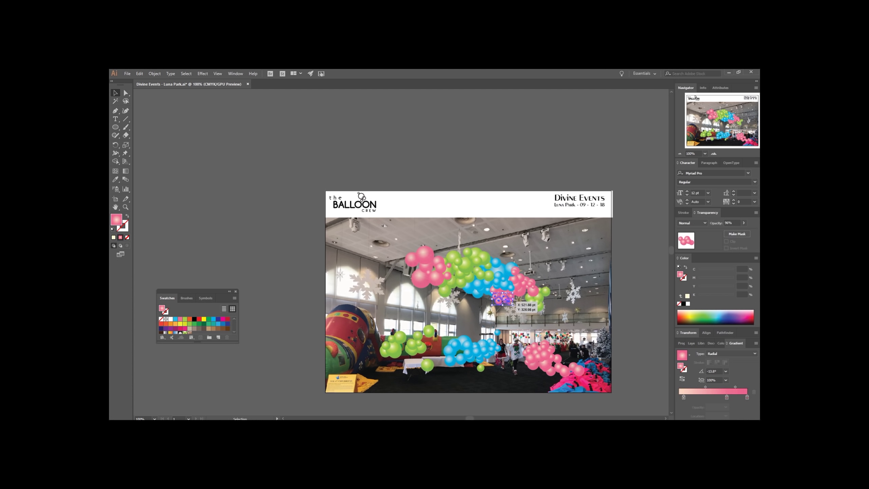
click(568, 304)
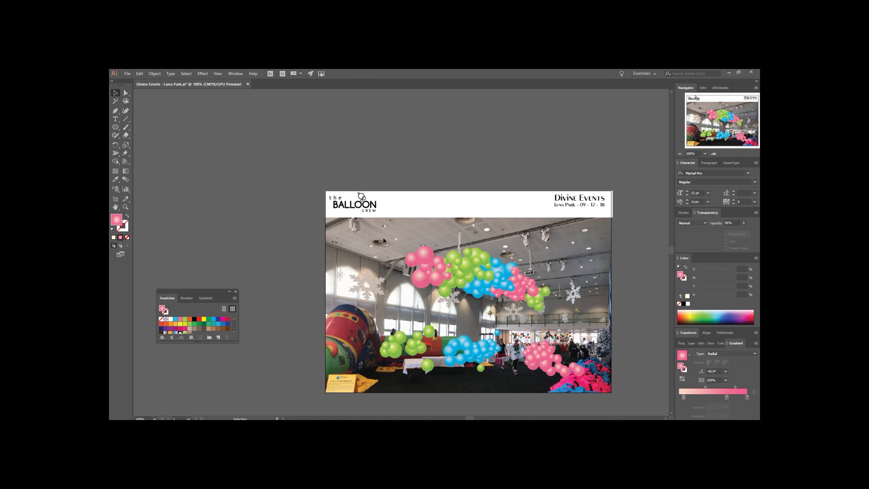
- Shift the whole upper garland left and slightly down across the ceiling area
mouse_move(472, 262)
mouse_down()
mouse_move(468, 268)
mouse_move(486, 268)
mouse_move(467, 267)
mouse_up()
click(493, 318)
click(530, 321)
click(518, 276)
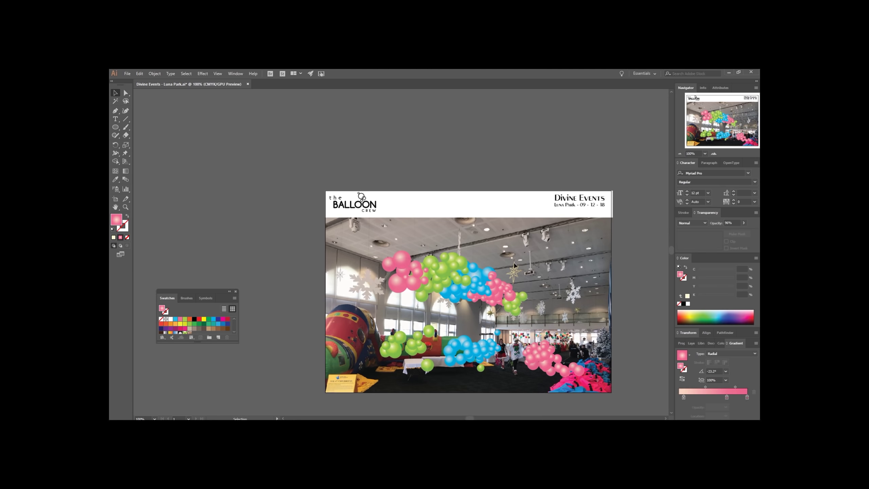
- Rotate the pink and lime balloons at the garland's right end
drag(506, 295, 500, 297)
key(r)
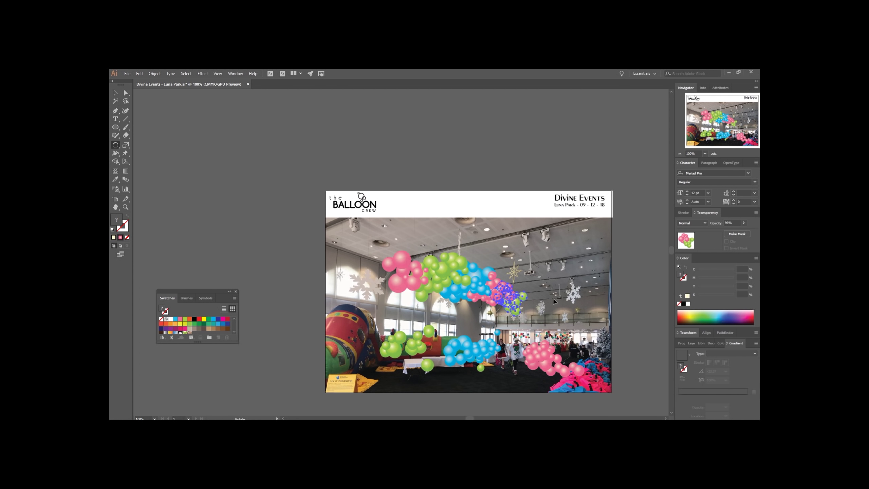
drag(555, 301, 515, 298)
key(v)
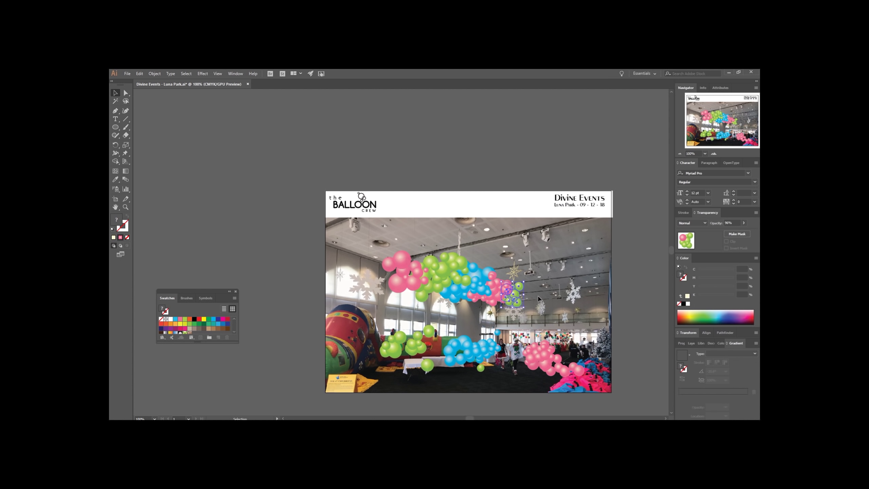
- Move the lower pink group up to fill out the garland's left pink end
click(391, 282)
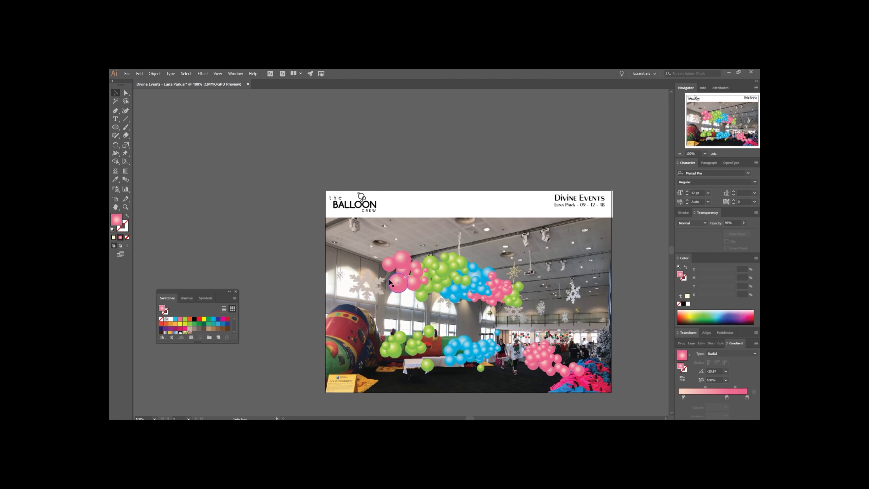
click(560, 357)
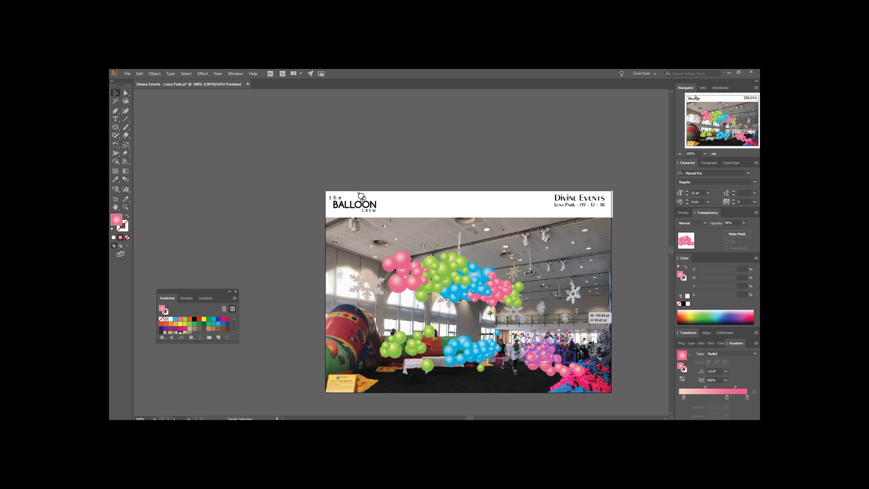
drag(550, 353, 392, 286)
click(407, 311)
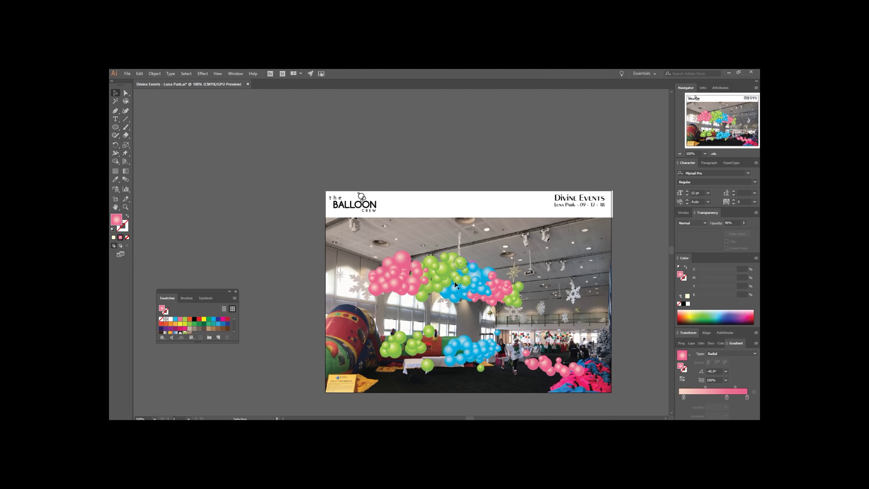
- Move blue balloons from the lower cluster above the garland's left pink end and spread them along its top edge
mouse_move(496, 347)
mouse_down()
mouse_move(479, 337)
mouse_move(422, 255)
mouse_move(488, 341)
mouse_up()
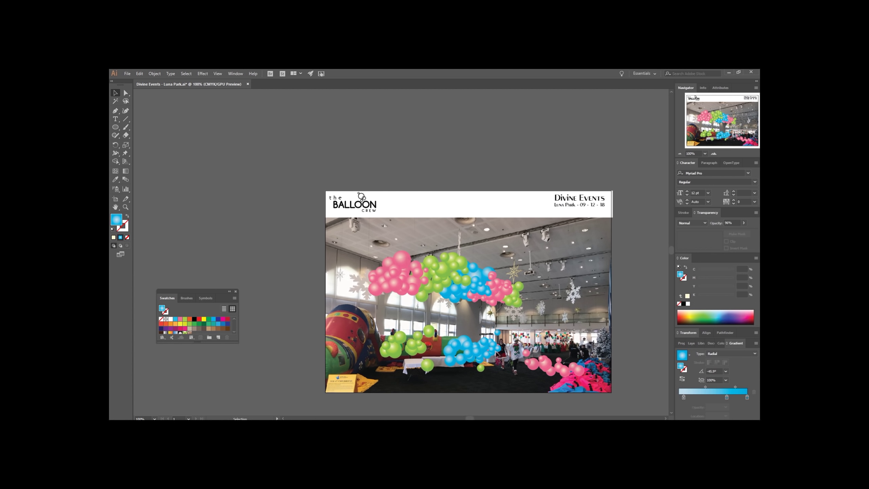
drag(495, 351, 418, 265)
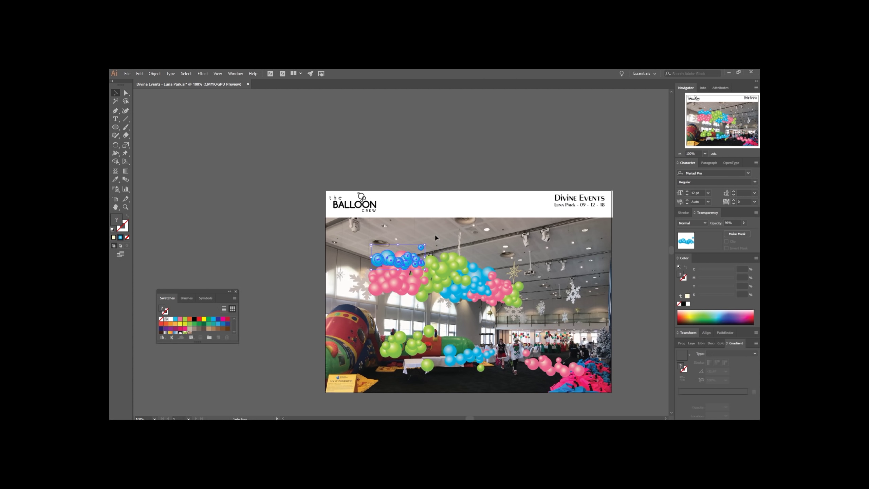
click(411, 271)
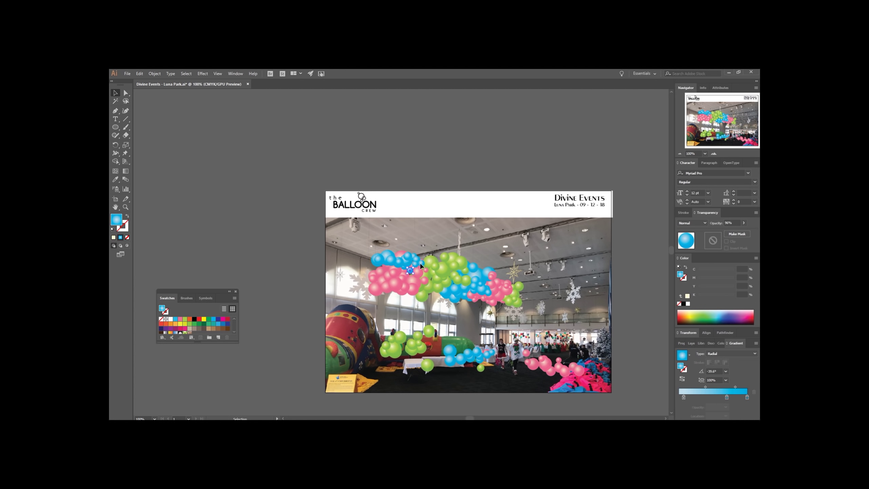
click(420, 263)
mouse_move(399, 273)
mouse_down()
mouse_move(414, 267)
mouse_move(411, 274)
mouse_up()
key(ctrl+shift+a)
click(618, 297)
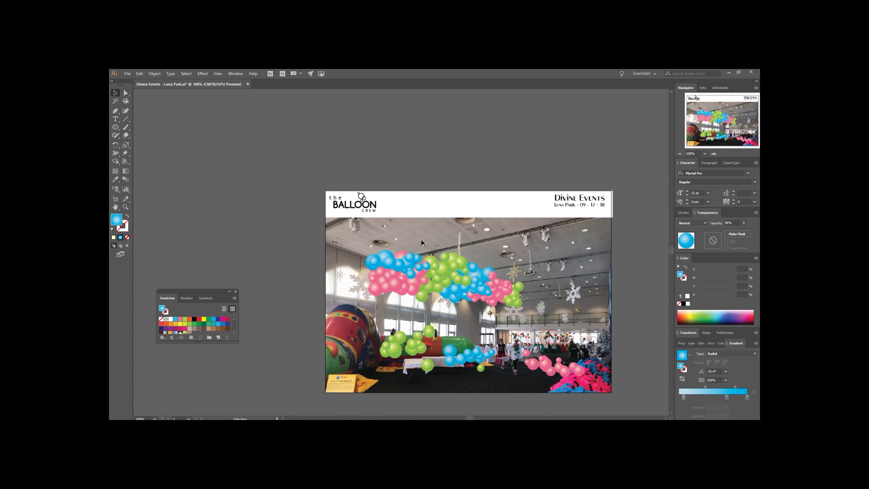
- Reposition the garland's central lime balloons and rearrange the left pink ones, with lime balloons extending under the pink
click(446, 260)
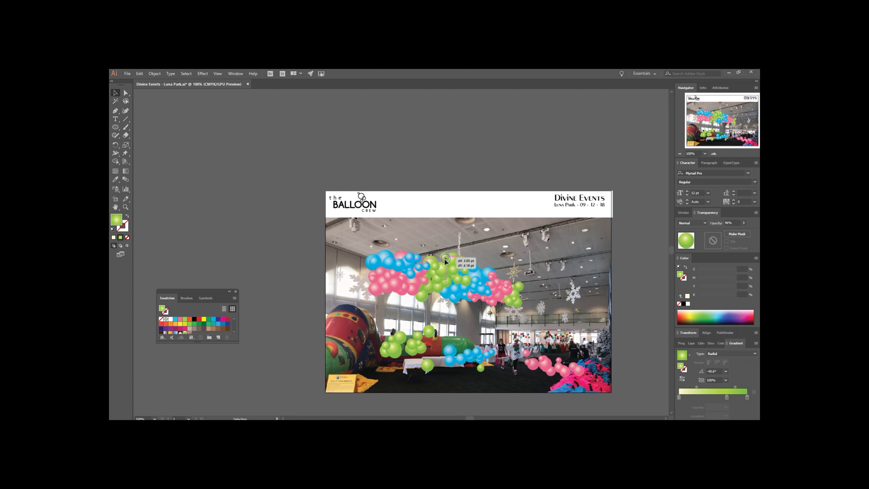
click(501, 237)
click(374, 287)
click(362, 285)
click(356, 288)
drag(405, 298, 390, 288)
click(399, 287)
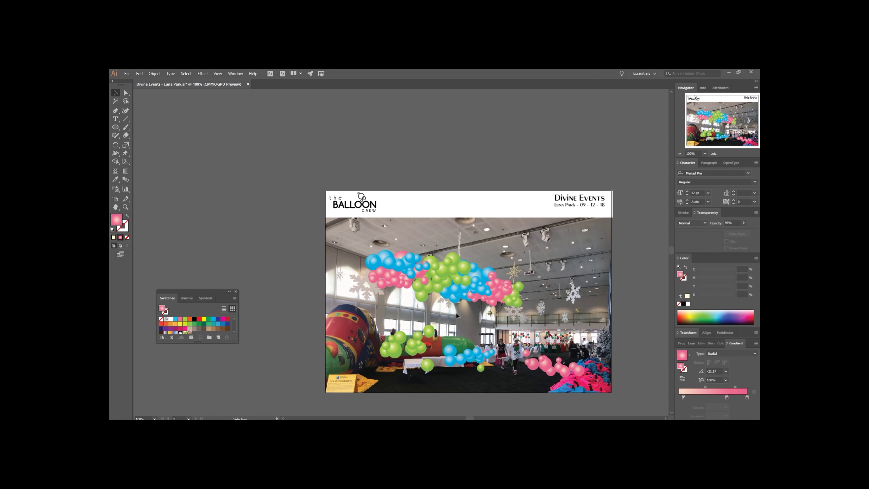
click(442, 293)
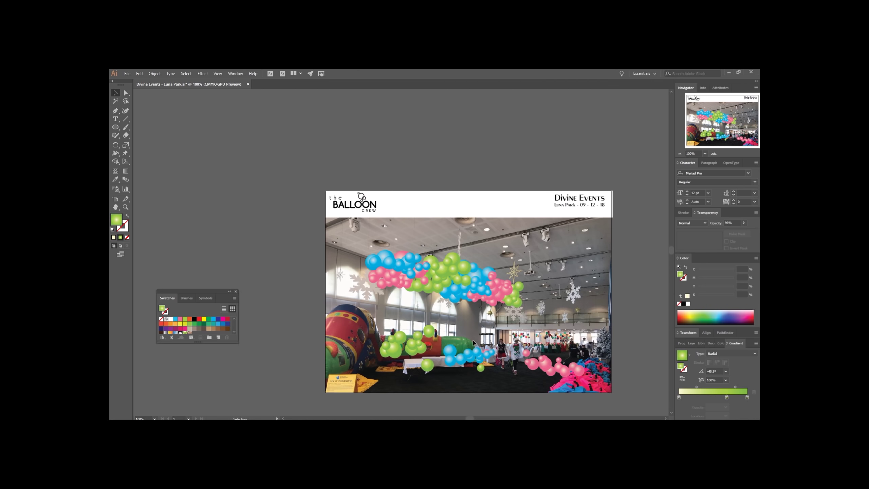
- Move more blue balloons from the lower cluster into the garland's top edge between the left blue and lime sections
drag(456, 343, 507, 353)
drag(472, 350, 428, 261)
click(415, 238)
click(415, 237)
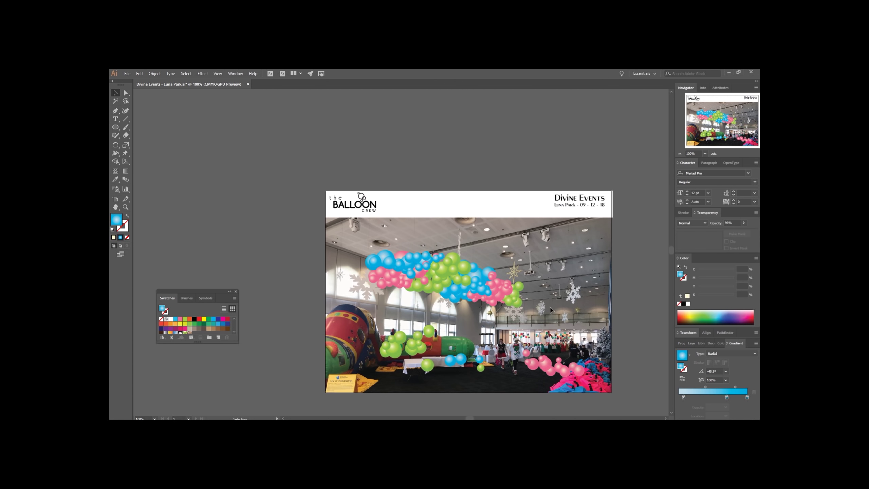
- Copy the lower-left lime group to the garland's right end and adjust the balloons where it joins the pink
click(432, 368)
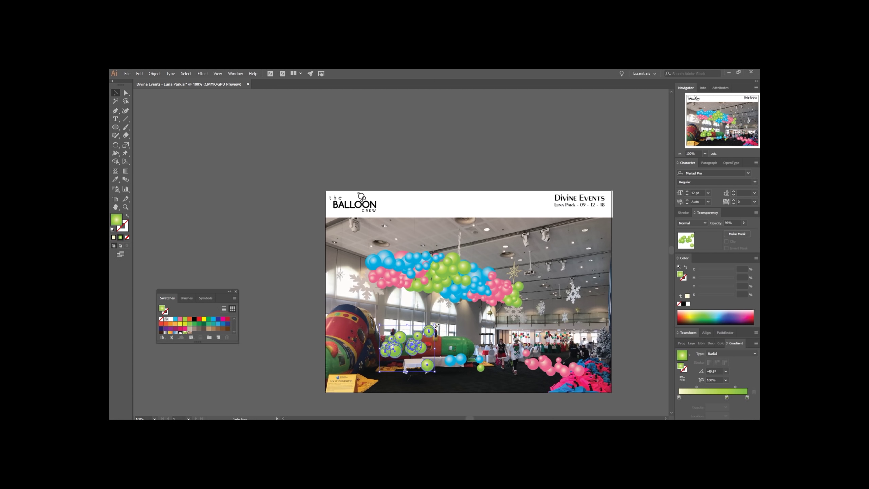
drag(433, 328, 547, 277)
click(580, 299)
click(551, 300)
click(542, 304)
drag(518, 303, 521, 298)
click(508, 332)
- Copy the lower pink group above the garland's pink-lime join and reposition a single pink balloon there
ctrl+click(595, 378)
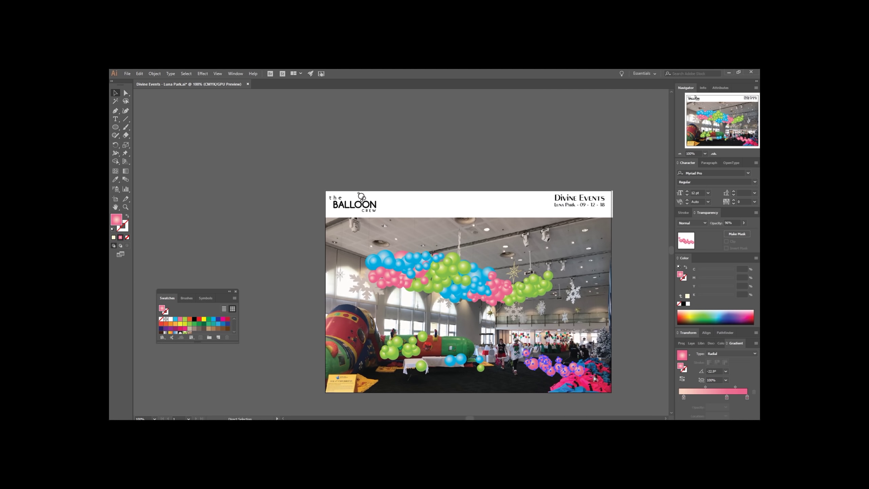
drag(595, 378, 518, 273)
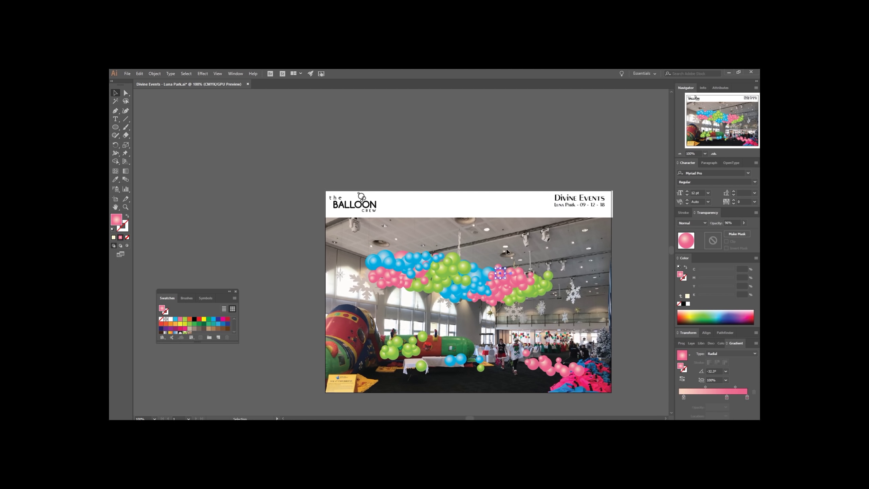
drag(498, 267, 517, 295)
click(531, 310)
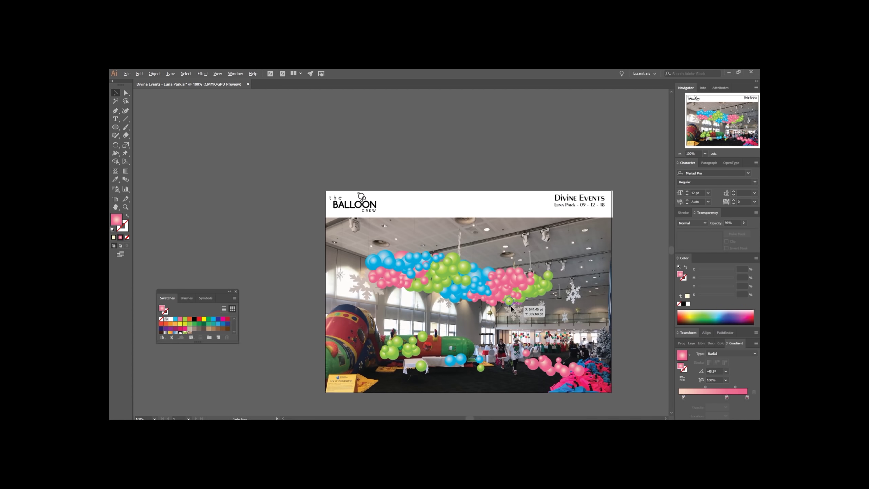
- Nudge two small pink balloons upward at the garland's right pink-lime join
scroll(512, 308, up, 1)
click(521, 291)
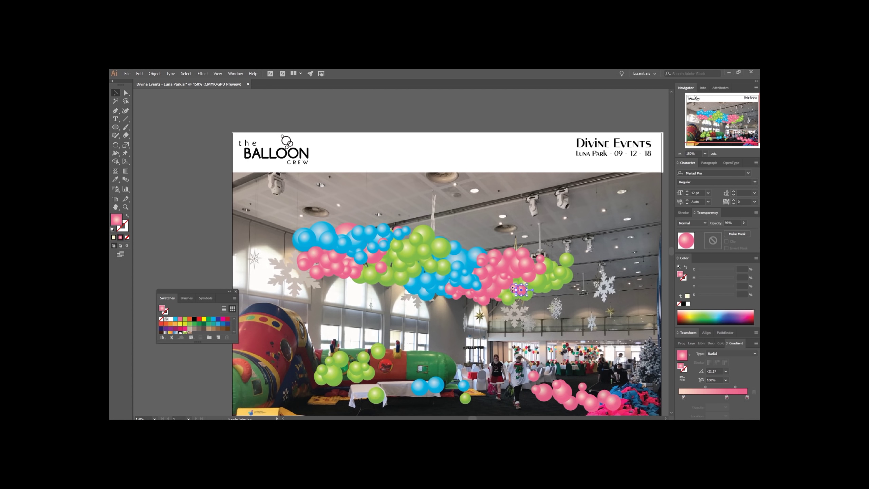
shift+click(526, 296)
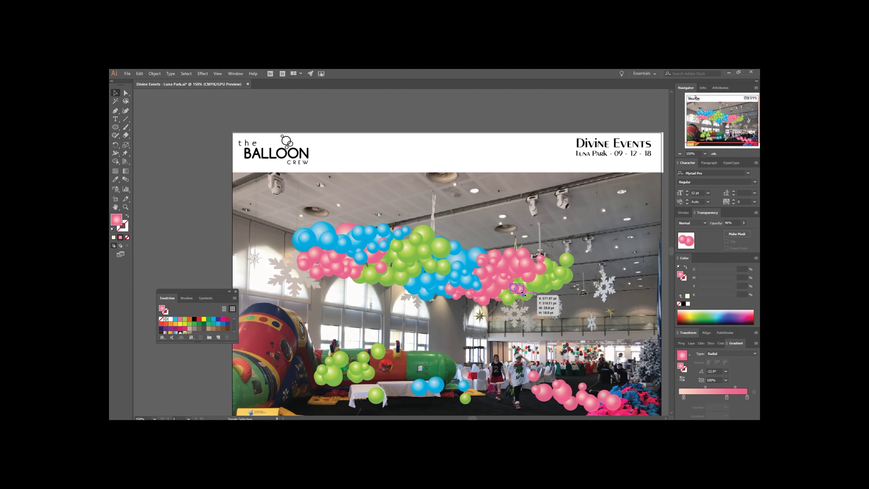
key(Delete)
key(ctrl+z)
mouse_move(516, 288)
mouse_down()
mouse_move(403, 257)
mouse_move(503, 304)
mouse_move(520, 277)
mouse_move(516, 285)
mouse_up()
click(547, 322)
key(ctrl+shift+a)
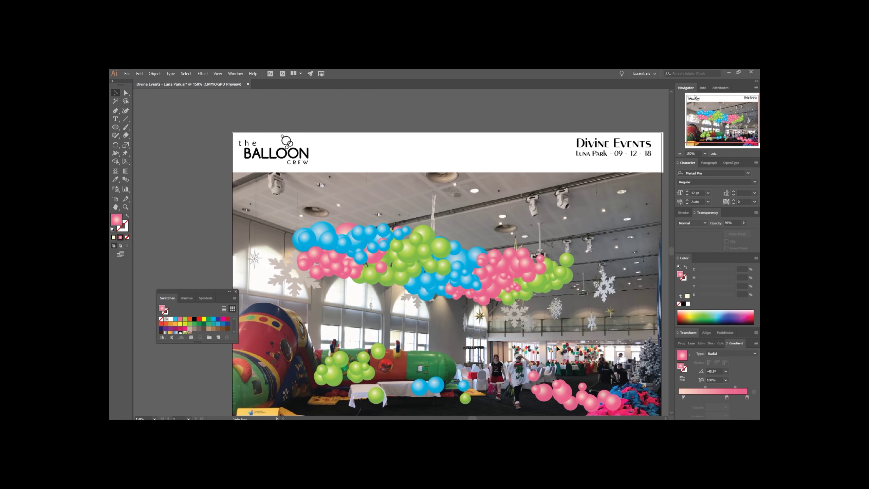
- Move the single small lime balloon from beside the lower blue balloons into the garland's central lime section
scroll(501, 347, down, 1)
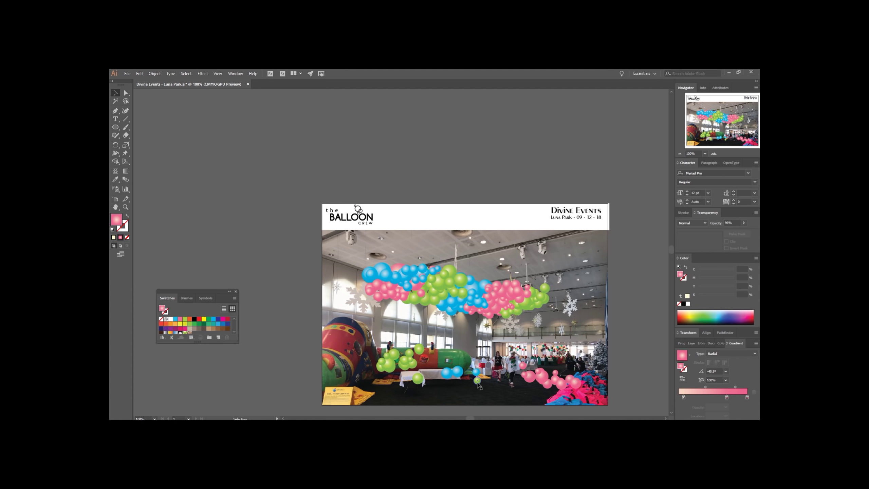
drag(479, 385, 432, 295)
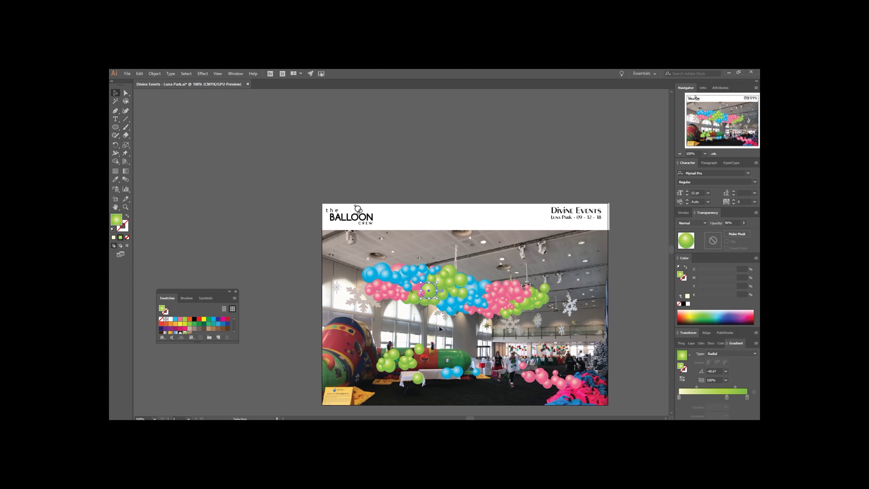
key(ctrl+shift+a)
click(429, 291)
key(ctrl+shift+a)
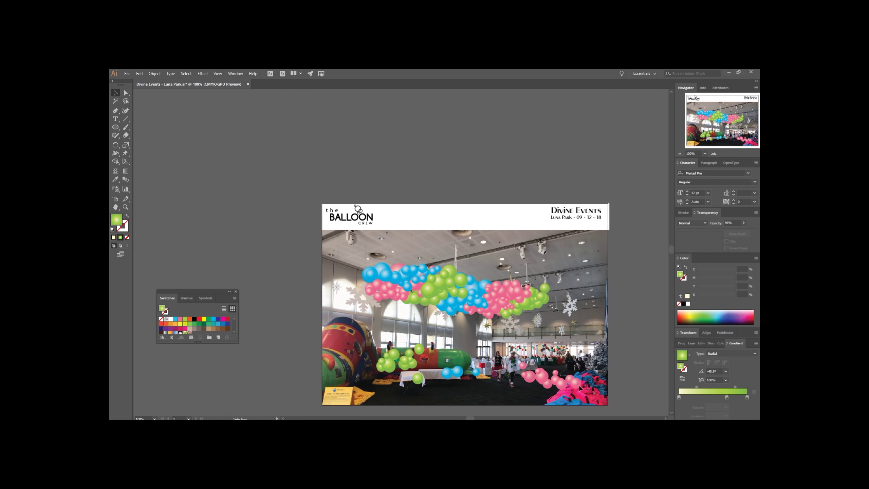
- Copy the lower blue balloons and arrange them, with the originals, into a raised cluster above the garland's left blue section
drag(488, 380, 488, 382)
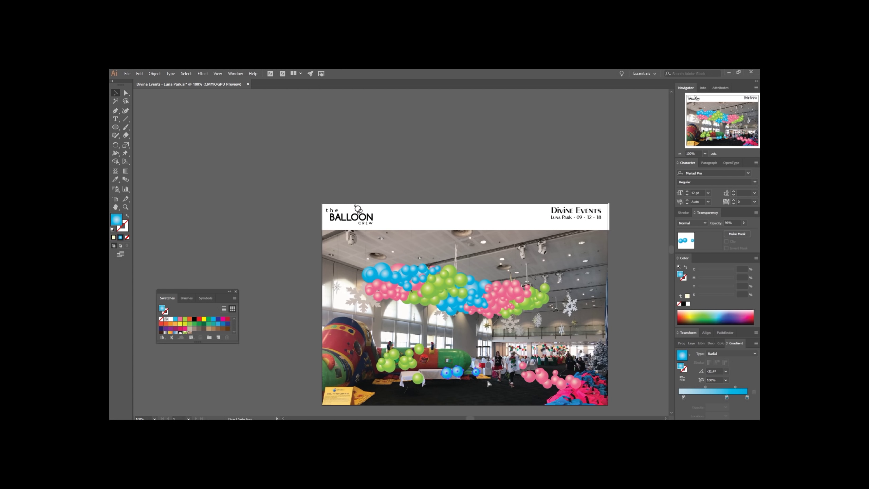
key(ctrl+c)
key(ctrl+v)
drag(400, 255, 449, 361)
key(Delete)
key(ctrl+v)
drag(405, 246, 614, 270)
click(501, 244)
click(469, 254)
click(424, 261)
drag(428, 260, 423, 256)
click(447, 243)
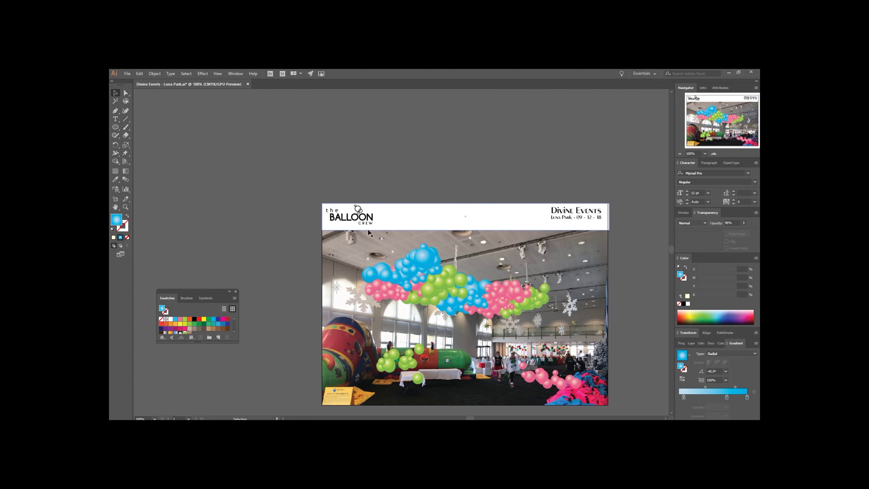
- Refine the raised blue cluster's position on the garland and shift its topmost large balloons slightly to the right
click(444, 272)
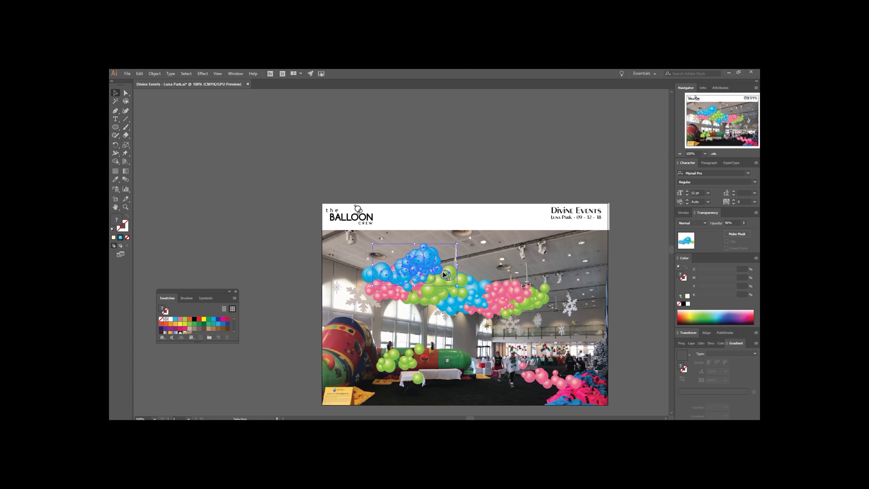
click(377, 249)
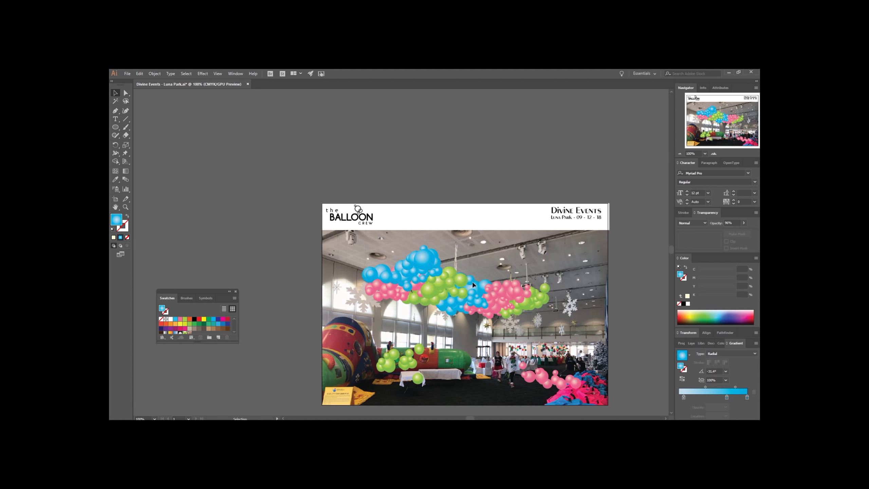
click(447, 275)
click(377, 255)
click(461, 276)
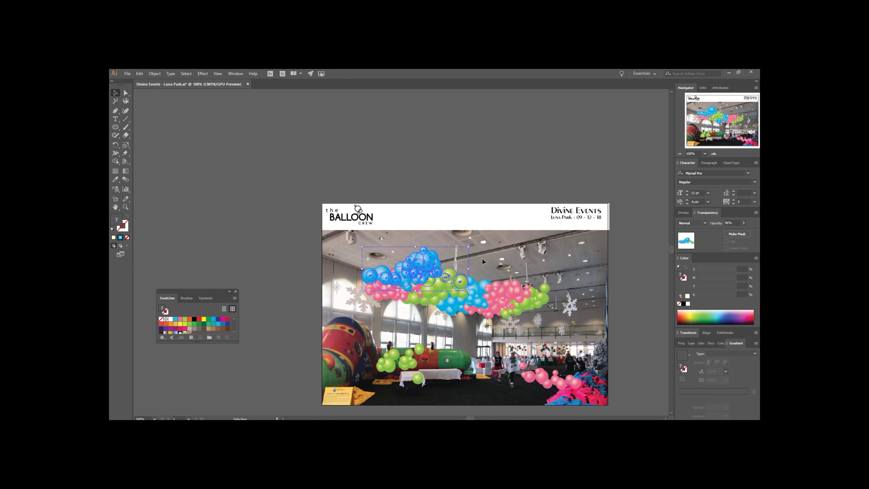
click(489, 260)
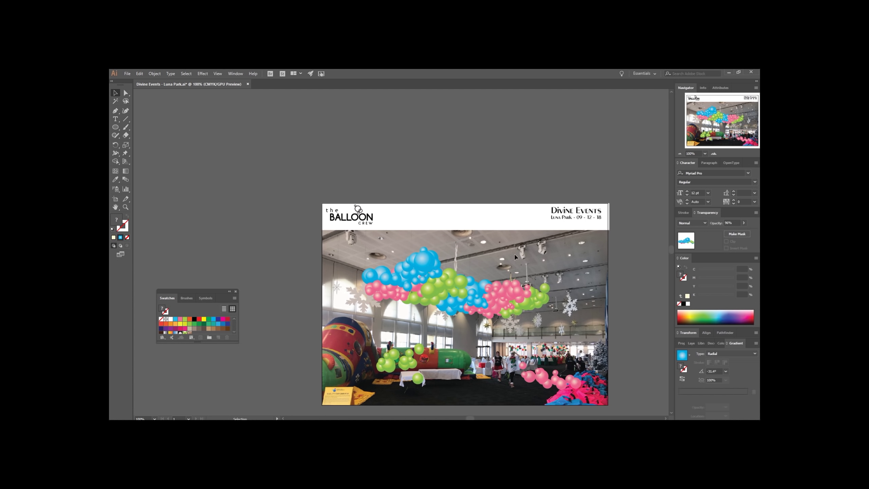
click(434, 312)
click(578, 304)
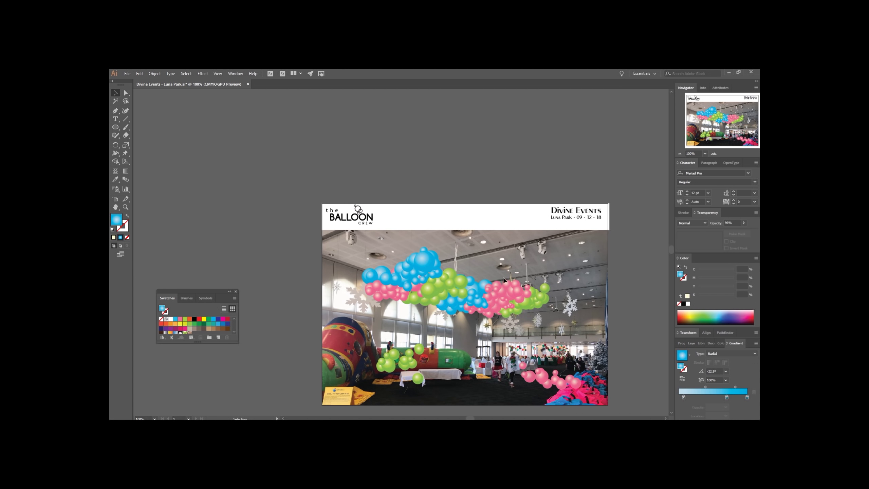
drag(436, 261, 441, 260)
click(451, 256)
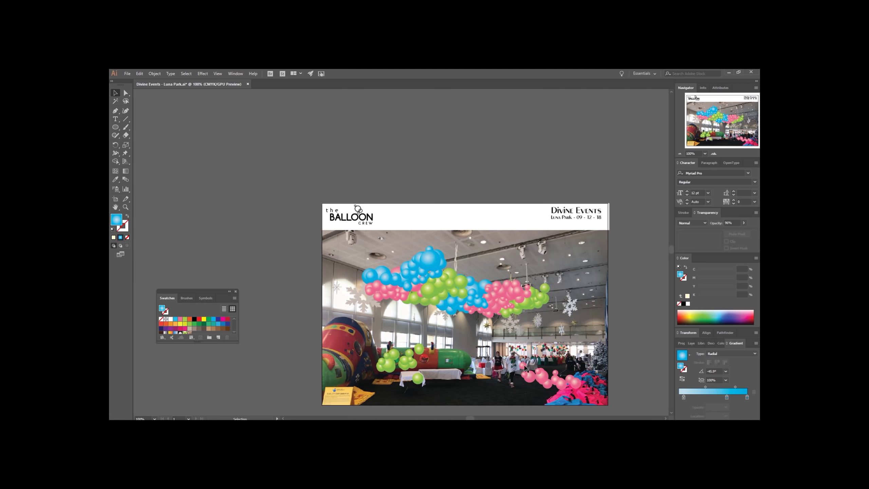
- Move the spare lime and pink balloon groups off the venue photo onto the empty canvas outside the artboard
drag(584, 414, 373, 346)
drag(558, 388, 357, 179)
click(483, 158)
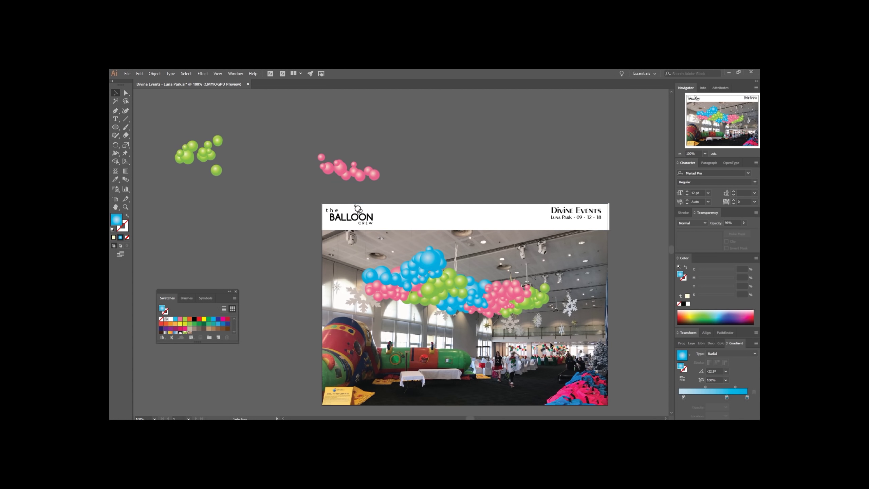
- Rotate the balloon garland slightly and reposition it a little higher and further right beneath the ceiling
click(359, 271)
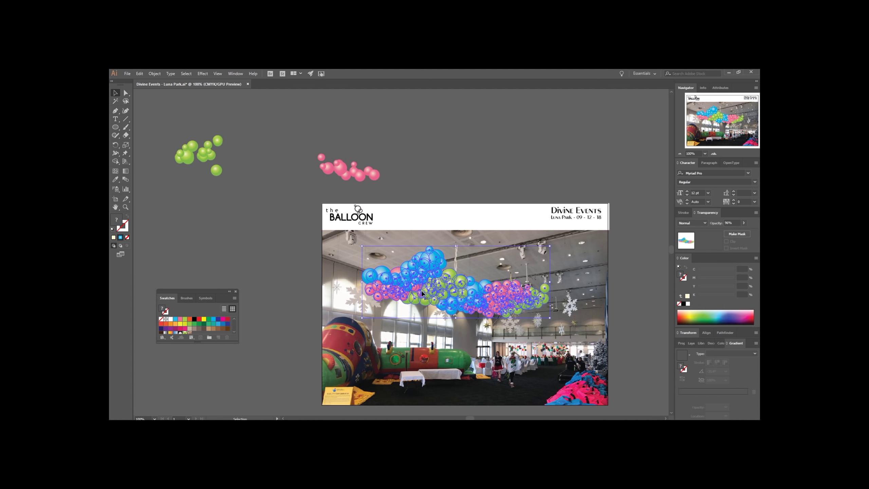
drag(449, 304, 459, 296)
click(541, 379)
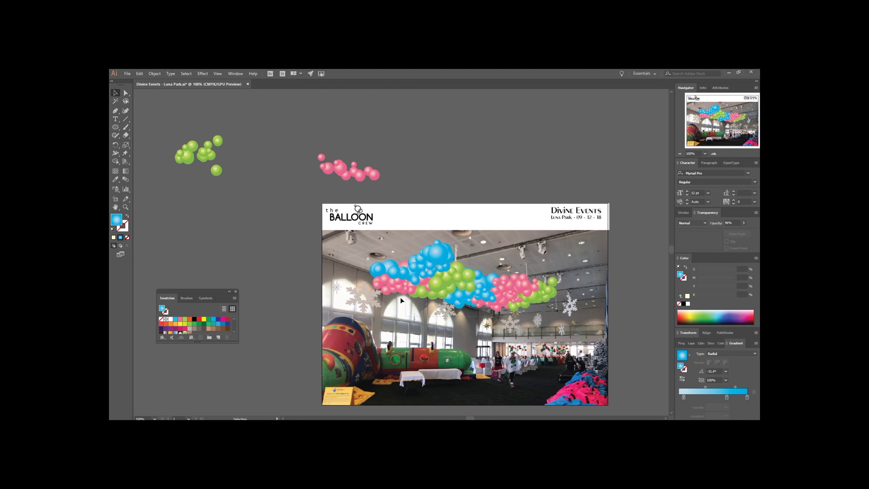
drag(376, 290, 376, 291)
click(383, 312)
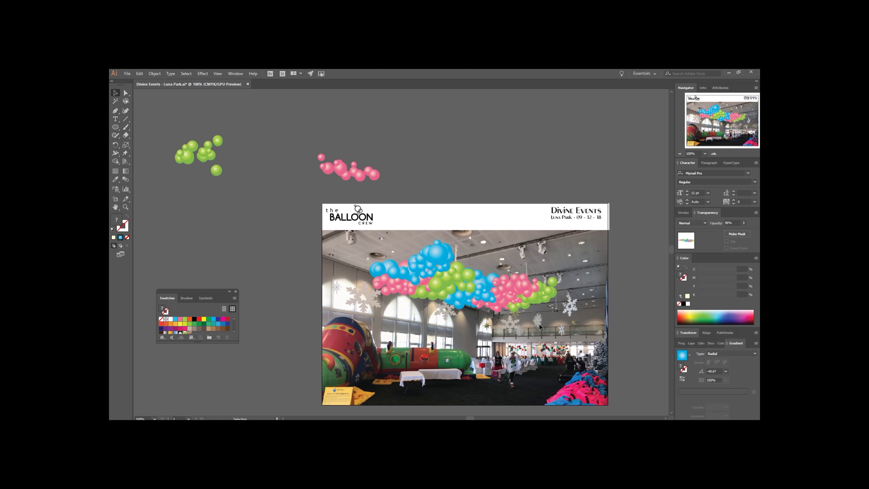
drag(478, 320, 393, 298)
click(481, 308)
drag(480, 301, 486, 303)
click(508, 347)
- Export the design for web as a 1400 px wide JPEG into the Balloons > B_net > Quotes > 2018 folder
key(ctrl+alt+shift+s)
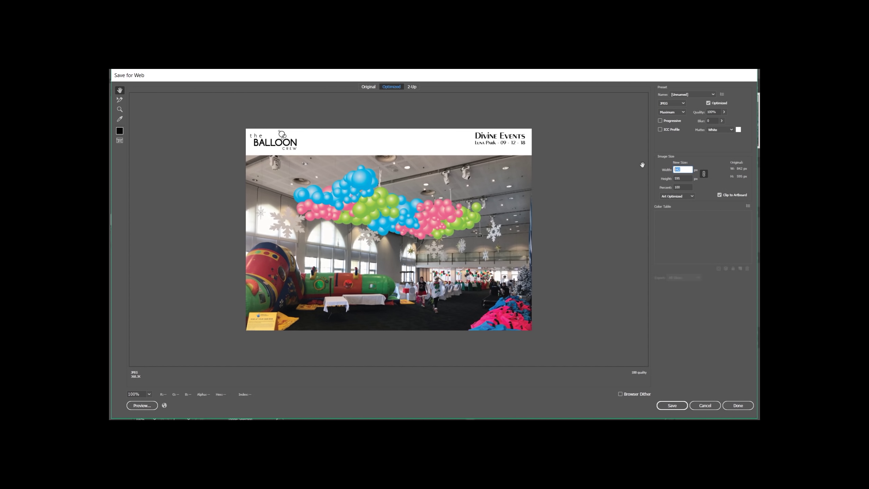
key(Return)
click(145, 138)
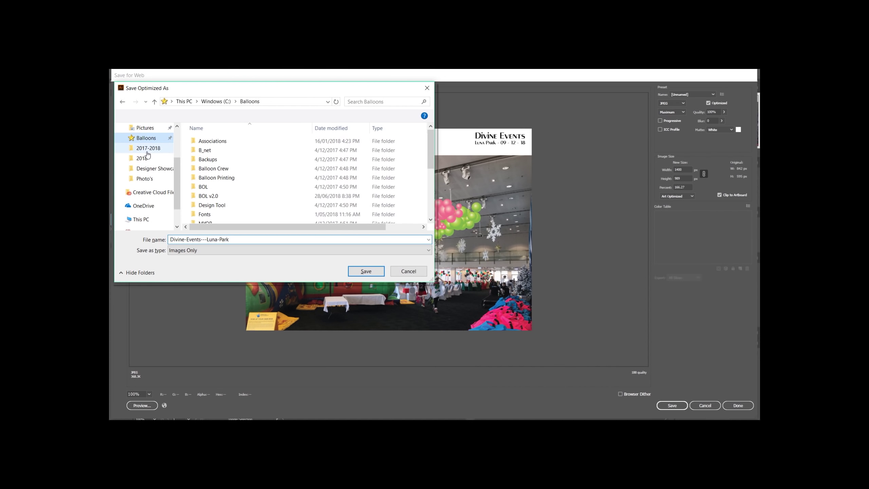
double_click(207, 151)
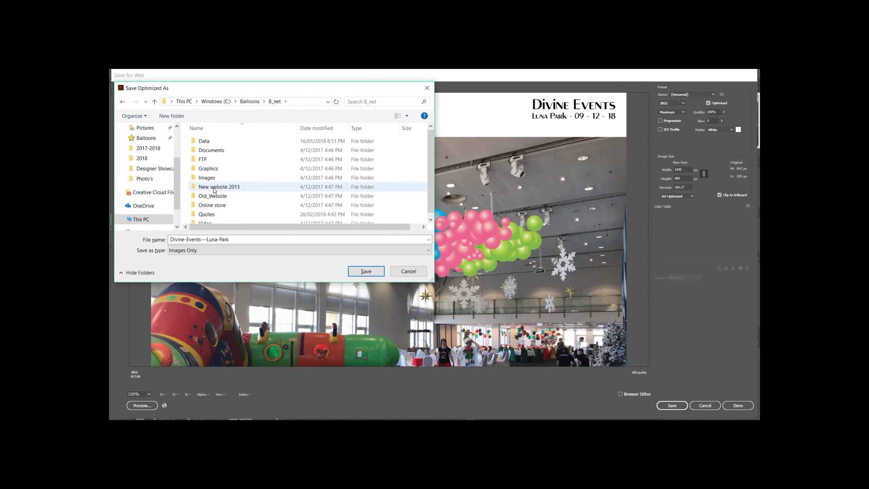
double_click(206, 214)
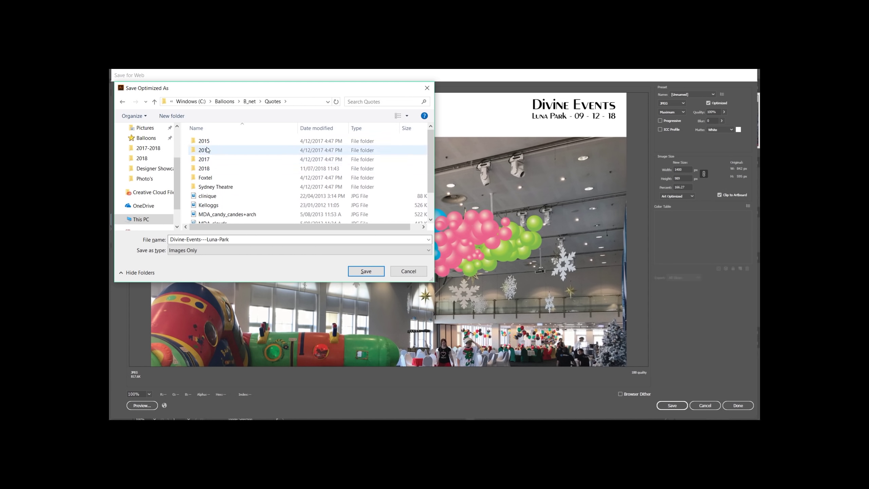
double_click(207, 169)
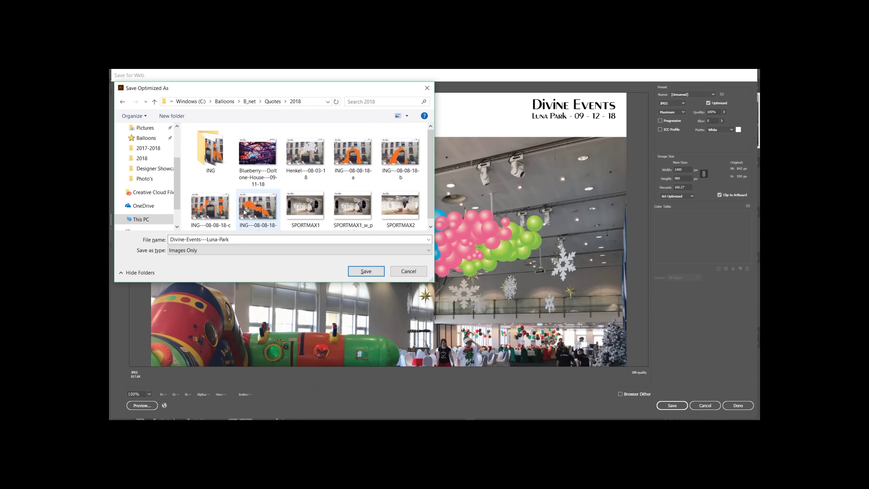
click(250, 241)
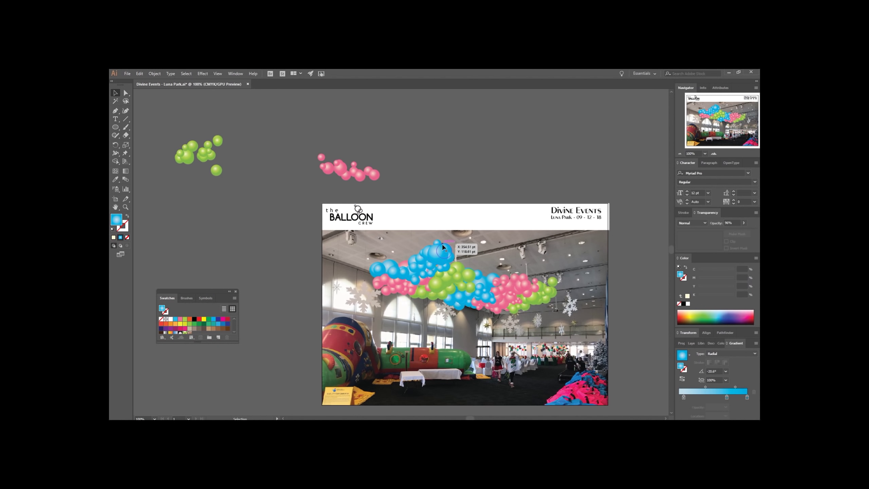
- Move the whole balloon garland straight down to the lower edge of the photo
drag(443, 246, 444, 248)
scroll(295, 270, down, 3)
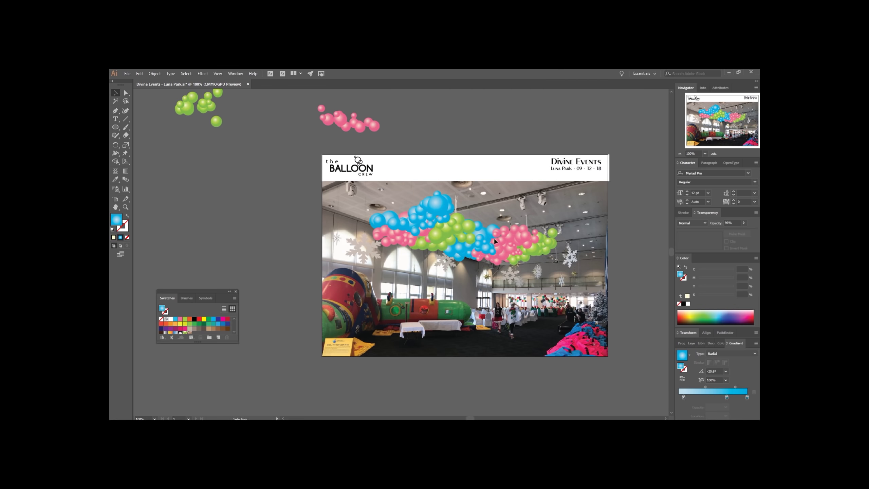
scroll(520, 273, right, 2)
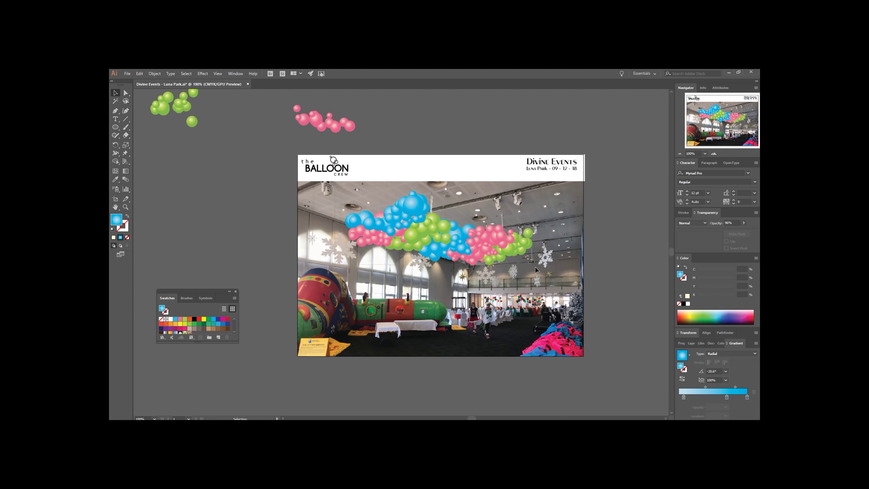
drag(500, 246, 500, 352)
click(565, 281)
- Move blue balloon clusters out of the garland into the open area in the middle of the photo
drag(348, 293, 460, 264)
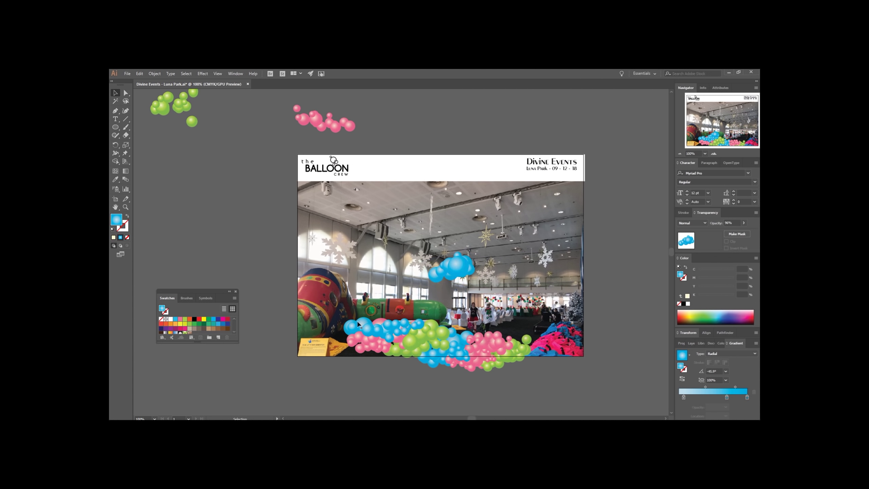
click(393, 298)
drag(414, 329, 512, 300)
click(437, 296)
- Pull the mixed-in pink and green balloons out of the blue clusters and park them at the photo's right side
click(408, 294)
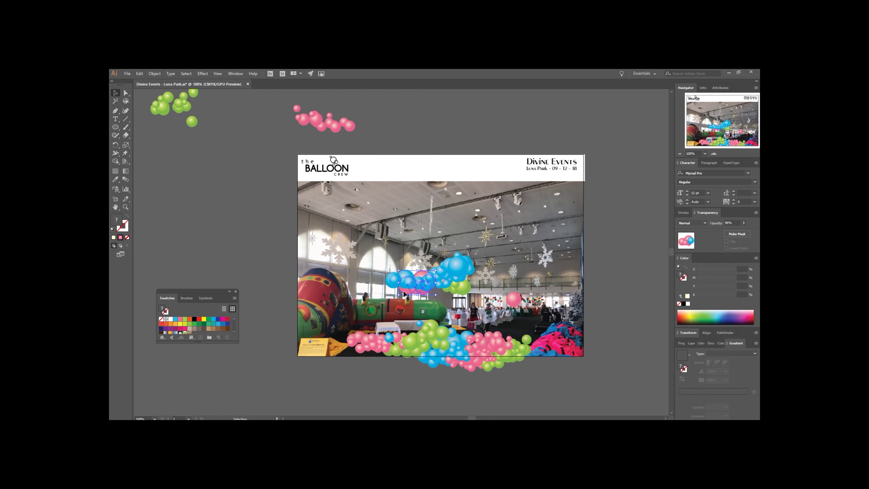
drag(408, 293, 510, 307)
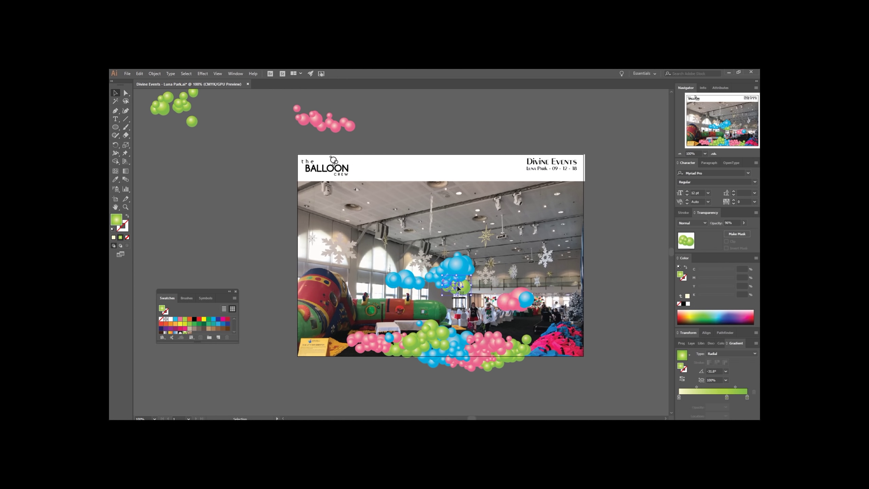
drag(458, 288, 551, 325)
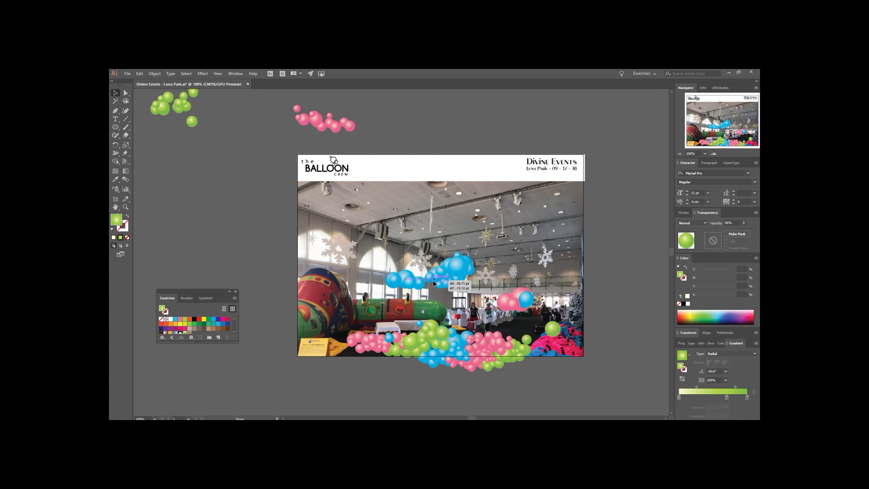
drag(433, 281, 553, 312)
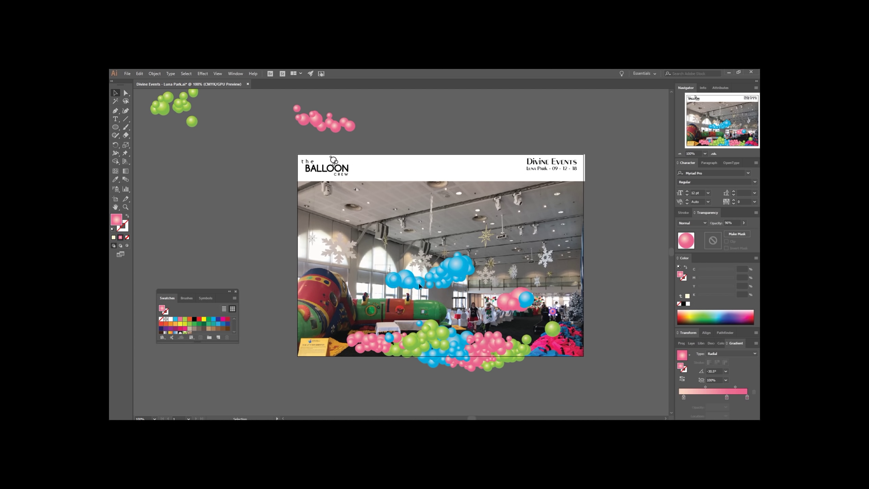
- Slide the left-hand blue balloons against the larger blue cluster to close the gap
drag(422, 285, 425, 289)
drag(418, 281, 429, 284)
click(361, 243)
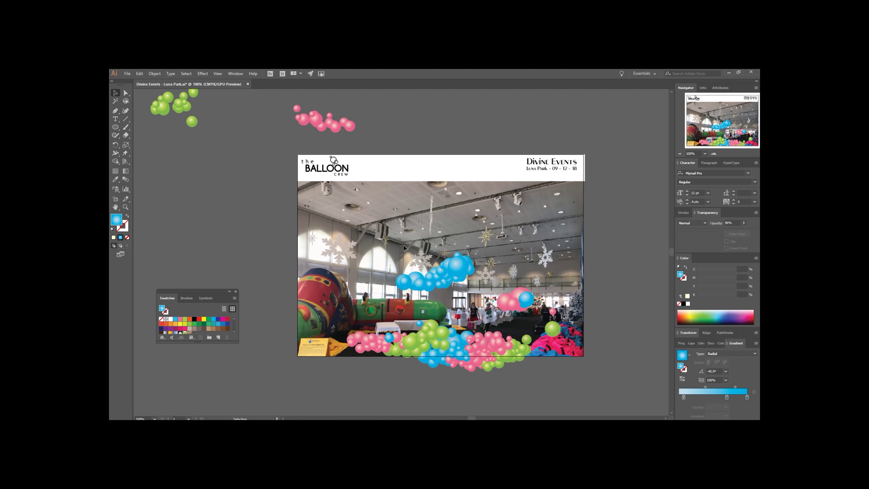
- Scale down and tuck the smaller blue balloons under the larger ones to form one diagonal, tapering cluster
click(420, 280)
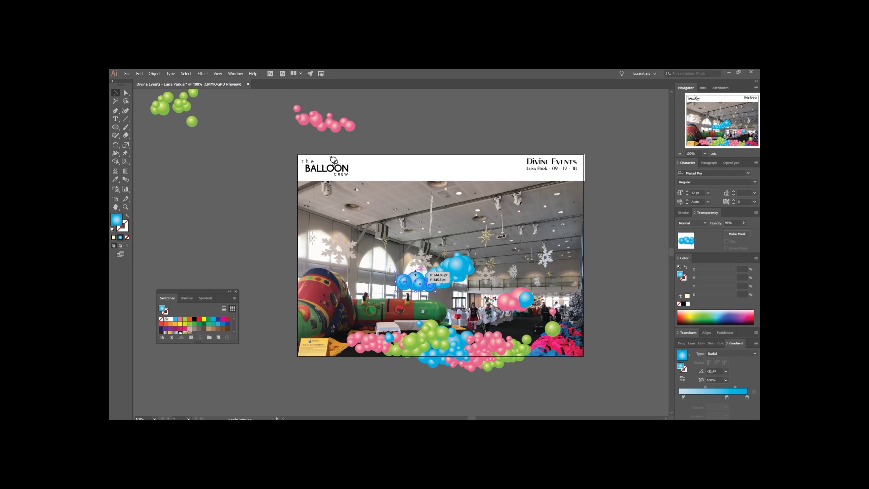
drag(427, 288, 471, 253)
click(490, 259)
click(466, 269)
drag(405, 268, 424, 287)
click(418, 276)
click(419, 255)
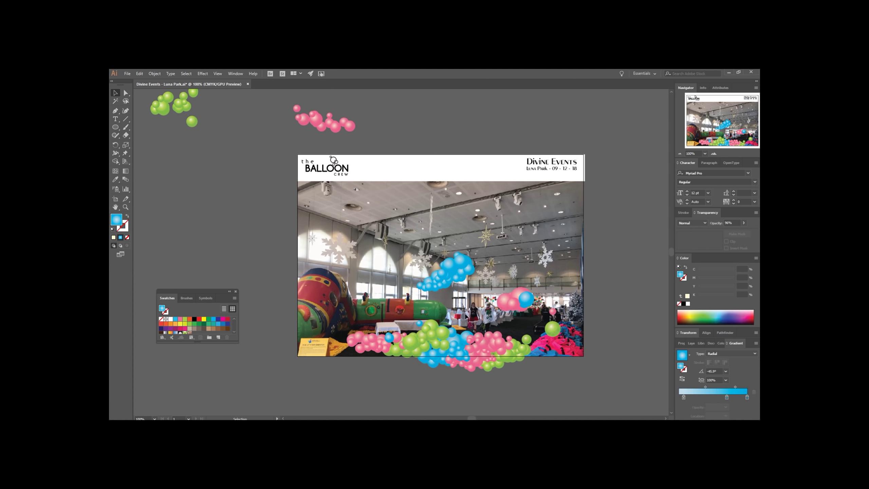
- Adjust the small blue balloons at the cluster's lower tip so that it tapers to a point
drag(466, 340, 421, 291)
click(393, 283)
shift+click(372, 288)
click(392, 278)
drag(358, 283, 416, 290)
click(369, 291)
scroll(369, 289, up, 2)
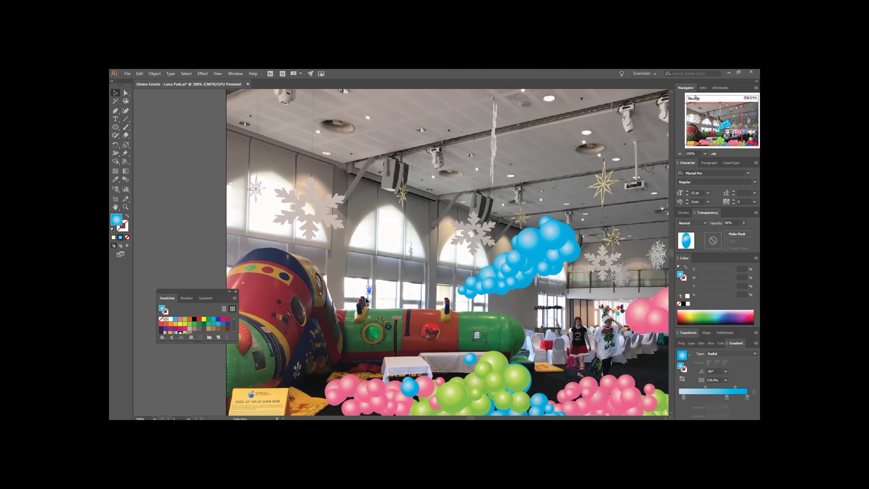
key(ctrl+z)
drag(378, 290, 502, 286)
click(439, 224)
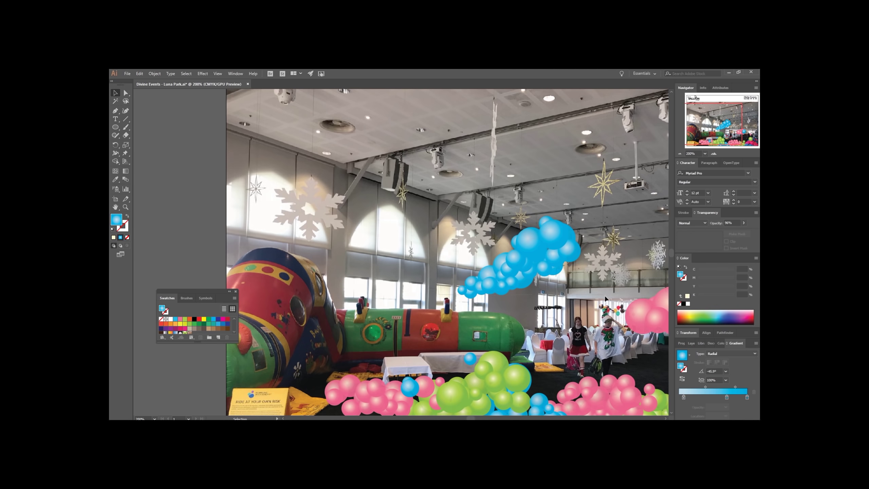
- Duplicate the blue cluster, rotate the copy, scale it down and place it in front of the arched windows
drag(605, 296, 606, 297)
key(ctrl+c)
key(ctrl+v)
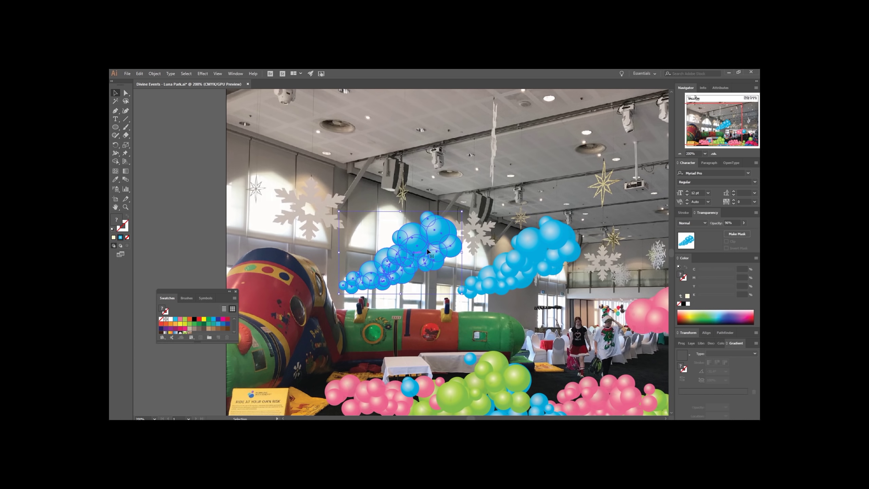
key(r)
drag(463, 224, 471, 242)
key(v)
drag(410, 251, 395, 264)
click(338, 272)
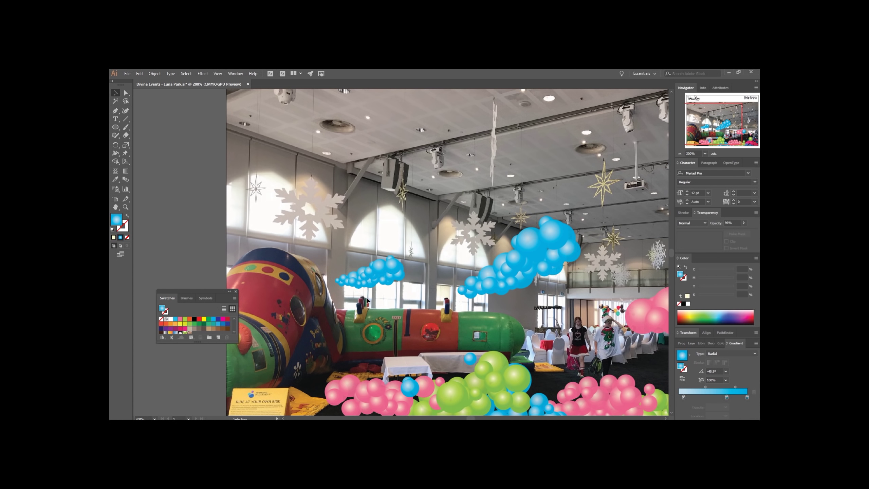
- Rotate the small blue copy counterclockwise to match the slope of the larger cluster
click(367, 278)
key(r)
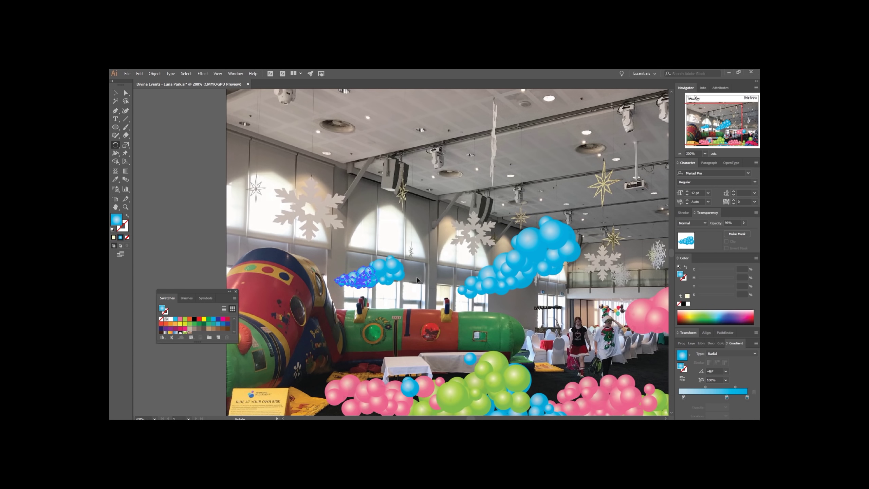
drag(422, 280, 434, 263)
key(v)
click(405, 302)
drag(405, 302, 363, 267)
drag(393, 275, 399, 274)
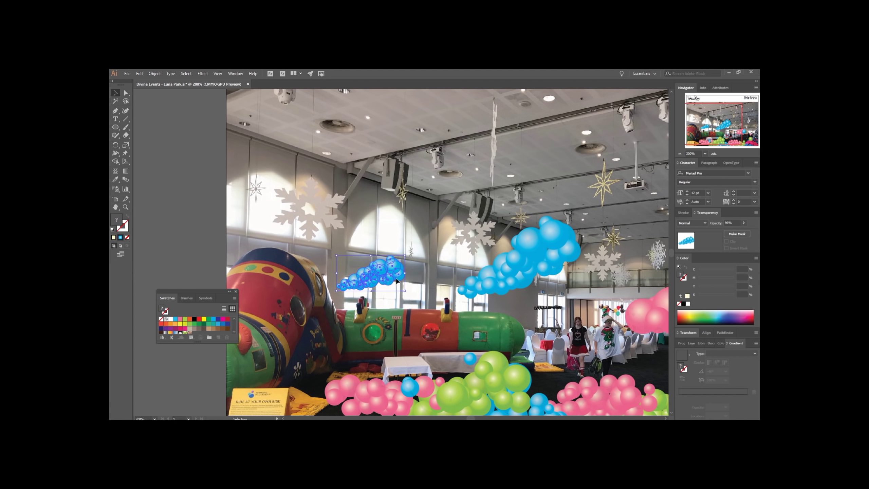
- Attach the small blue copy to the lower tip of the larger cluster as a continuing tail
drag(442, 300, 462, 288)
click(398, 261)
drag(511, 308, 563, 279)
key(r)
click(504, 277)
key(v)
click(428, 288)
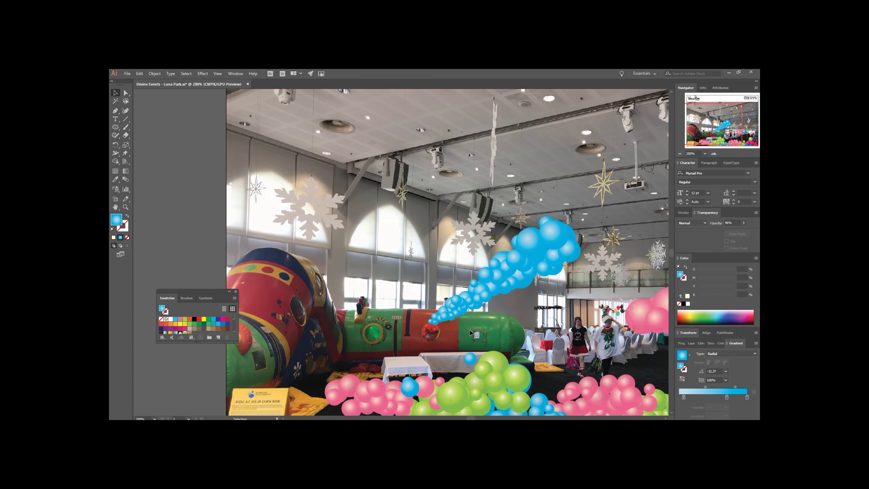
- Fine-tune the rotation and position of the small tail so it flows from the larger blue cluster
drag(471, 326, 426, 283)
key(r)
click(477, 285)
drag(417, 314, 414, 307)
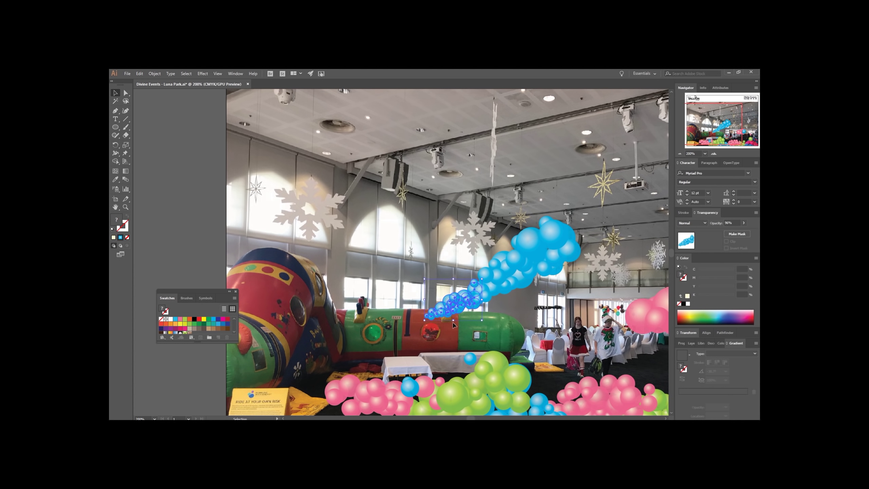
drag(457, 326, 424, 291)
key(r)
drag(527, 320, 549, 304)
key(v)
click(409, 217)
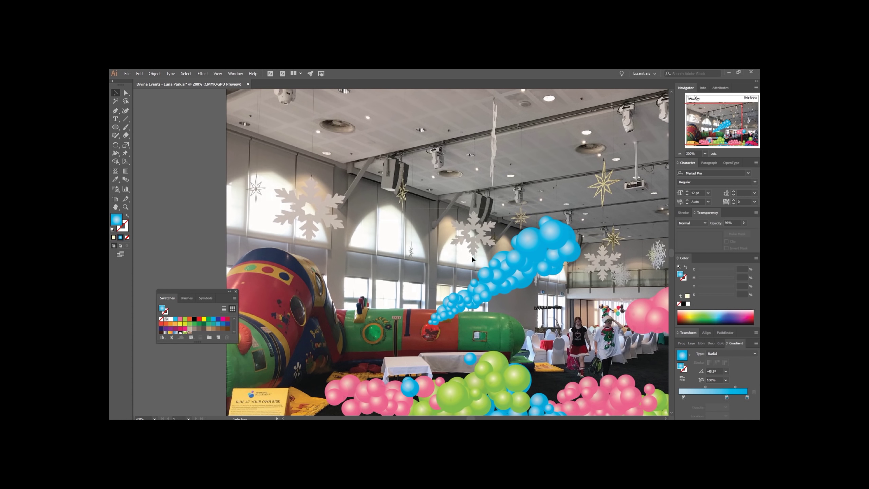
- Scale down the complete blue balloon trail and move it in front of the arched windows above the green inflatable
drag(458, 301, 497, 297)
scroll(534, 306, down, 2)
click(544, 281)
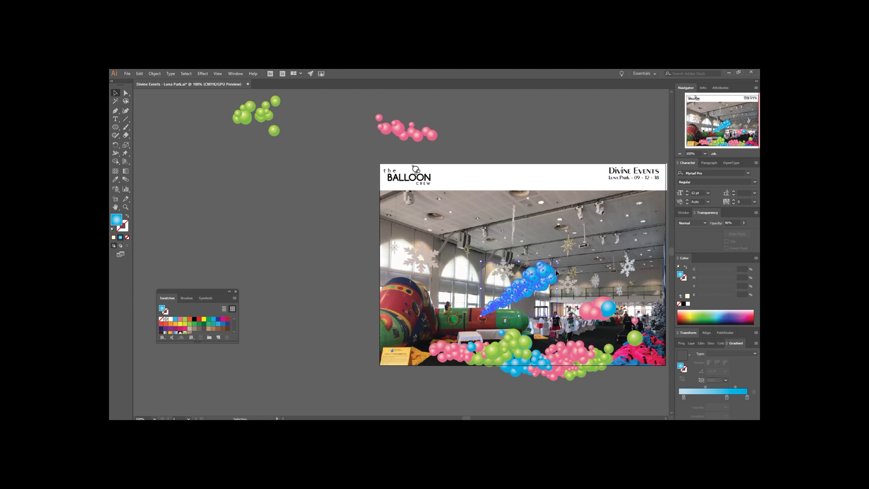
drag(558, 261, 490, 263)
click(542, 341)
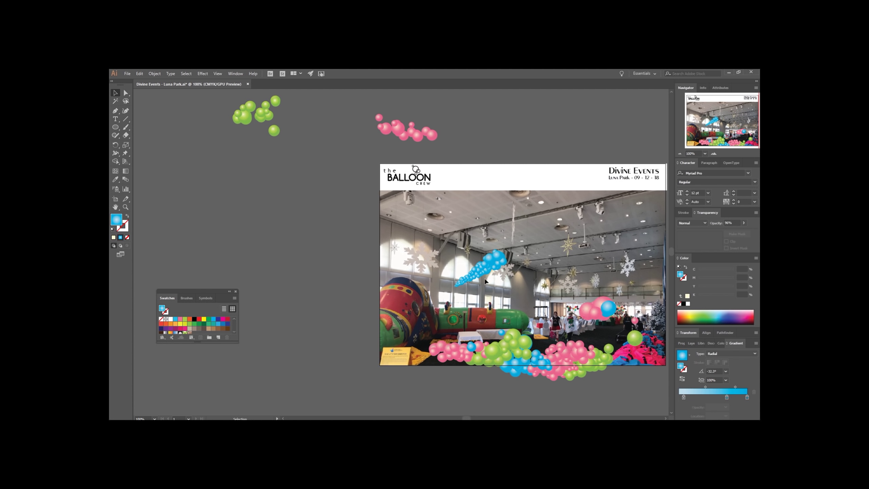
- Rotate the small-balloon tail counterclockwise more steeply so the blue trail curves downward at its lower end
click(469, 289)
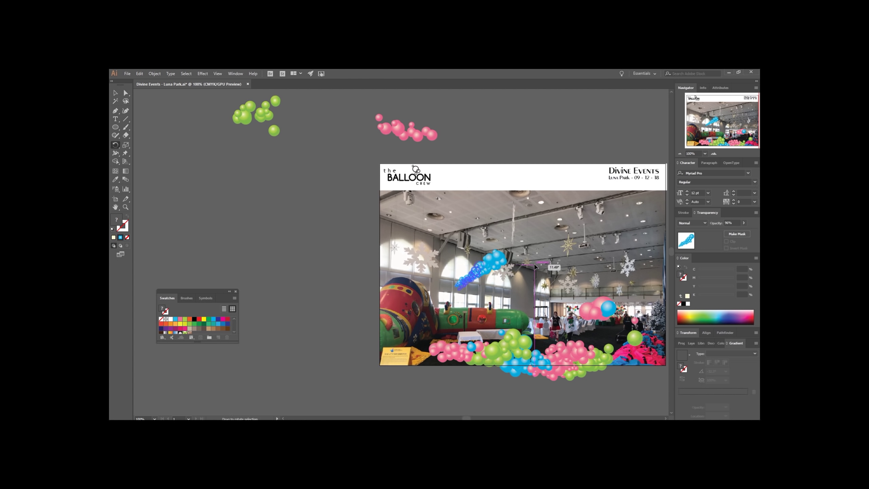
click(539, 262)
click(468, 285)
key(r)
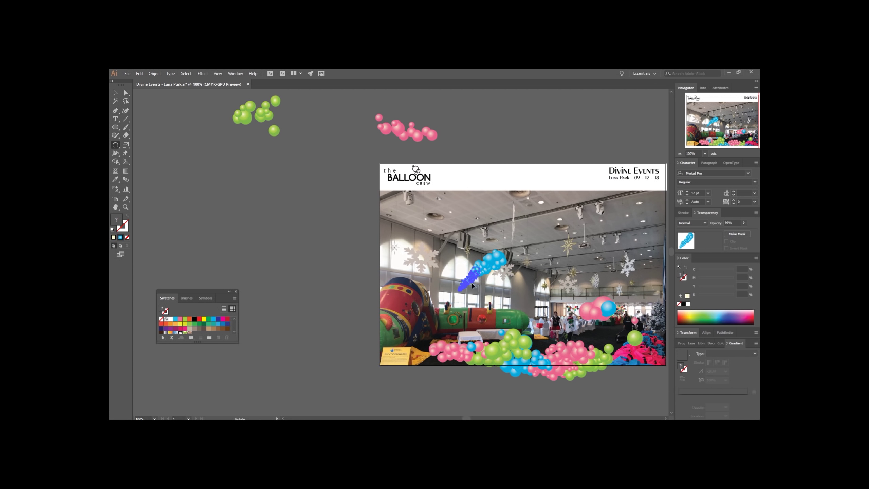
drag(519, 293, 521, 279)
key(v)
click(514, 282)
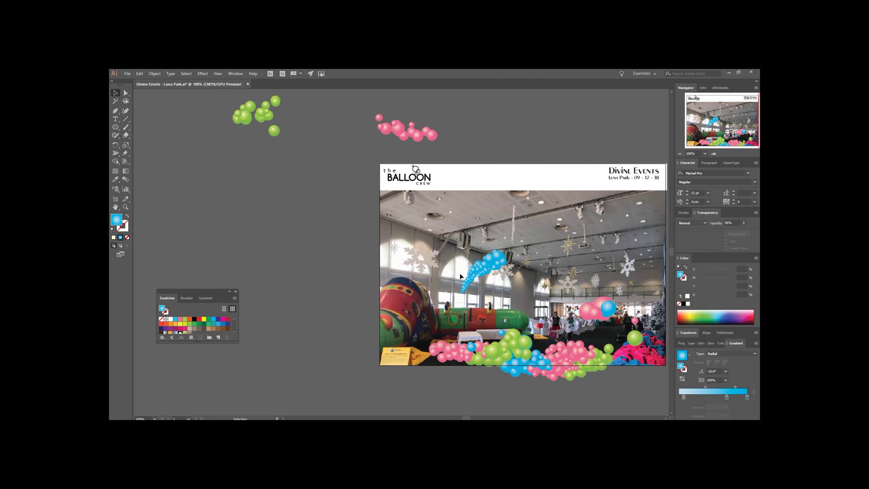
click(474, 301)
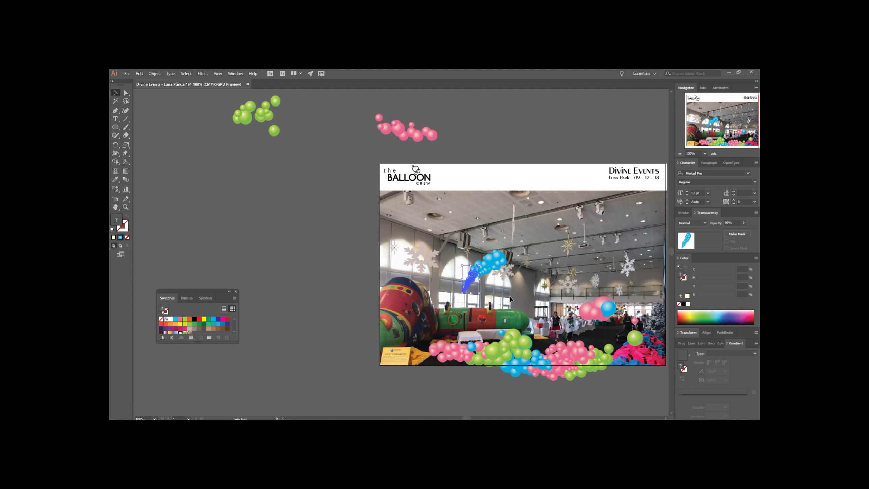
click(523, 327)
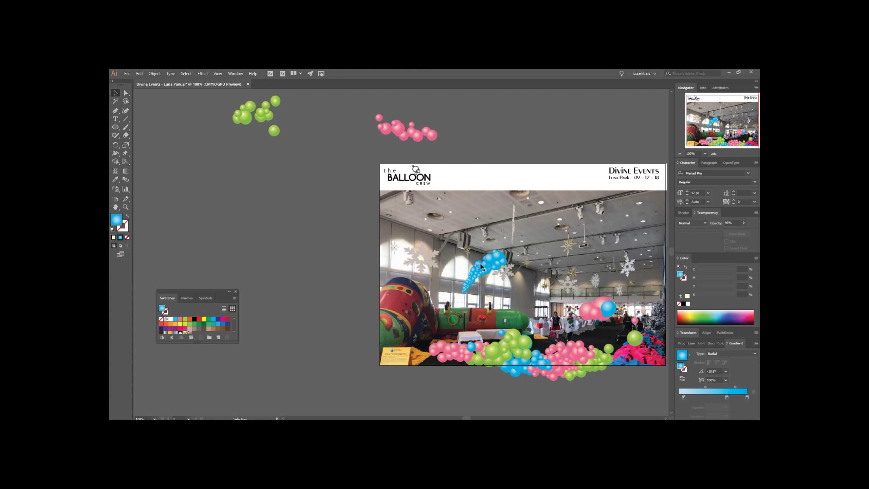
- Nudge the blue trail slightly and pull the pink cluster from the floor garland's end over to the inflatable tunnel
drag(484, 264, 480, 261)
click(559, 331)
drag(461, 363, 439, 330)
click(445, 236)
- Duplicate the blue trail, reflect the copy, and attach it to the trail's upper end to extend it toward the ceiling
drag(453, 245, 525, 295)
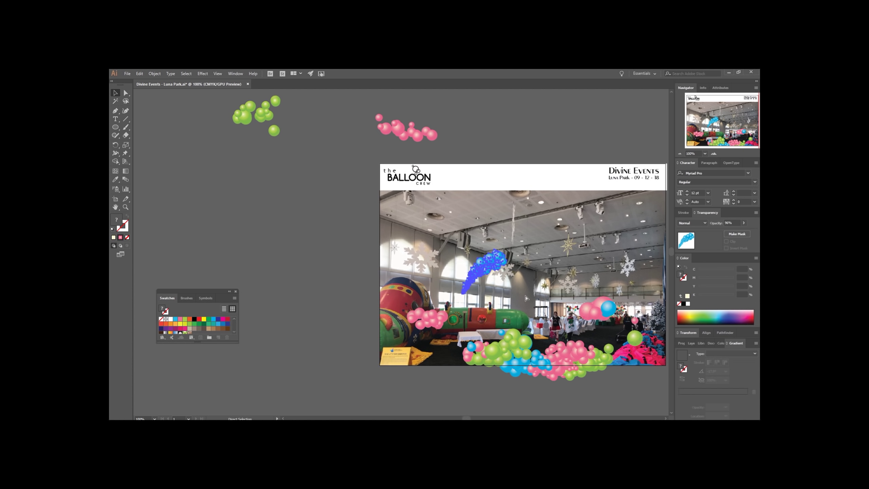
key(v)
key(ctrl+c)
key(ctrl+v)
drag(117, 146, 140, 154)
drag(426, 245, 555, 233)
drag(601, 257, 518, 240)
key(v)
click(530, 278)
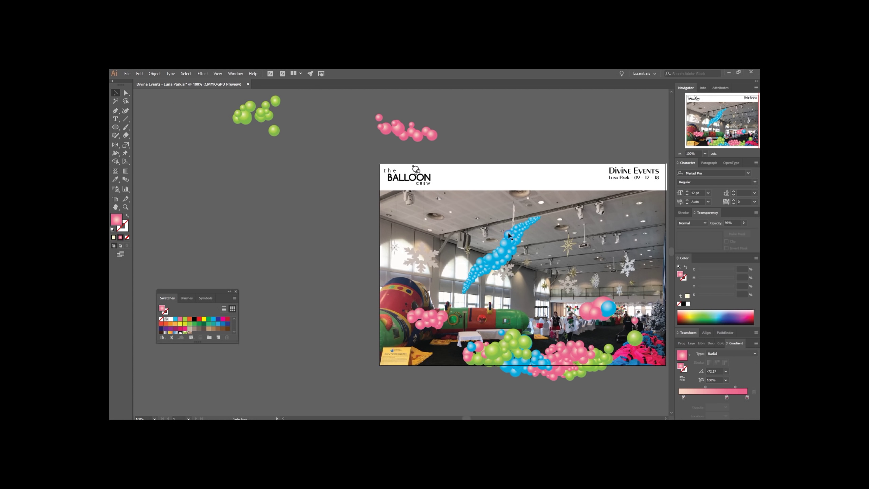
- Fill the joint with a blue balloon and rotate the upper half clockwise so the trail levels out at its tip
mouse_move(506, 239)
mouse_down()
mouse_move(531, 220)
mouse_move(492, 257)
mouse_move(517, 251)
mouse_move(506, 247)
mouse_up()
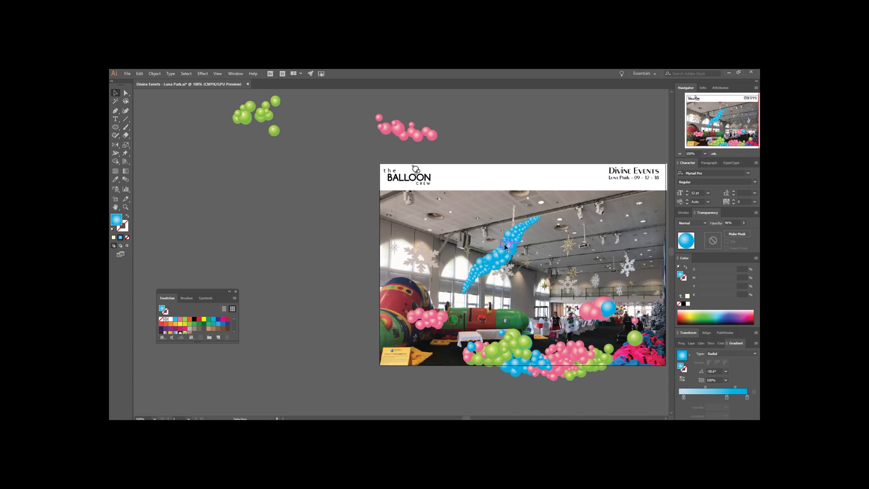
click(508, 225)
click(523, 232)
key(r)
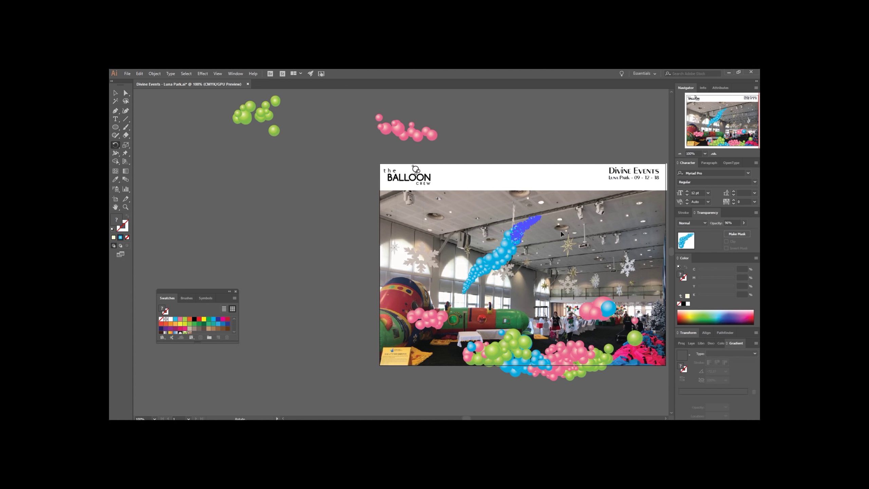
drag(564, 230, 582, 240)
key(v)
click(557, 263)
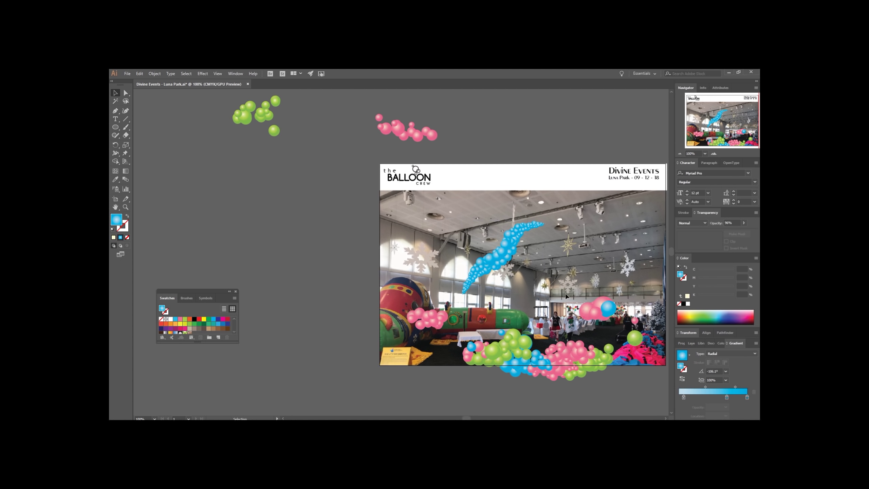
- Move the complete blue trail across the hall beside the large hanging snowflake
drag(506, 263, 609, 270)
click(577, 301)
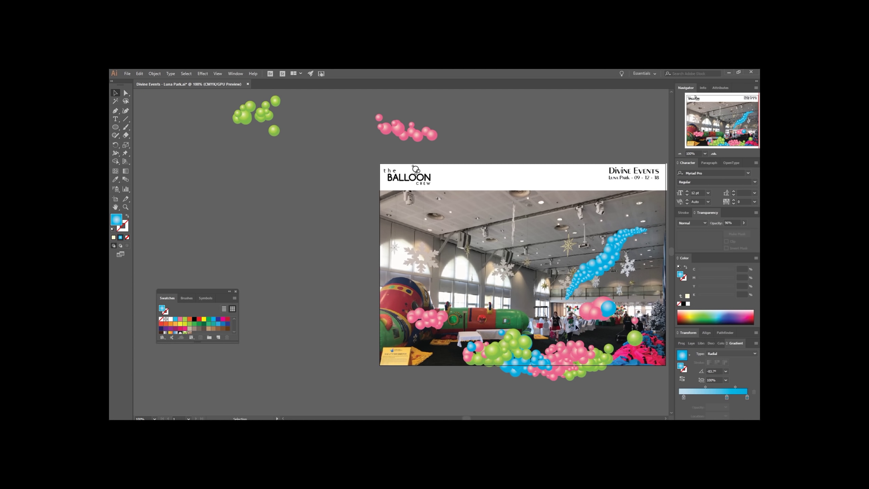
click(462, 171)
click(352, 266)
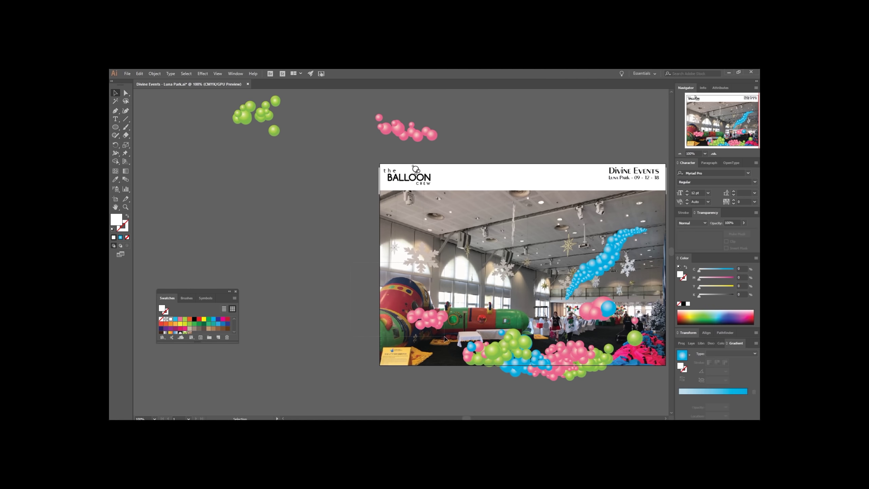
- Place the loose pink cluster in front of the arched windows and join the pink strand from the pasteboard to it
drag(435, 323, 477, 292)
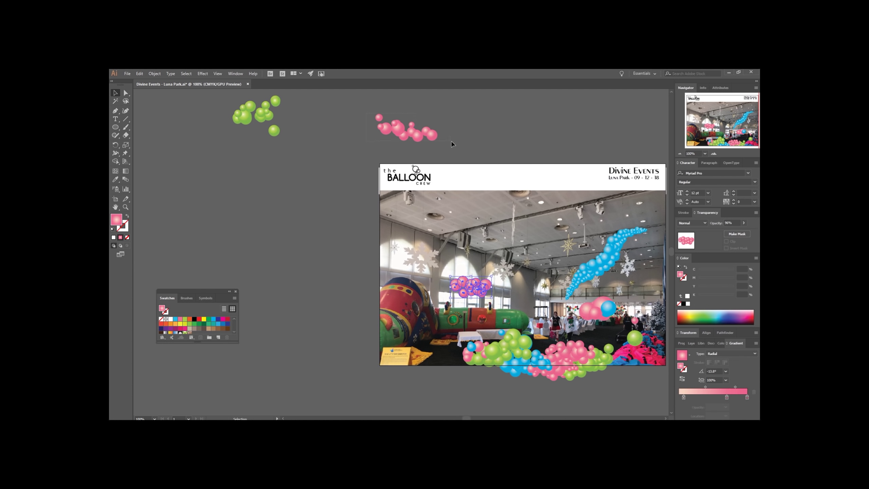
drag(407, 131, 510, 296)
click(503, 254)
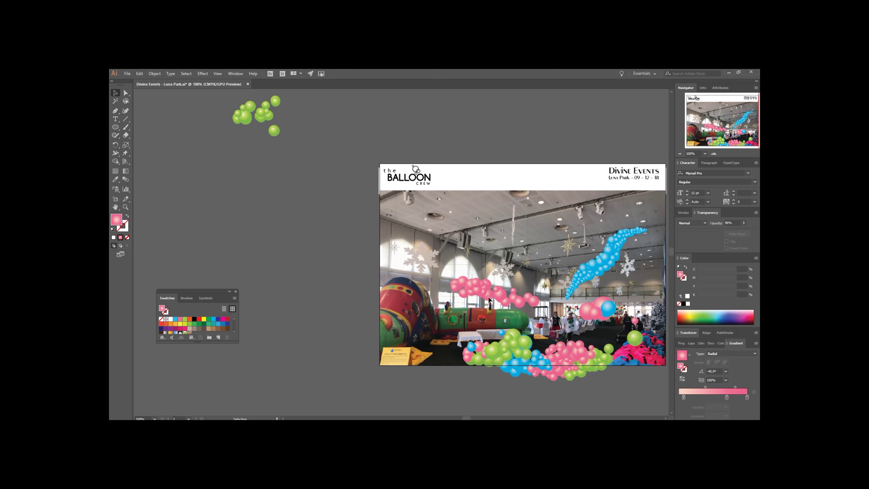
- Scale down and reposition the pink cluster at the strand's upper-left end to begin a taper
click(490, 300)
drag(495, 276, 467, 285)
click(445, 278)
click(443, 273)
click(463, 300)
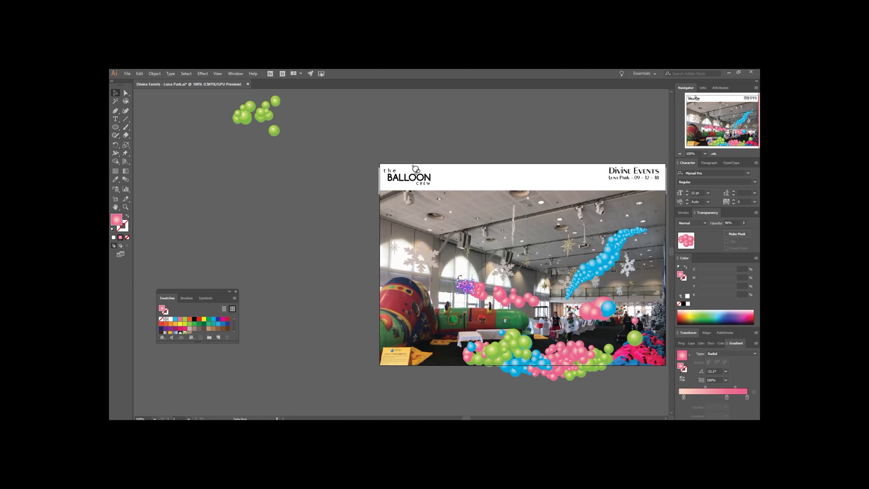
- Tighten the pink clusters into a tapering strand and extend its thick end with a pink cluster from the floor garland
drag(492, 298, 492, 299)
drag(483, 294, 522, 306)
click(468, 309)
click(544, 311)
click(536, 309)
click(560, 332)
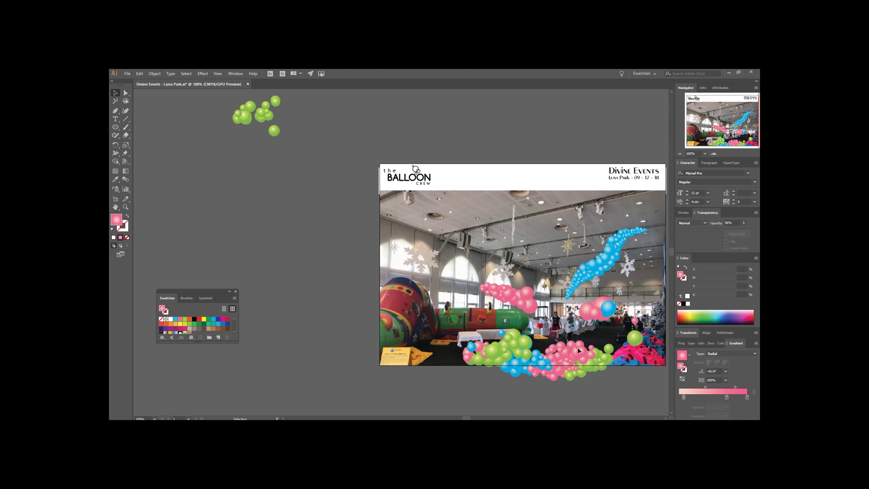
drag(578, 351, 547, 304)
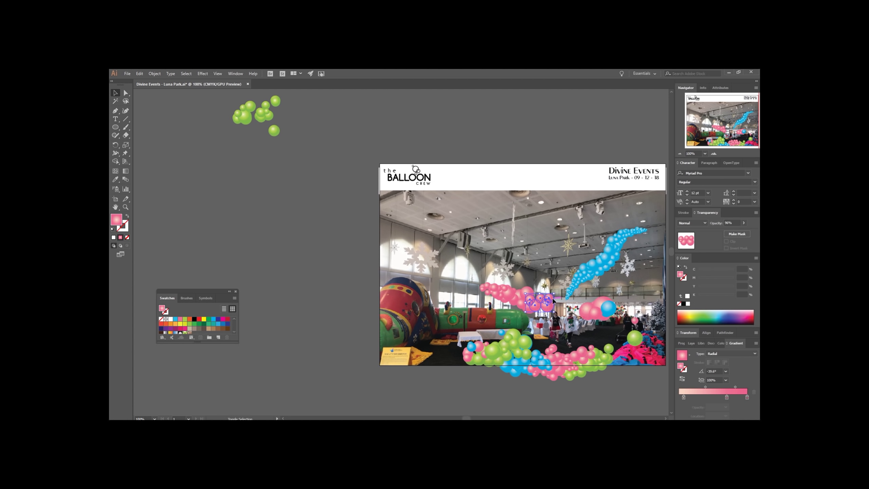
click(534, 279)
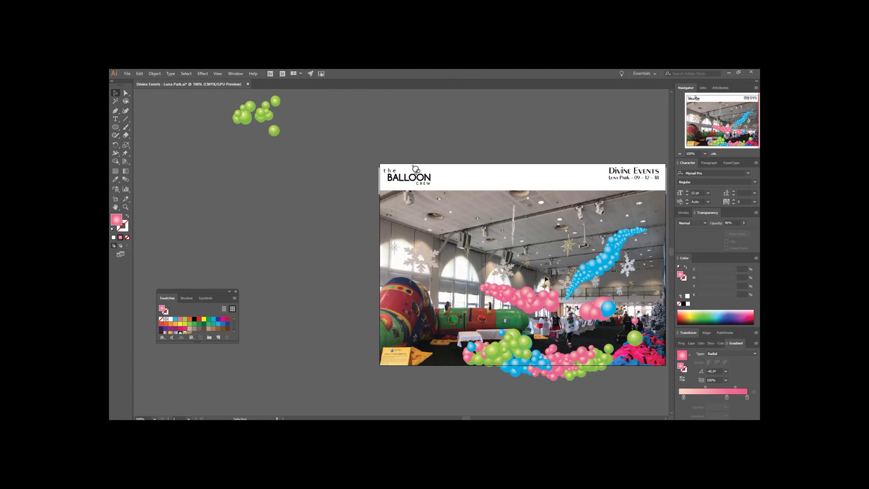
- Copy the upper half of the blue trail above the arched windows and recolor it with the pink balloon gradient using the Eyedropper
click(615, 254)
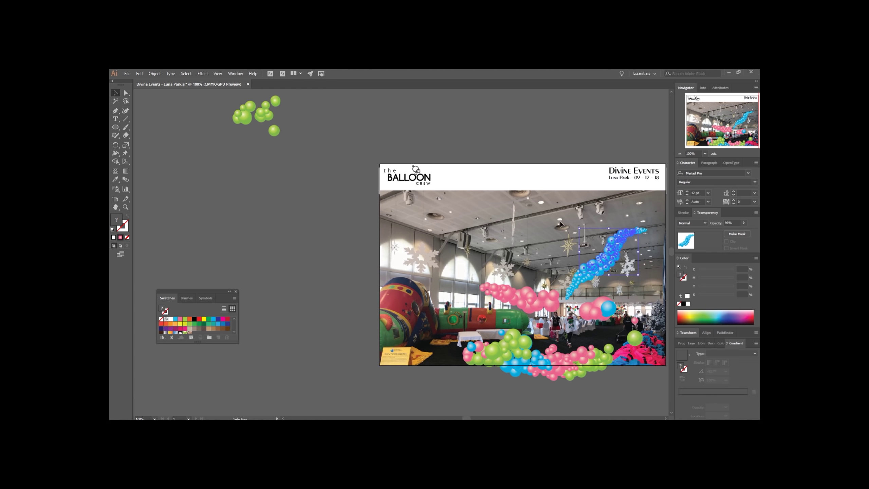
click(652, 253)
click(654, 261)
drag(647, 258, 492, 248)
click(115, 179)
click(513, 299)
click(116, 92)
click(310, 214)
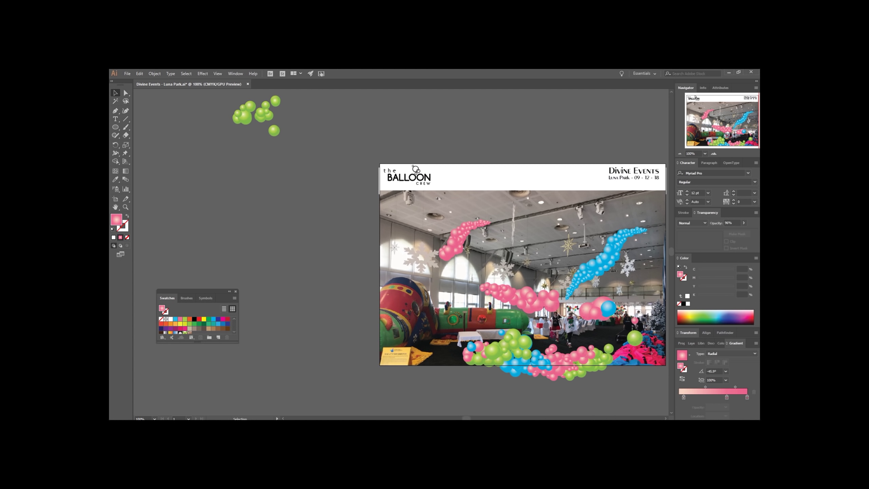
- Join the pink strand to the lower end of the pink curve and adjust its angle to form one winged trail
drag(518, 296, 421, 263)
click(372, 220)
drag(397, 244, 397, 247)
click(400, 259)
- Add a scaled-down copy of the end cluster to the pink trail's left tip to finish the taper
click(405, 254)
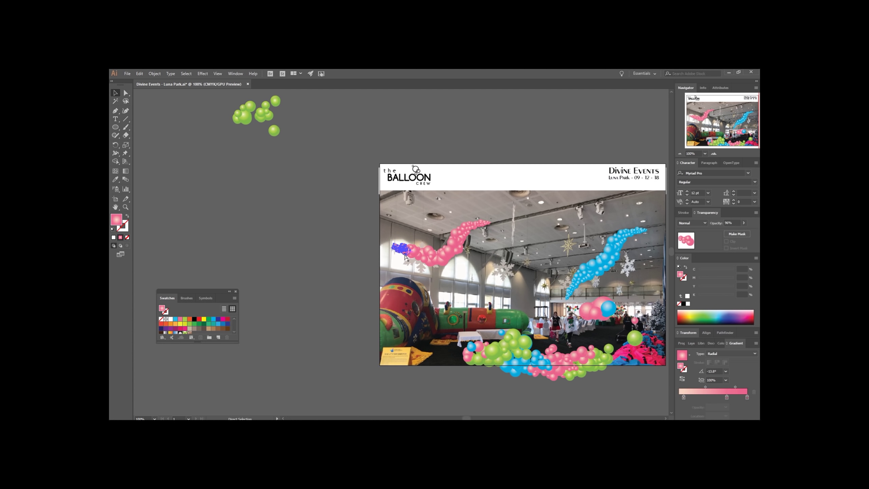
scroll(406, 257, up, 3)
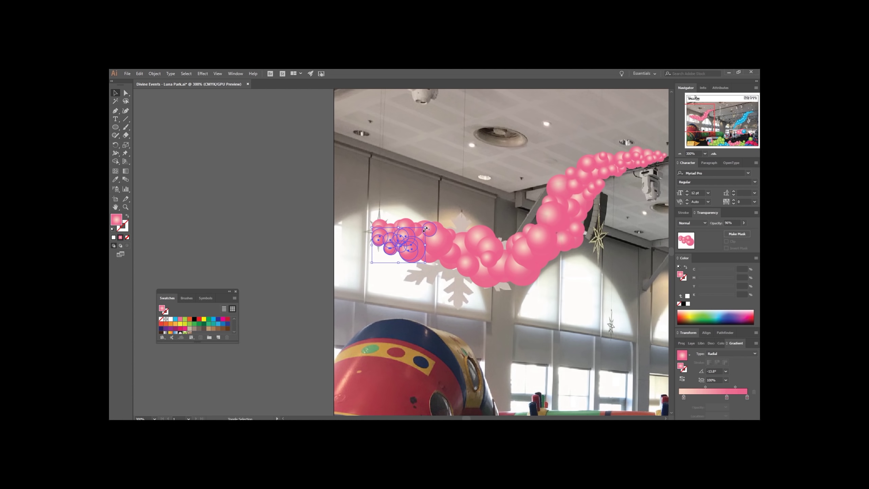
drag(426, 229, 384, 242)
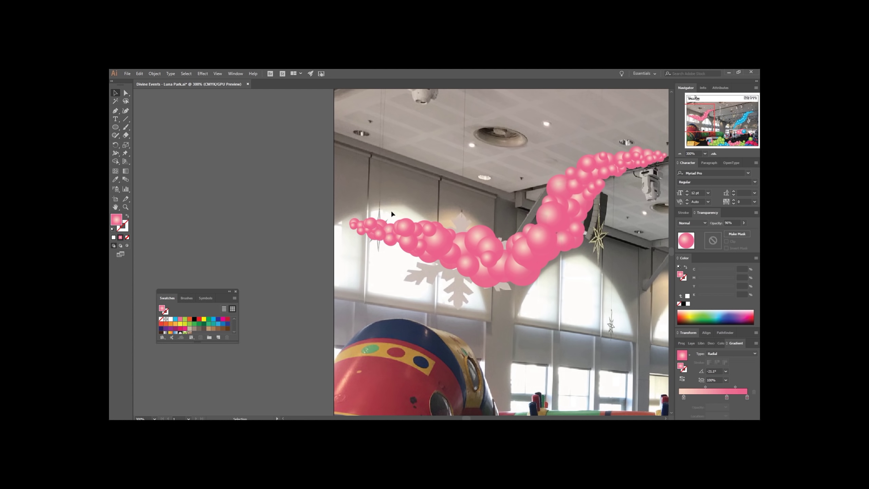
scroll(443, 246, down, 2)
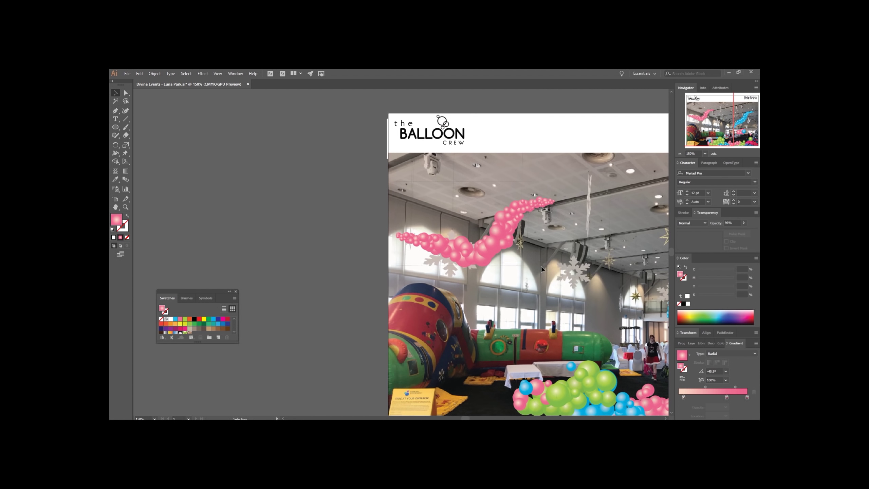
- Move the complete pink trail toward the middle of the hall, closer to the blue trail
drag(545, 267, 563, 275)
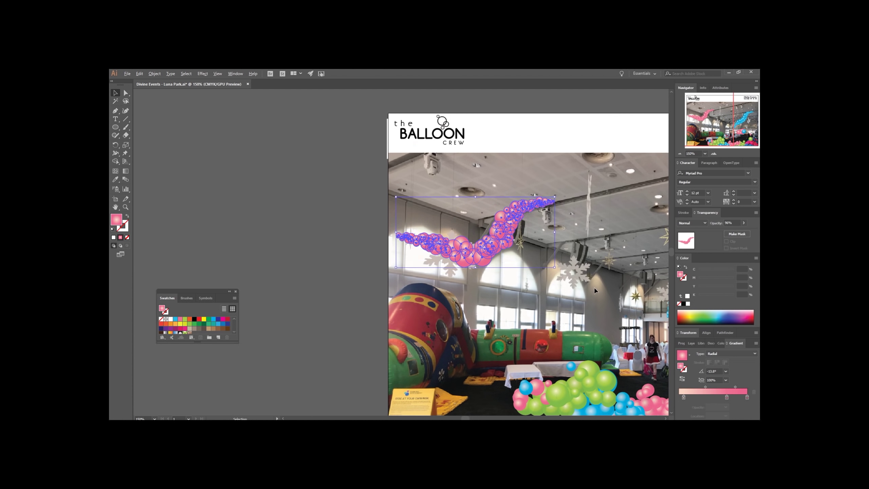
key(ctrl+minus)
drag(469, 254, 548, 262)
click(481, 219)
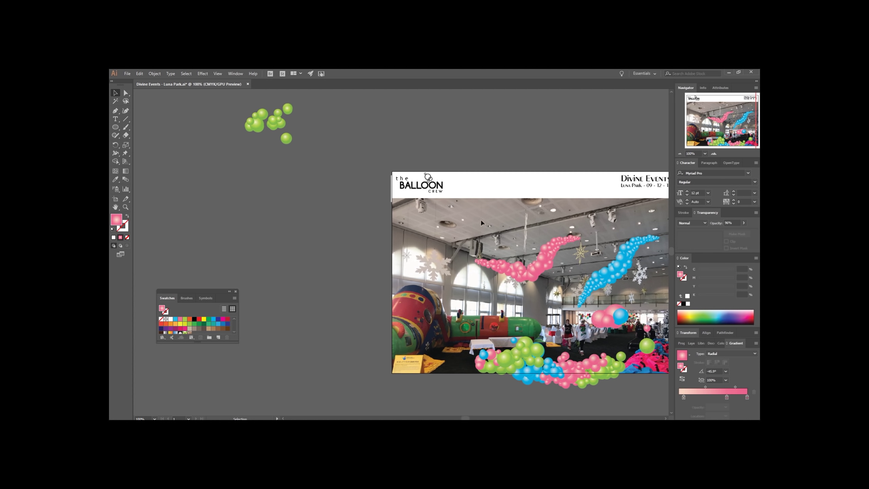
- Clean up the bend of the pink trail by deleting an extra pink balloon
click(518, 267)
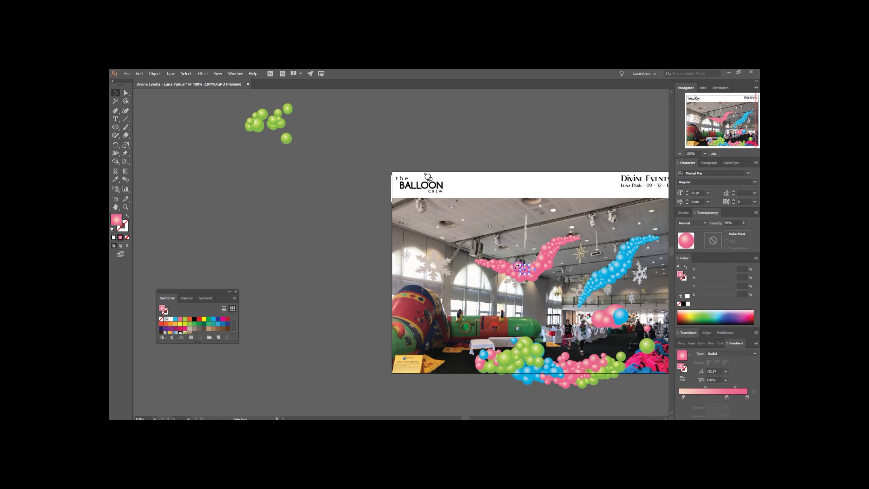
click(516, 268)
key(Delete)
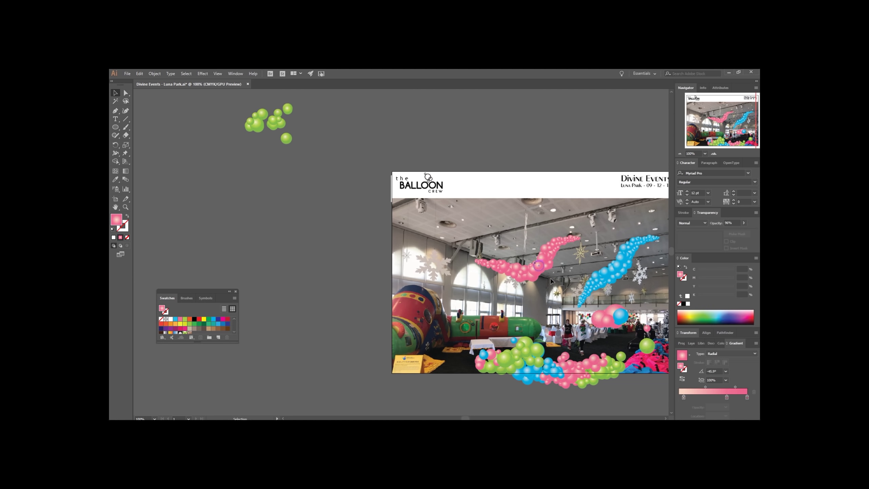
- Move the left green-and-pink section of the floor garland beside the yellow sign, in front of the inflatable
scroll(557, 321, down, 1)
scroll(557, 324, down, 2)
scroll(567, 285, right, 3)
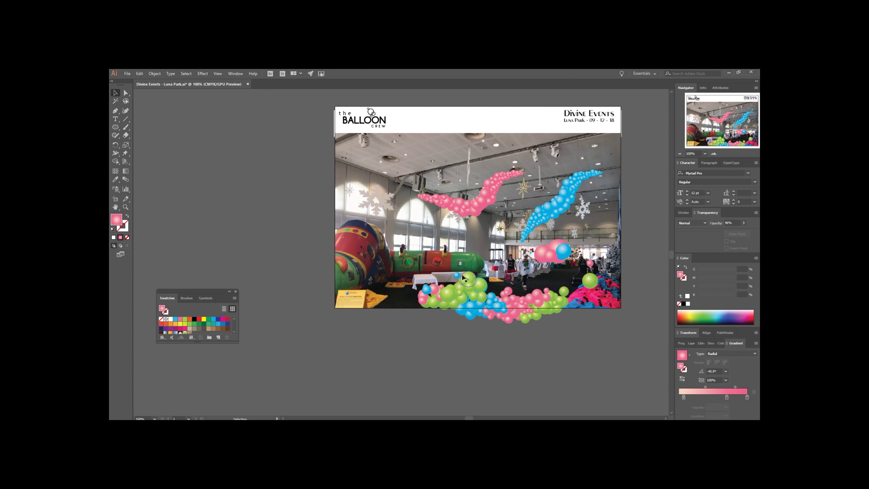
drag(461, 313, 463, 312)
drag(447, 293, 440, 312)
click(422, 314)
drag(398, 270, 450, 296)
click(368, 287)
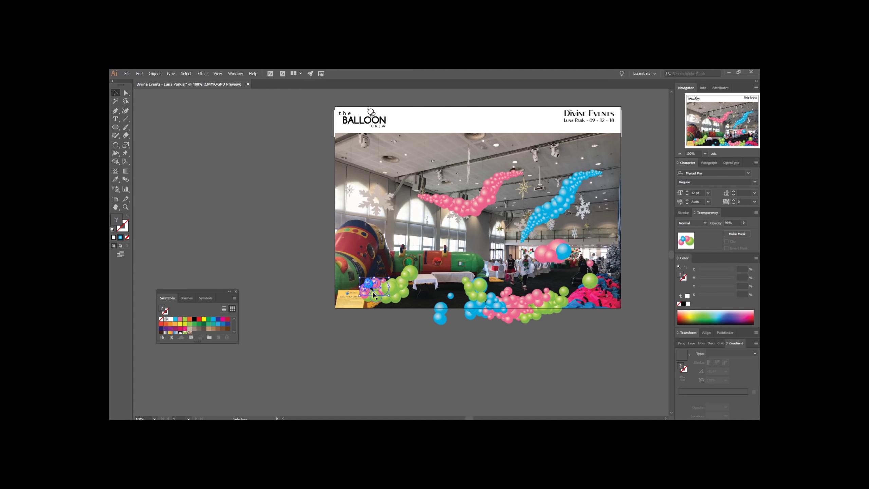
- Delete the blue and pink balloons from the moved section, keeping only its green ones
key(Delete)
key(Delete)
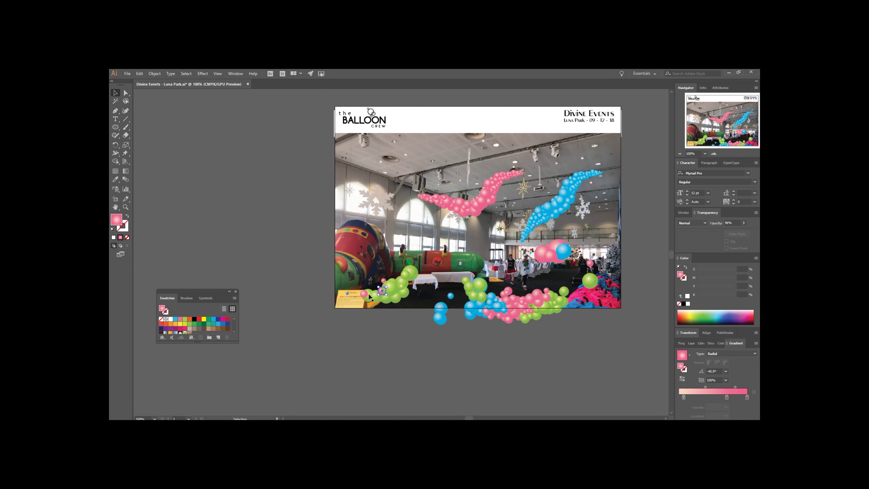
click(380, 291)
key(Delete)
- Duplicate the green cluster and overlap the copy on its upper end to lengthen and thicken the green trail
click(416, 306)
key(ctrl+c)
key(ctrl+v)
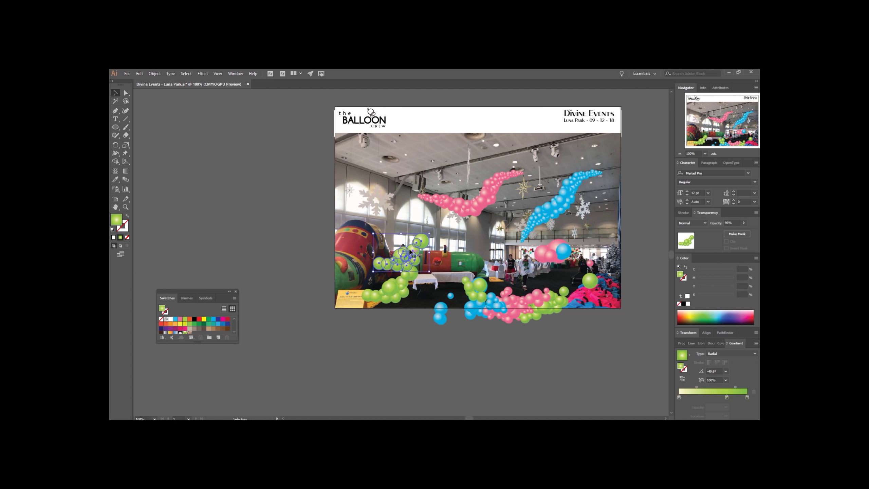
mouse_move(412, 255)
mouse_down()
mouse_move(430, 279)
mouse_move(445, 263)
mouse_move(401, 288)
mouse_move(422, 266)
mouse_up()
click(447, 269)
drag(409, 287, 420, 266)
click(433, 272)
click(438, 254)
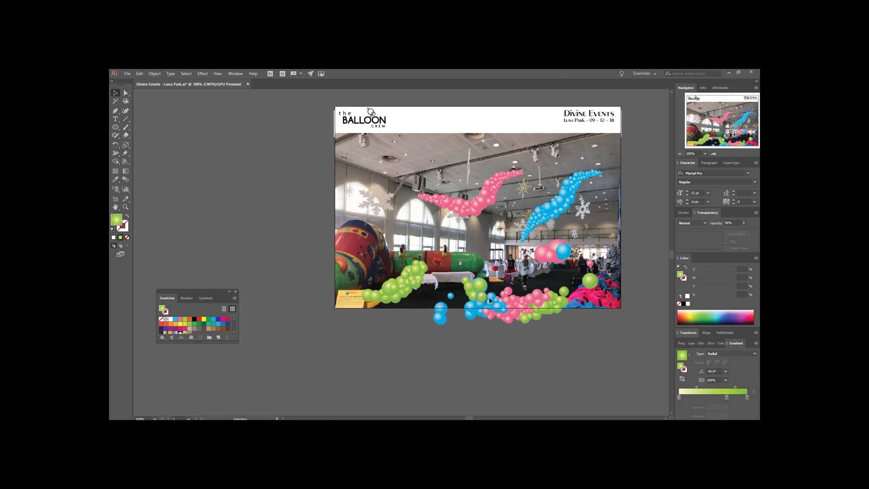
- Delete the rest of the floor garland, the pink-and-blue cluster near the balcony, and the remaining stray balloons
drag(489, 291, 641, 355)
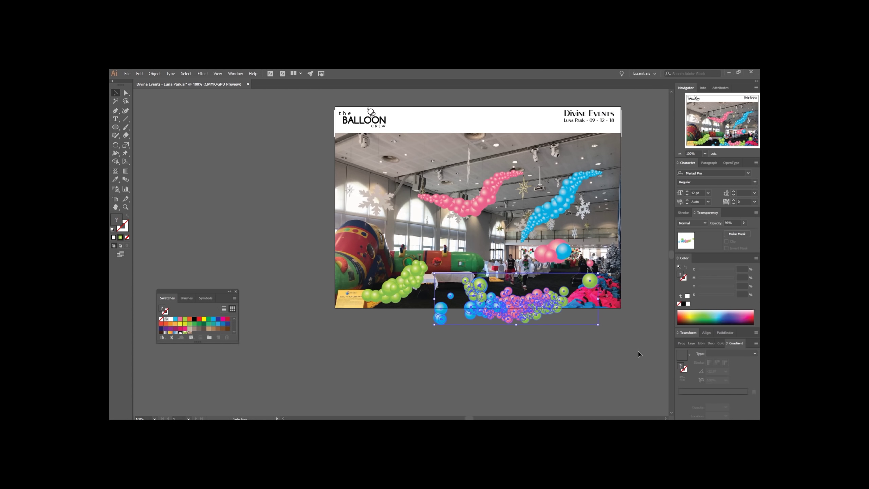
key(Delete)
click(538, 252)
key(Delete)
click(439, 317)
key(Delete)
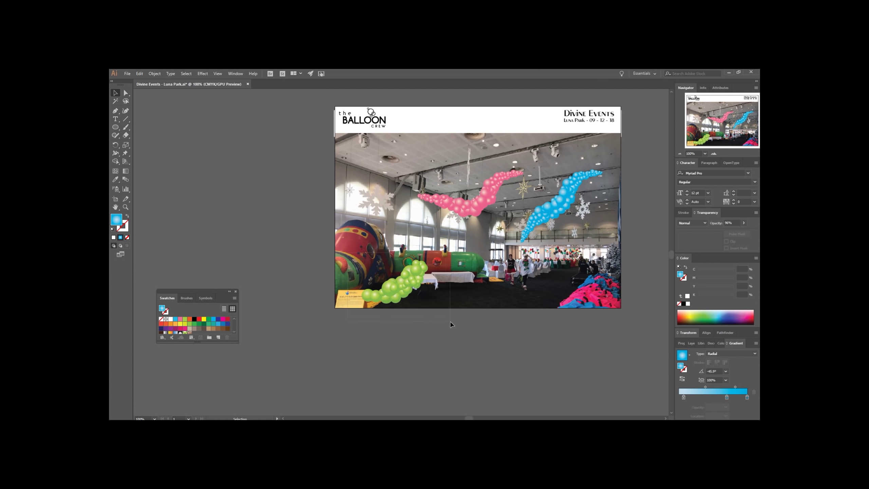
- Stretch the green trail by shifting its upper section outward, and select its lower section
drag(451, 322, 450, 322)
drag(428, 260, 437, 254)
click(359, 276)
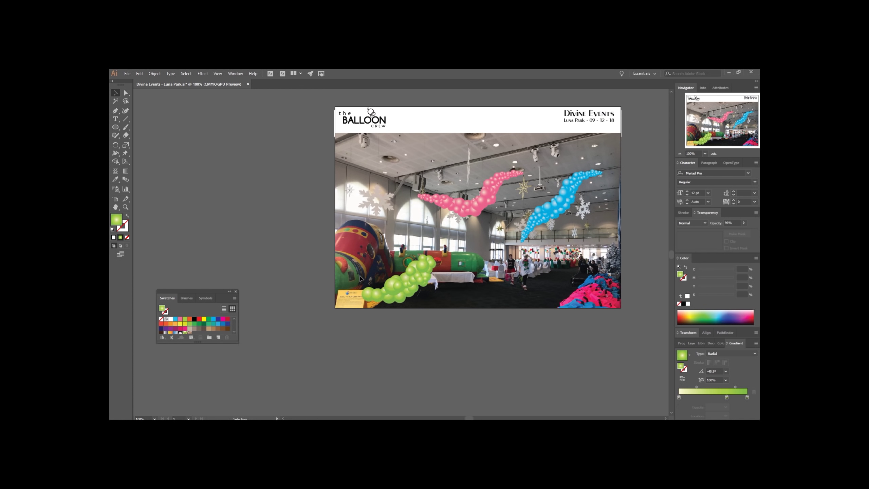
click(393, 304)
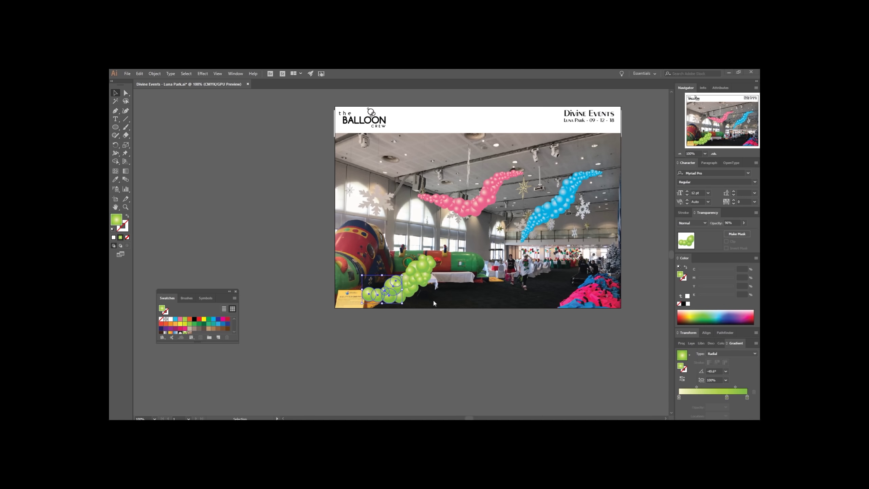
- Switch to Chrome, browse the Grinch Whoville images, and search Google Images for "grinch whoville balloons"
key(alt+Tab)
click(310, 94)
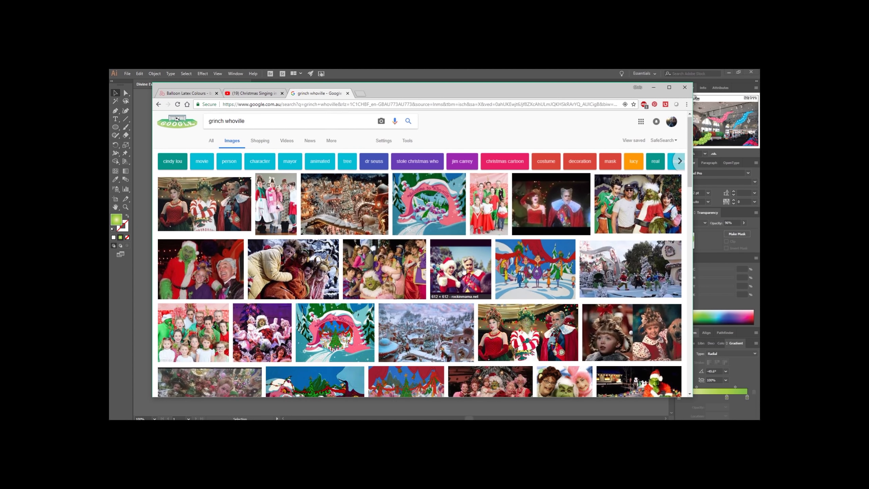
scroll(479, 273, down, 6)
scroll(346, 228, up, 10)
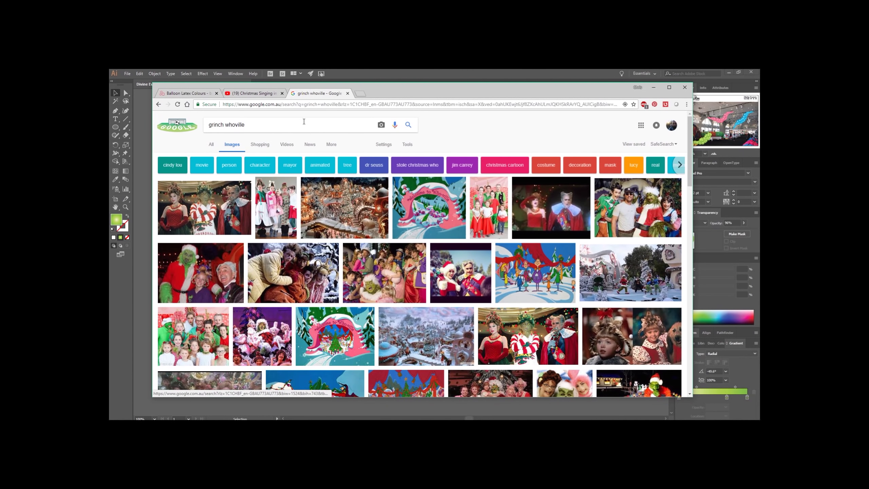
click(304, 121)
text(balloons)
key(Return)
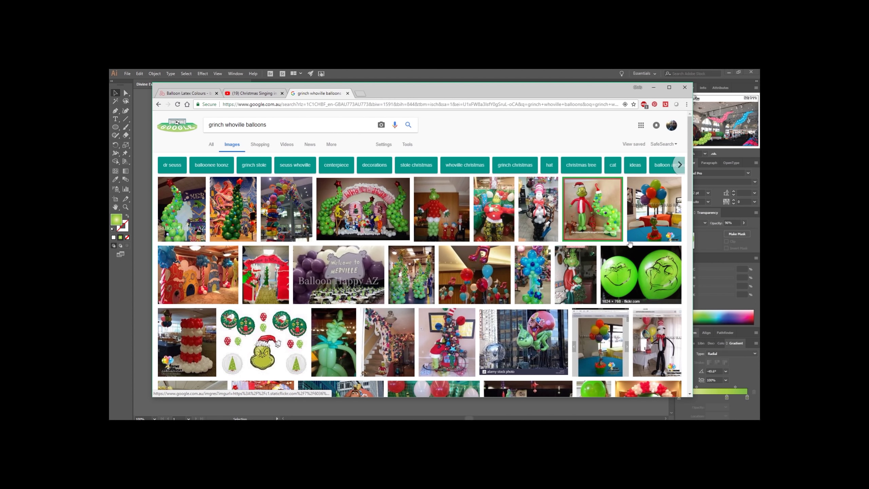
- Look through the Grinch Whoville balloon image results for trail ideas and switch back to Illustrator
scroll(465, 275, down, 6)
scroll(465, 275, down, 3)
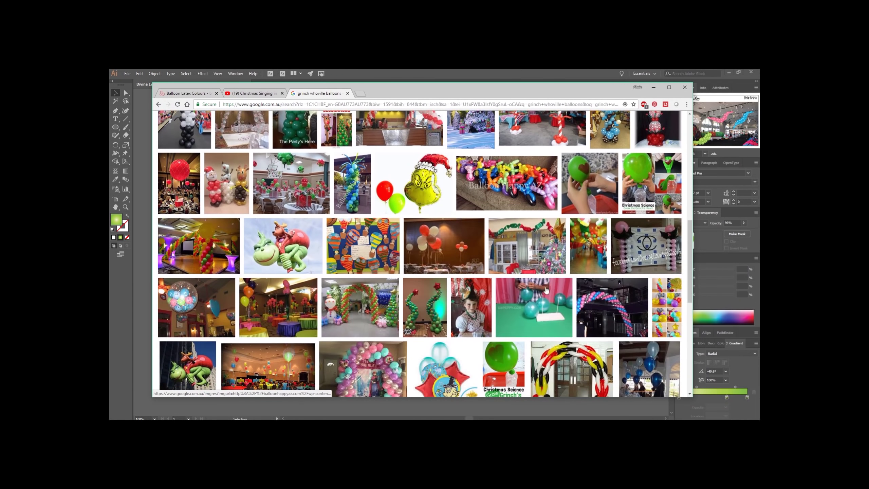
scroll(412, 215, up, 4)
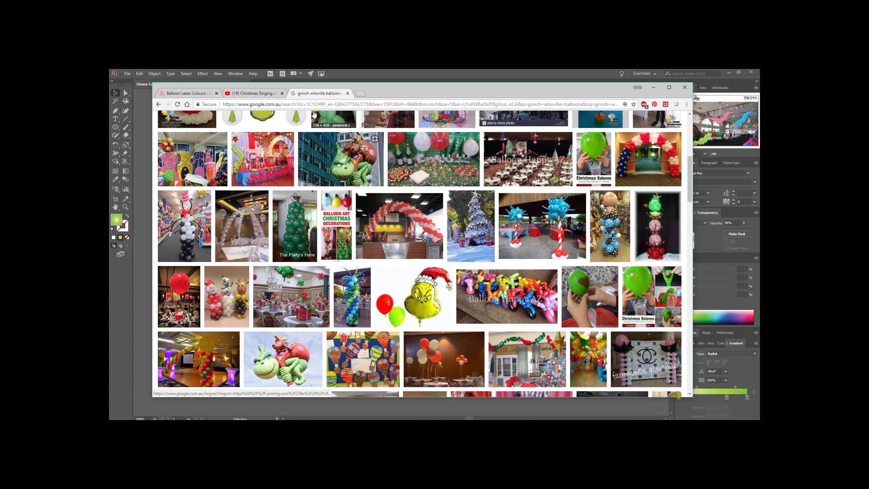
click(402, 75)
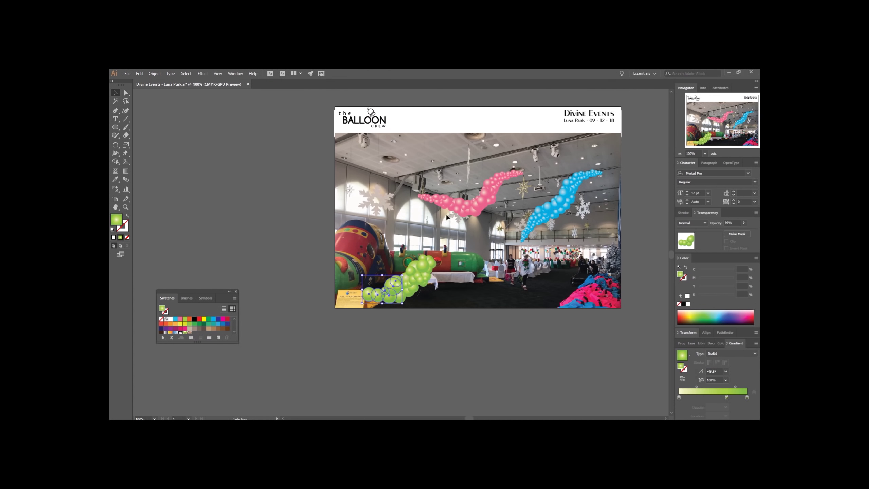
- Shorten the green trail by deleting the balloons at its upper end, including the single leftover one
click(363, 253)
click(428, 257)
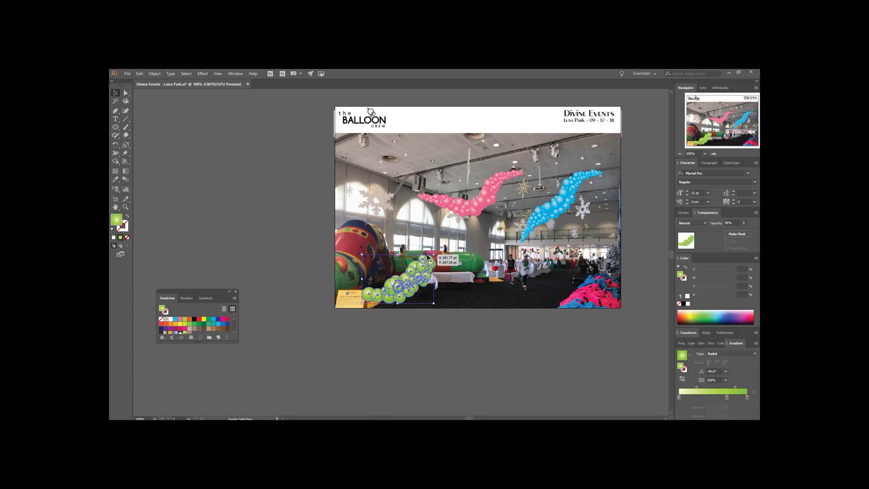
drag(435, 254, 426, 260)
click(431, 266)
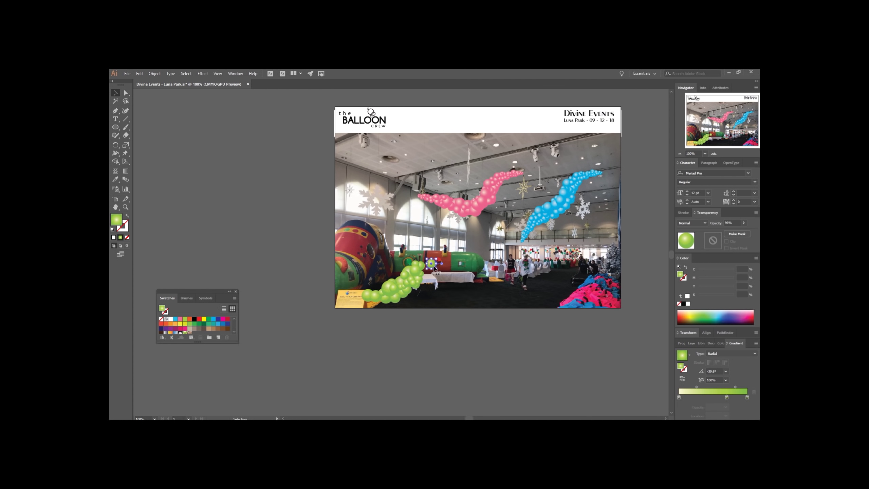
key(Delete)
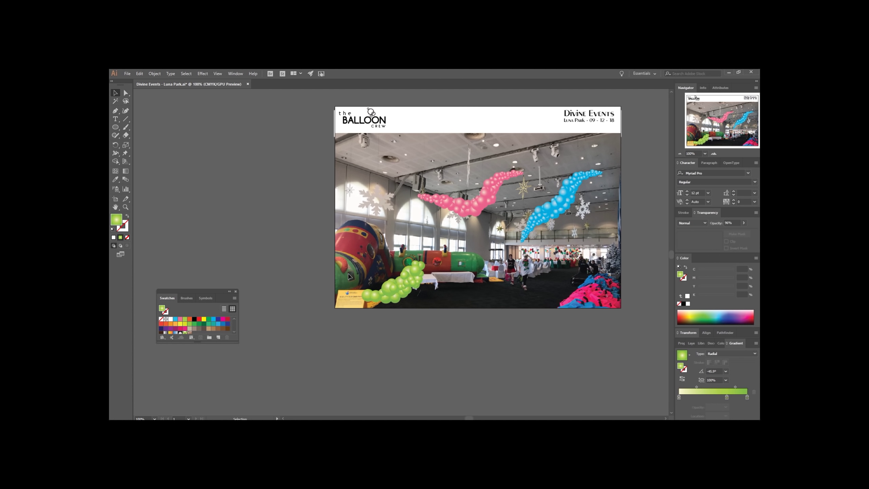
- Save the mock-up as a separate Illustrator file named "Divine Events - Luna Park - b"
click(127, 73)
click(151, 141)
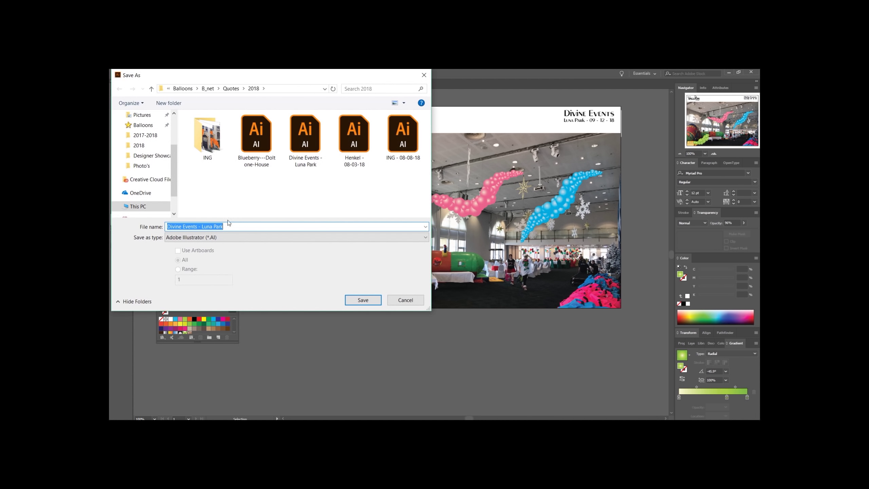
click(234, 229)
key(Escape)
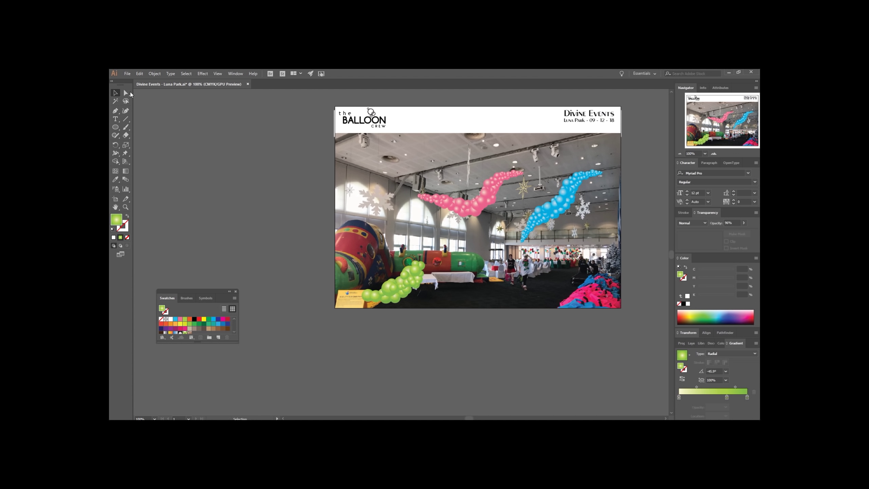
- Open the file "Divine Events - Luna Park" to check the original layout, and close it again
click(127, 73)
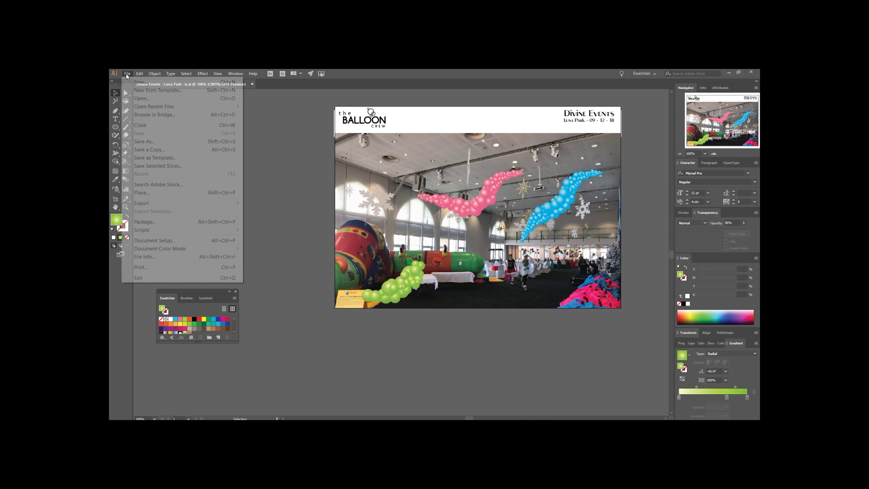
click(135, 99)
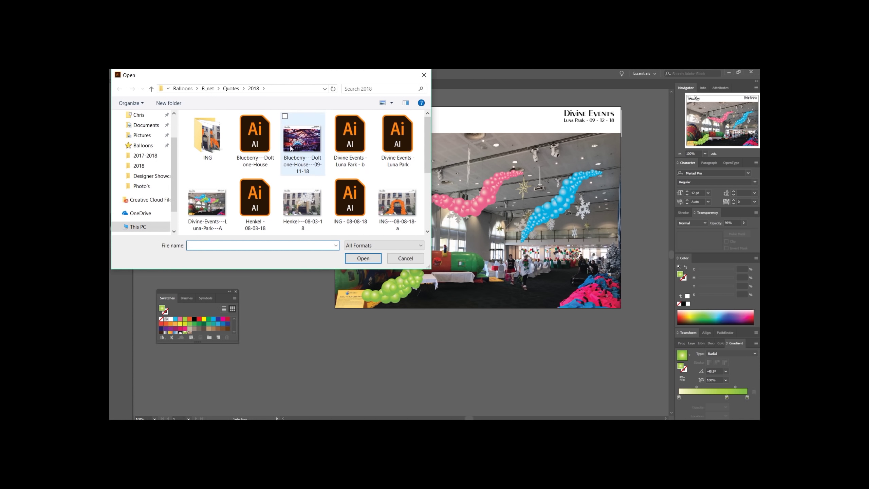
click(339, 144)
key(Return)
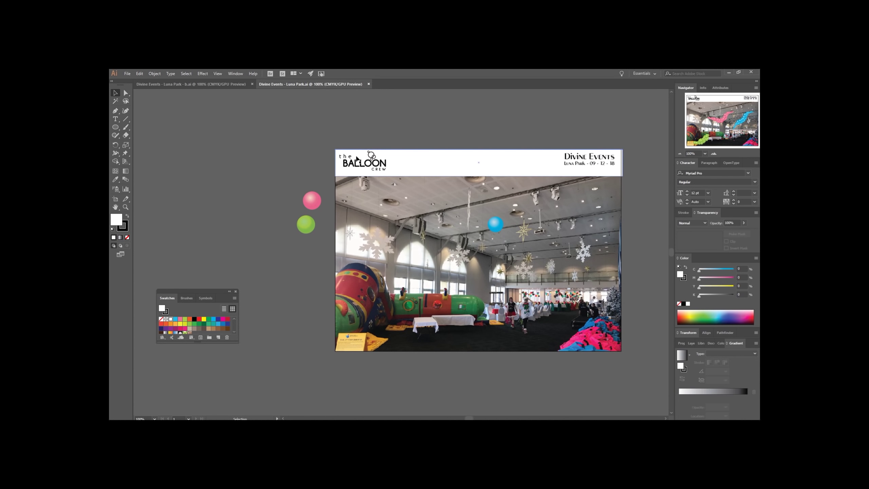
click(368, 84)
- Copy the green cluster, shrink the copies, and place them rotated at both ends of the green trail to lengthen it
drag(422, 314, 433, 322)
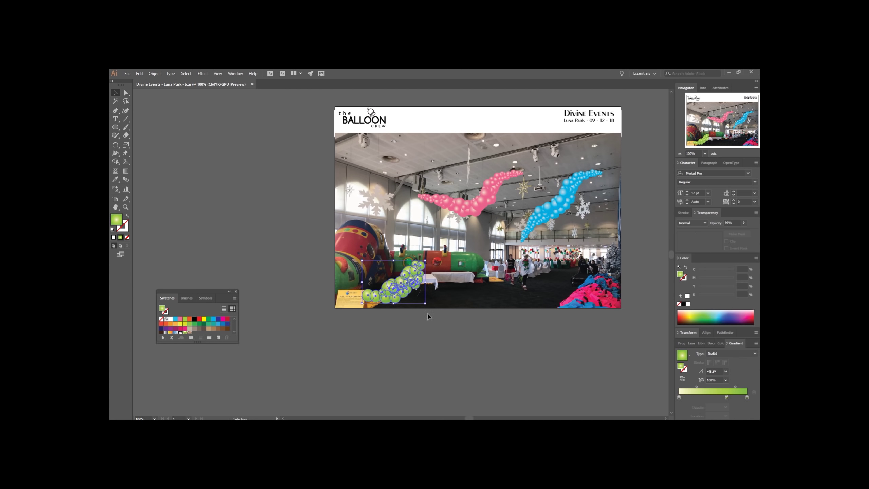
key(ctrl+v)
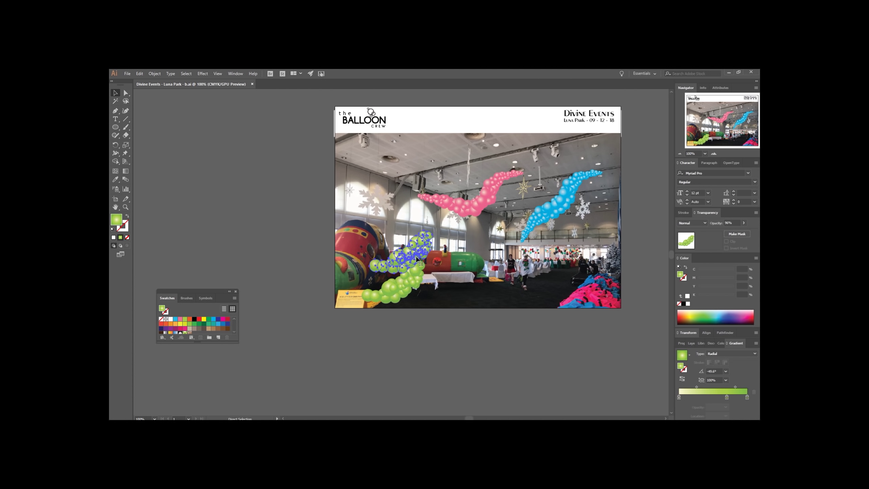
drag(433, 230, 379, 288)
click(443, 244)
key(r)
drag(448, 284, 459, 324)
key(v)
click(439, 293)
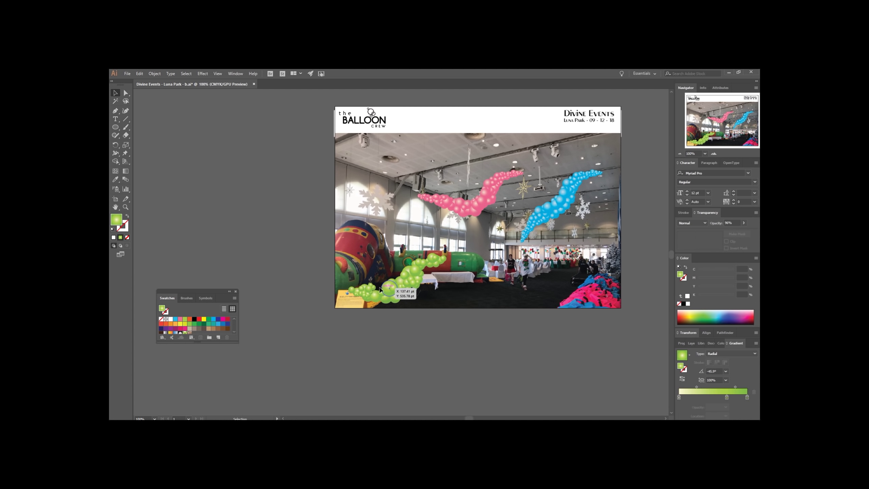
- Rearrange the balloons bulging from the green trail's middle so the trail runs in a more even line
mouse_move(370, 289)
mouse_down()
mouse_move(359, 288)
mouse_move(402, 298)
mouse_move(379, 303)
mouse_up()
click(384, 301)
click(384, 311)
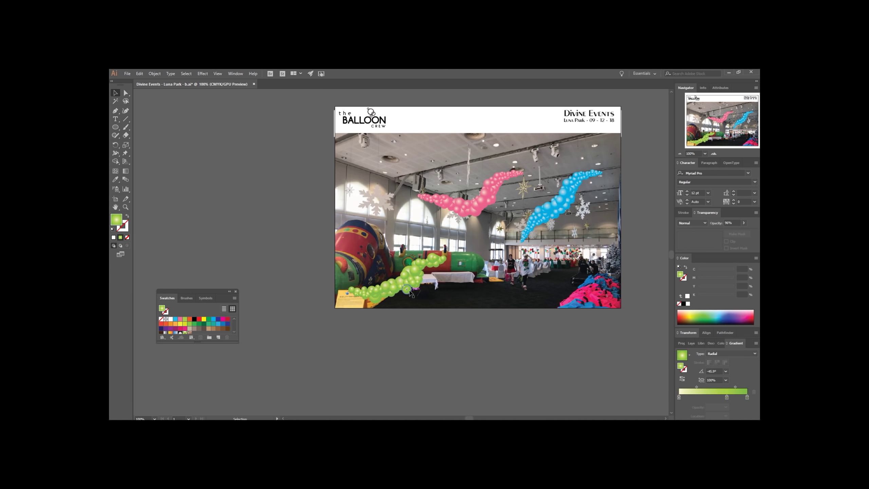
click(409, 290)
scroll(415, 287, up, 1)
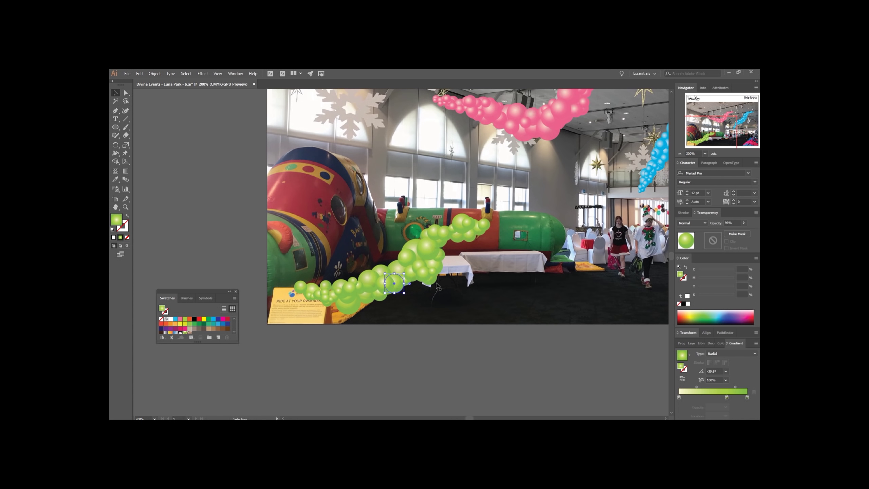
drag(436, 262, 465, 235)
click(416, 247)
click(404, 240)
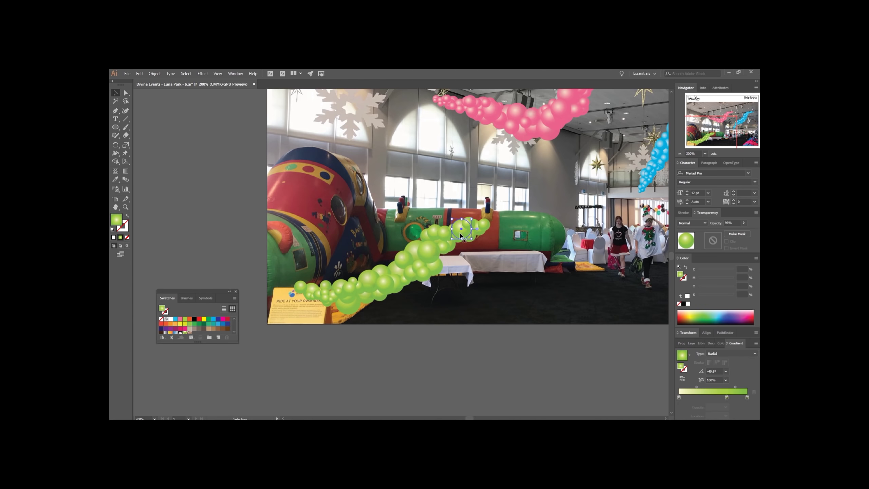
- Move and rotate the small balloons at the green trail's upper end outward to continue its slope over the inflatable
key(ctrl+shift+a)
click(478, 234)
click(527, 262)
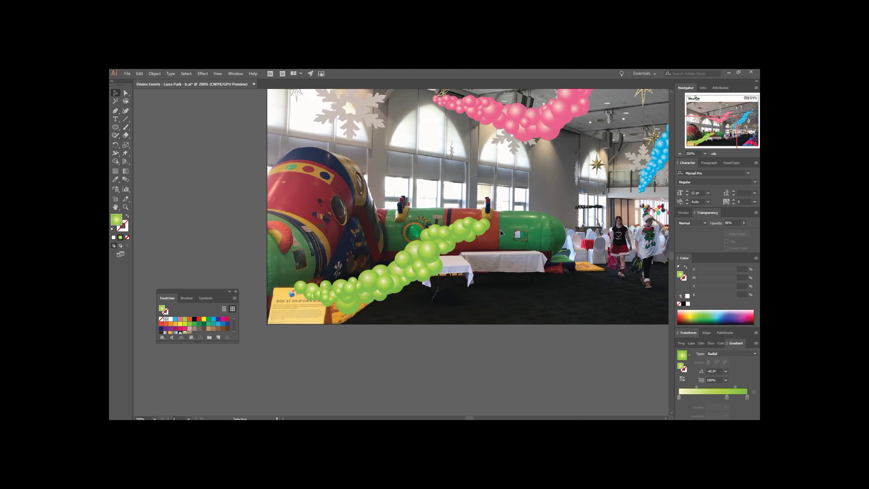
key(Delete)
drag(499, 231, 446, 252)
key(ctrl+z)
key(r)
key(v)
click(525, 205)
click(468, 236)
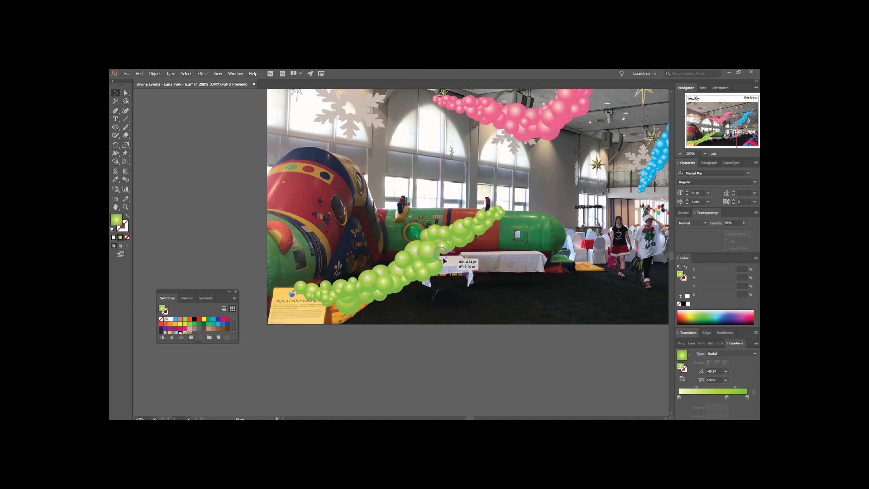
- Tuck the balloons hanging below the green trail's lower section up into the trail
click(348, 302)
drag(354, 311, 304, 292)
click(407, 324)
click(420, 250)
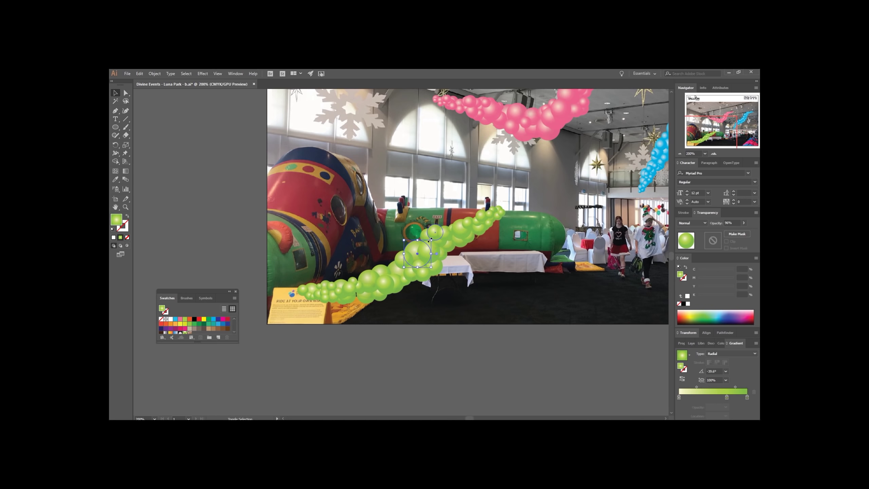
- Shift and rotate balloons along the underside of the green trail's middle to fill it out
drag(431, 240, 449, 256)
click(508, 273)
click(488, 252)
drag(573, 256, 573, 257)
key(r)
drag(432, 256, 436, 260)
key(v)
- Rotate the green trail's upper section and tip upward to give the trail a rising curve
click(442, 198)
key(r)
drag(499, 241, 530, 262)
key(v)
click(500, 223)
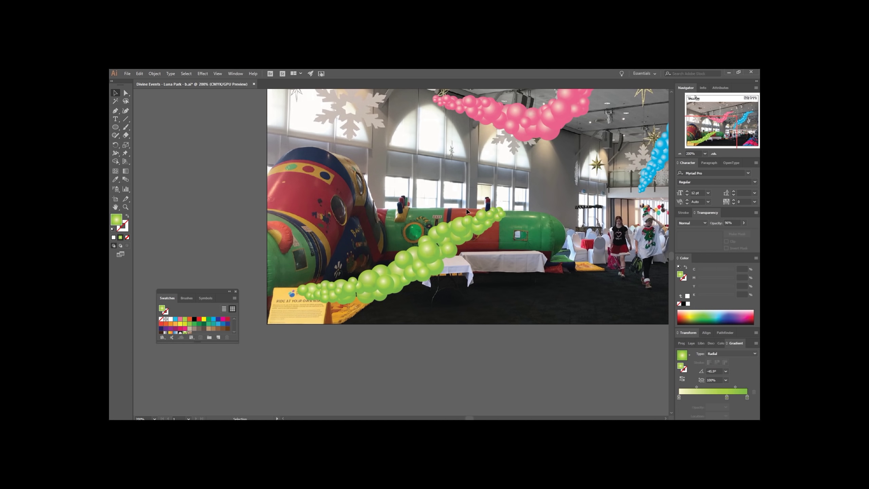
drag(468, 211, 465, 232)
key(r)
drag(525, 219, 501, 192)
key(v)
click(489, 225)
- Tuck the balloon sticking out below the green trail's middle back into the trail
drag(460, 244, 439, 245)
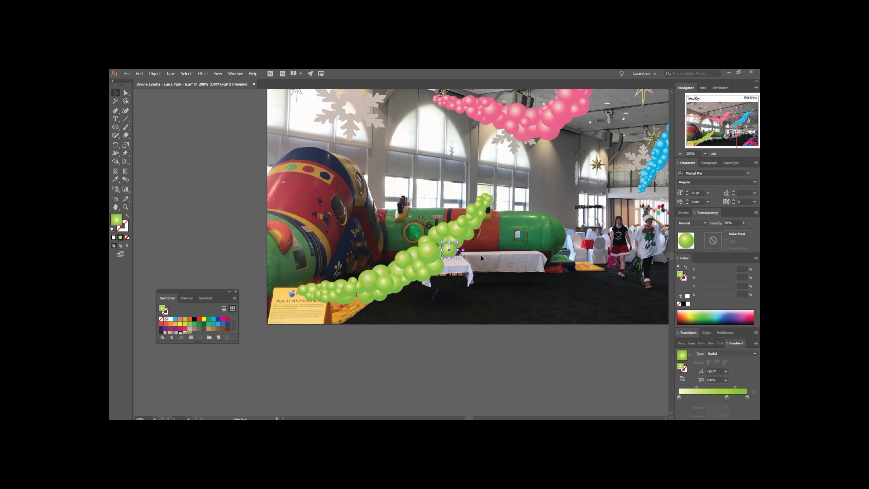
key(ctrl+equal)
key(ctrl+equal)
key(ctrl+equal)
drag(442, 272, 433, 246)
scroll(433, 272, down, 5)
click(402, 270)
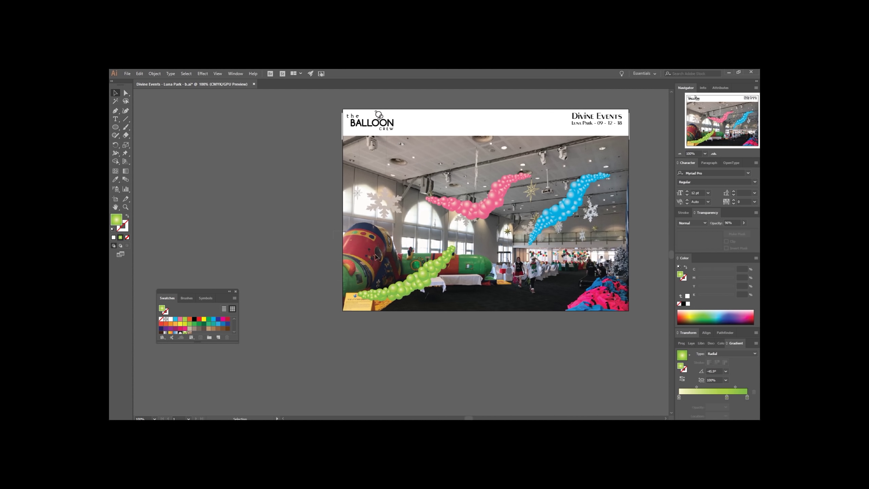
- Select the whole green trail, move it up between the pink and blue trails, and rotate it to slope the opposite way
click(386, 303)
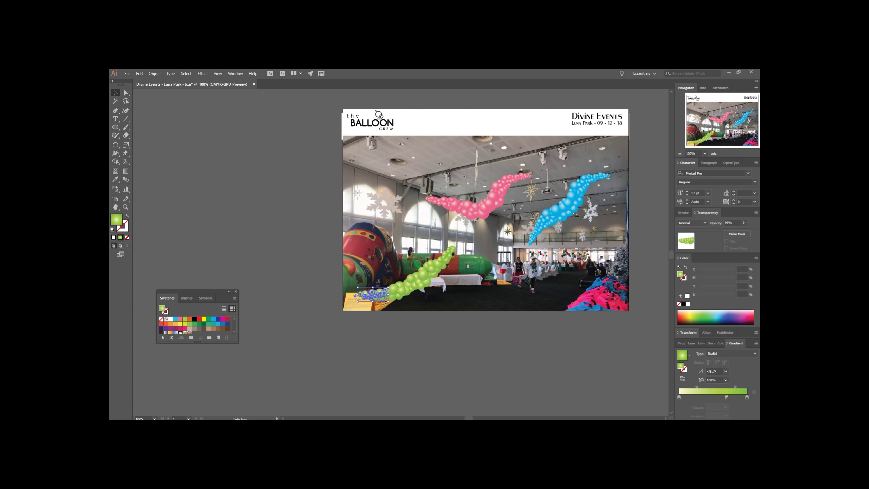
click(432, 306)
drag(454, 314, 455, 315)
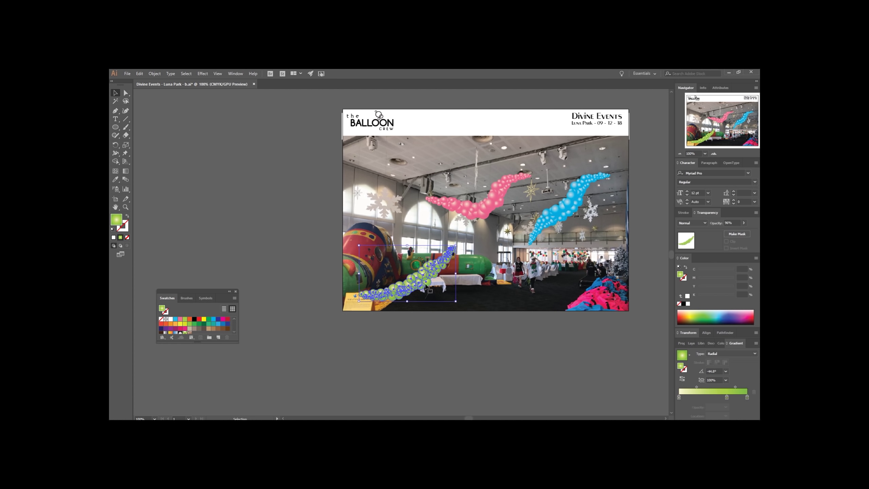
drag(431, 275, 523, 199)
key(r)
drag(585, 218, 540, 288)
key(v)
drag(515, 208, 539, 206)
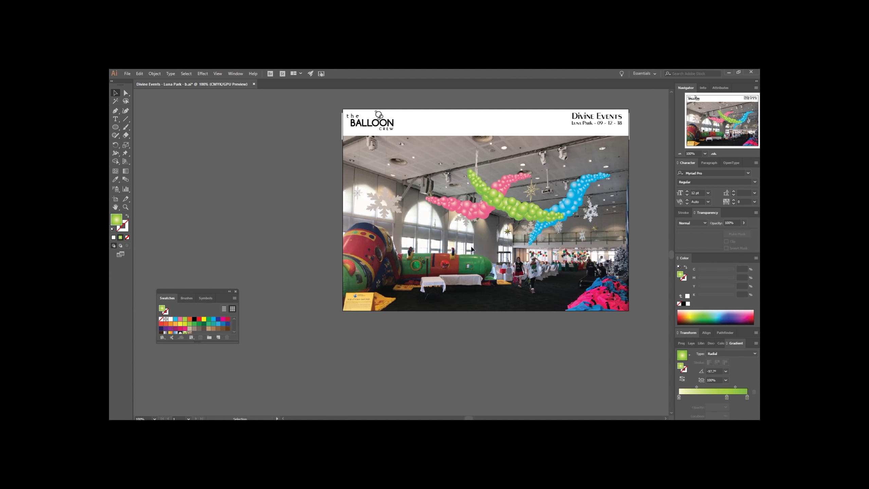
- Move the green trail down clear of the others and group the pink trail's balloons without the blue one
drag(523, 207, 463, 269)
click(464, 177)
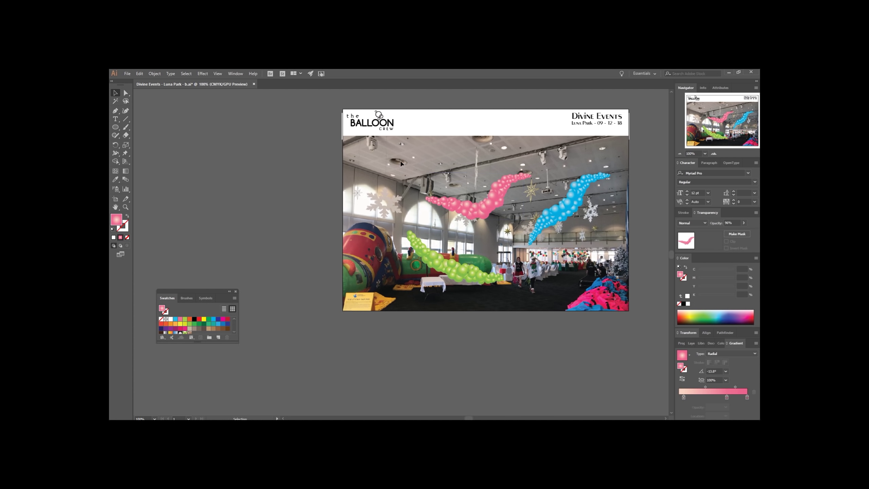
drag(537, 226, 537, 227)
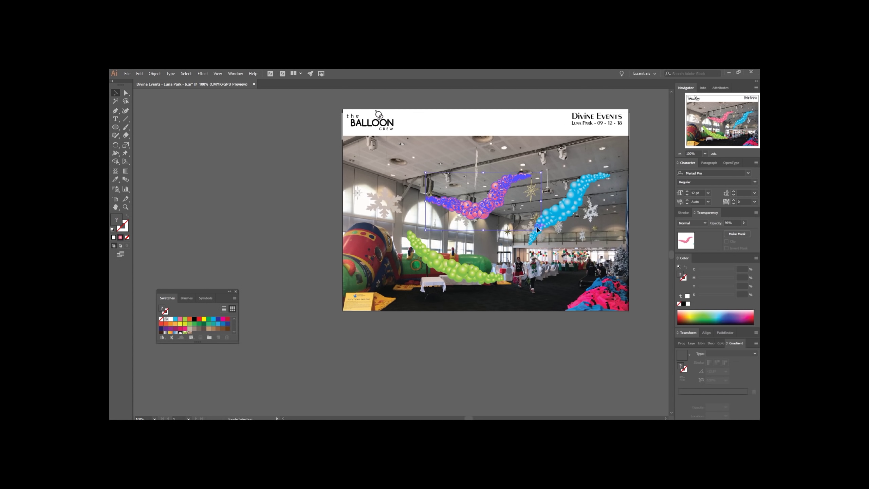
shift+click(538, 226)
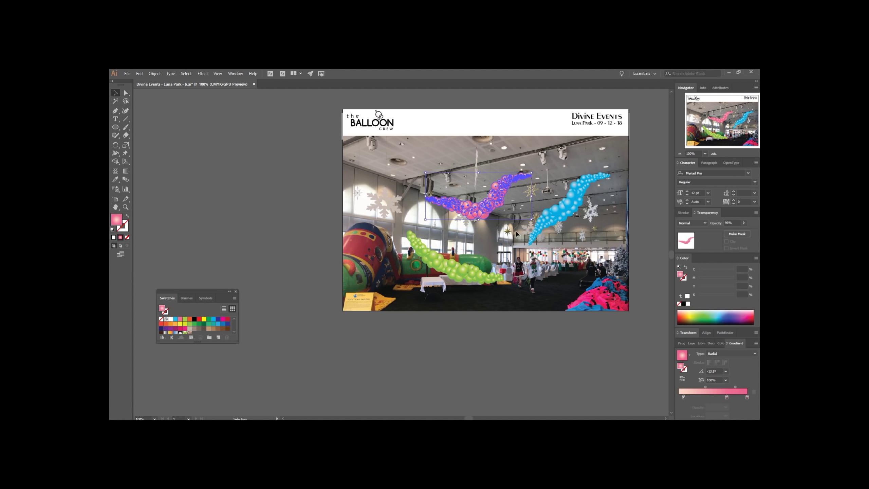
key(ctrl+g)
- Reposition the pink and blue trails closer together under the ceiling and lay the green trail across both
click(540, 197)
drag(518, 179, 488, 168)
click(614, 267)
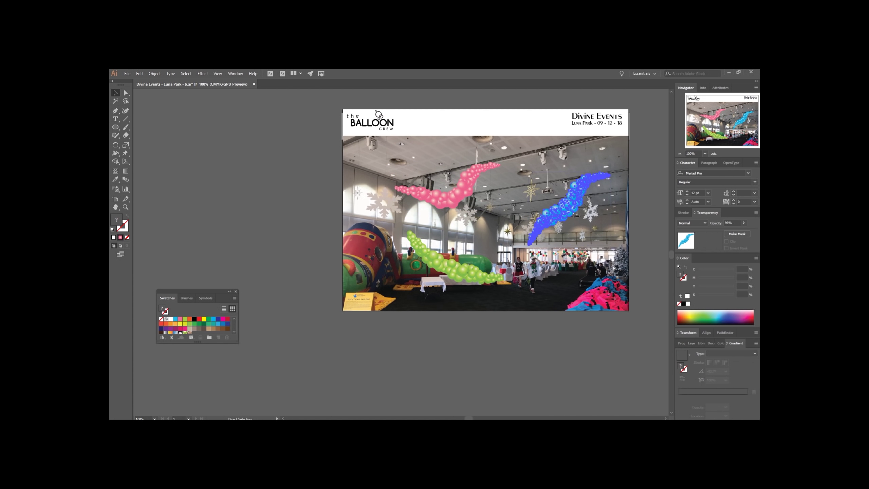
drag(478, 279, 492, 188)
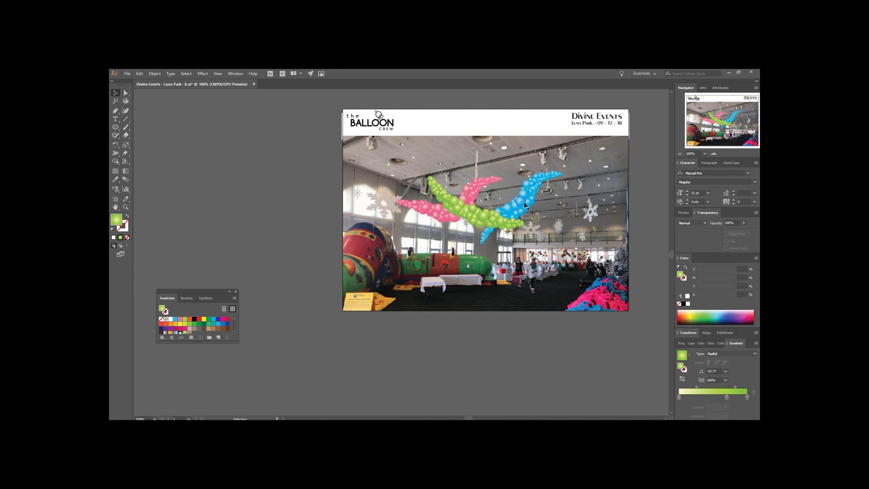
- Duplicate the blue trail over the inflatable and rotate the copy so it slopes down toward the tables
click(526, 205)
key(ctrl+c)
key(ctrl+v)
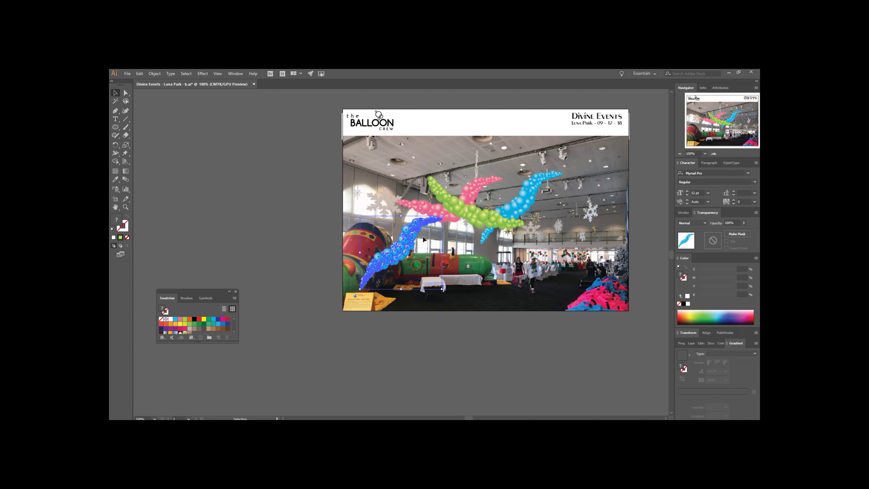
key(r)
drag(502, 240, 446, 363)
key(v)
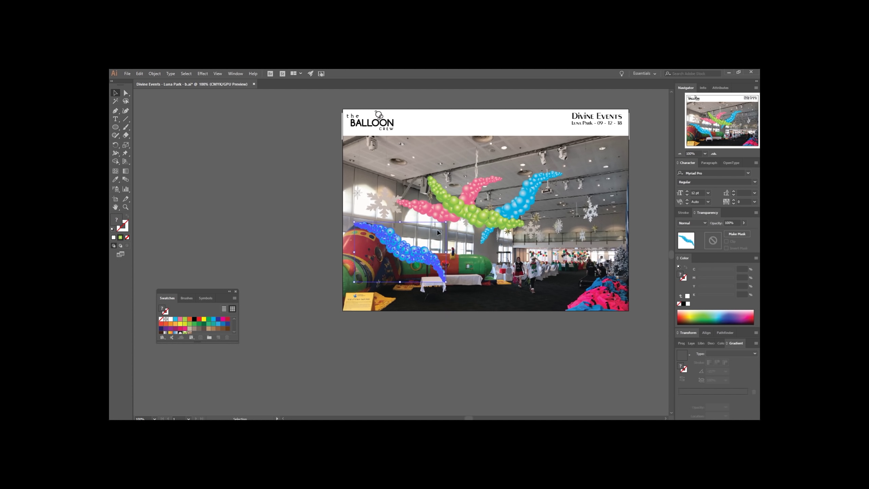
- Isolate the blue copy's group and rotate its lower section outward
double_click(457, 266)
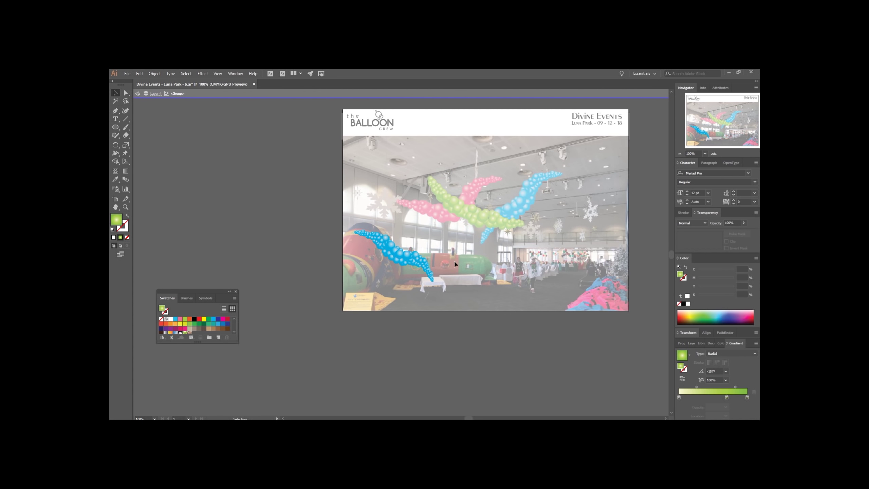
click(417, 263)
key(r)
drag(418, 258, 470, 263)
key(v)
click(459, 276)
click(432, 266)
key(r)
key(v)
click(469, 255)
- Rotate successive segments of the blue copy's lower tail outward so it curves toward the right above the tables
click(429, 267)
click(459, 271)
click(430, 266)
key(r)
key(v)
drag(469, 244, 461, 249)
click(447, 272)
key(r)
key(v)
click(456, 266)
- Rotate the blue copy's upper section and its tip more upright to bend the trail into a steeper arc
click(382, 259)
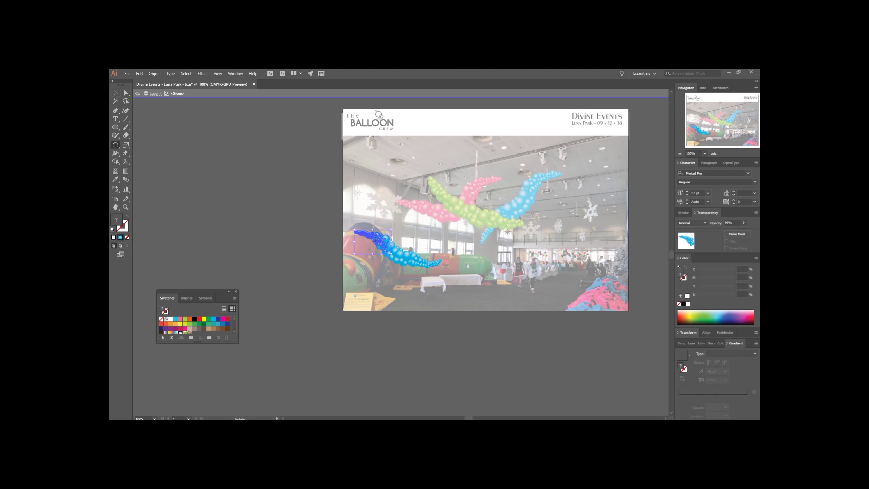
key(r)
drag(375, 209, 383, 239)
key(v)
click(416, 225)
key(r)
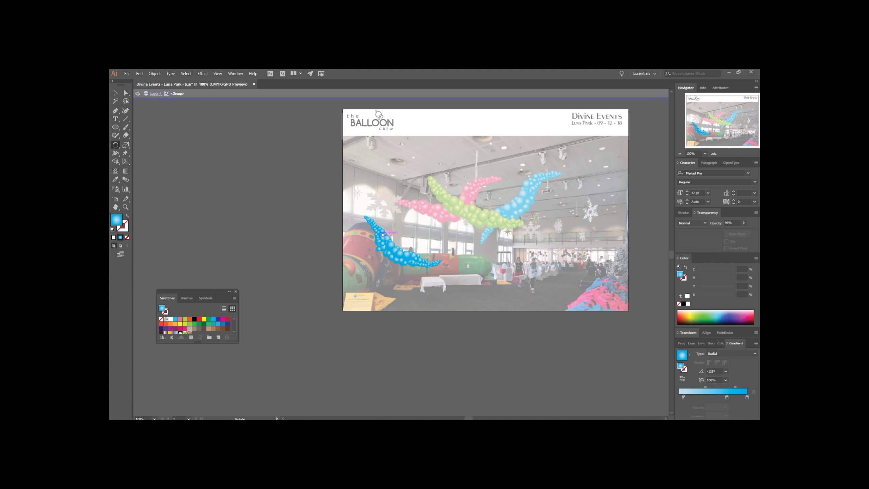
click(380, 231)
key(r)
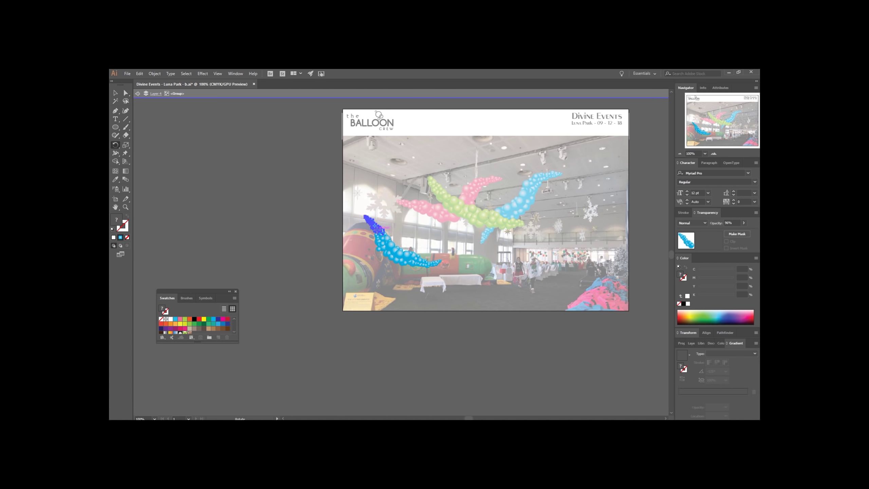
drag(380, 233, 397, 220)
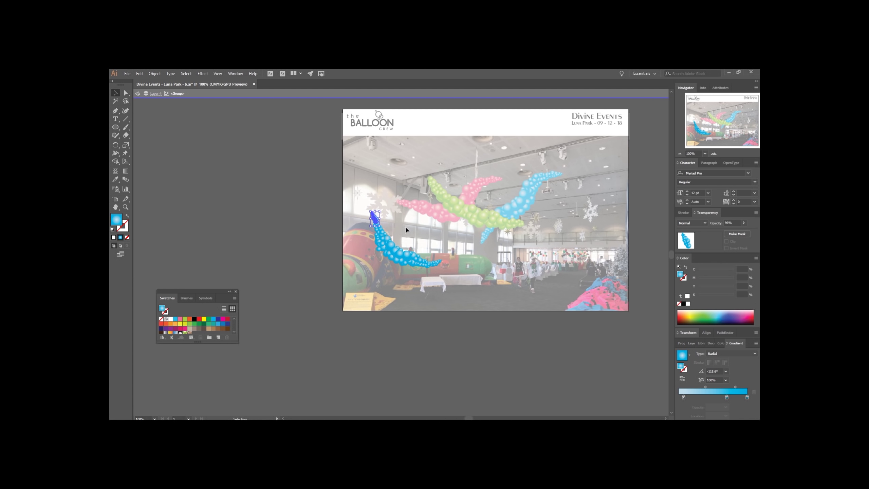
- Move the blue copy's upper tip up away from the body to lengthen the trail, and leave group isolation
click(407, 235)
drag(386, 225, 373, 210)
click(365, 225)
double_click(365, 225)
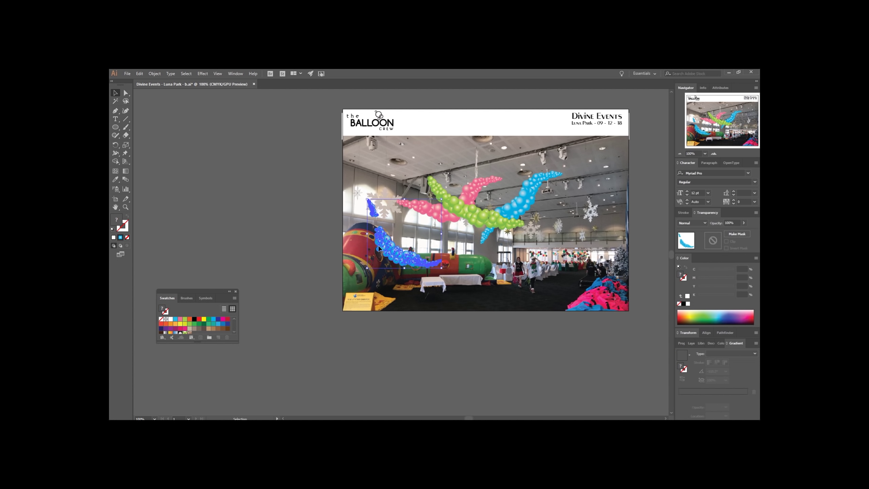
- Isolate the blue copy's group again and adjust individual balloons along the underside of its bend to fill out the curve
double_click(379, 253)
mouse_move(380, 251)
mouse_down()
mouse_move(379, 239)
mouse_move(389, 252)
mouse_up()
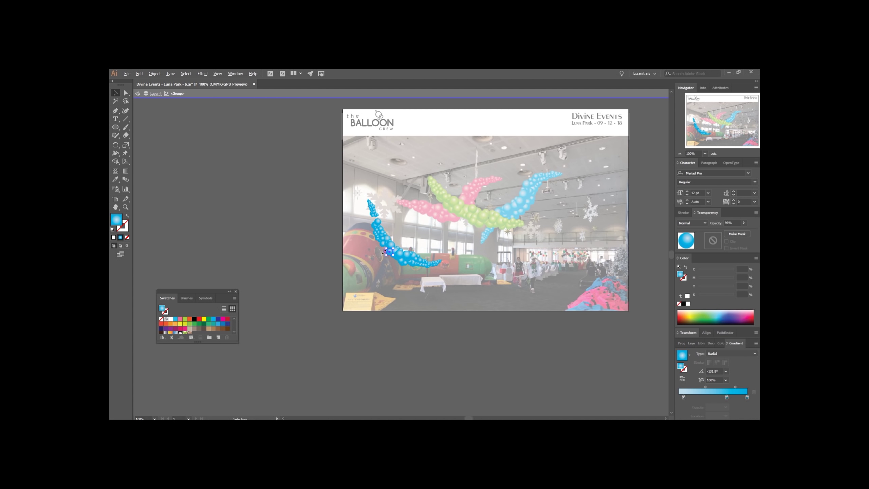
scroll(385, 252, up, 4)
click(391, 250)
key(Delete)
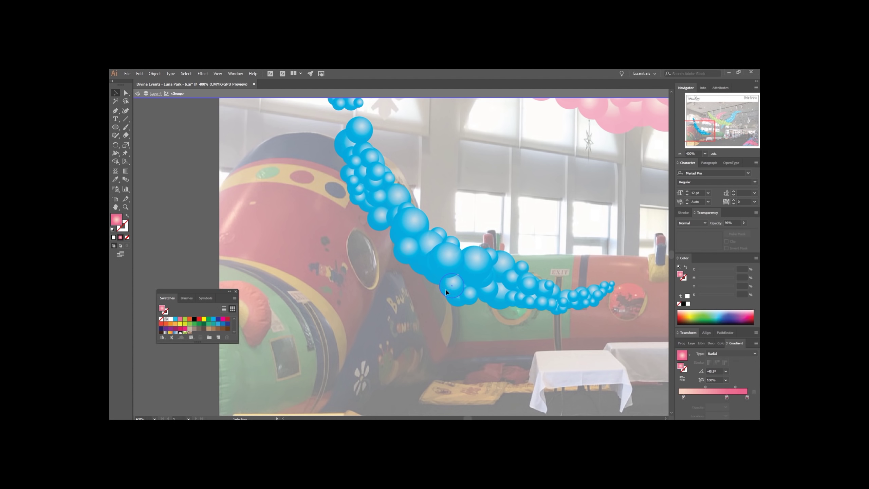
drag(381, 238, 385, 241)
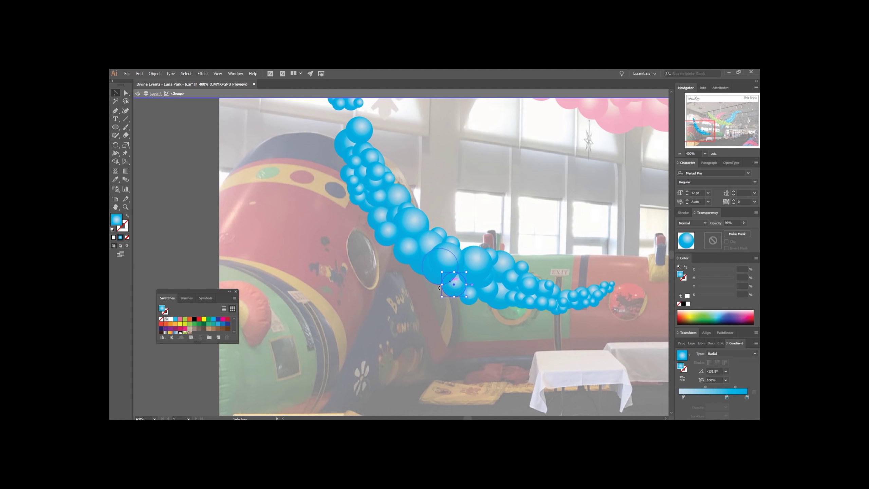
click(421, 287)
scroll(401, 248, down, 2)
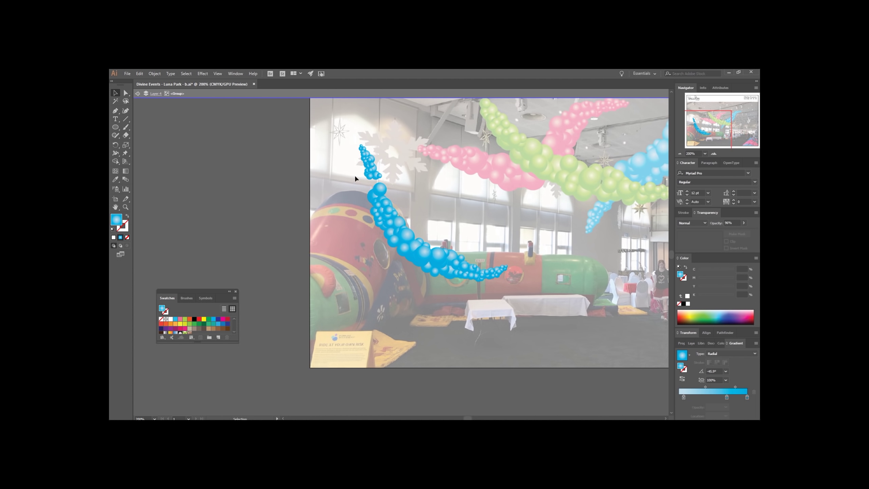
- Duplicate balloons from the blue copy's upper tip into the gap below it, and leave group isolation
drag(359, 166, 379, 181)
key(ctrl+c)
key(ctrl+v)
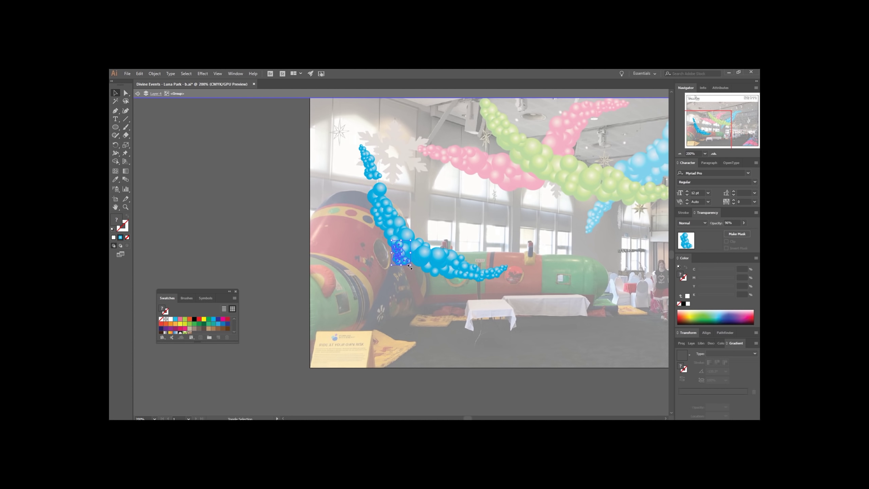
drag(409, 267, 379, 179)
click(390, 196)
click(389, 191)
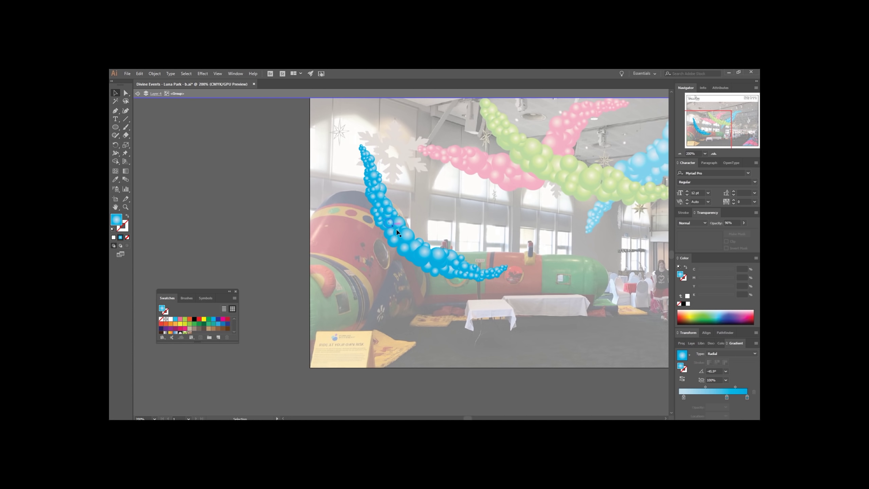
double_click(458, 237)
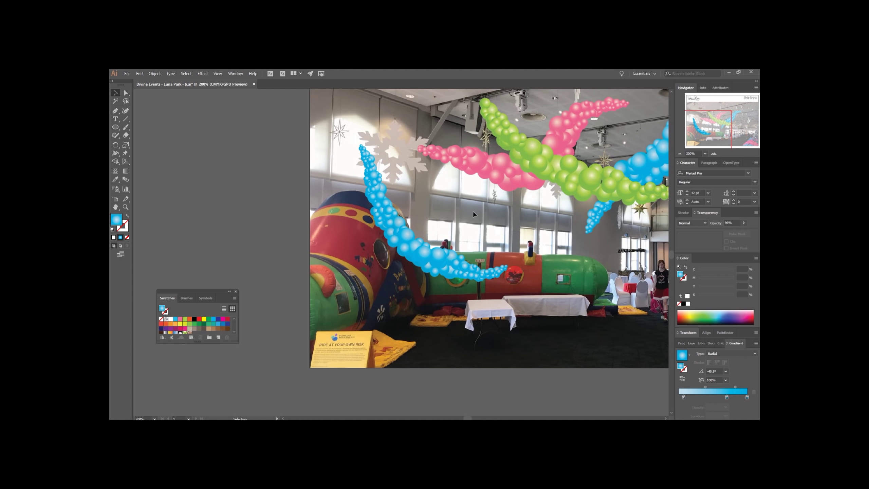
- Scale down the new blue trail and move it to the right of the large blue trail under the ceiling
scroll(543, 261, down, 2)
click(494, 267)
scroll(455, 254, right, 2)
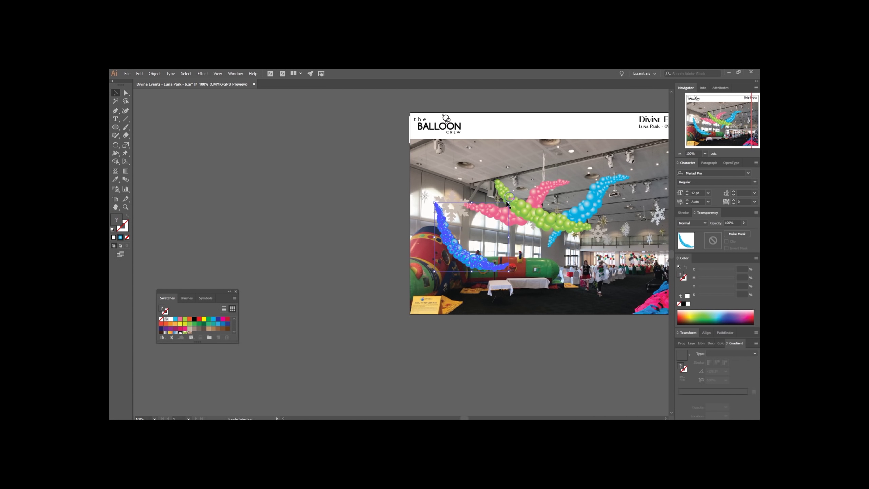
shift+click(508, 204)
click(471, 236)
click(474, 254)
drag(509, 203, 490, 221)
drag(458, 269, 628, 237)
scroll(616, 245, right, 3)
scroll(620, 242, right, 3)
- Isolate the small blue trail's group, rotate its lower section downward and shift it to join the upper part
double_click(564, 240)
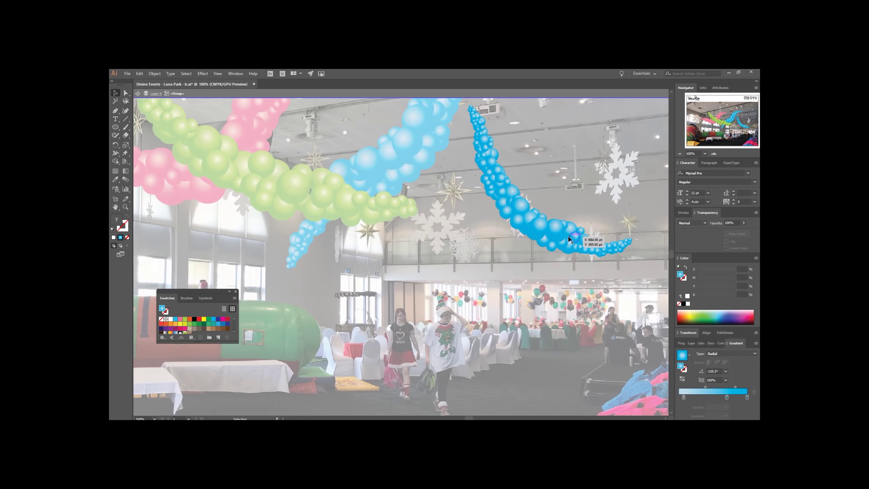
scroll(564, 239, up, 3)
drag(640, 285, 639, 284)
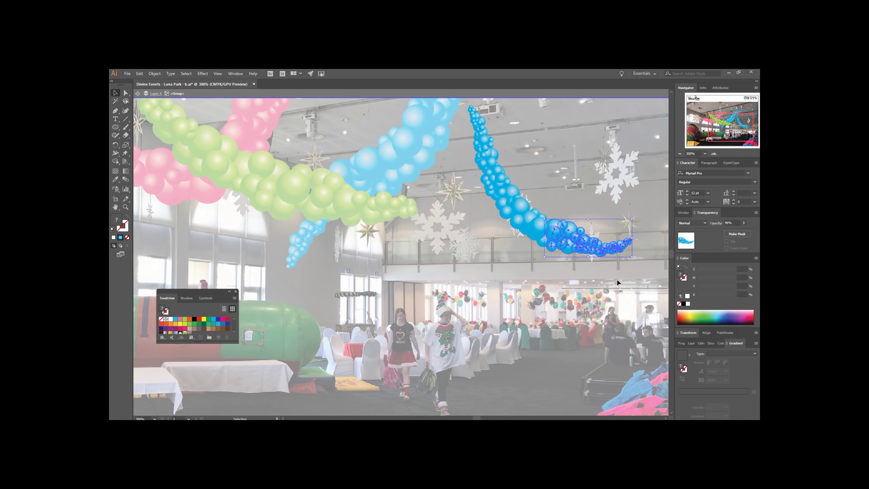
key(r)
scroll(657, 295, down, 6)
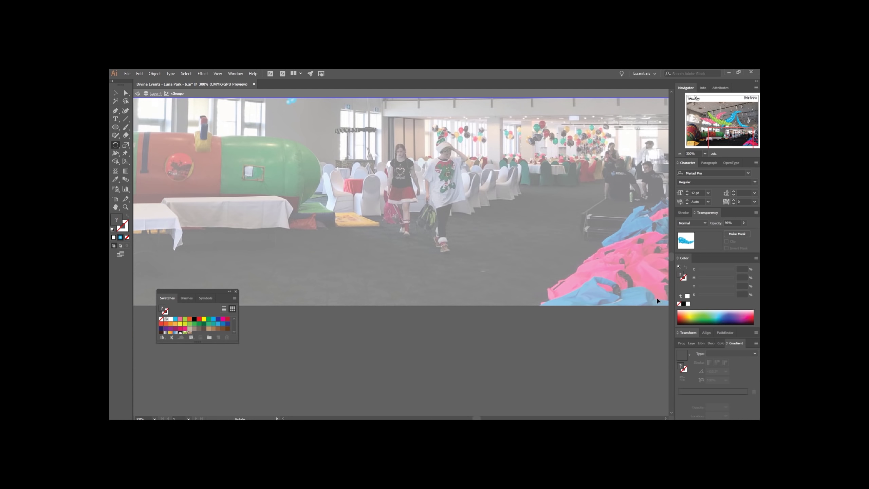
scroll(641, 252, up, 4)
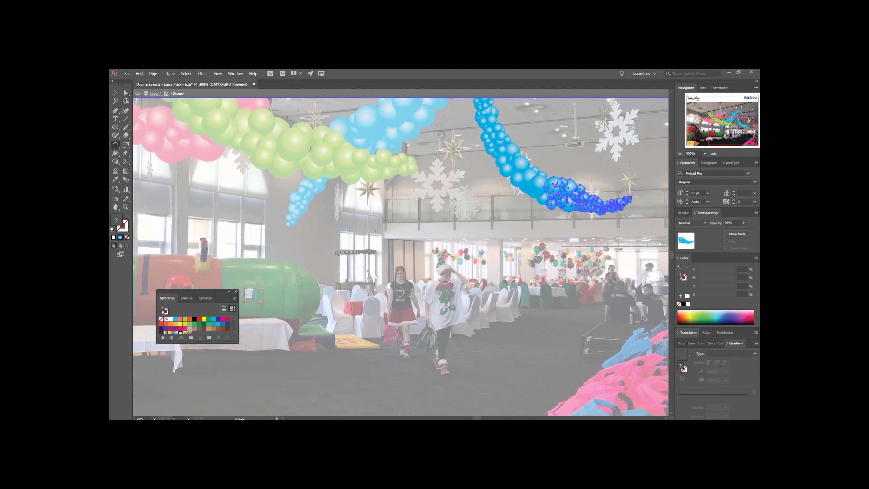
drag(650, 208, 618, 285)
key(v)
key(r)
click(575, 208)
key(v)
drag(570, 220, 569, 222)
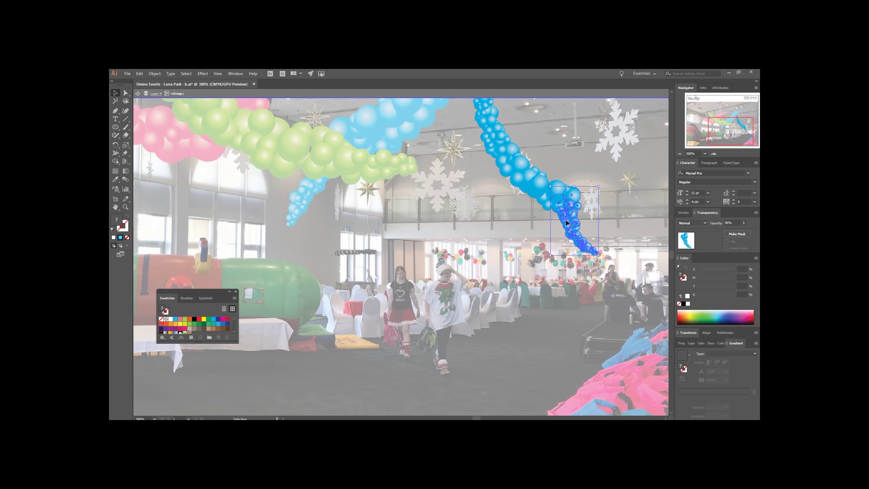
- Rotate the small blue trail's lower tip in successive segments until it hangs vertically, and leave group isolation
drag(628, 270, 557, 221)
key(r)
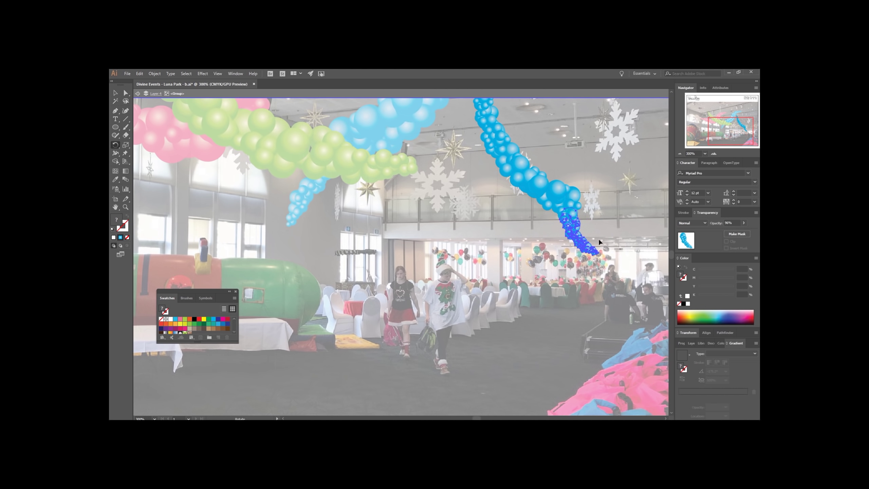
drag(601, 244, 568, 241)
key(v)
key(r)
click(565, 235)
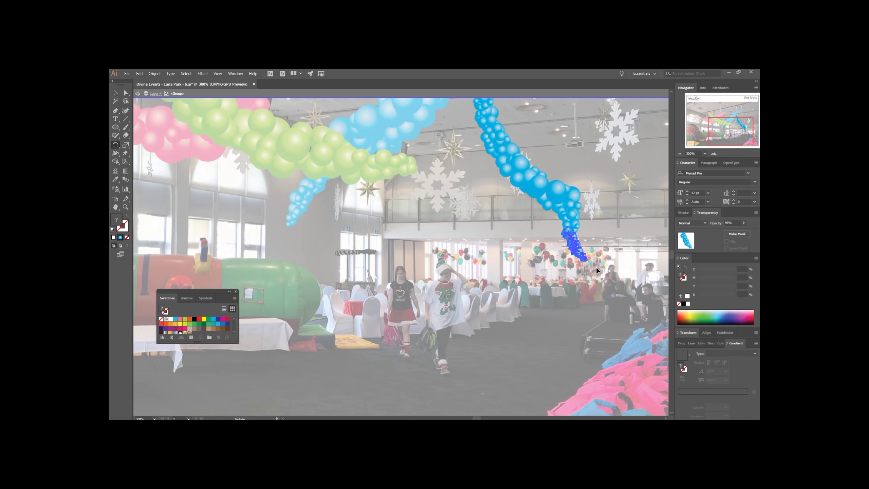
drag(596, 268, 563, 258)
key(v)
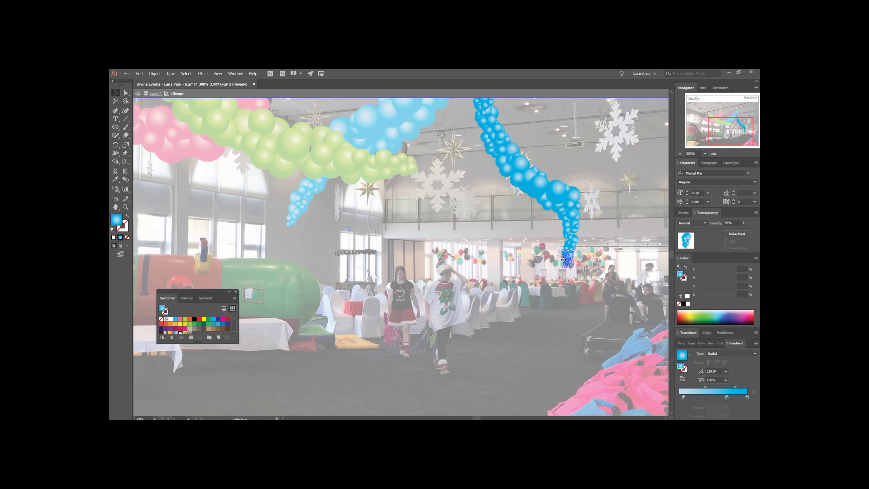
click(603, 262)
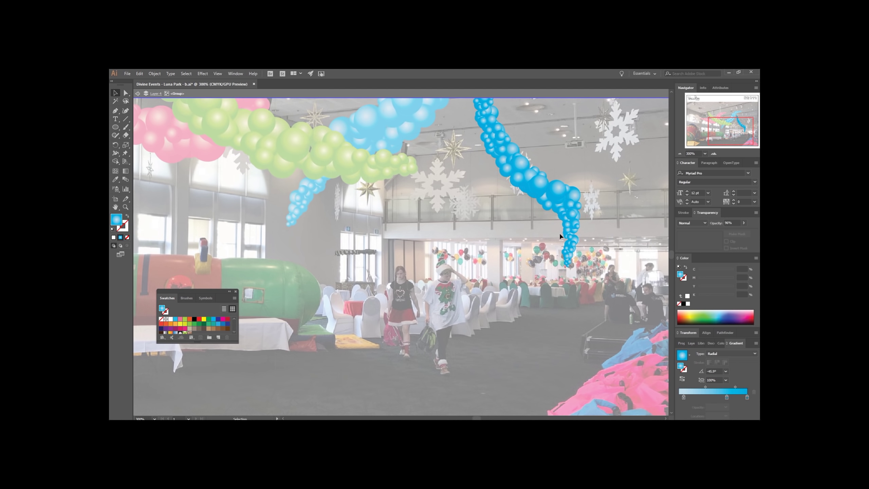
scroll(573, 222, up, 2)
scroll(573, 222, down, 3)
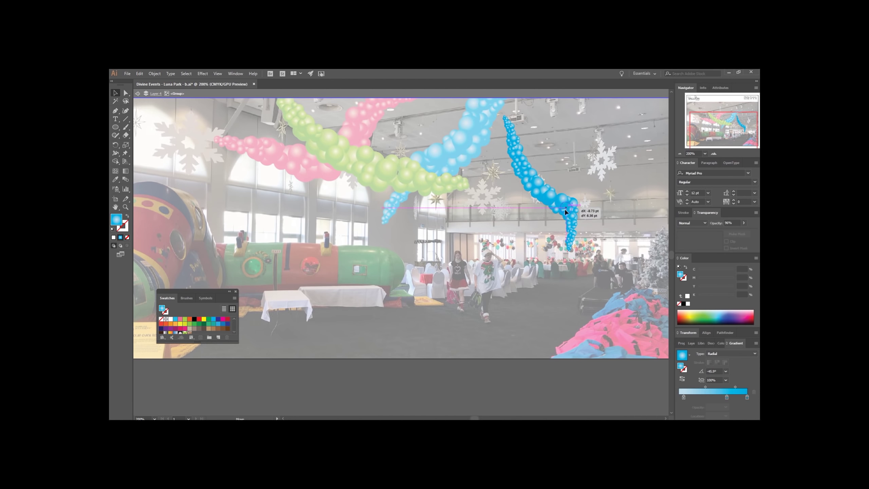
scroll(582, 202, up, 2)
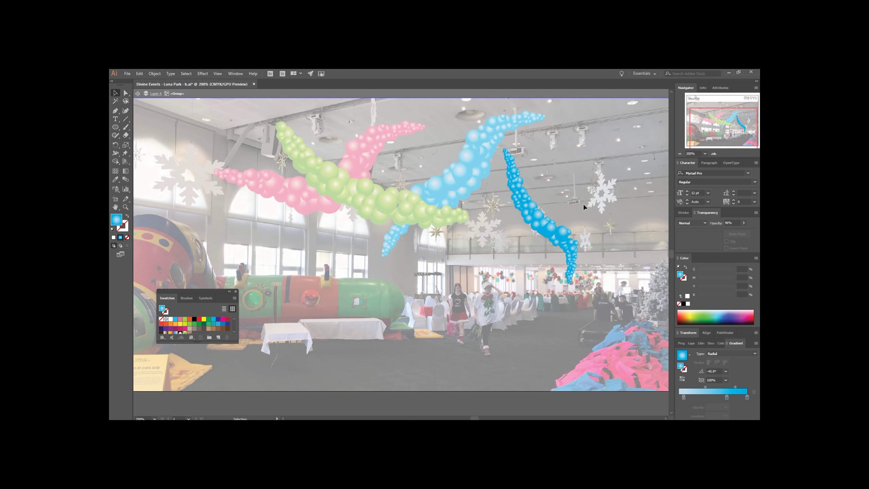
scroll(585, 204, down, 2)
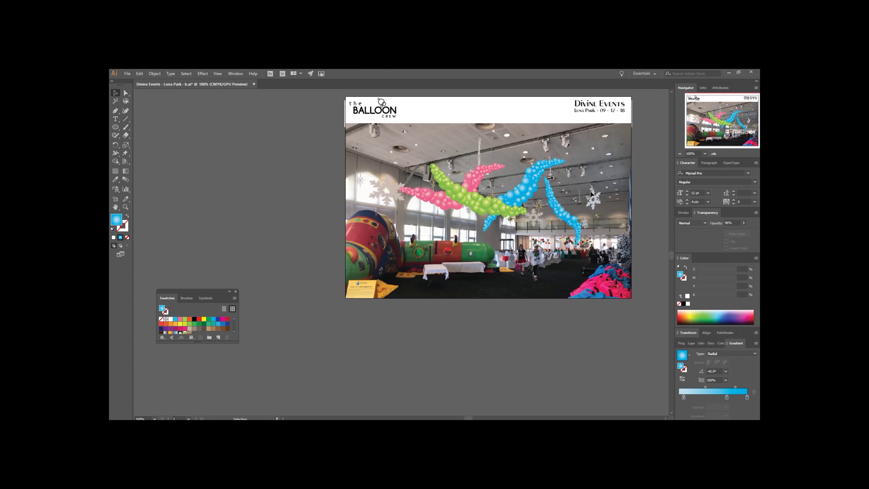
- Rotate the small blue trail outward so it branches from the large blue trail toward the room's right side
scroll(590, 209, up, 2)
click(570, 251)
drag(586, 244, 612, 228)
click(612, 227)
- Duplicate the large blue trail and place the copy over the inflatable
click(475, 240)
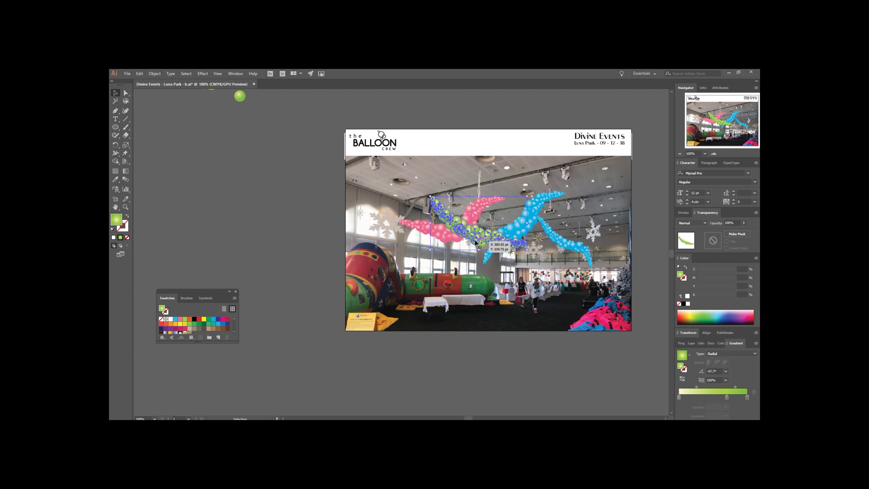
click(546, 197)
key(ctrl+shift+])
drag(547, 229, 450, 259)
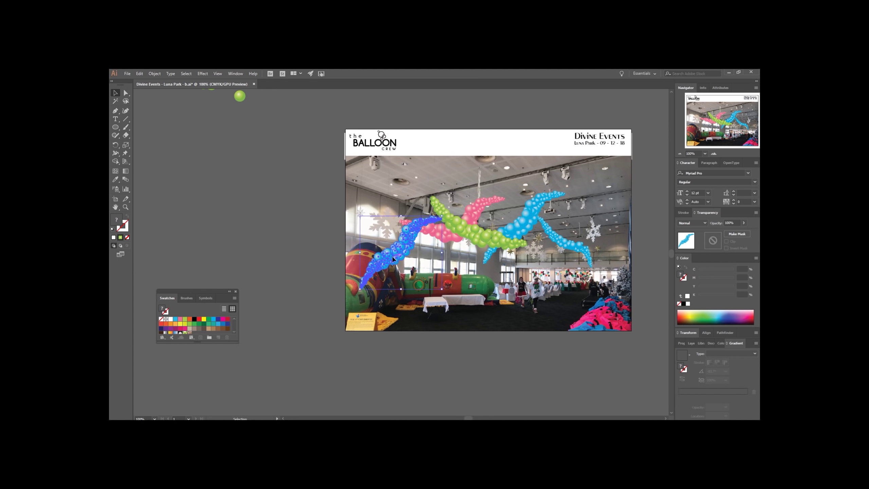
drag(393, 259, 402, 280)
- Recolour the copy over the inflatable with the green trail's gradient and move it up beside the crossing trails
click(116, 180)
click(484, 235)
click(114, 92)
click(274, 208)
scroll(275, 208, up, 3)
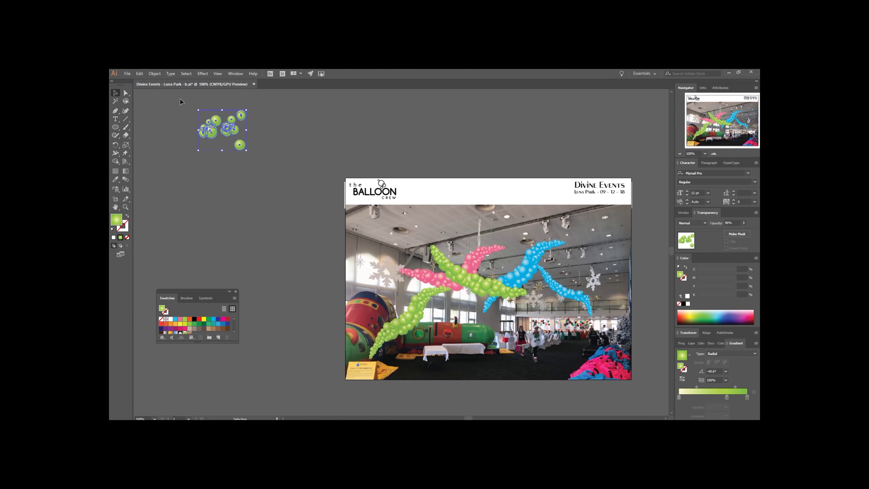
scroll(423, 167, down, 1)
scroll(415, 268, down, 2)
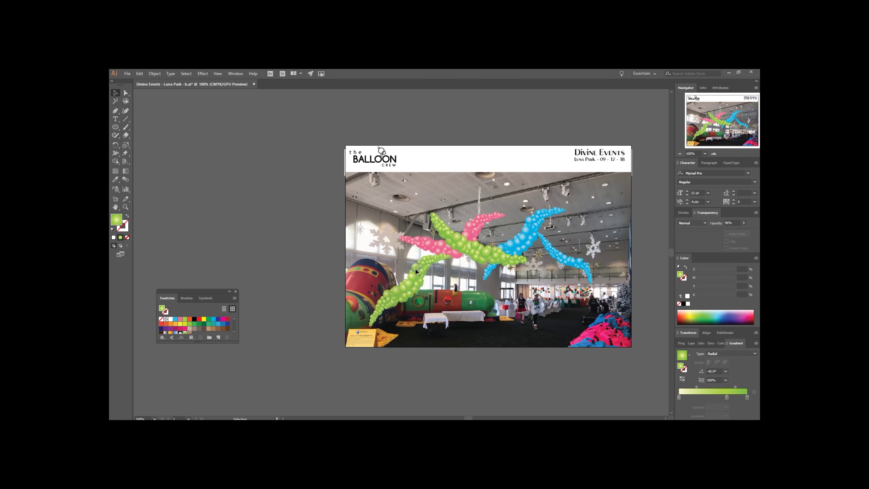
drag(415, 265, 415, 210)
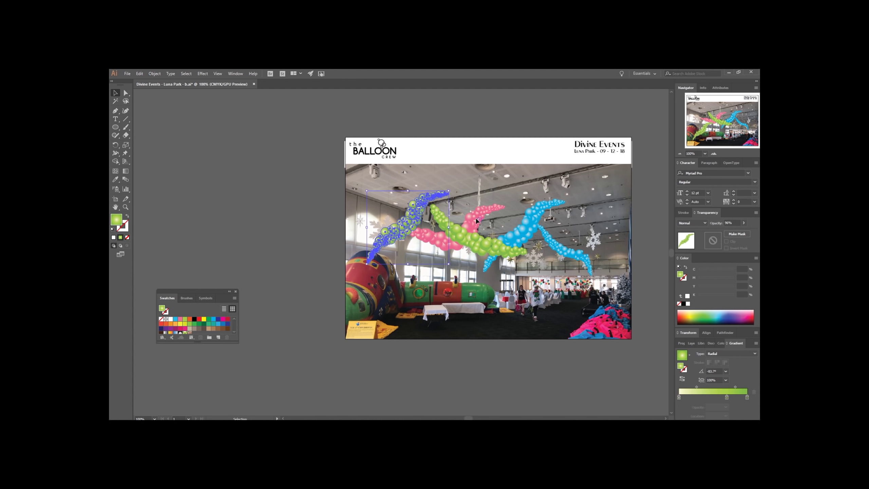
- Duplicate the pink trail and place the copy below the small blue trail at the photo's right side
click(477, 222)
key(ctrl+c)
key(ctrl+v)
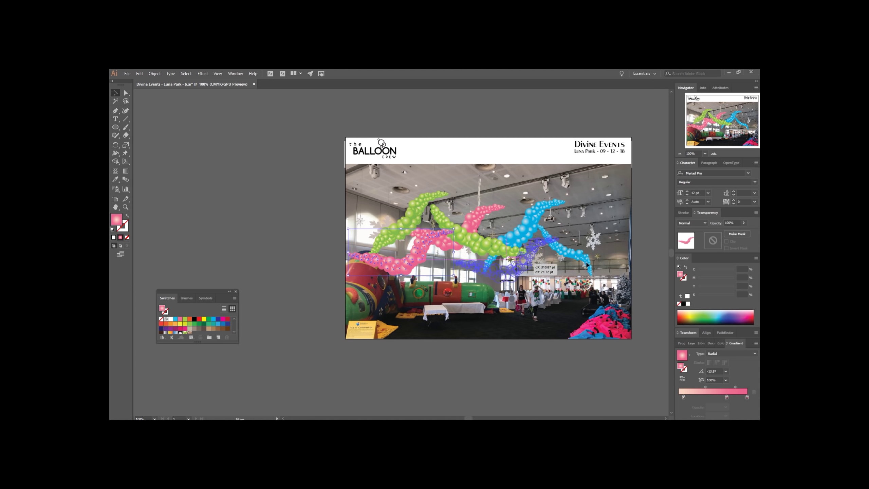
drag(389, 251, 571, 253)
- Duplicate the small blue trail and move the copy down over the inflatable
click(554, 244)
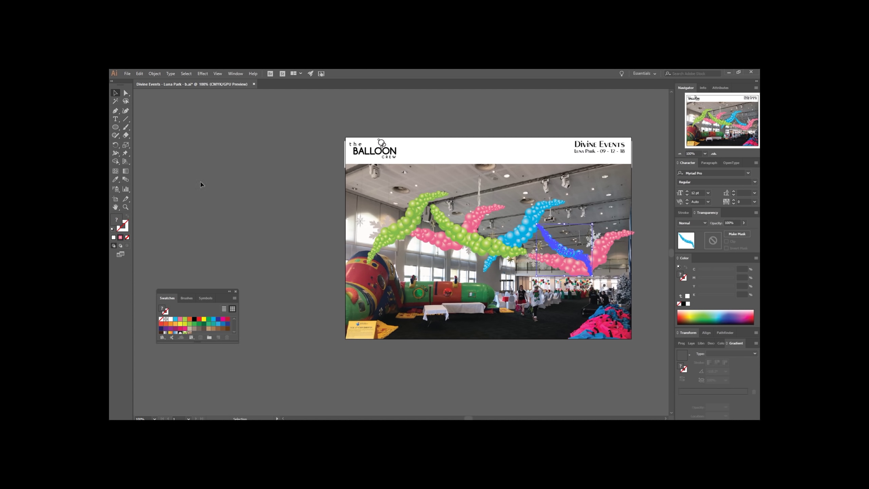
key(ctrl+c)
key(ctrl+v)
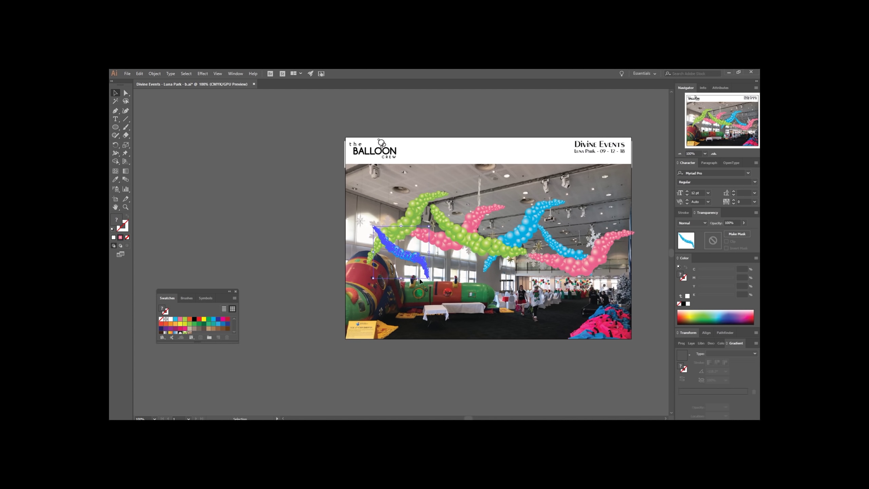
drag(410, 255, 436, 281)
- Recolour the small trail's copy with the pink trail's gradient and place it between the original pink and large blue trails
click(116, 181)
click(485, 216)
click(115, 93)
drag(426, 280, 492, 232)
click(613, 200)
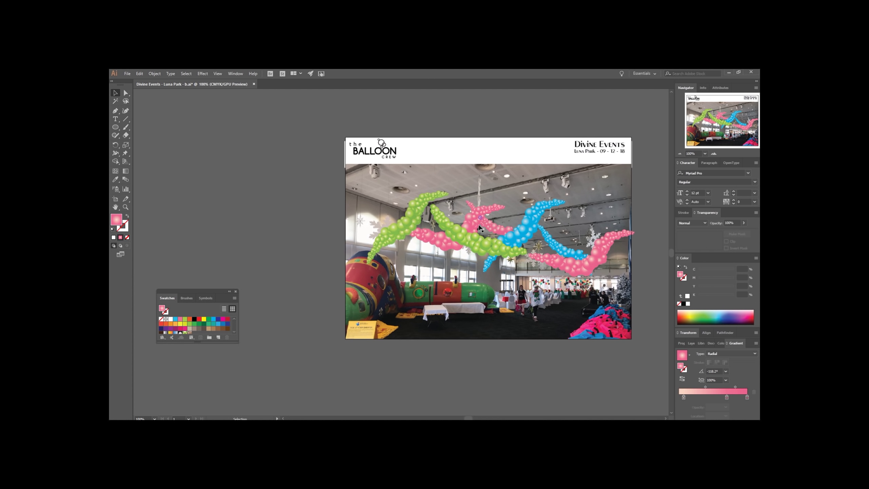
- Rotate the left green trail to a flatter angle and move it left beneath the ceiling
click(481, 230)
click(411, 226)
key(r)
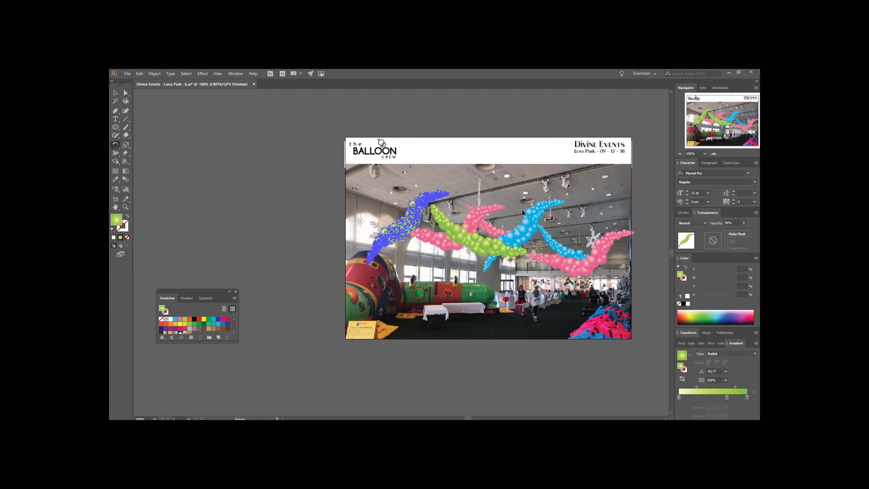
key(v)
mouse_move(424, 228)
mouse_down()
mouse_move(454, 241)
mouse_move(409, 223)
mouse_up()
- Rotate the large blue trail so it slopes down to the right, and move the right-hand pink trail up behind it
click(580, 260)
click(536, 225)
key(r)
ctrl+click(536, 228)
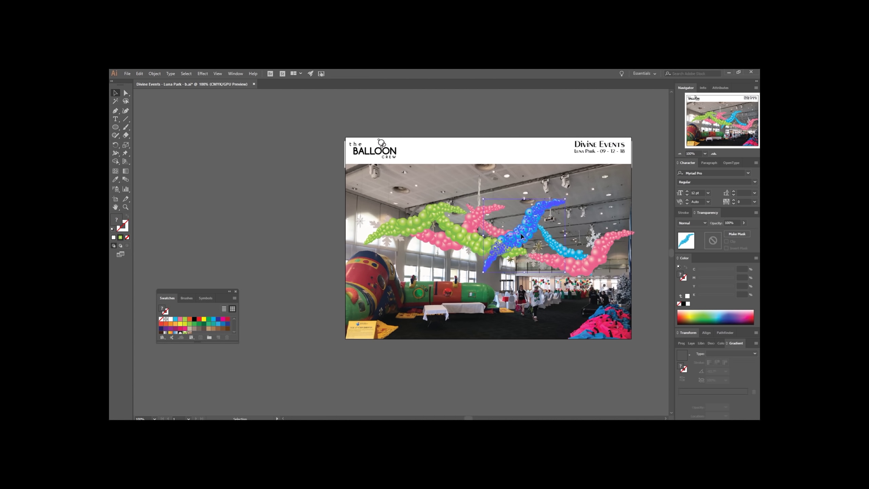
drag(536, 228, 527, 210)
key(v)
click(492, 252)
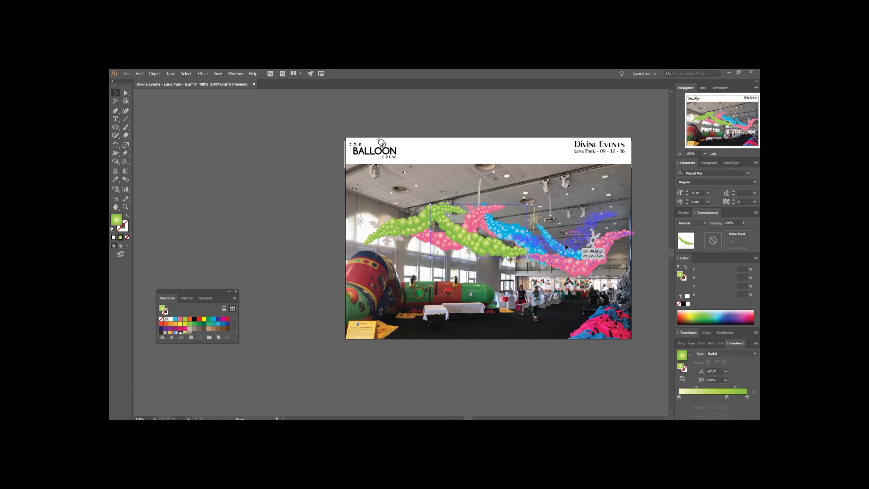
drag(593, 268, 572, 239)
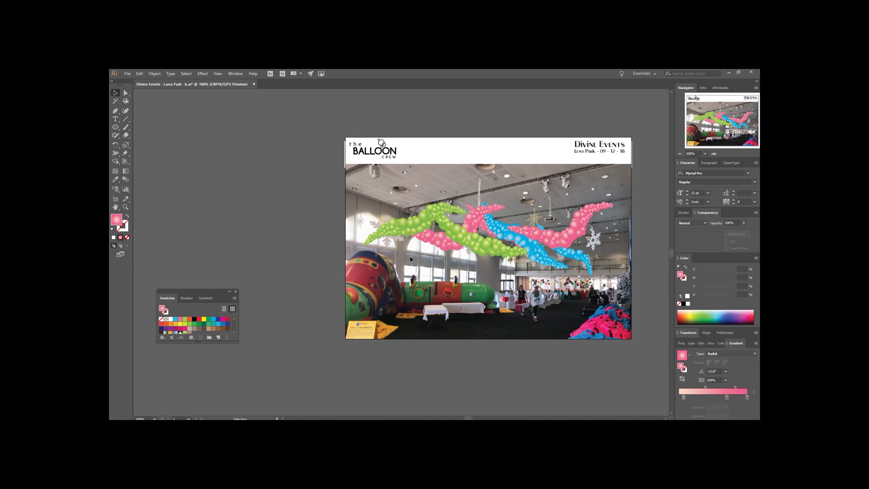
- Duplicate the left green trail and place the copy, angled downward, beneath the blue and pink trails on the right
click(427, 216)
drag(426, 217, 556, 242)
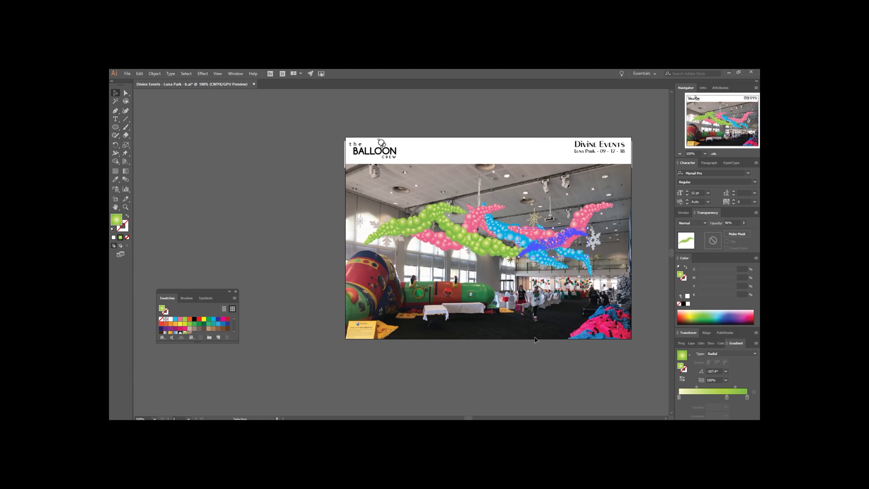
click(609, 227)
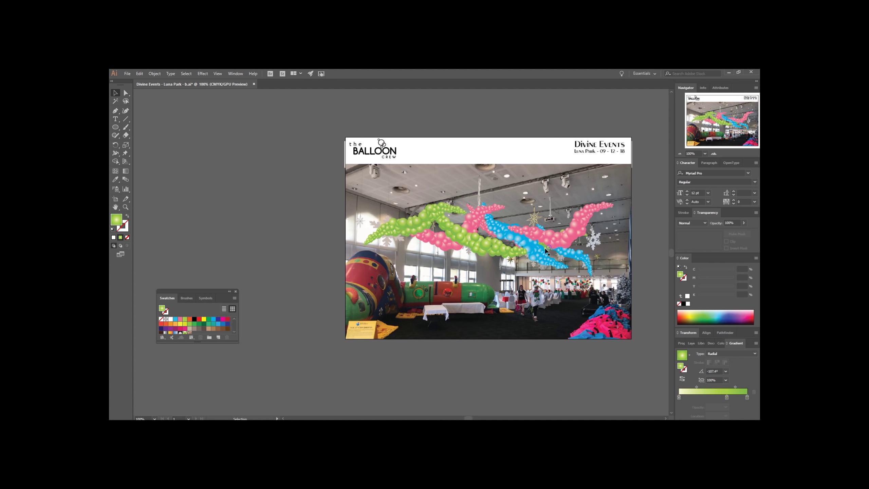
drag(547, 252, 594, 233)
click(540, 303)
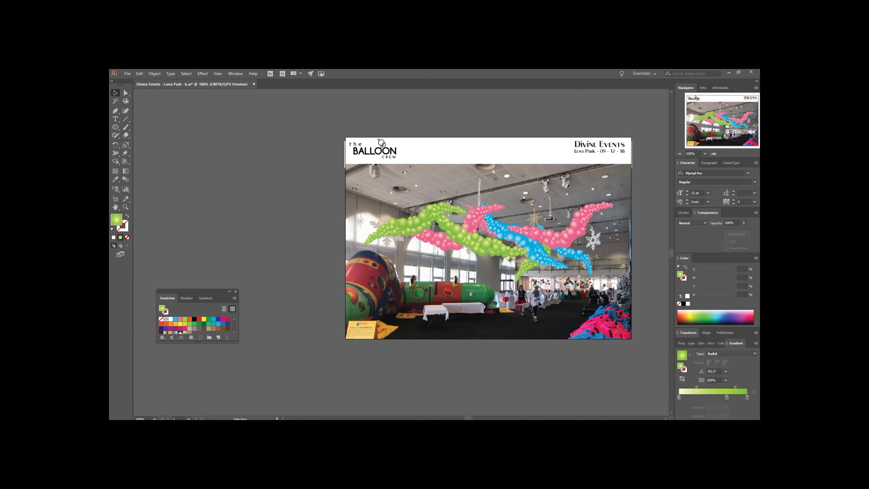
click(525, 271)
click(482, 272)
- Cut the large blue trail and paste it in place in front of the other trails
click(536, 256)
key(ctrl+x)
key(ctrl+v)
key(ctrl+z)
key(ctrl+f)
- Duplicate the large blue trail and place the rotated copy across the left green and pink trails, rising toward the hanging point
key(r)
drag(538, 264, 389, 260)
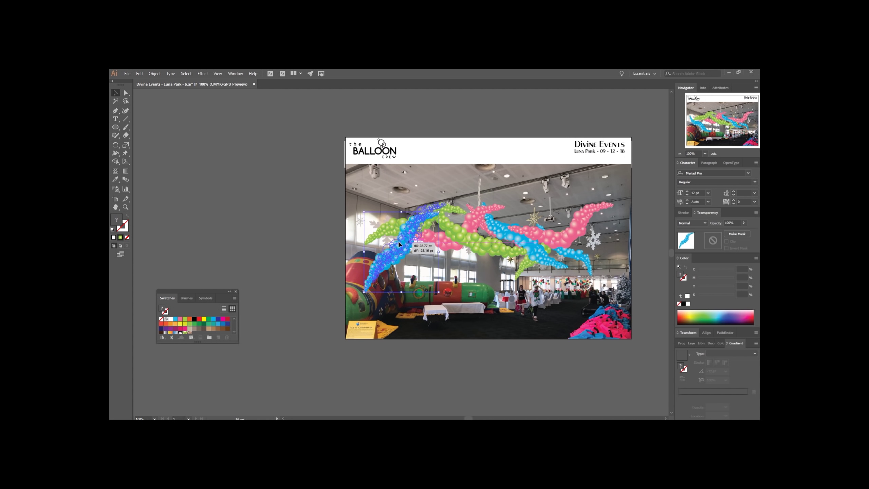
drag(400, 242, 414, 243)
click(422, 265)
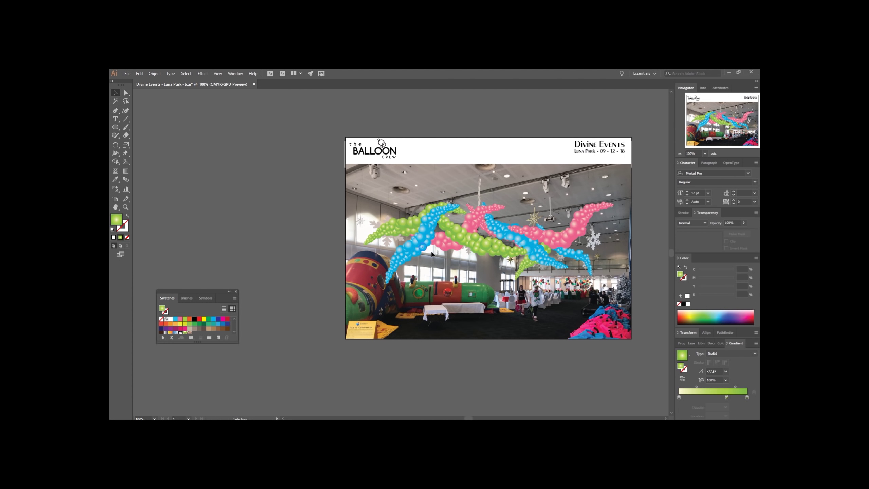
drag(429, 246, 449, 240)
click(578, 295)
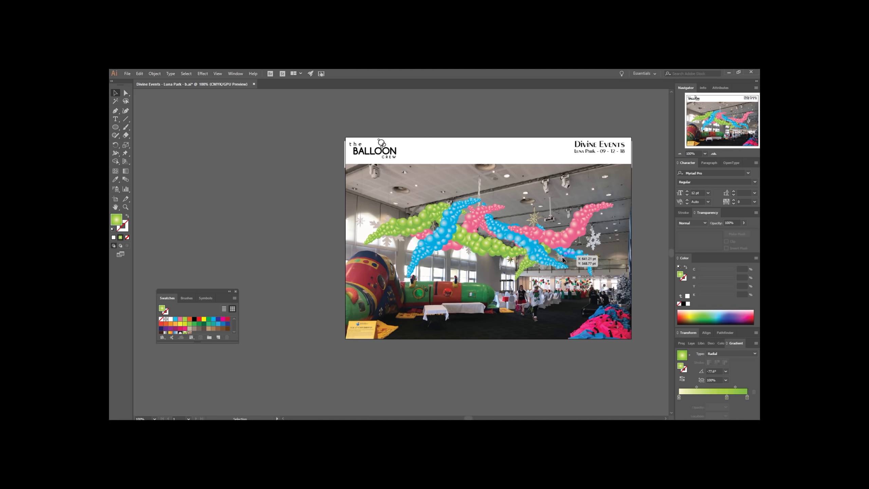
- Nudge the left green trail and the right-hand pink trail slightly outward
drag(408, 233, 402, 238)
drag(581, 236, 589, 233)
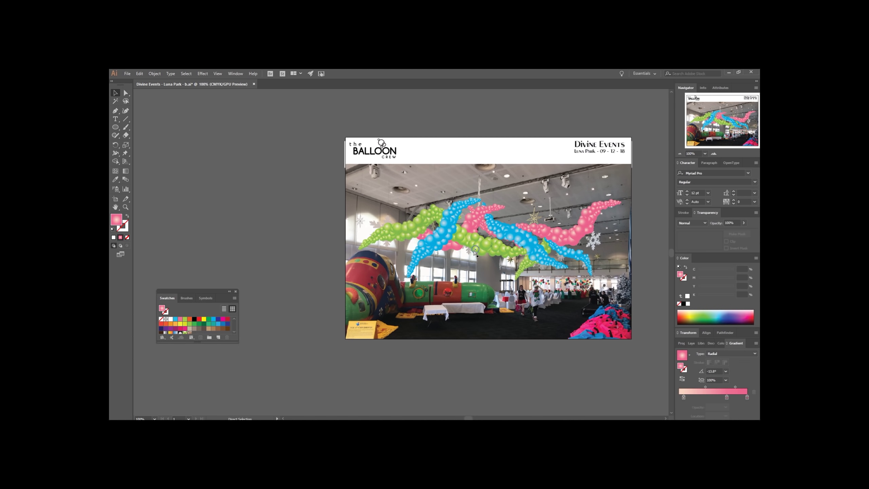
- Export the mock-up for web as a maximum-quality JPEG, 1400 px wide, named Divine-Events---Luna-Park---b
key(ctrl+alt+shift+s)
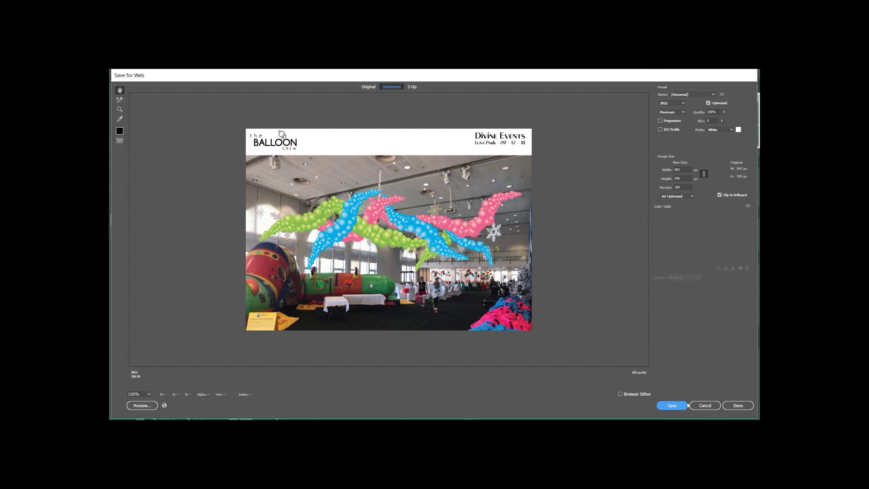
drag(689, 169, 656, 169)
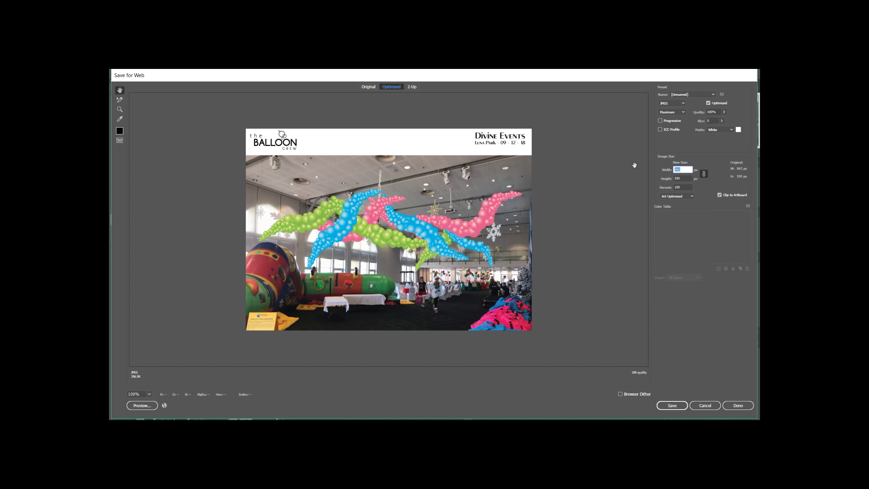
key(Return)
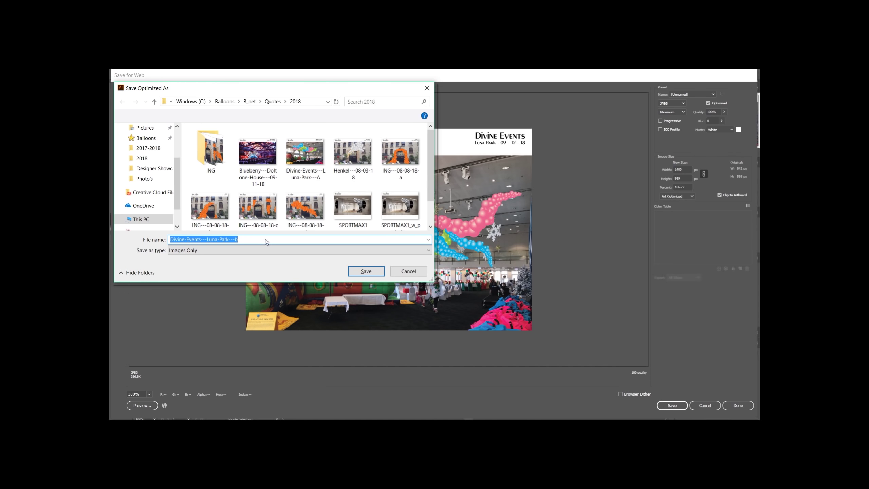
click(369, 270)
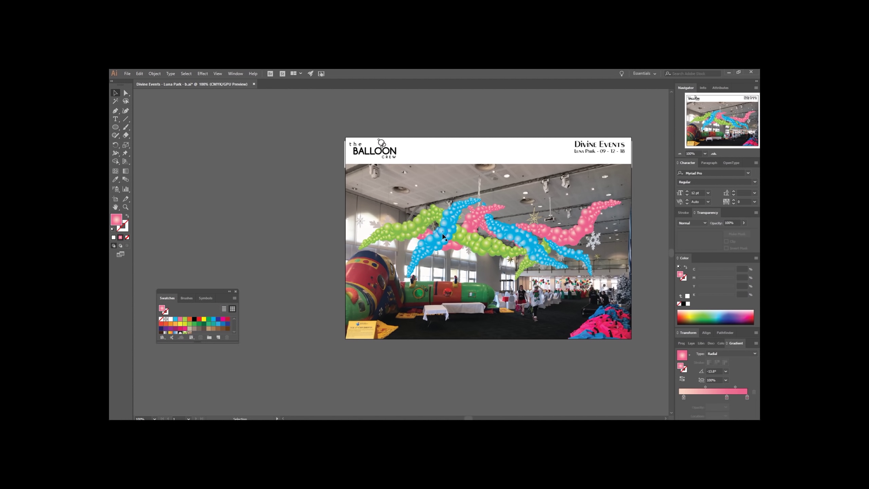
- Move the central green trail up to the left blue trail's upper end and shift the central pink trail left behind that blue trail
drag(413, 228, 536, 235)
click(468, 257)
drag(465, 239, 439, 245)
click(394, 246)
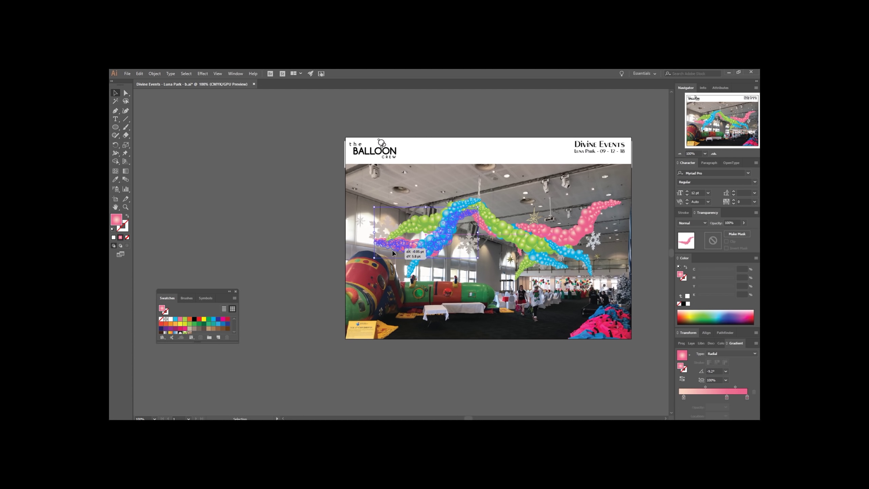
- Move the small blue trail up toward the centre and shift the small lower green trail left under the central trails
click(483, 270)
drag(578, 254, 562, 222)
drag(521, 268, 457, 250)
click(498, 303)
- Isolate the central green trail and thicken its upper end with copies of larger balloons
scroll(490, 249, up, 1)
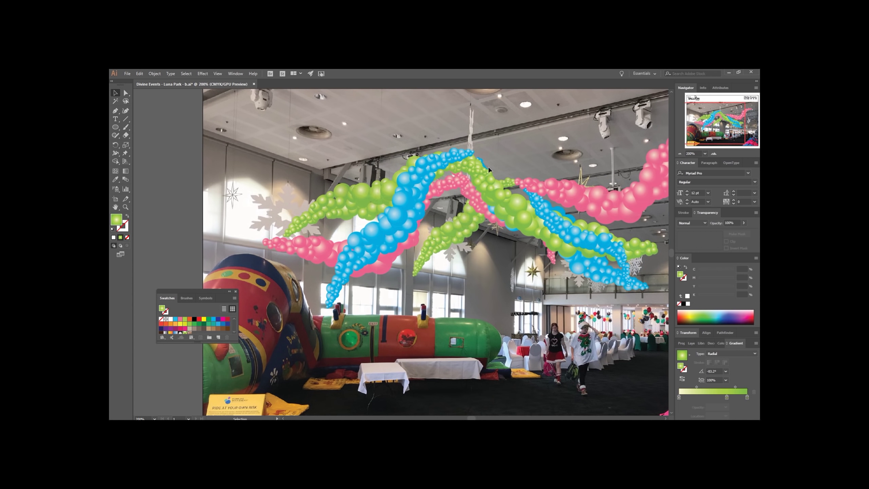
double_click(488, 185)
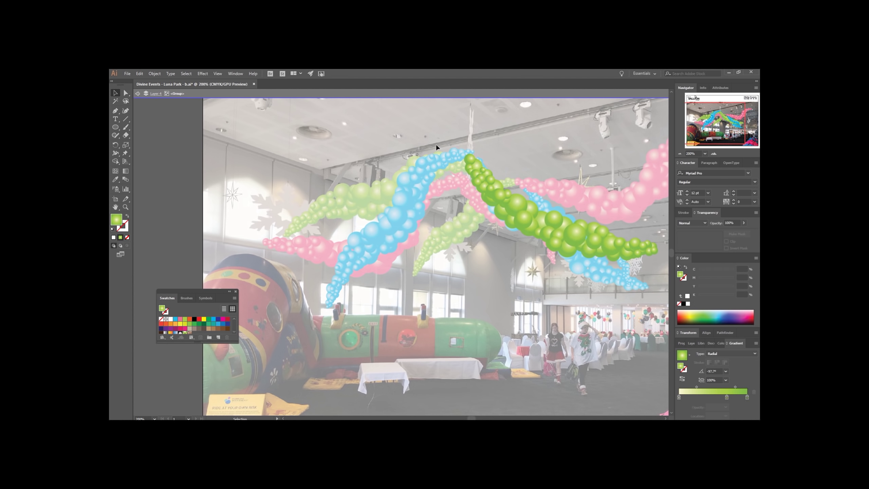
click(501, 188)
drag(512, 207, 552, 236)
click(507, 271)
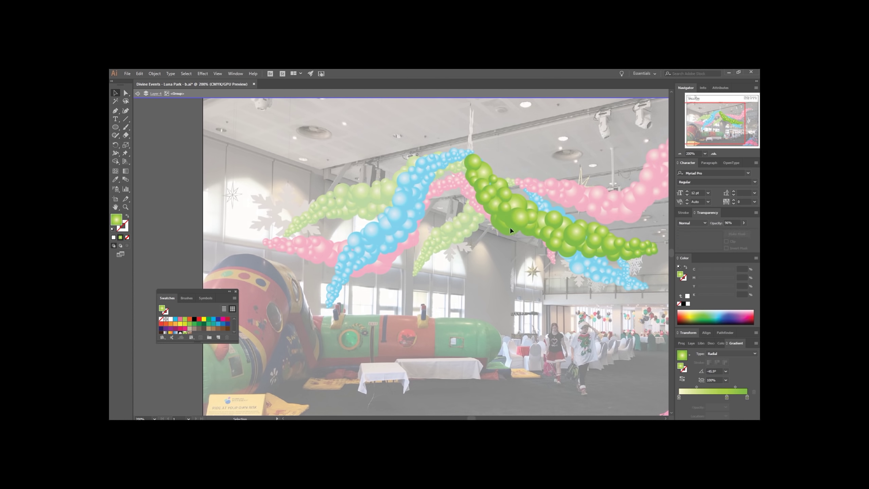
drag(466, 189, 504, 248)
click(541, 182)
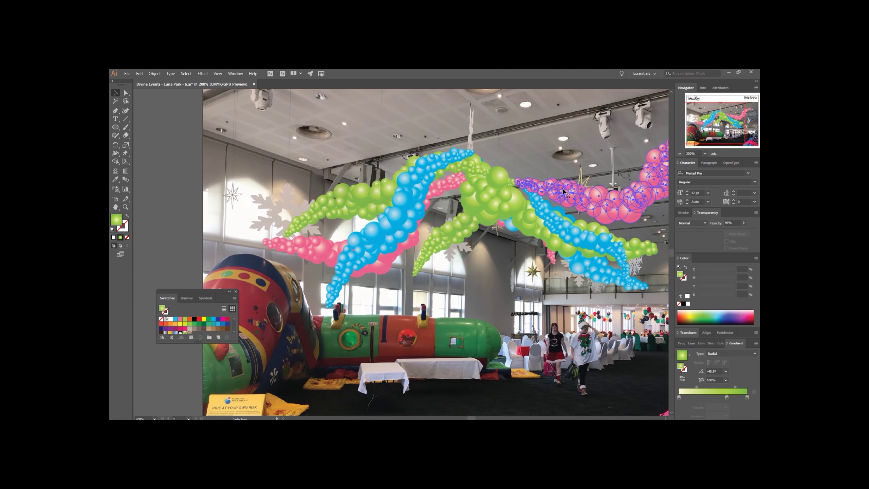
- Isolate the right-hand pink trail and build up its inner end with rotated, larger balloon copies
double_click(543, 183)
drag(567, 199, 603, 229)
key(r)
drag(627, 198, 454, 174)
drag(542, 208, 562, 211)
key(v)
click(576, 160)
click(565, 264)
double_click(564, 264)
- Isolate the left blue trail and thicken its upper end with larger balloon copies
double_click(415, 191)
key(a)
drag(481, 148, 451, 200)
key(v)
drag(452, 167, 489, 138)
click(473, 138)
click(522, 169)
click(547, 133)
drag(538, 151, 492, 189)
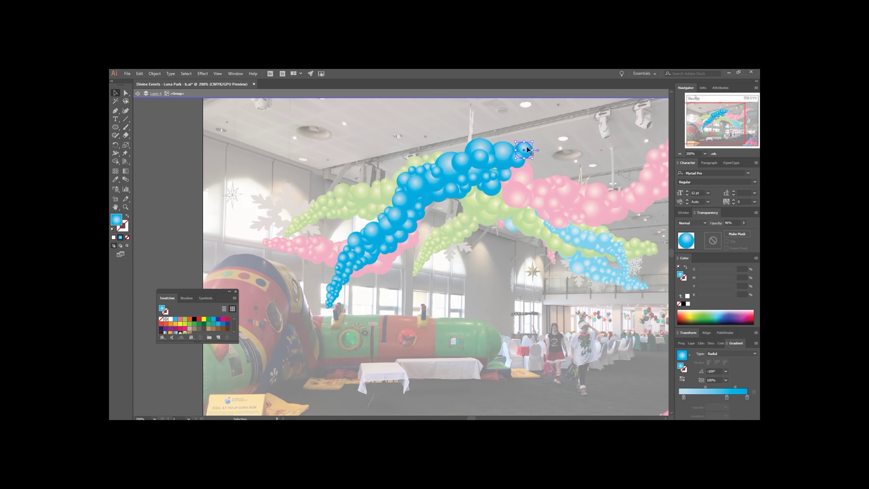
- Delete the surplus balloons at the left blue trail's upper tip and leave the isolated group
click(520, 158)
key(Delete)
click(517, 150)
double_click(535, 147)
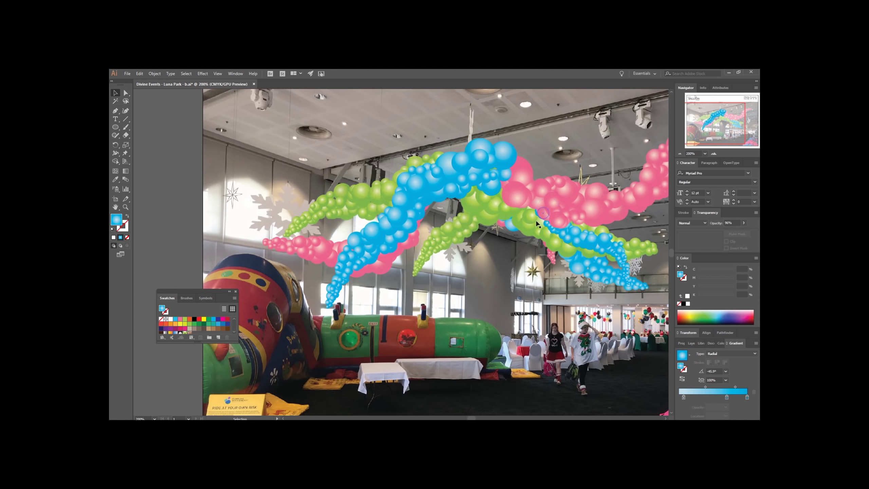
- Isolate the left pink trail and thicken its upper end behind the blue trail with larger balloon copies
key(ctrl+minus)
key(ctrl+minus)
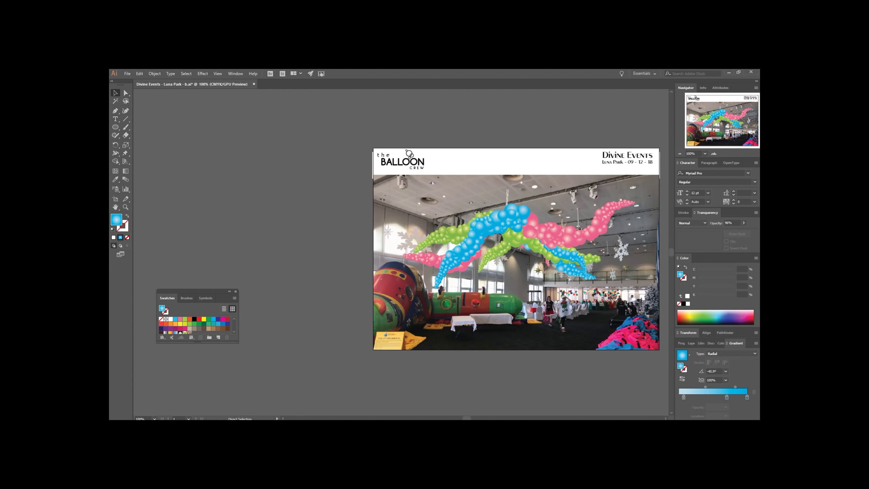
scroll(583, 273, right, 3)
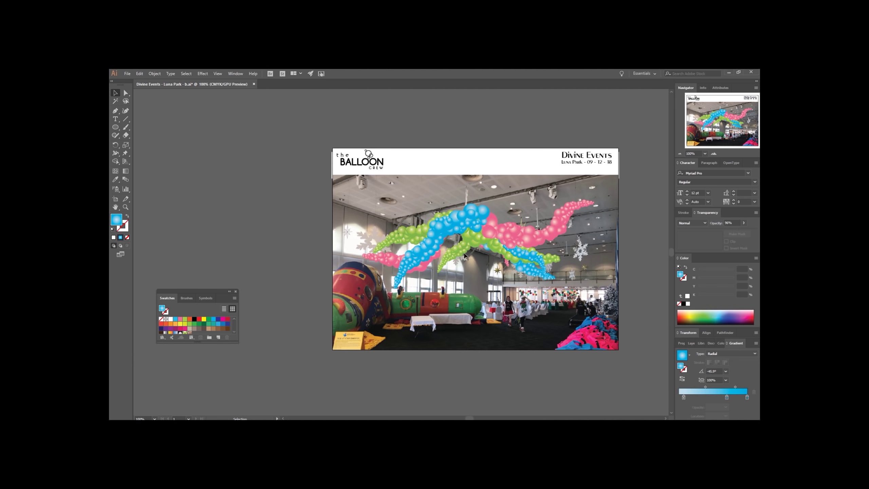
click(384, 263)
double_click(385, 261)
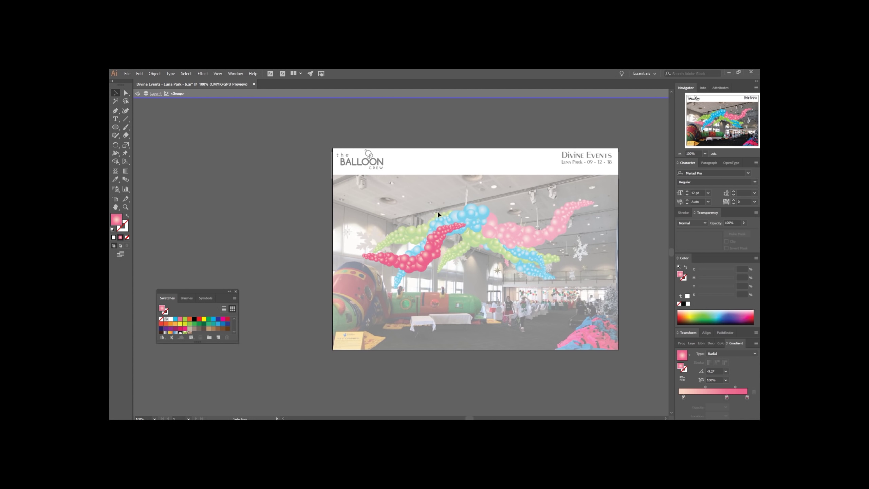
mouse_move(462, 233)
mouse_down()
mouse_move(448, 215)
mouse_move(497, 260)
mouse_move(461, 230)
mouse_up()
click(465, 228)
drag(539, 206, 460, 240)
click(507, 216)
double_click(498, 253)
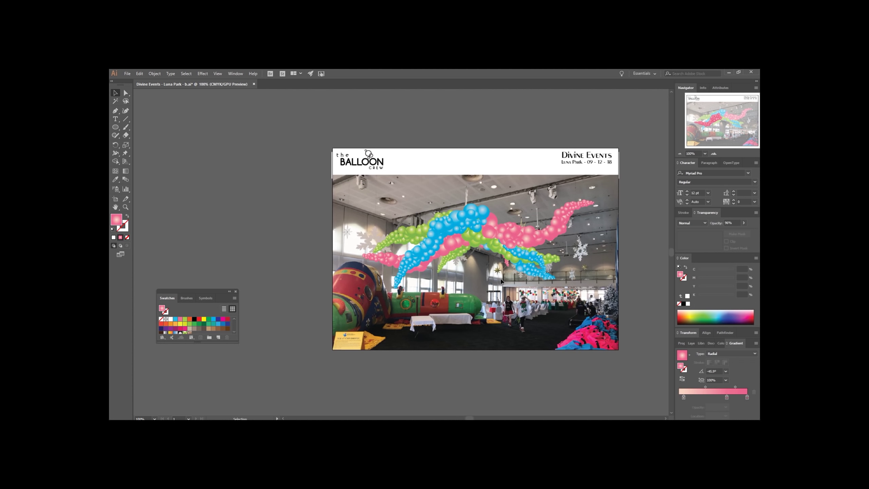
- Move the large right-hand blue trail outward to the right and shift the small blue trail left to the centre
drag(537, 277, 564, 282)
click(546, 247)
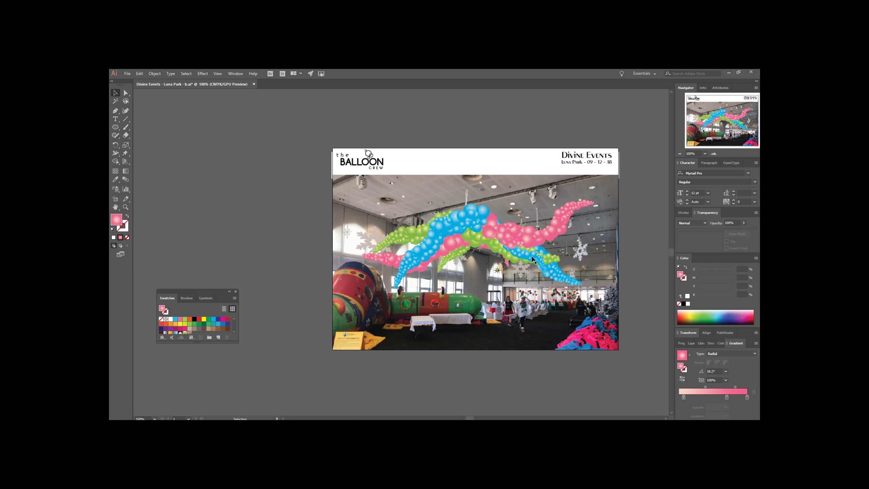
drag(532, 259, 509, 263)
click(507, 272)
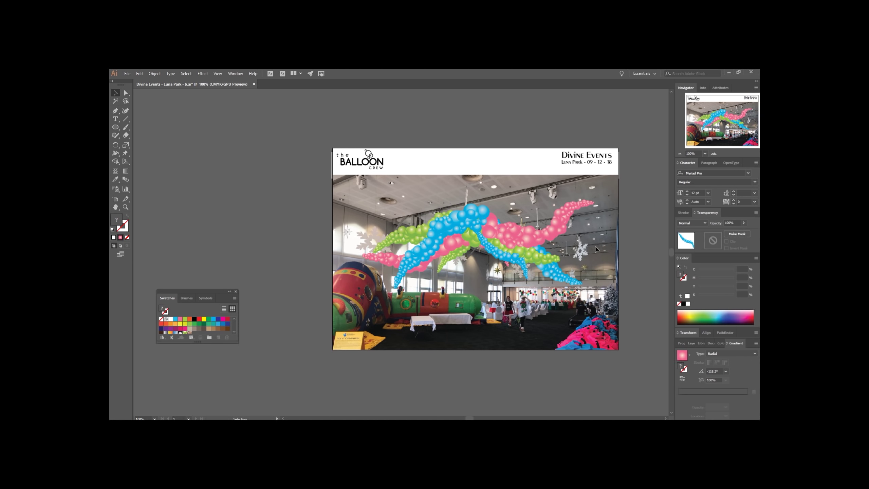
- Isolate the small blue trail and delete the tiny balloons at its upper tip
click(501, 256)
scroll(475, 238, up, 3)
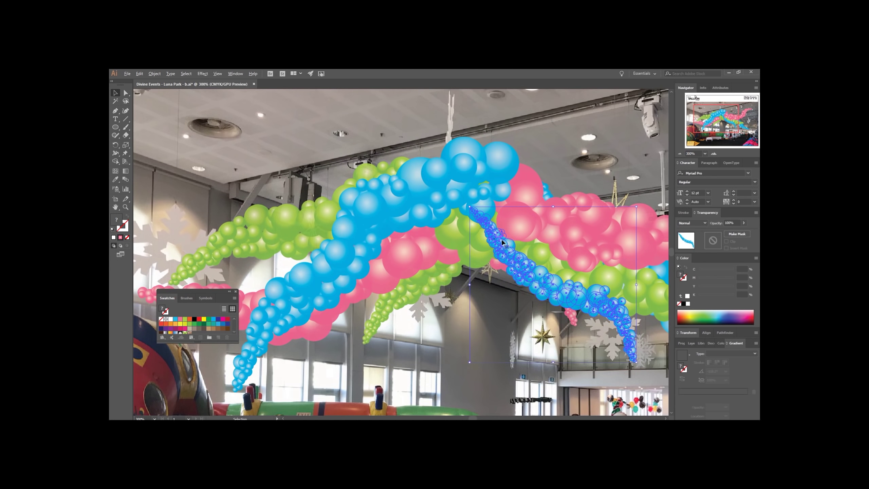
double_click(462, 204)
drag(487, 224, 502, 295)
drag(500, 277, 508, 245)
click(491, 305)
key(Delete)
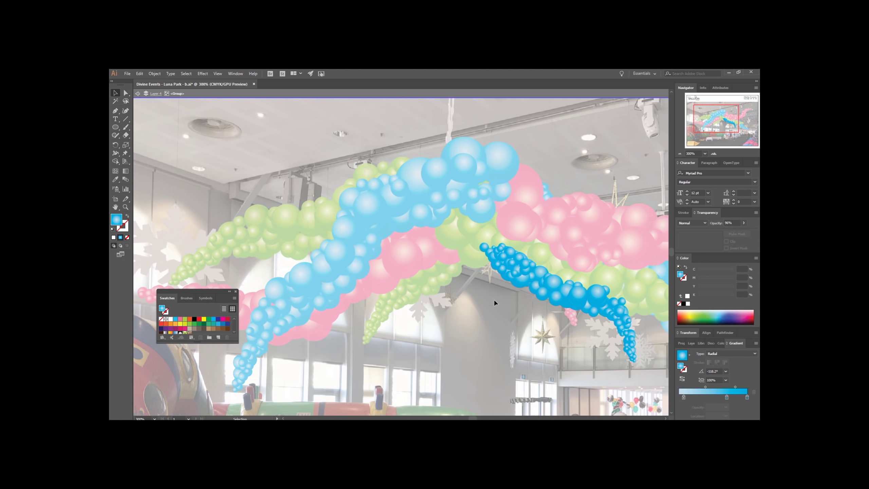
- Thicken the small blue trail's upper end with larger balloon copies and leave the isolated group
drag(512, 262, 511, 245)
click(488, 235)
double_click(541, 253)
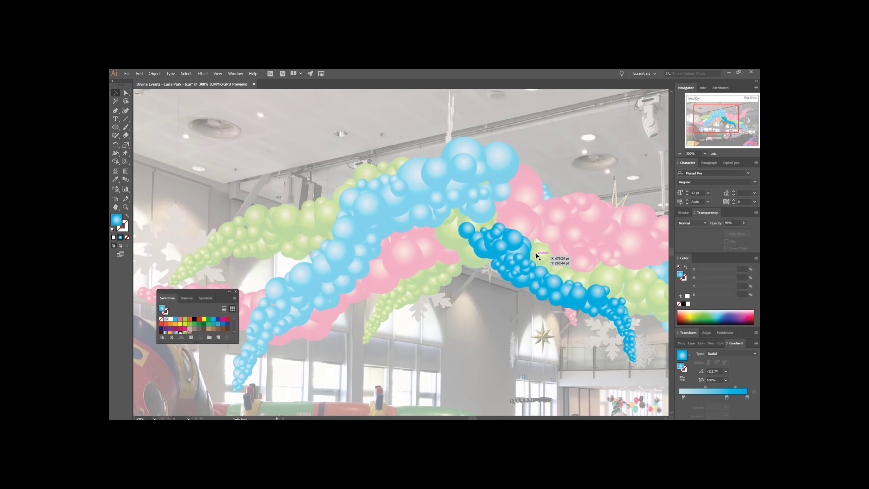
- Angle the lower green and small blue trails more steeply downward, and move the large right-hand blue trail further right
scroll(585, 269, down, 2)
scroll(585, 271, down, 2)
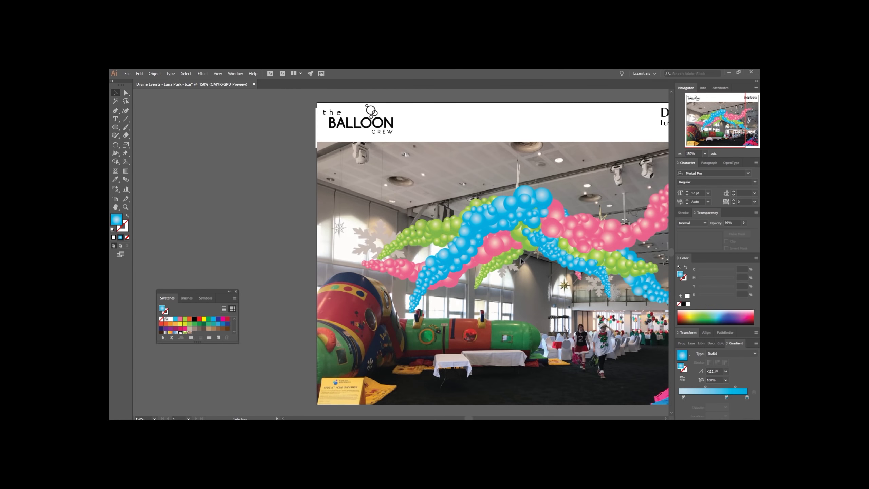
drag(514, 253, 544, 319)
click(601, 312)
scroll(600, 311, right, 1)
scroll(601, 313, right, 4)
click(518, 276)
key(r)
key(v)
drag(509, 279, 552, 280)
click(589, 303)
- Isolate the large right-hand blue trail and replace its thin upper tip with rotated, larger balloon copies
scroll(578, 280, right, 2)
drag(529, 252, 528, 253)
double_click(528, 252)
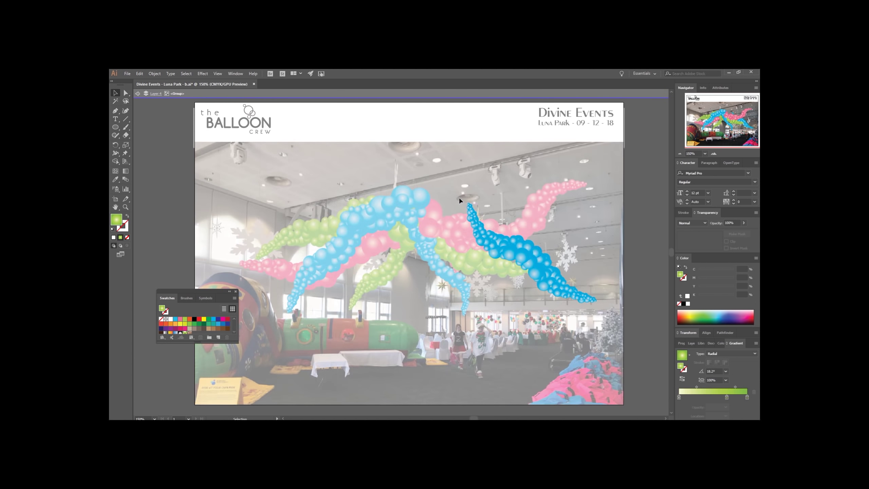
shift+click(484, 225)
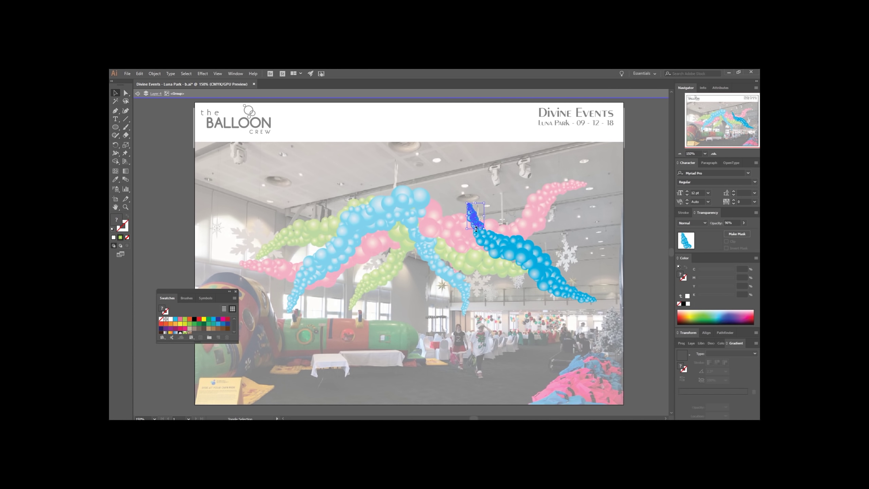
drag(476, 229, 541, 218)
key(r)
key(v)
drag(494, 231, 519, 206)
drag(473, 219, 541, 229)
key(r)
drag(544, 215, 394, 193)
key(v)
drag(521, 199, 463, 233)
click(524, 226)
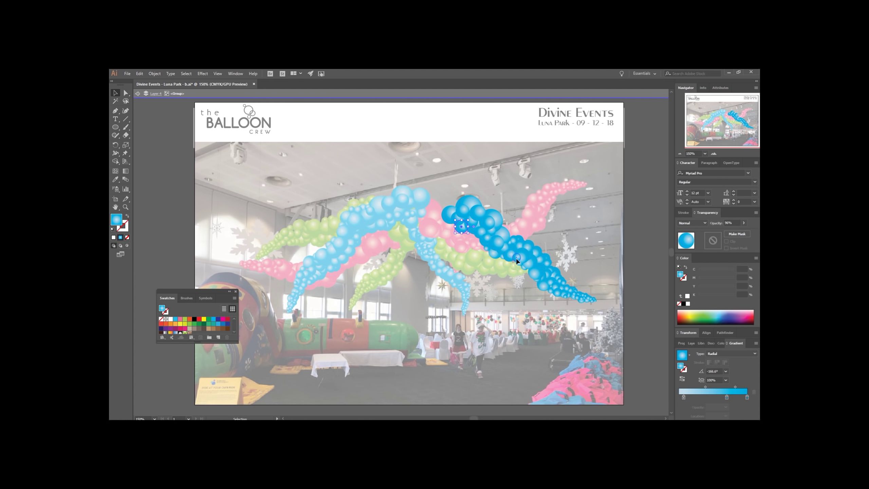
- Leave the isolated blue trail and reposition the right-hand green and pink trails slightly outward around it
double_click(489, 197)
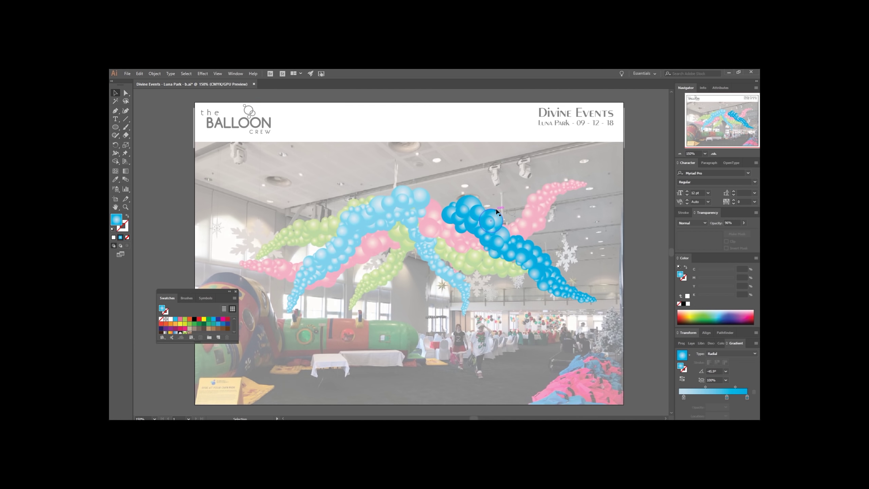
drag(478, 207, 474, 205)
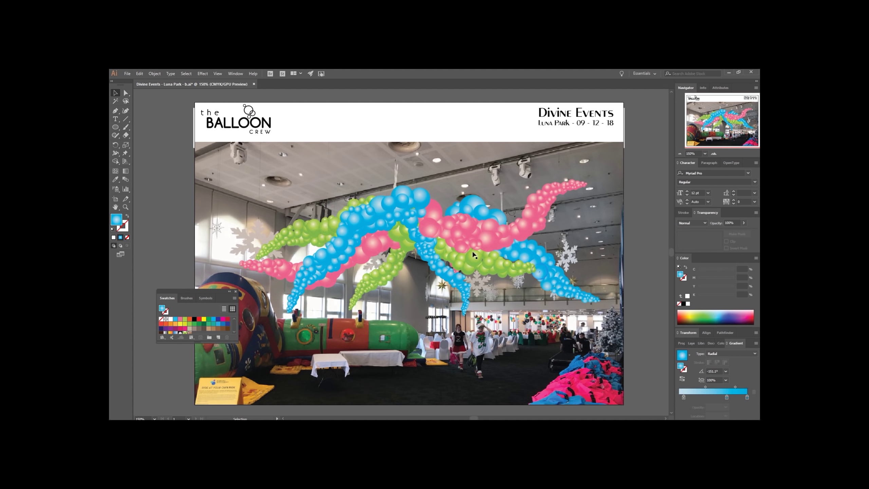
click(490, 270)
drag(490, 270, 510, 251)
click(566, 304)
scroll(515, 314, down, 1)
click(506, 324)
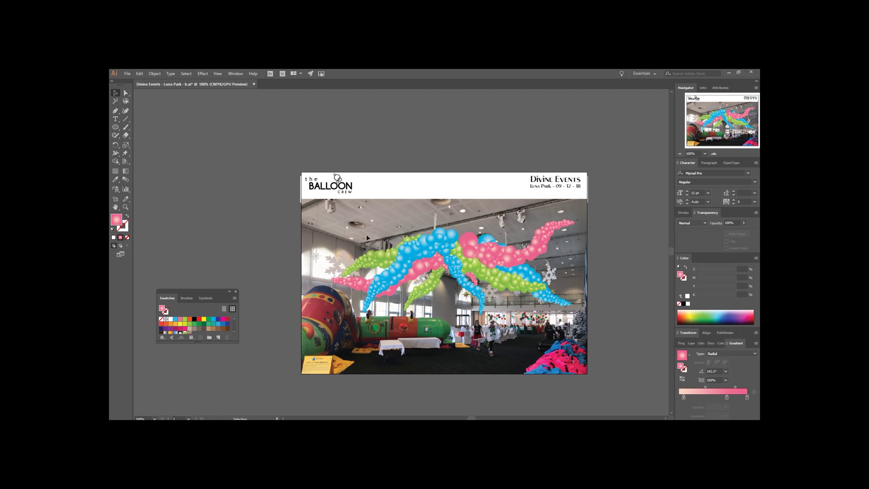
- Move the upper-left green trail outward, and scale all the balloon trails down slightly as one selection
drag(375, 251, 358, 254)
drag(349, 219, 516, 258)
shift+click(517, 261)
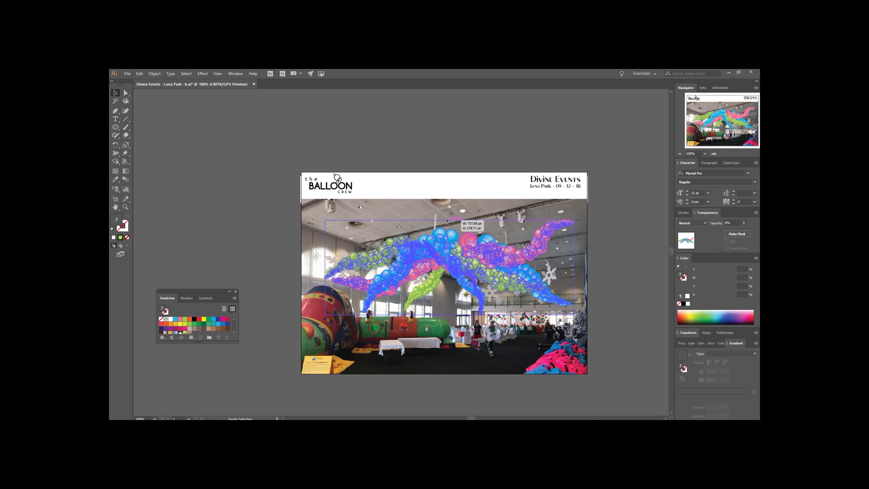
click(551, 244)
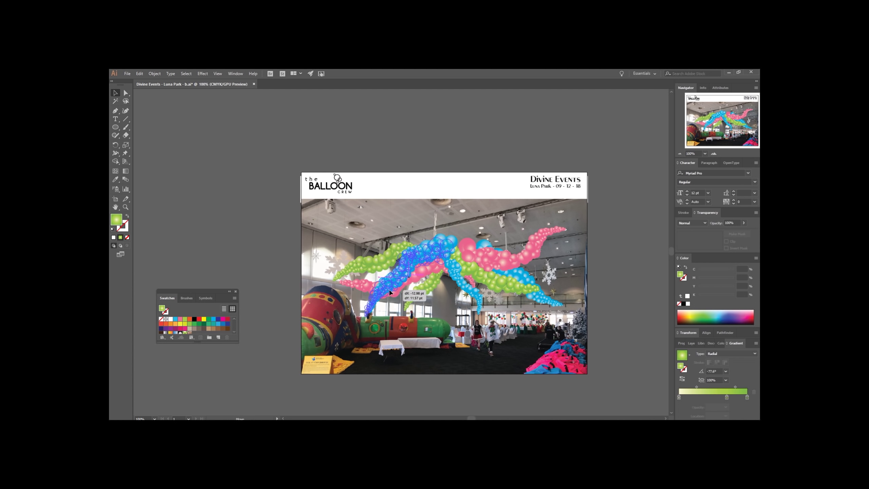
- Pull the large right-hand blue trail inward toward the centre and adjust the right-hand green trail in front of it
click(510, 286)
click(559, 307)
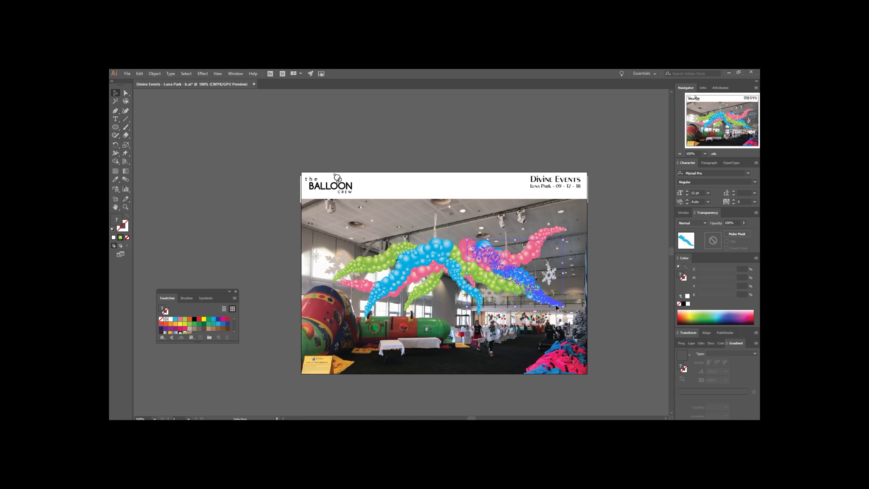
drag(520, 279, 513, 281)
click(513, 288)
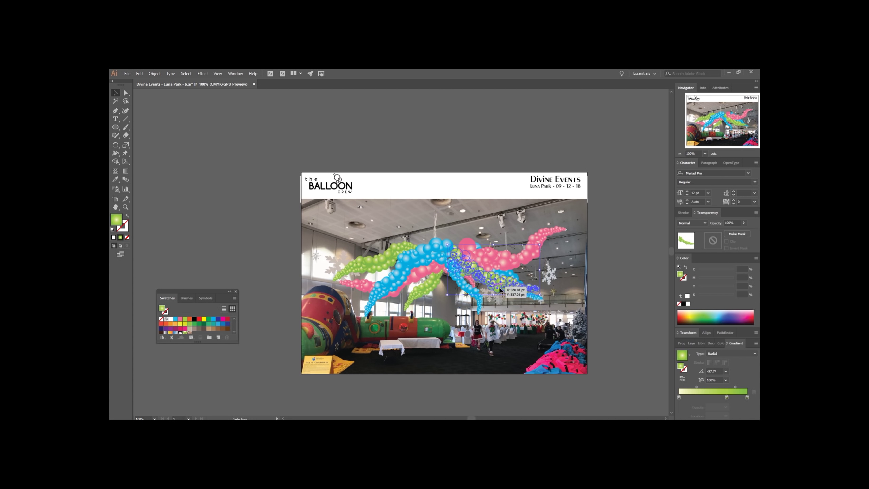
click(552, 275)
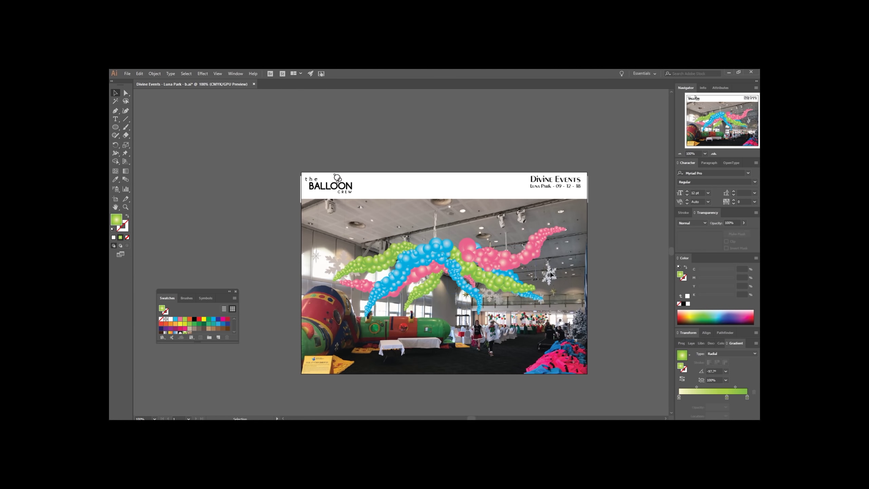
- Rearrange the stacking at the centre so the right-hand green trail lies in front of the small blue trail
click(444, 276)
key(ctrl+[)
click(449, 338)
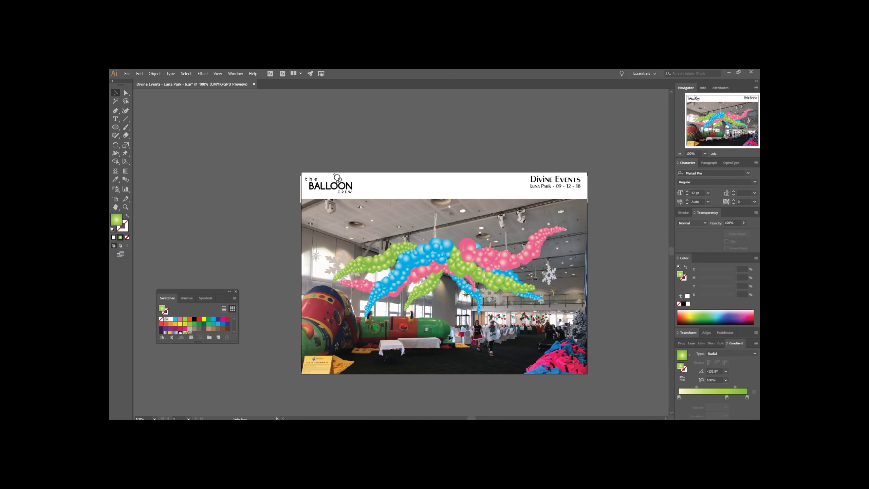
click(462, 282)
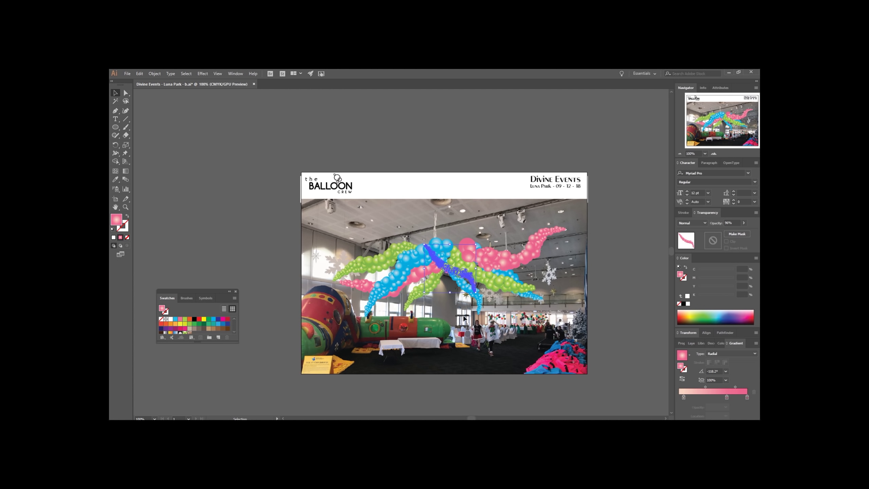
click(425, 345)
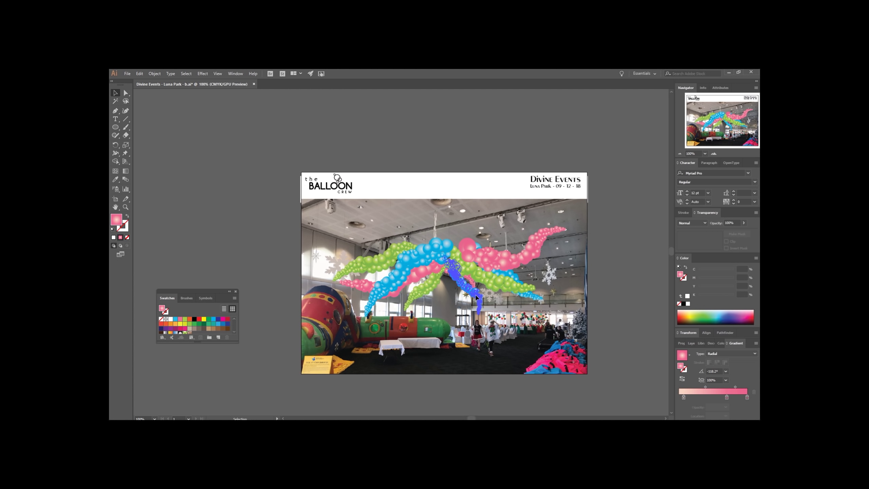
- Enlarge the large left-hand blue trail slightly and shift it a little down and to the right
click(407, 274)
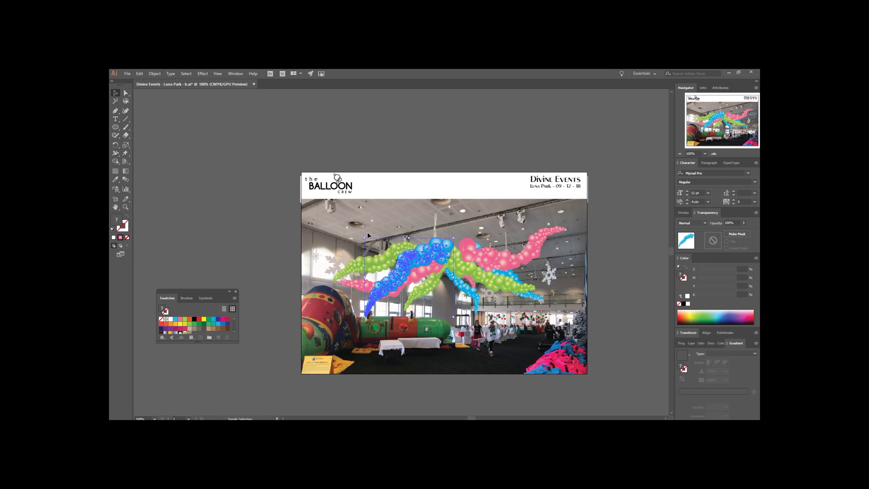
drag(365, 238, 358, 232)
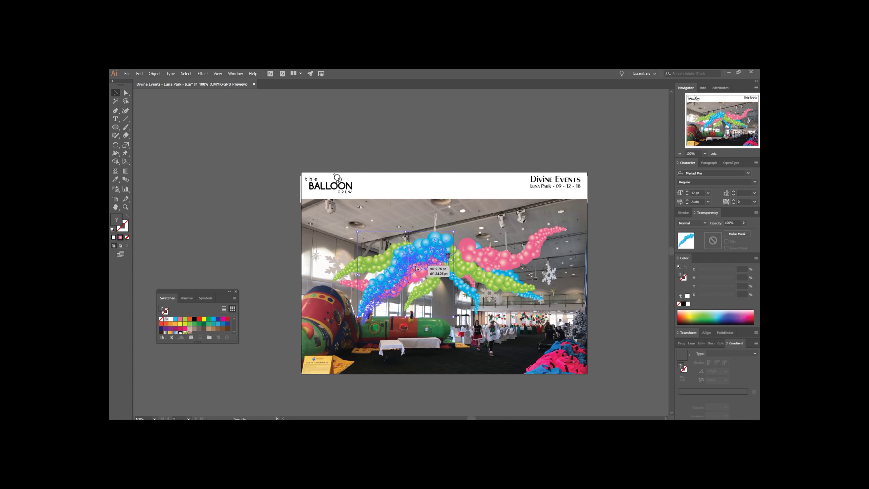
drag(417, 268, 420, 276)
drag(362, 241, 358, 237)
drag(424, 266, 426, 270)
click(423, 212)
- Isolate the upper-left green trail, duplicate its balloons as a larger section, and delete the original's thin inner tip
click(406, 245)
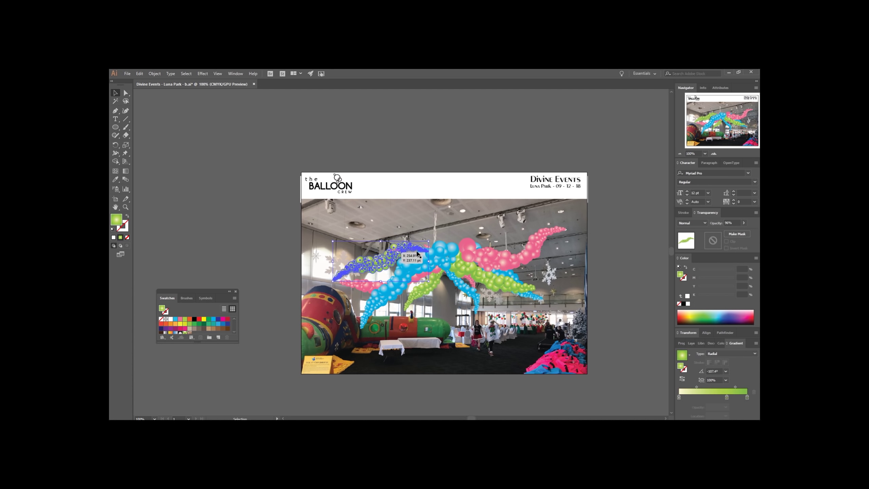
double_click(406, 245)
mouse_move(435, 252)
mouse_down()
mouse_move(463, 254)
mouse_move(421, 276)
mouse_move(443, 261)
mouse_up()
shift+click(416, 258)
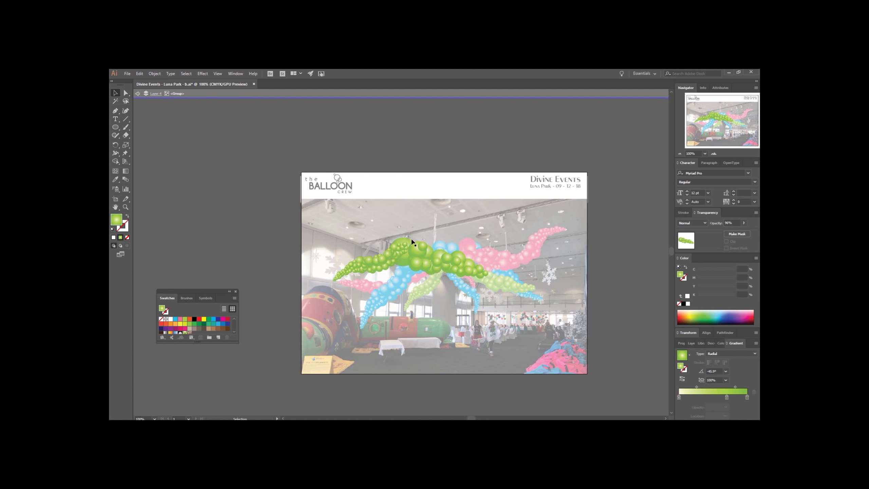
click(428, 233)
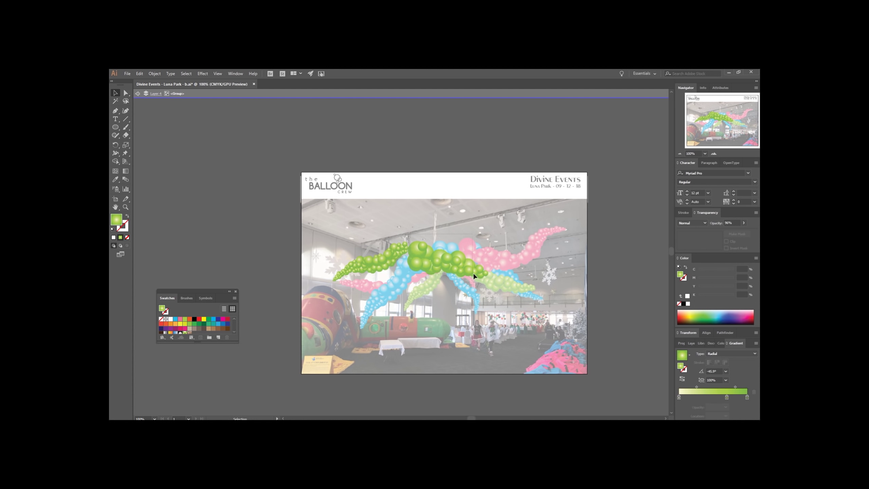
click(471, 270)
drag(471, 271, 495, 263)
click(397, 234)
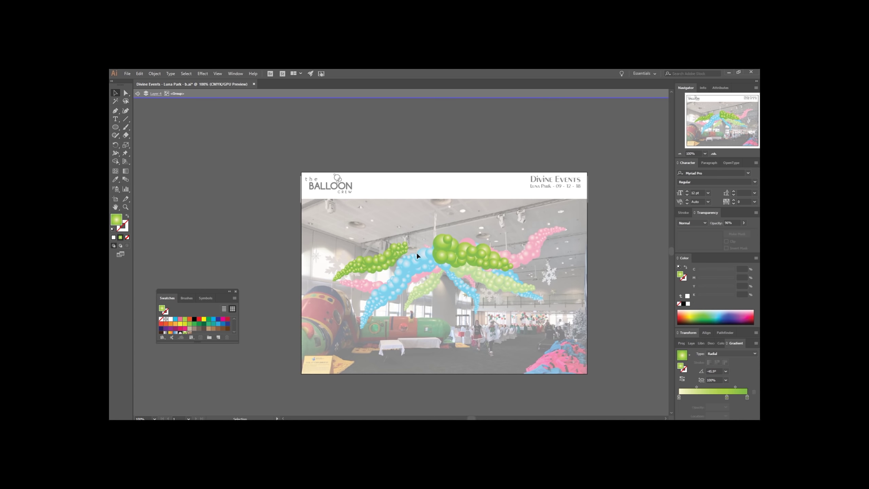
- Turn the larger green section around so its thick end faces the centre, and join it to the trail's trimmed end
click(499, 269)
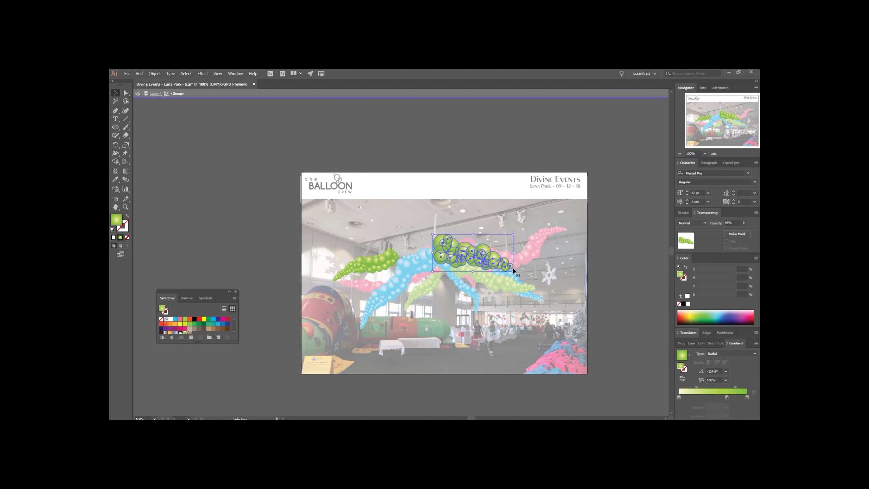
drag(516, 270, 365, 285)
mouse_move(488, 250)
mouse_down()
mouse_move(433, 244)
mouse_move(486, 253)
mouse_up()
drag(421, 248, 426, 252)
click(469, 226)
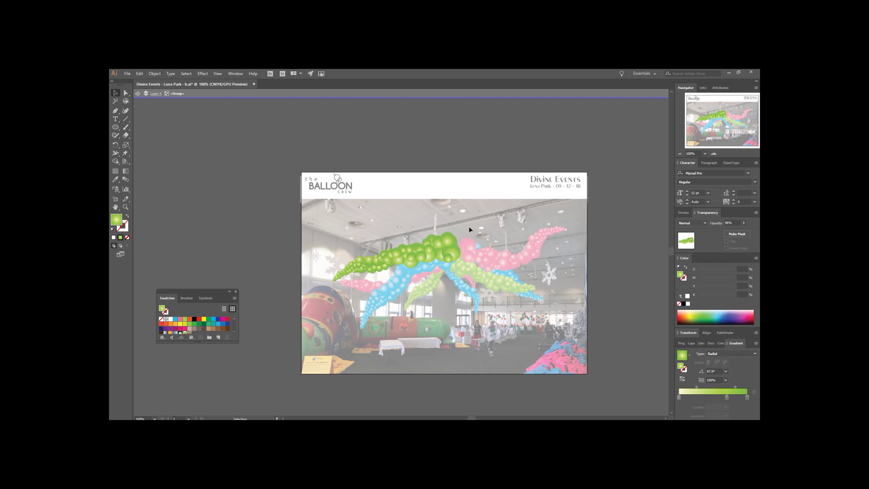
- Delete the surplus large balloons at the green trail's central end and leave the isolated group
click(460, 254)
key(Delete)
key(Delete)
drag(463, 249, 438, 264)
key(Delete)
key(Escape)
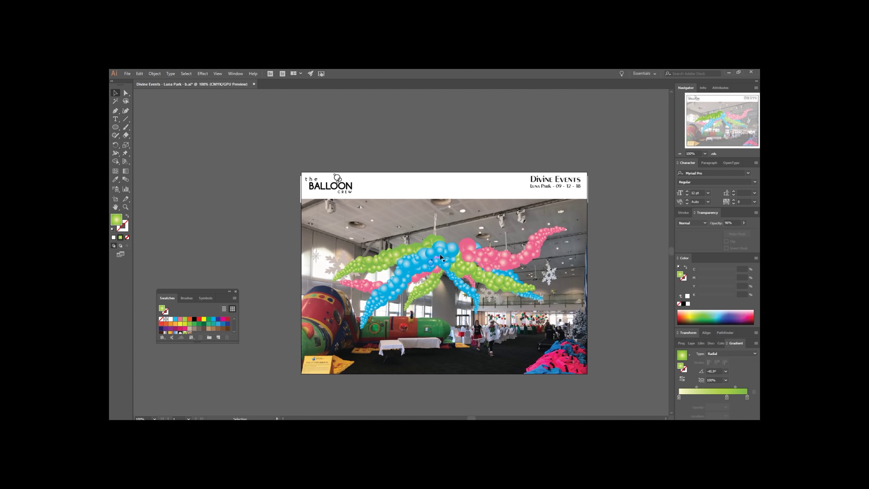
- Shift the large left-hand blue trail right toward the centre, and rotate the lower green trail to hang more steeply
drag(440, 246, 448, 243)
click(473, 226)
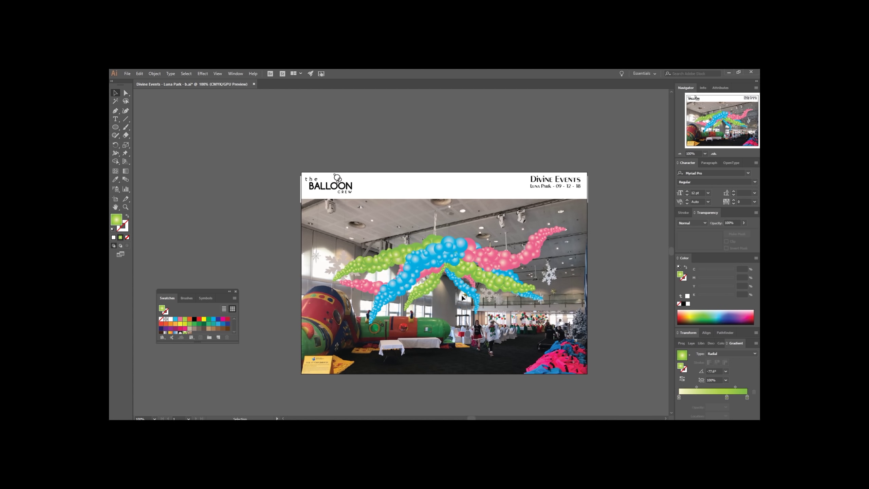
click(429, 284)
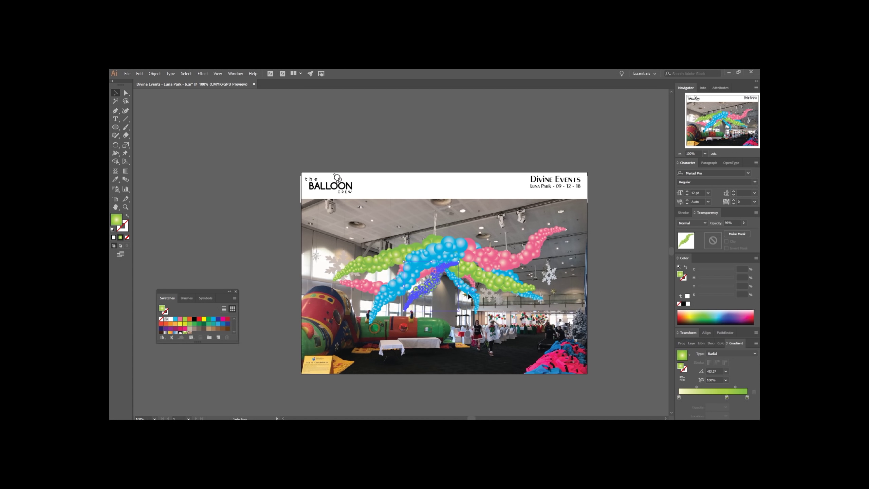
key(r)
click(453, 265)
drag(496, 282, 498, 271)
key(v)
drag(441, 291, 444, 284)
click(456, 308)
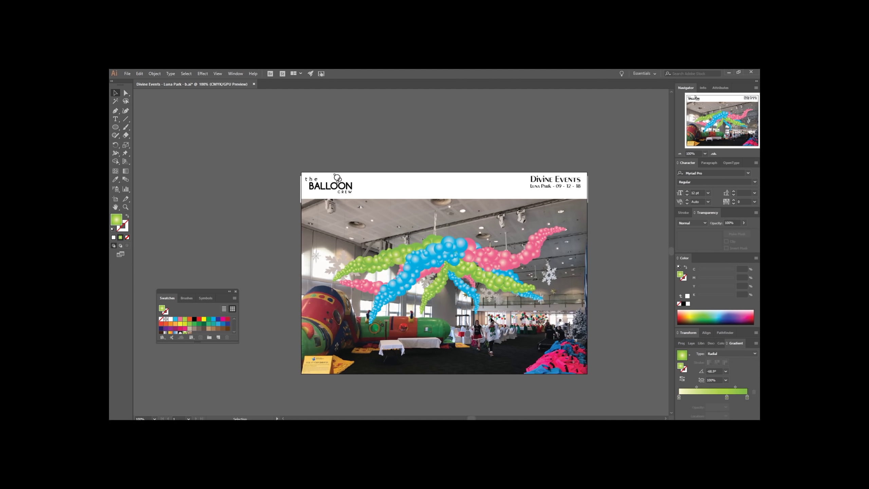
- Nudge the right-hand pink trail slightly lower and shrink the left-hand pink trail a little
mouse_move(506, 263)
mouse_down()
mouse_move(514, 266)
mouse_move(503, 272)
mouse_up()
click(507, 291)
click(500, 309)
click(365, 286)
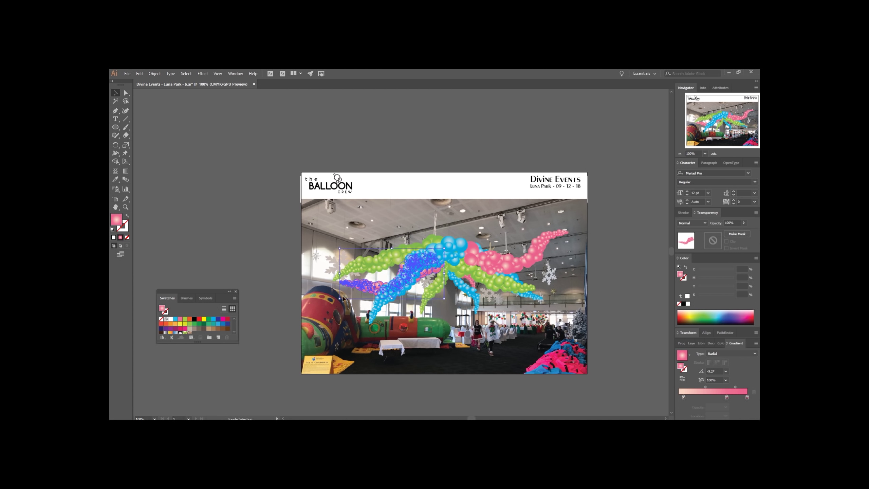
mouse_move(339, 299)
mouse_down()
mouse_move(352, 298)
mouse_move(350, 286)
mouse_up()
click(378, 299)
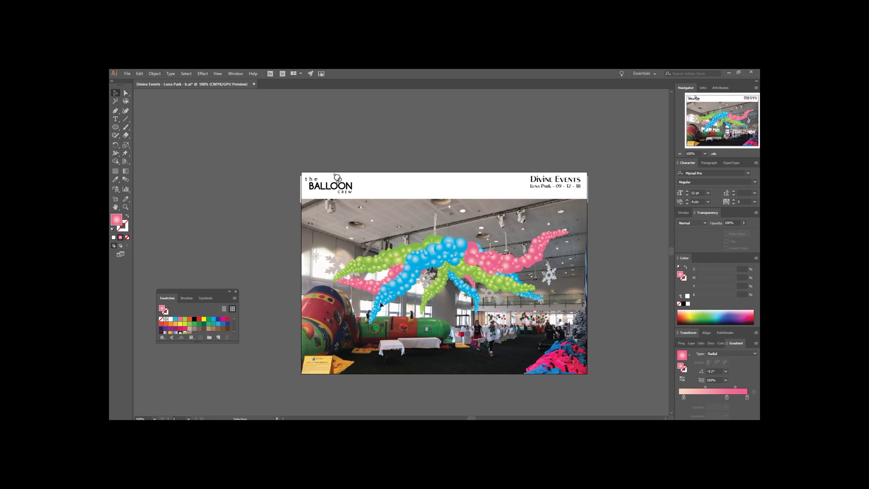
click(365, 282)
mouse_move(475, 254)
mouse_down()
mouse_move(475, 243)
mouse_move(474, 252)
mouse_up()
key(ctrl+z)
click(404, 301)
- Rotate the left-hand pink trail's outer end downward, and swing the large left-hand blue trail's outer end upward
click(365, 285)
click(115, 145)
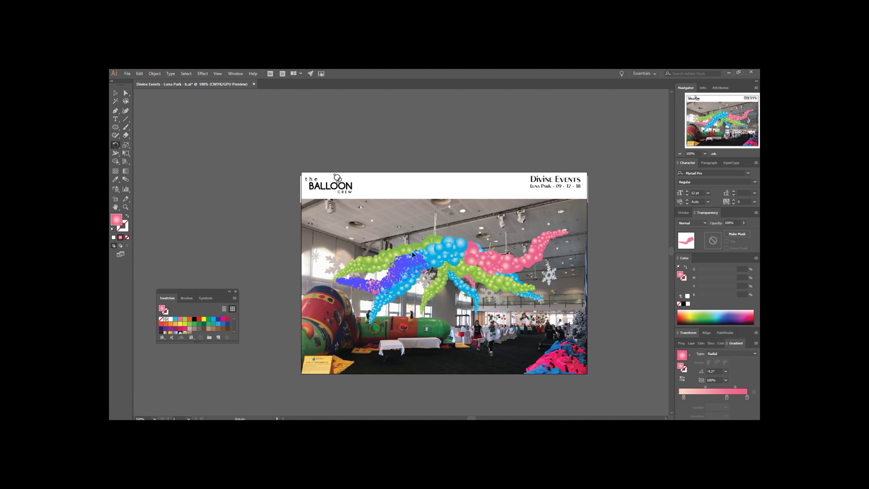
drag(438, 275, 460, 267)
key(v)
click(447, 256)
key(r)
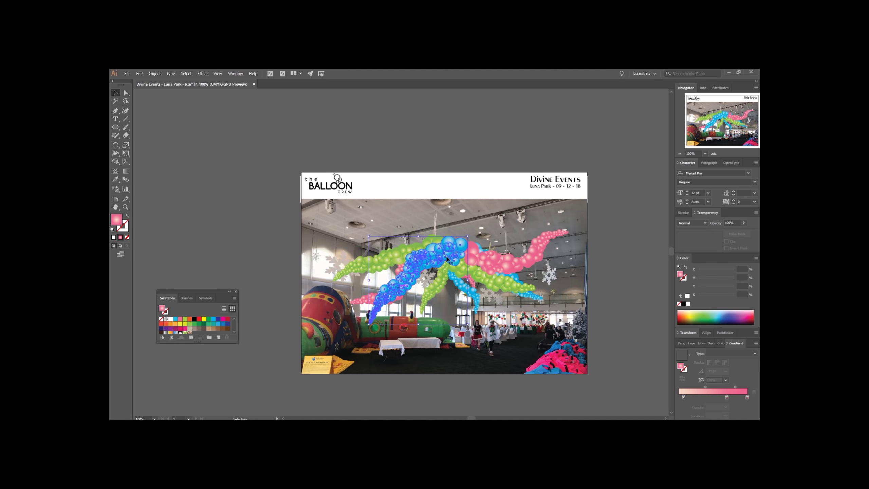
key(r)
drag(497, 294, 494, 305)
key(v)
- Rotate the left-hand pink trail further down about its inner end so it hangs between the blue and lower green trails
click(383, 298)
key(r)
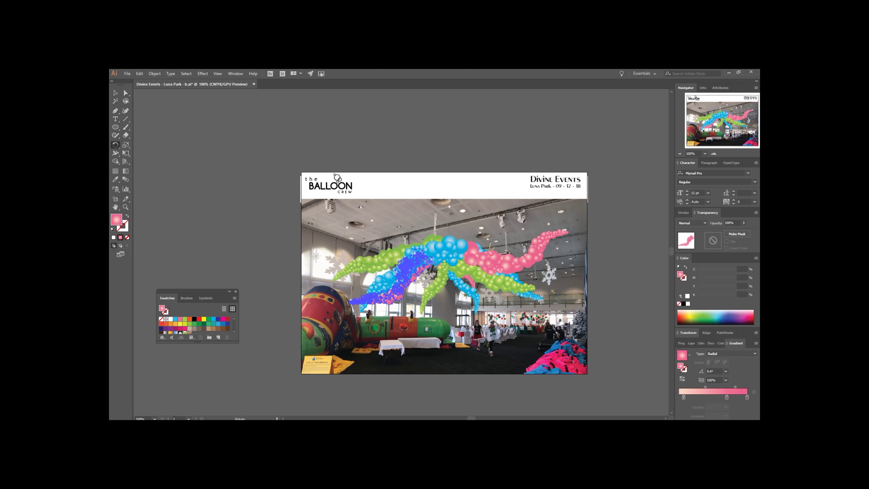
click(425, 260)
drag(375, 302, 411, 294)
key(v)
click(507, 361)
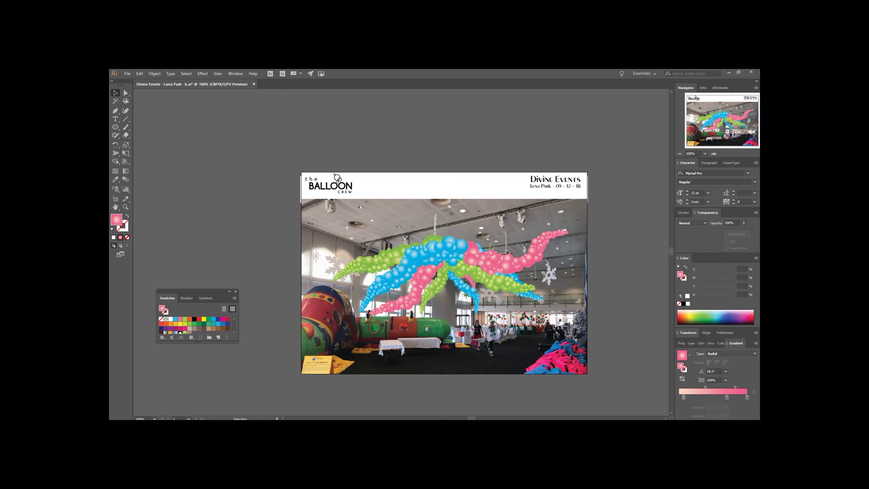
- Save the artwork as a new Illustrator file named Divine Events - Luna Park - c
click(129, 75)
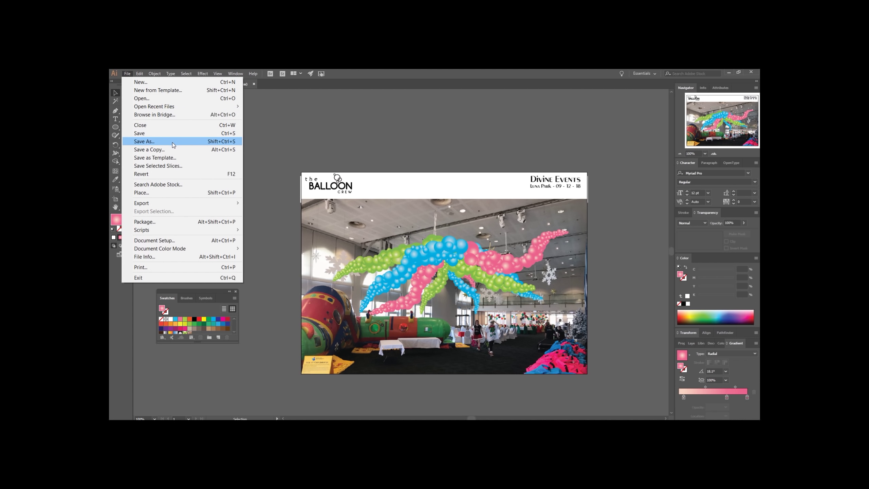
click(137, 141)
click(252, 226)
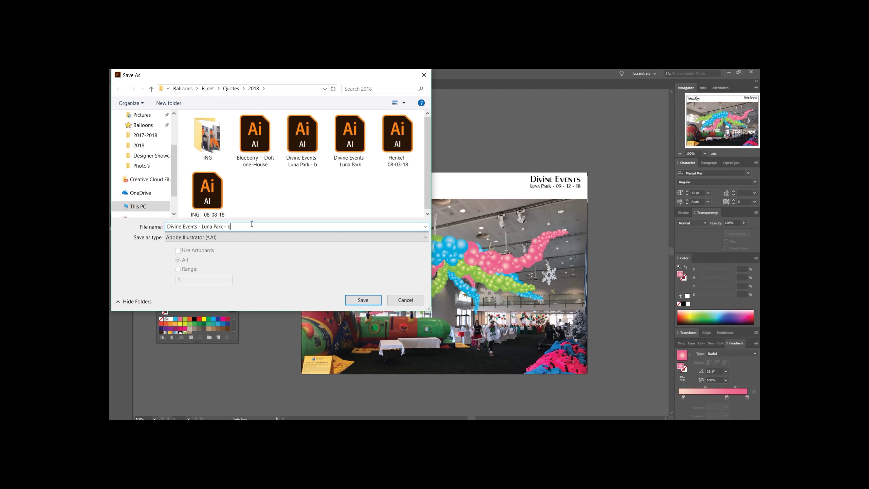
key(Return)
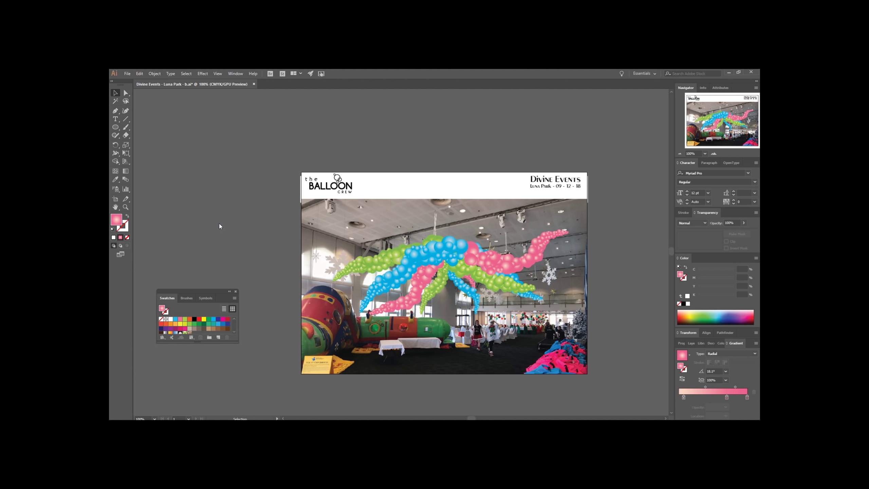
- Export the artwork for web as a maximum-quality JPEG 1400 px wide, named Divine-Events---Luna-Park---c, in the 2018 quotes folder
key(ctrl+alt+shift+s)
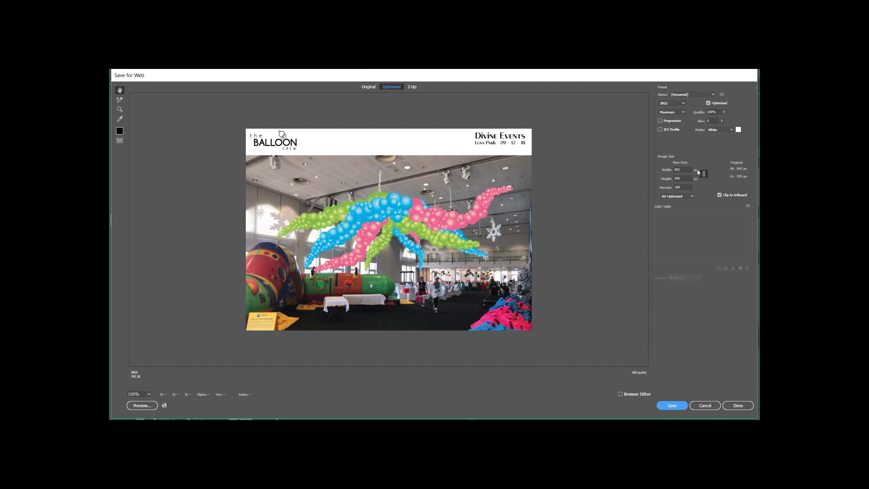
double_click(688, 170)
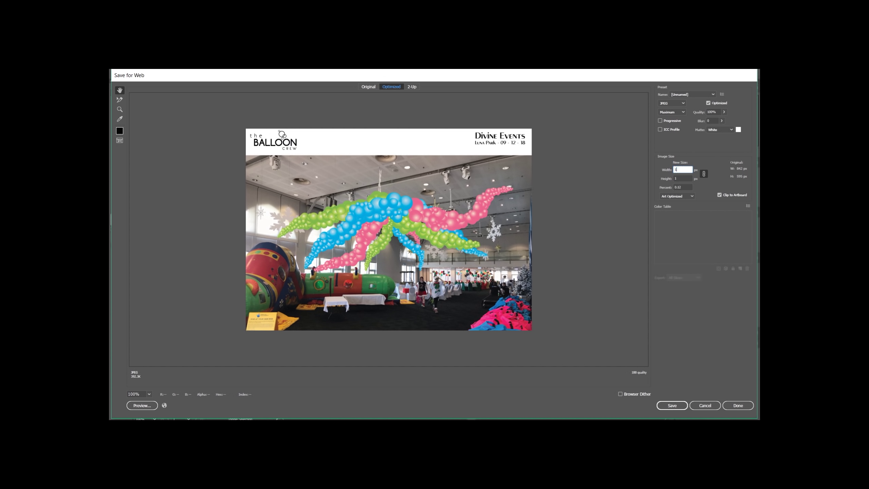
text(1400)
key(Return)
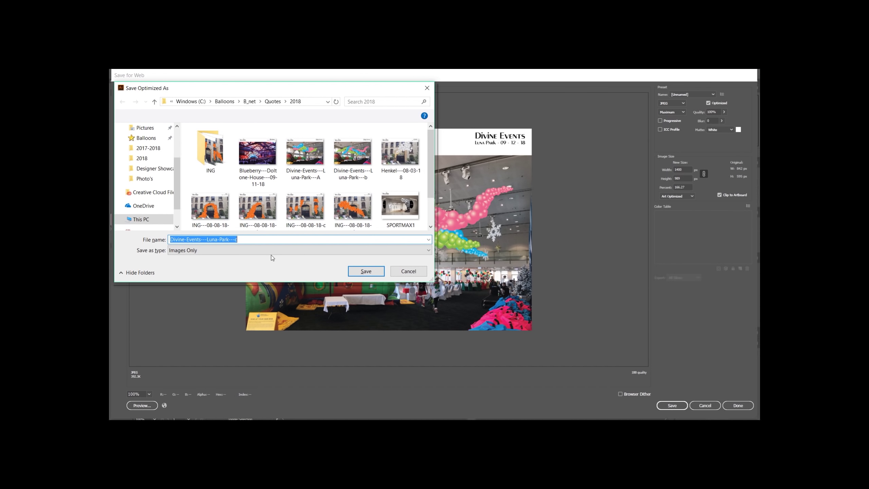
click(359, 273)
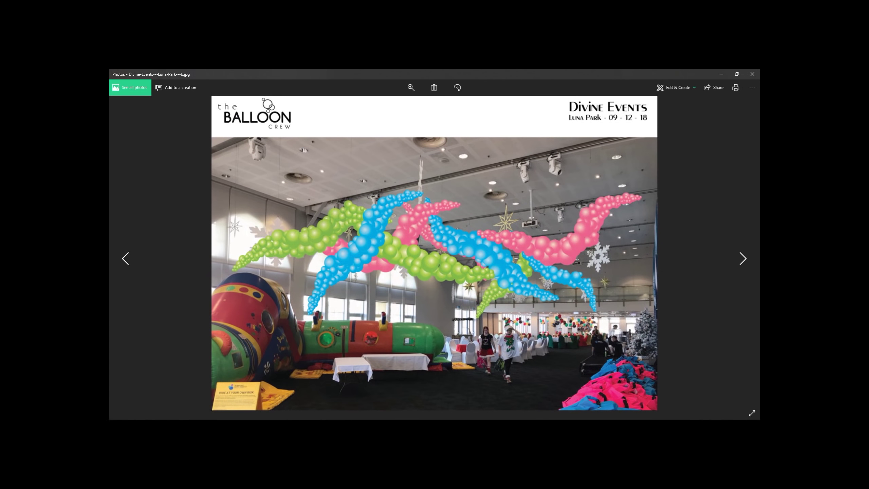
- Switch to Photos and compare the exported Divine Events Luna Park mock-ups, including versions A and b
key(Right)
key(Right)
key(Right)
key(Right)
key(Right)
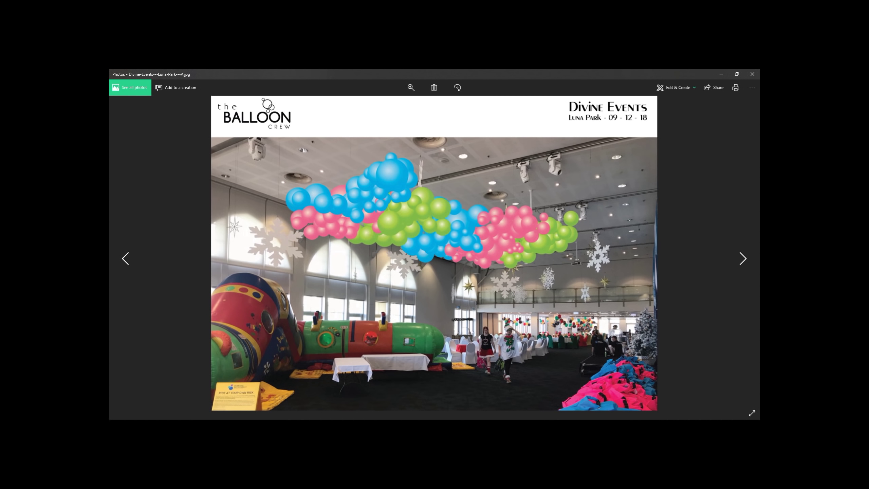
key(Right)
key(Right)
key(Left)
key(Left)
key(Left)
key(Left)
key(Left)
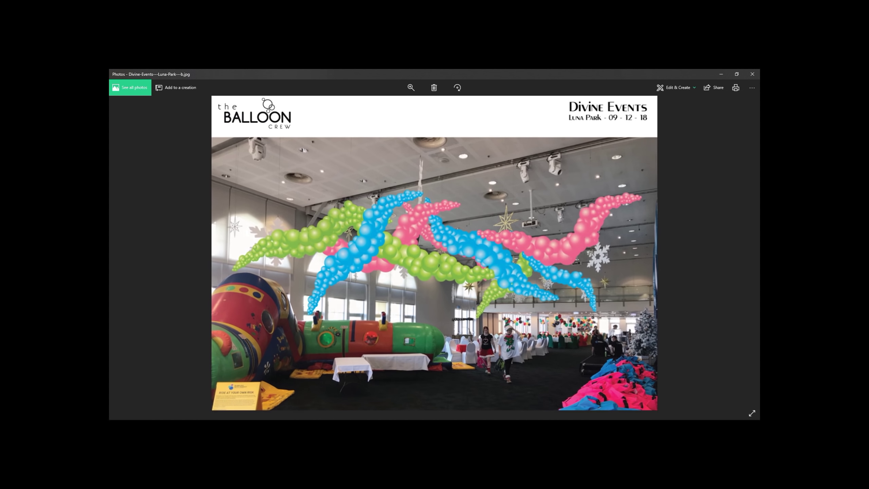
key(Left)
key(Right)
key(Left)
key(Right)
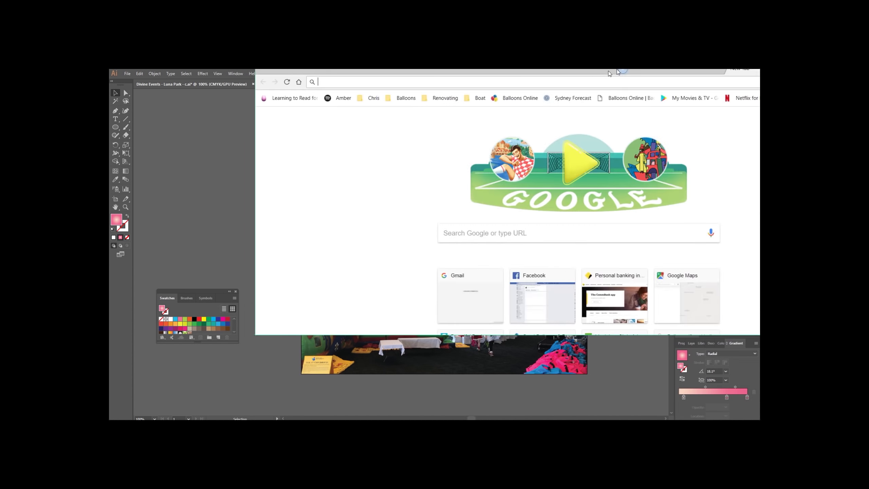
text(www)
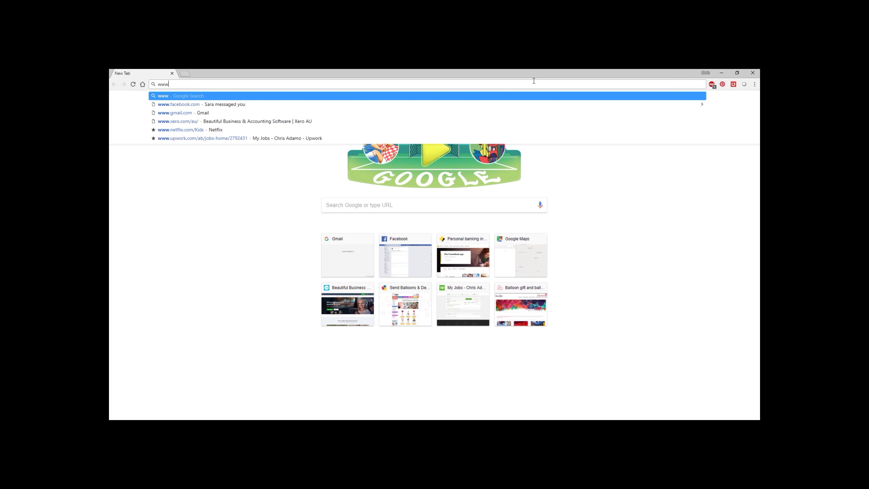
text(.balloons.com.)
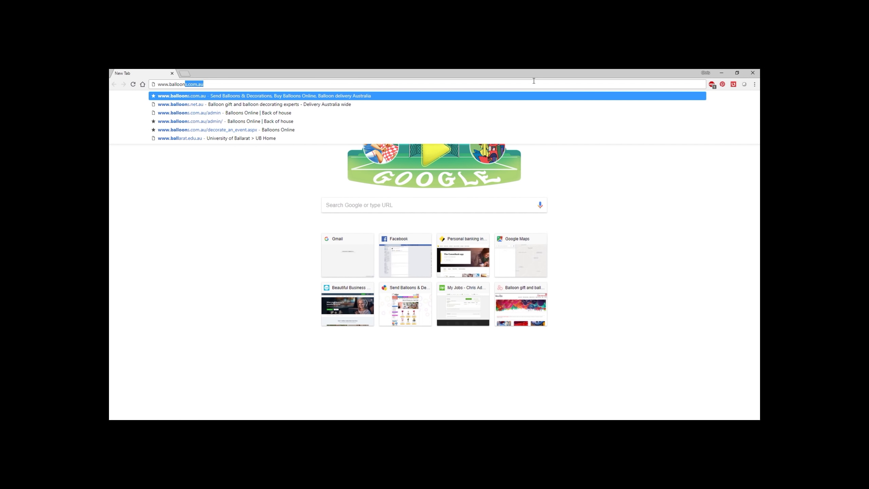
text(au/tools)
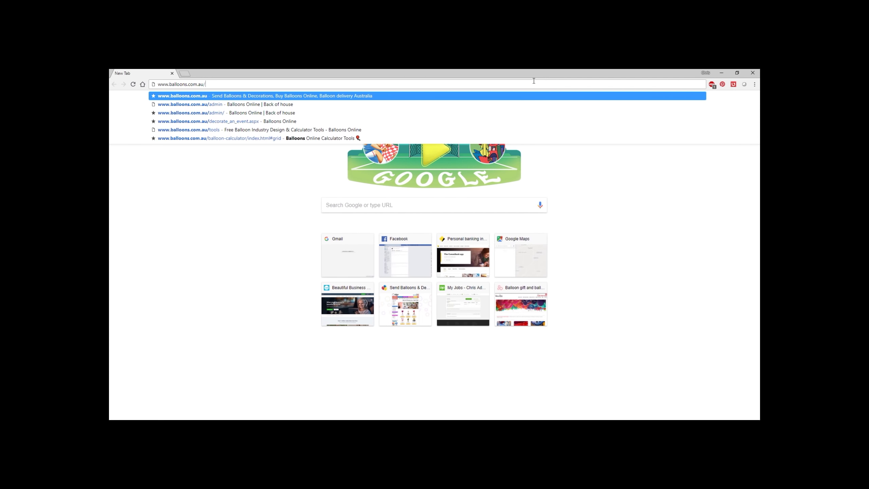
key(Return)
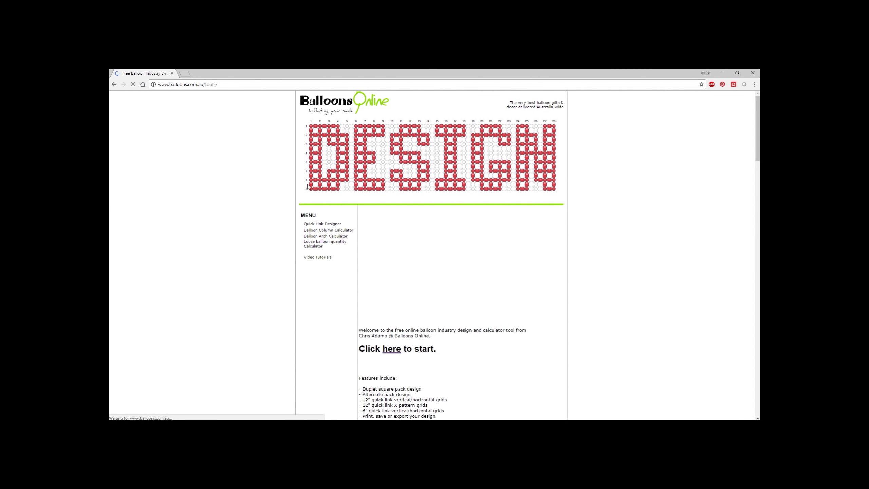
click(393, 348)
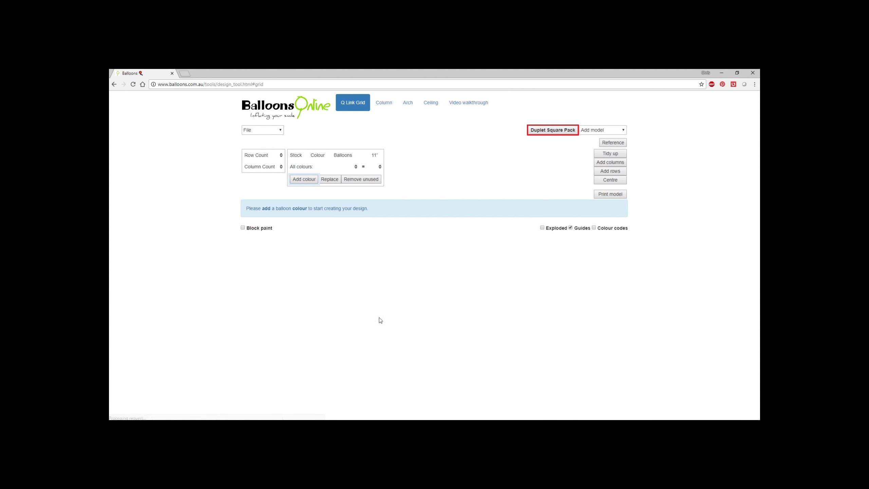
- Add Standard Red as the first balloon colour and paint a scattered diagonal trail of balloons across rows 2 to 6 of the grid
click(308, 282)
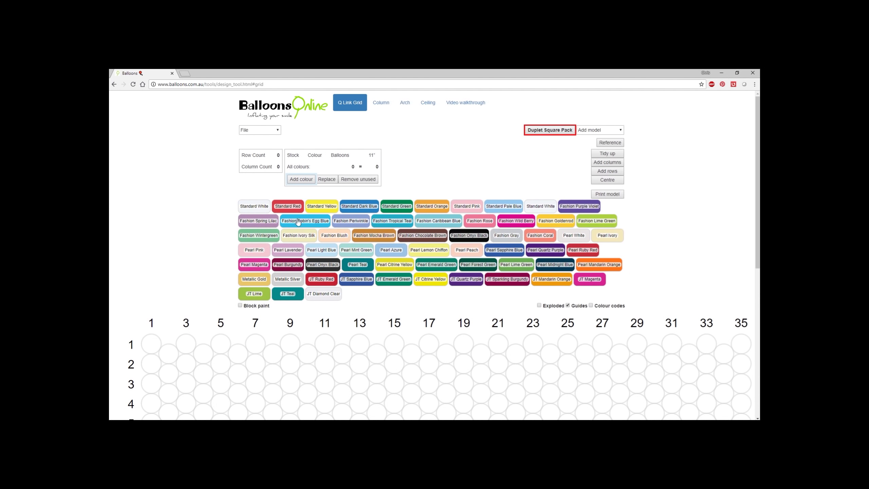
click(298, 205)
click(308, 278)
mouse_move(288, 277)
mouse_down()
mouse_move(257, 280)
mouse_move(317, 324)
mouse_move(430, 349)
mouse_up()
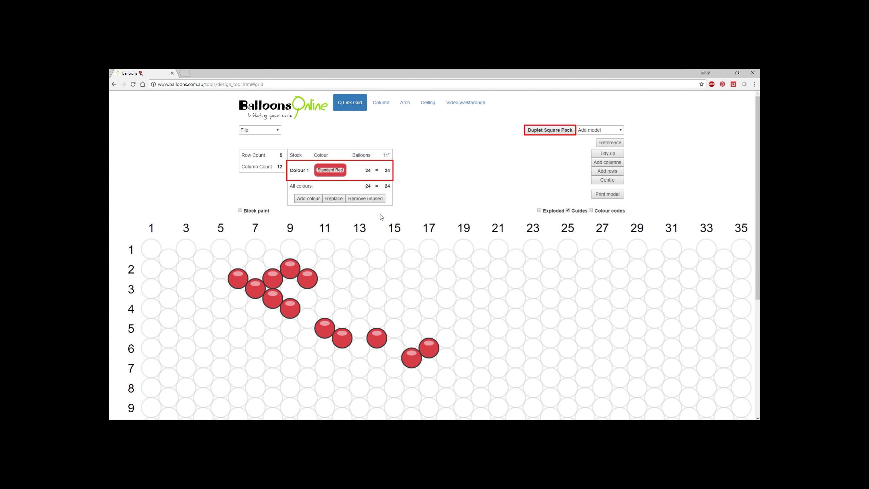